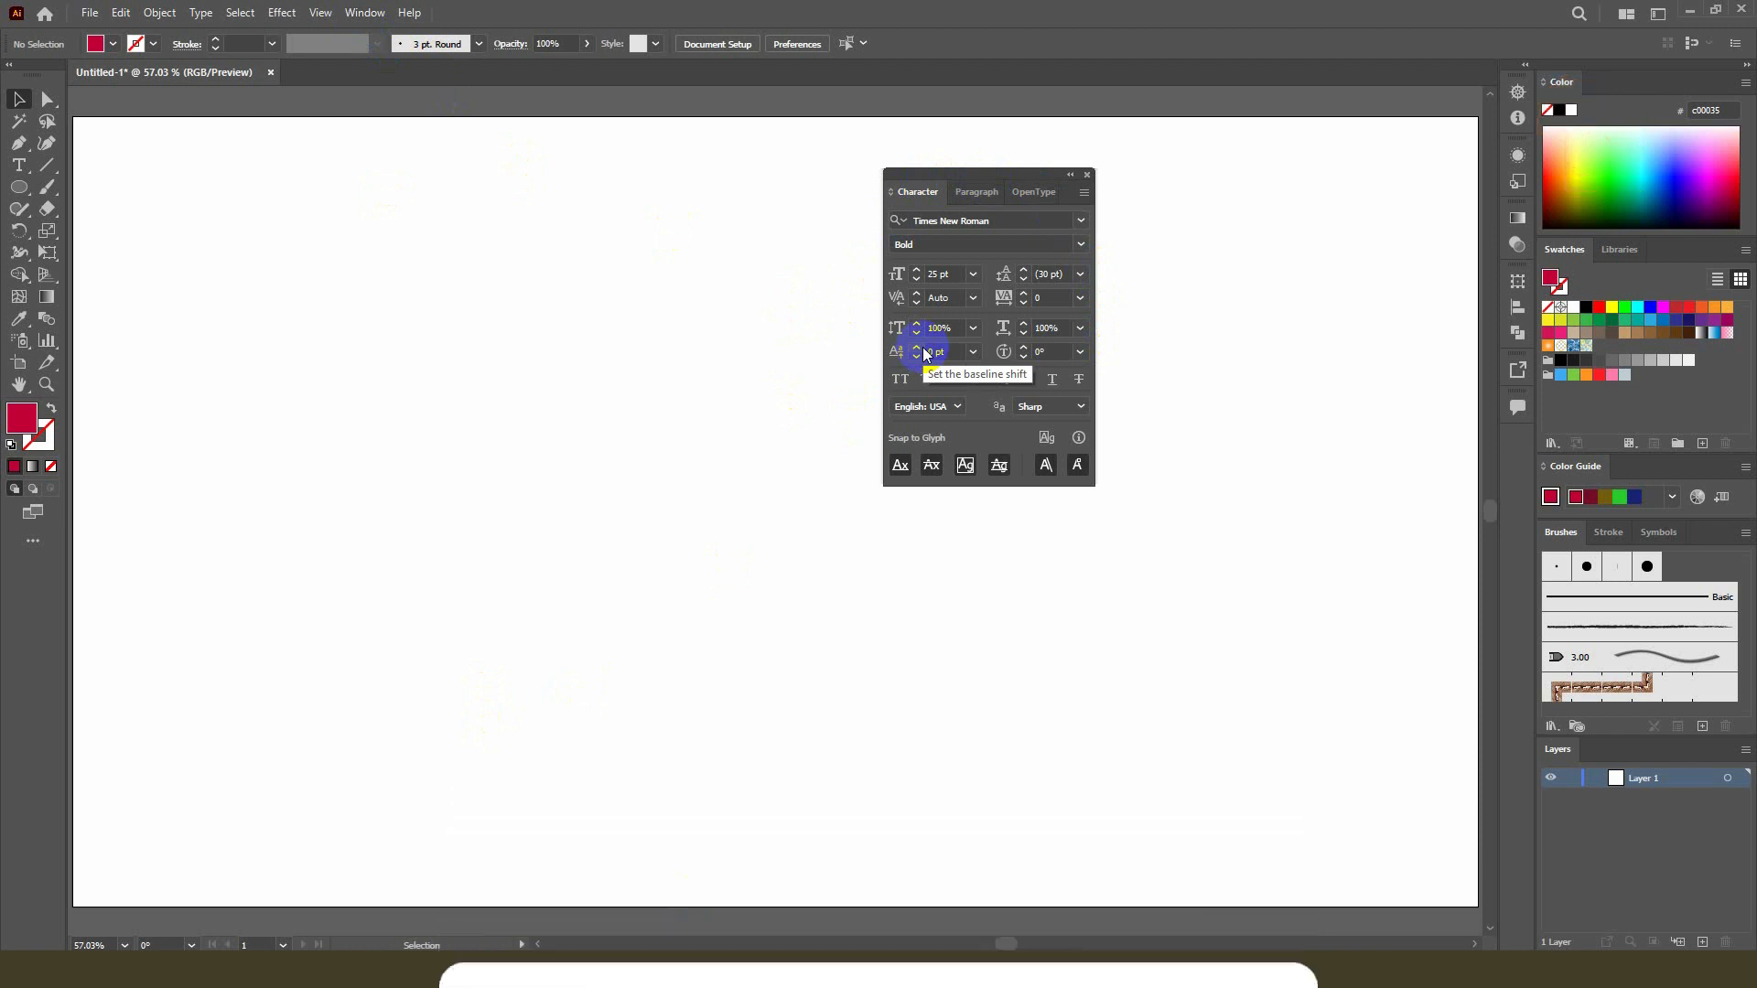
- Place a new point-text object in the upper-left area of the artboard
left_click(37, 174)
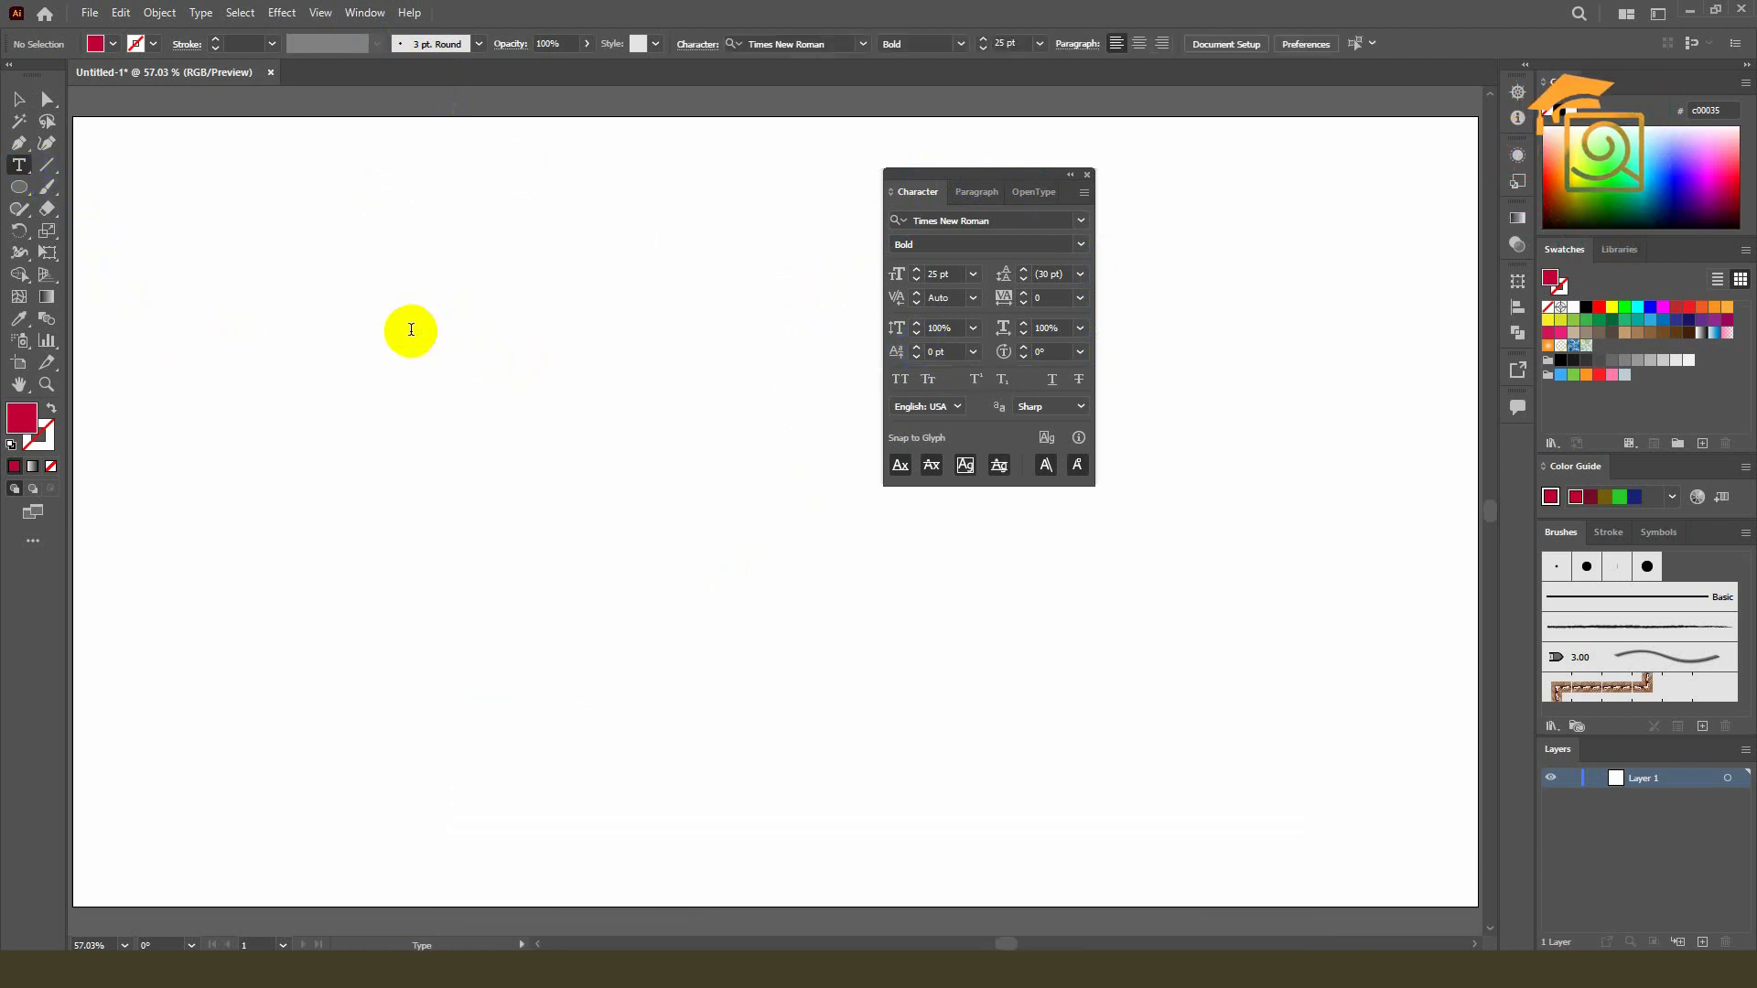
left_click(410, 331)
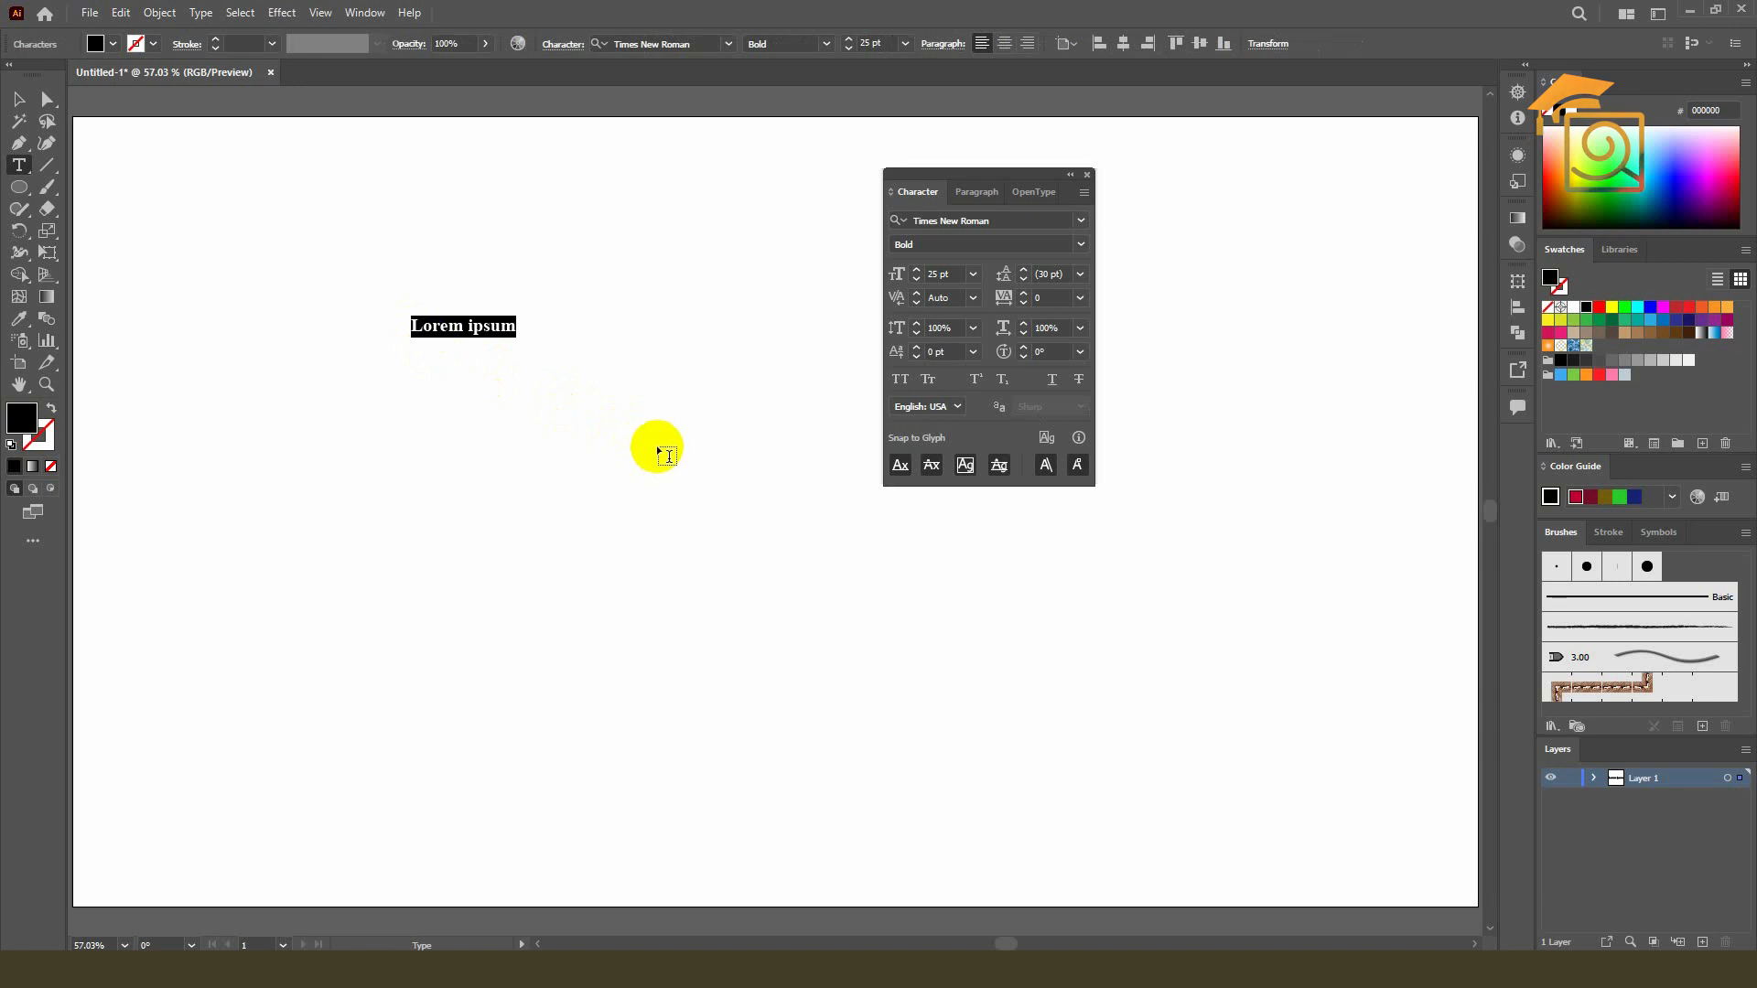
- Switch to Chrome and search Google for "olpo shikhi dot com"
left_click(1093, 943)
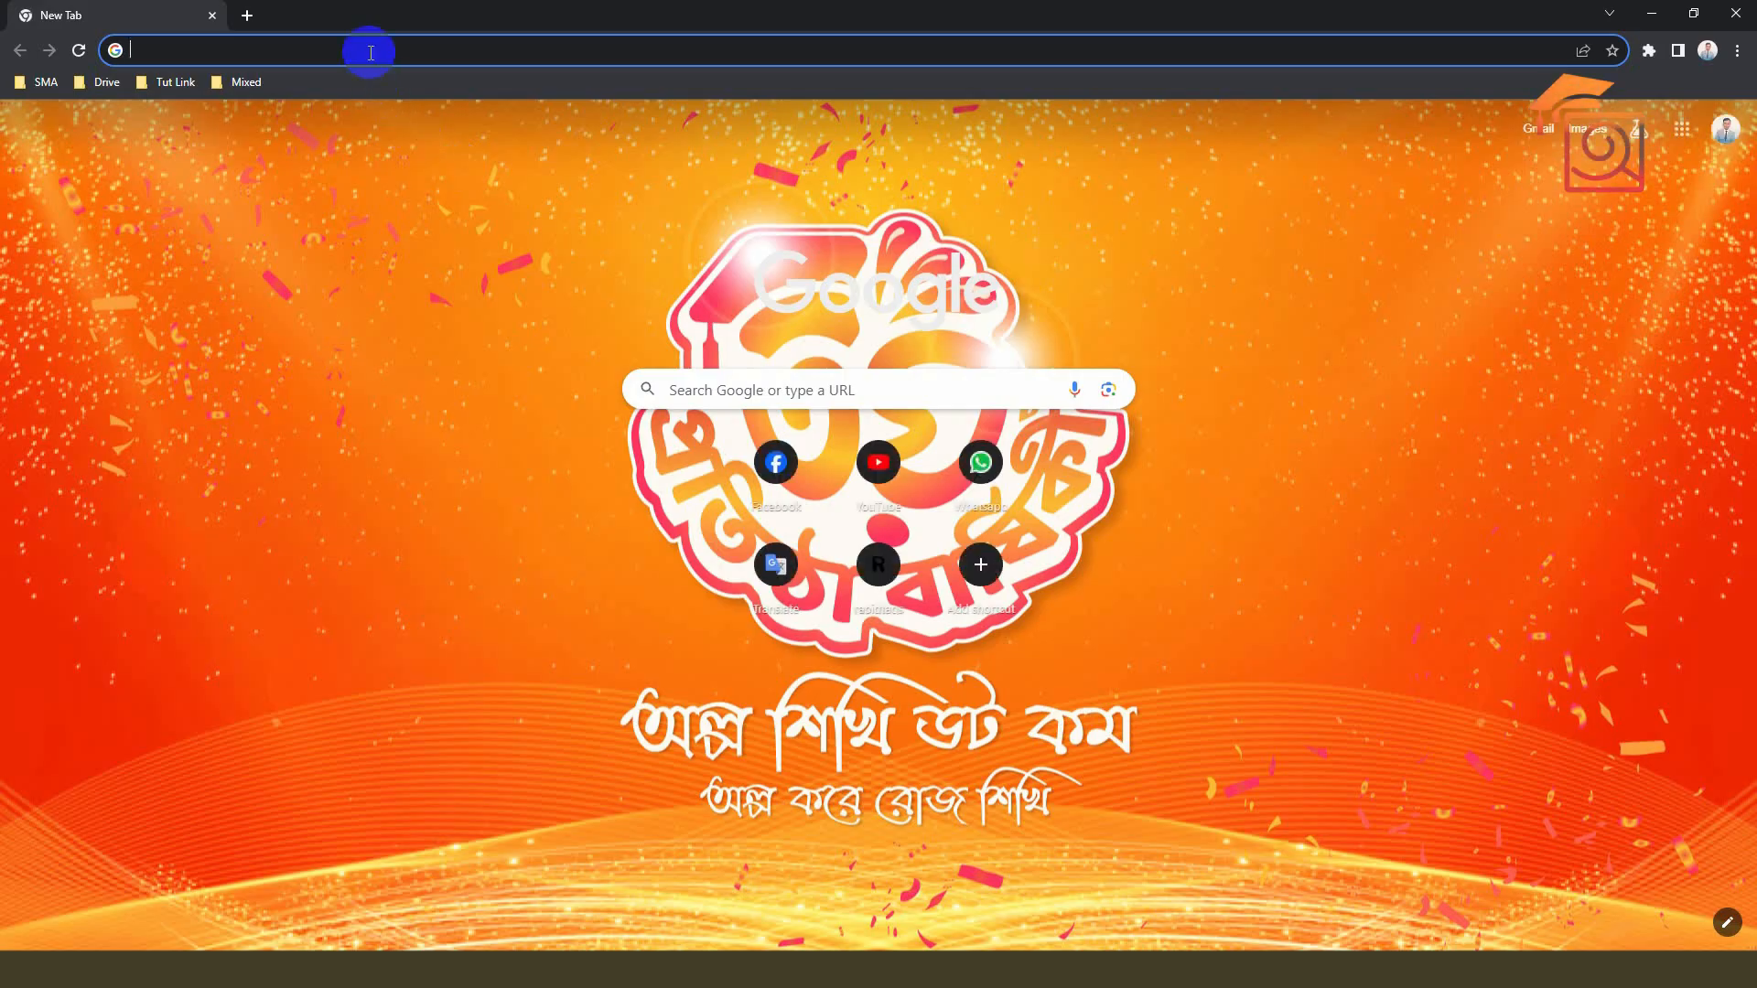
left_click(370, 52)
type("olpo")
left_click(317, 122)
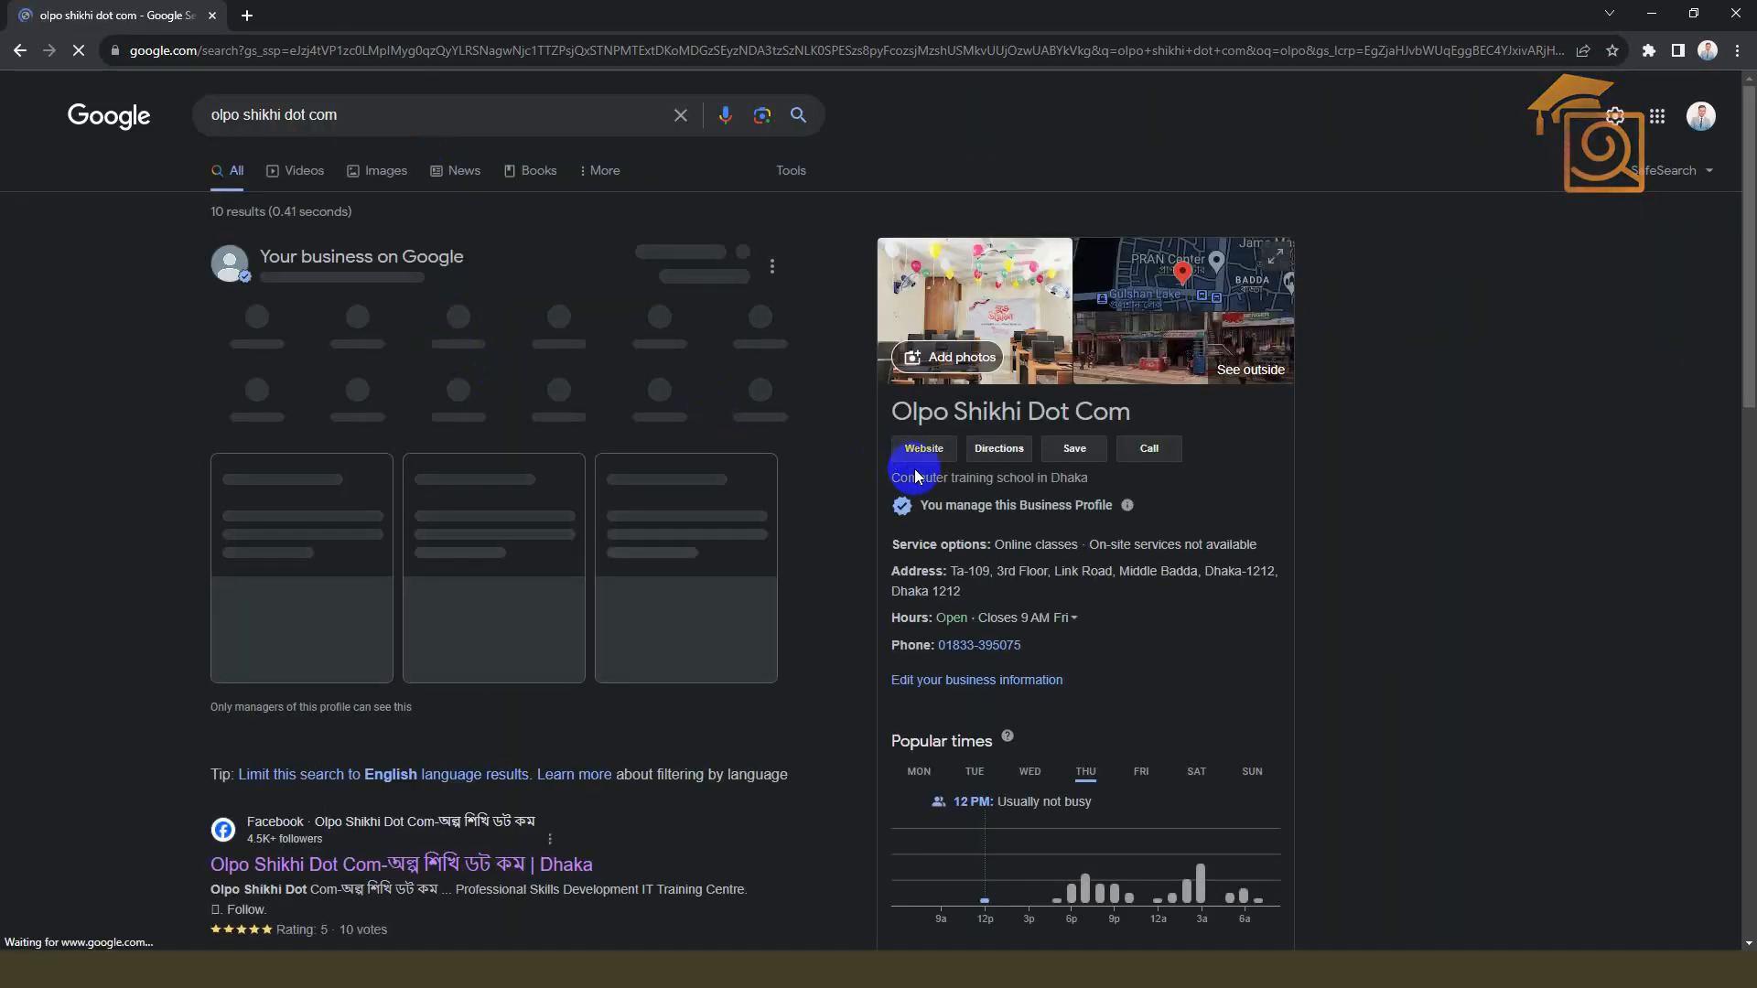
- Copy the first Facebook result's description line and paste it over the placeholder text in Illustrator
scroll(714, 483, "down", 4)
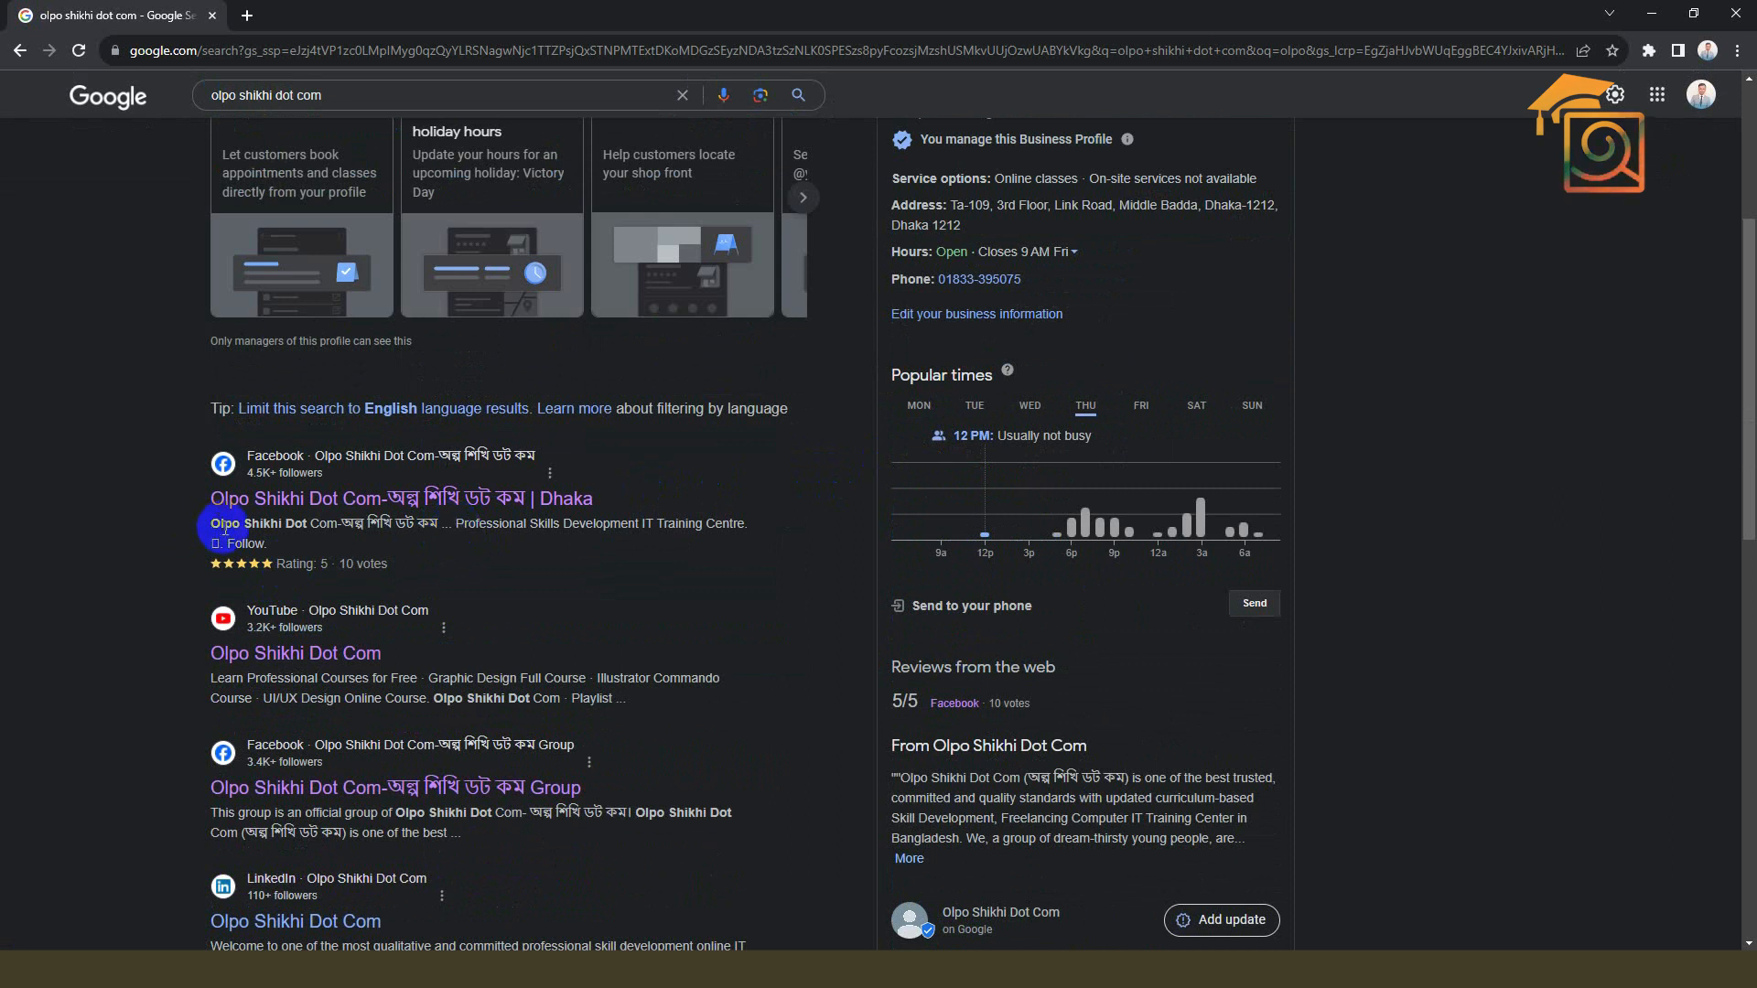
left_click_drag(213, 528, 734, 523)
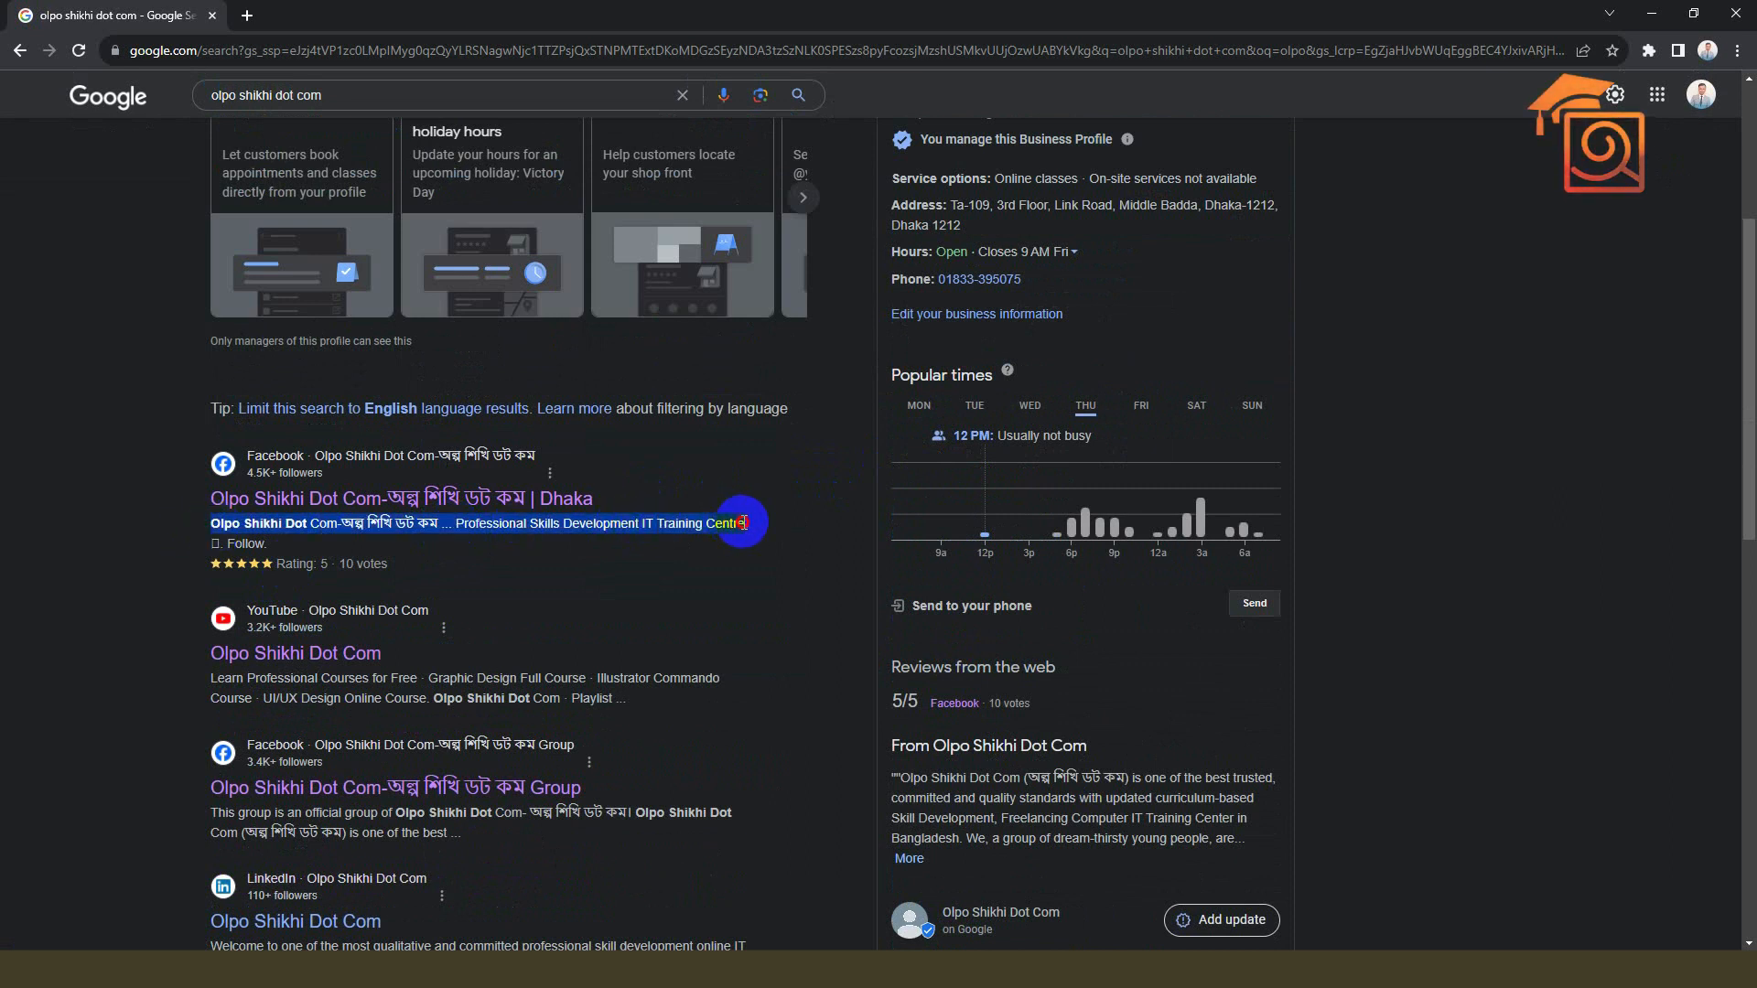
right_click(746, 526)
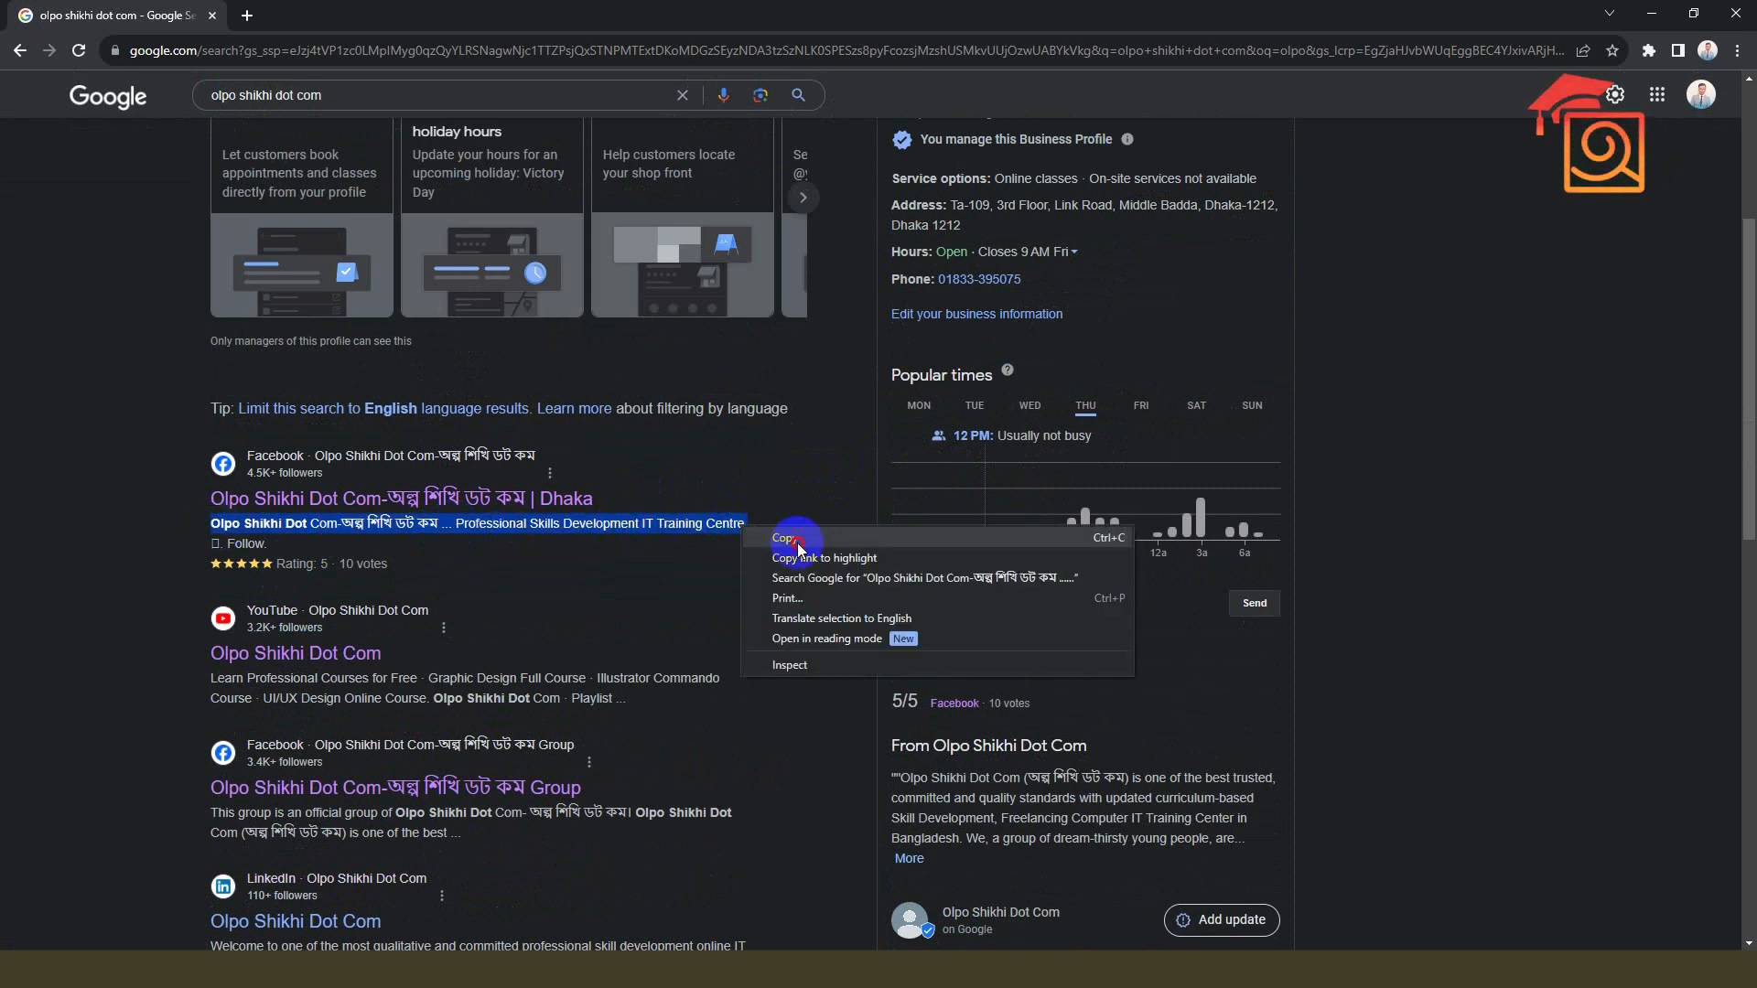
left_click(782, 542)
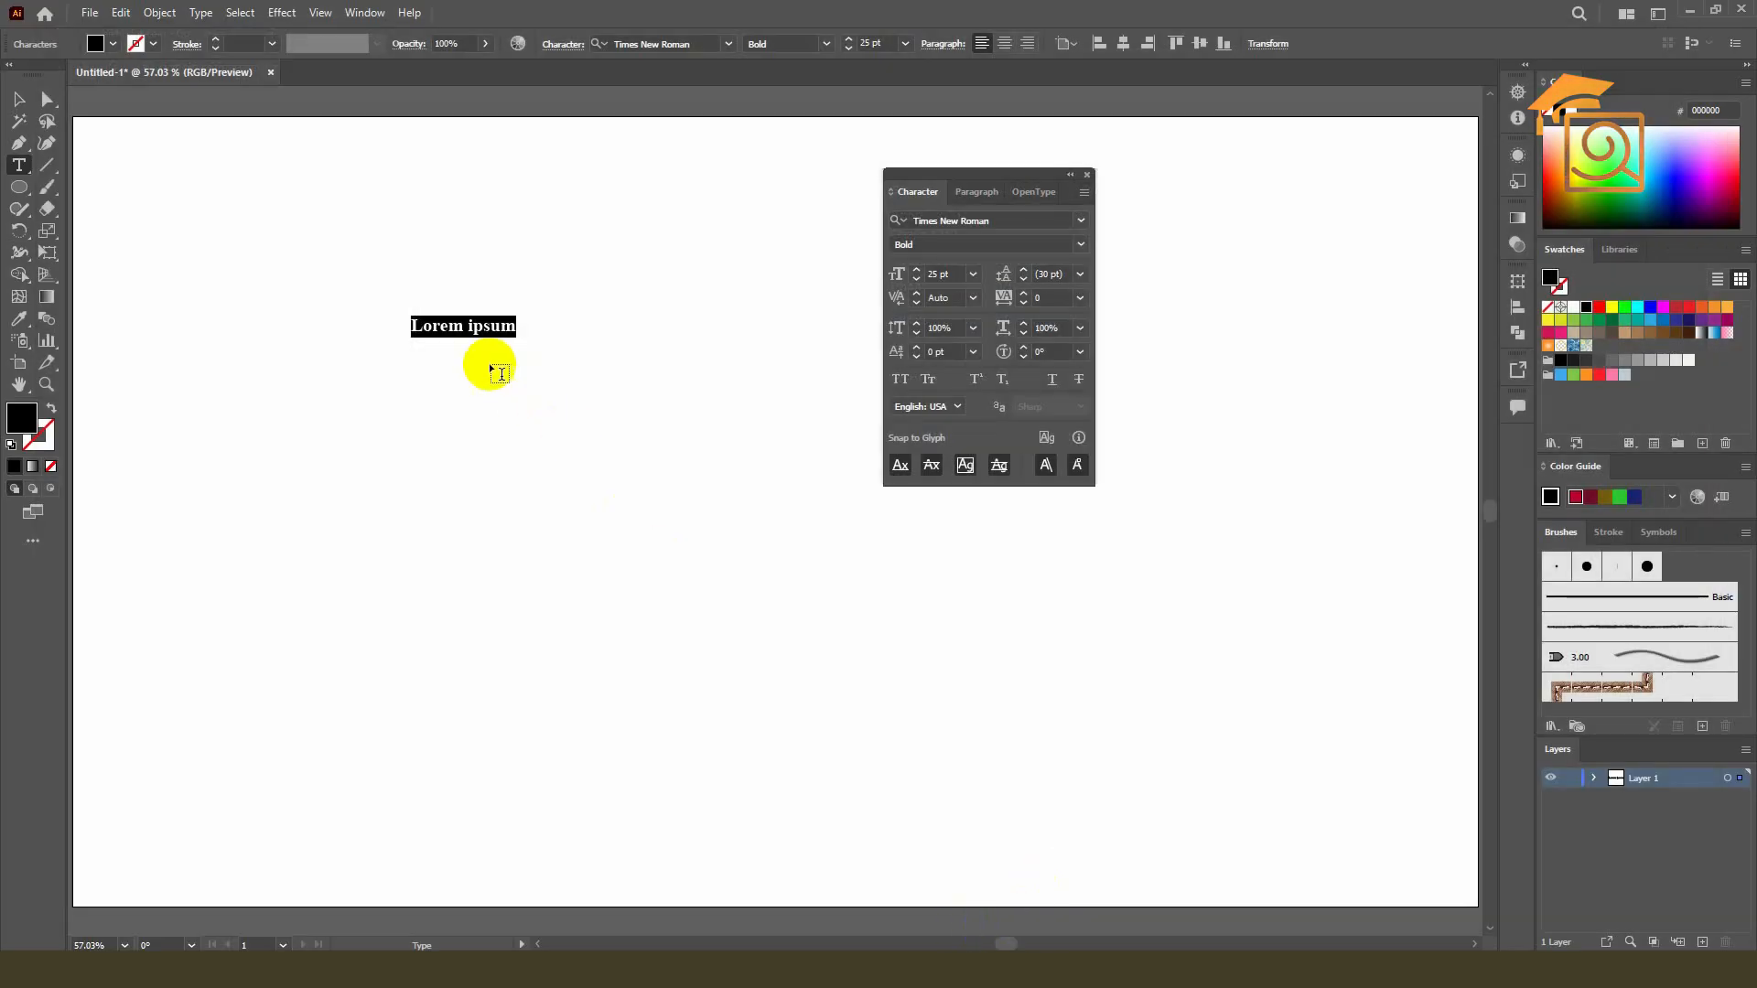
key("ctrl+v")
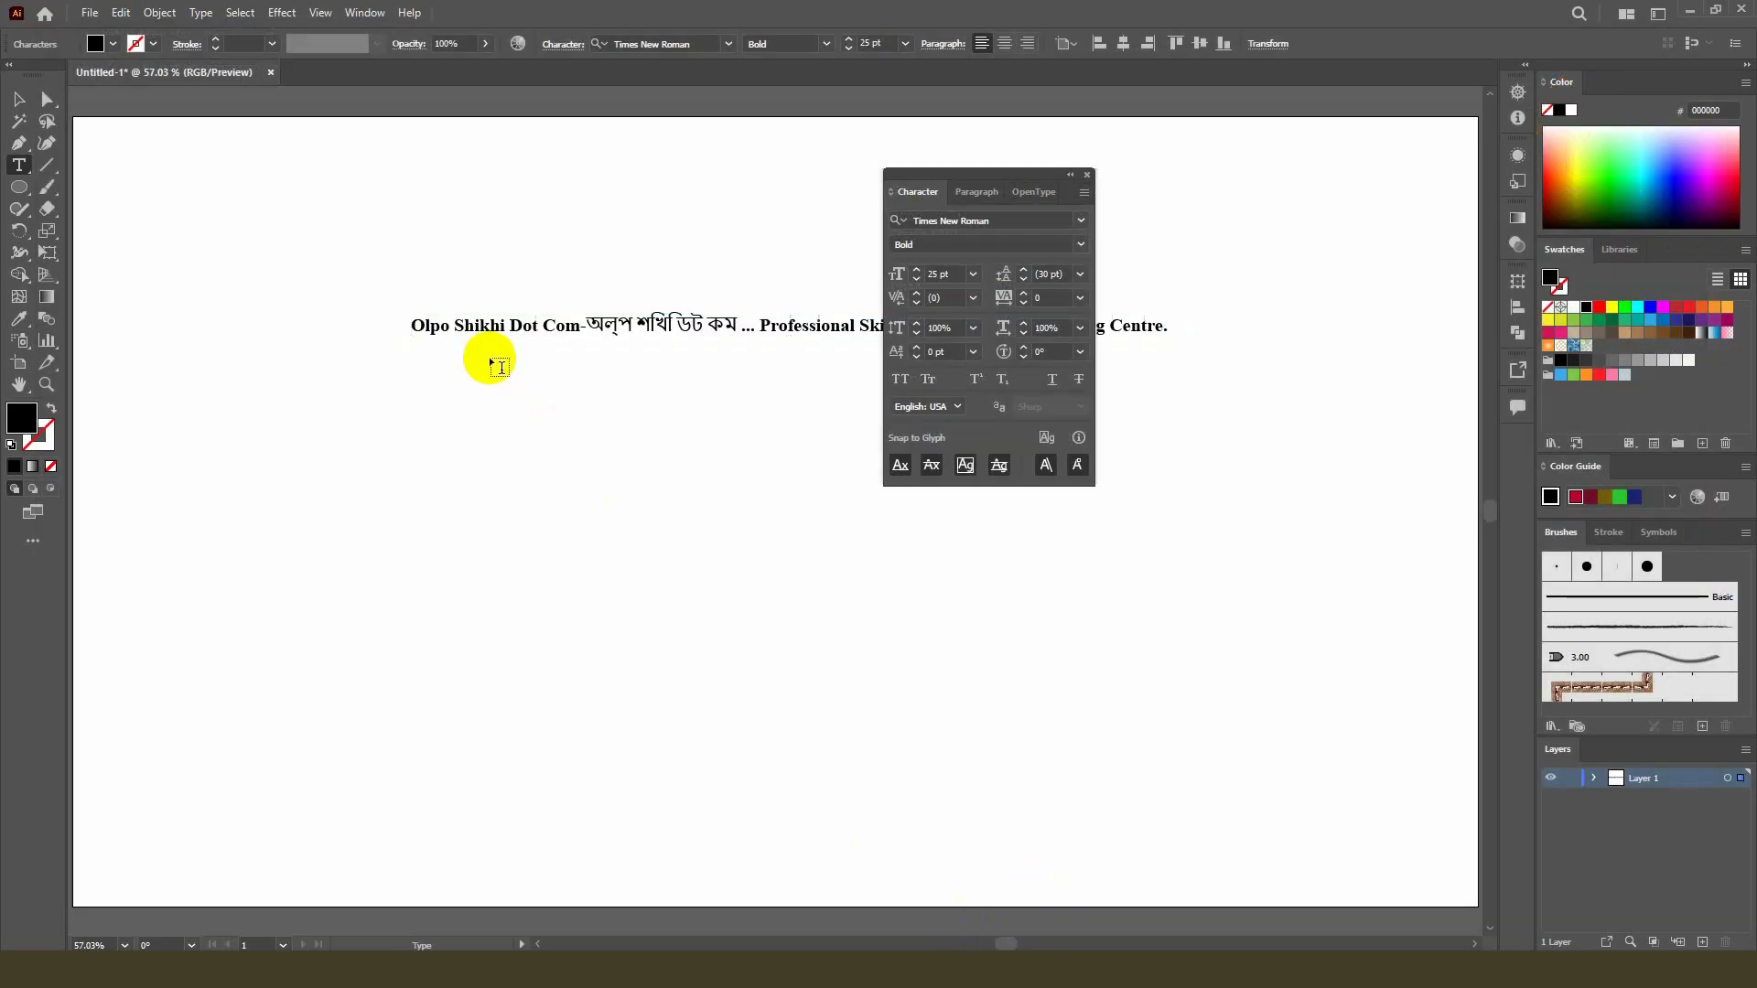
- Replace the Bengali words and dots with a line break, putting "Professional Skills Development IT Training Centre." on a second line
left_click_drag(581, 325, 745, 328)
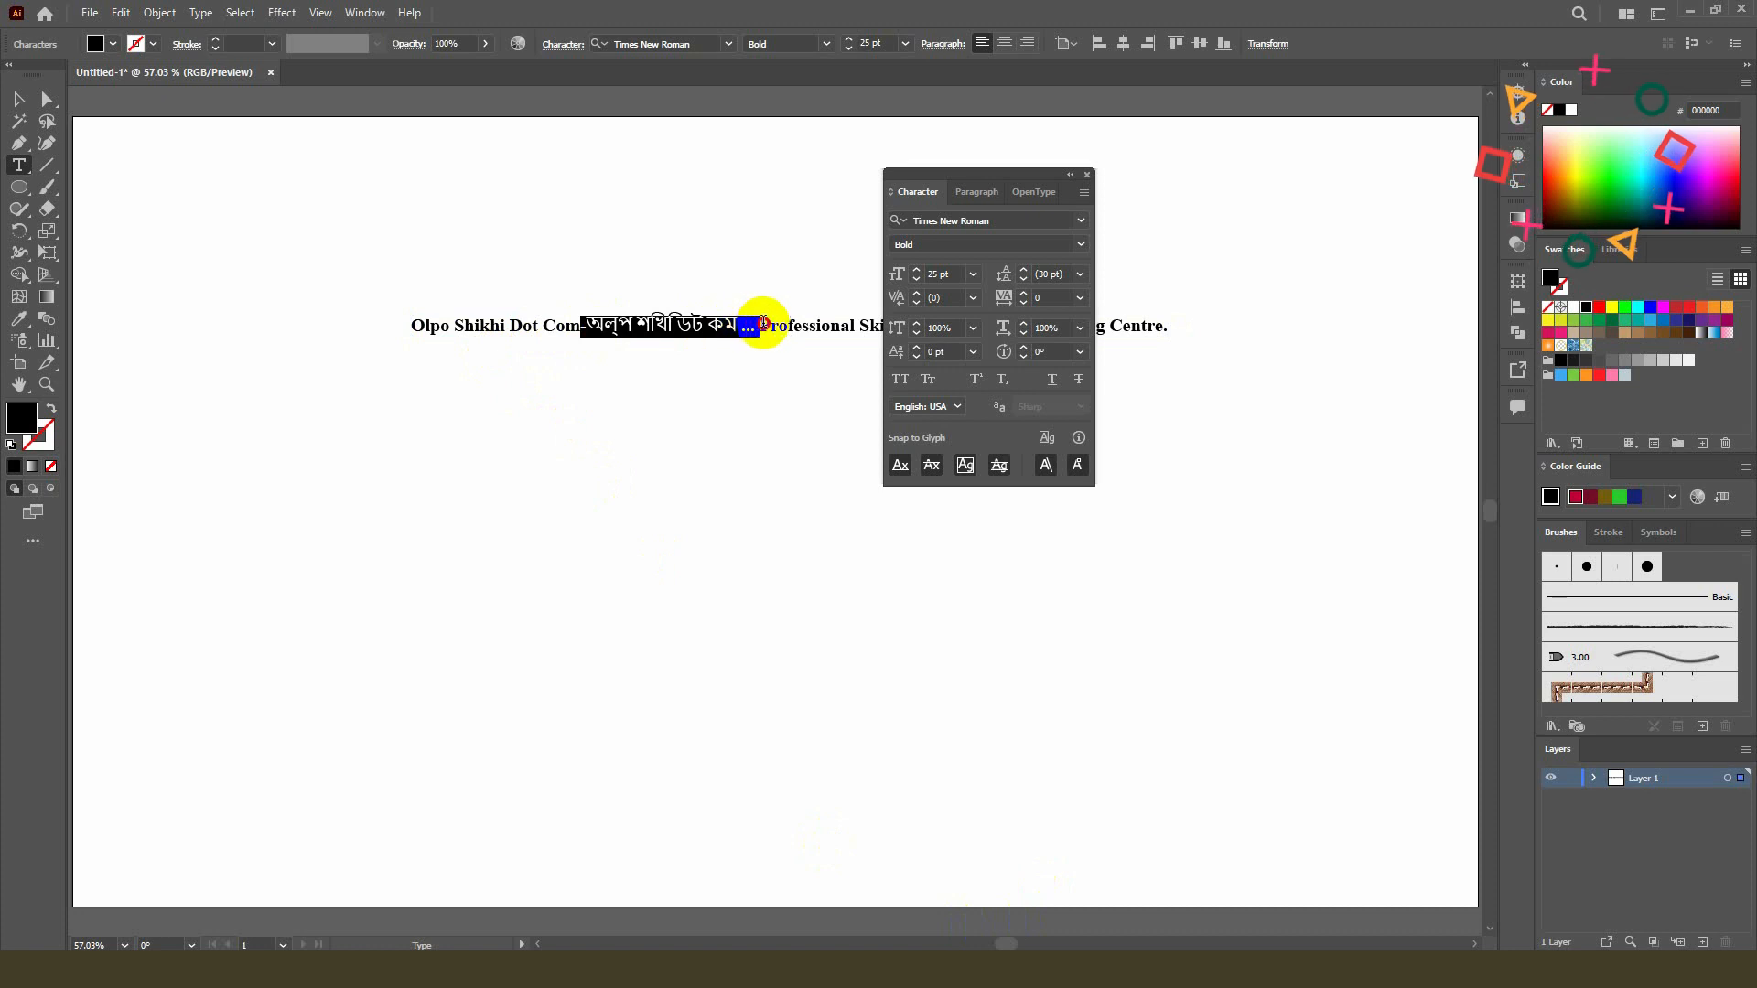
key("BackSpace")
key("Return")
- Scale the two-line text block up to about 31.5 pt and shift it toward the artboard's left side
left_click(62, 102)
left_click(27, 104)
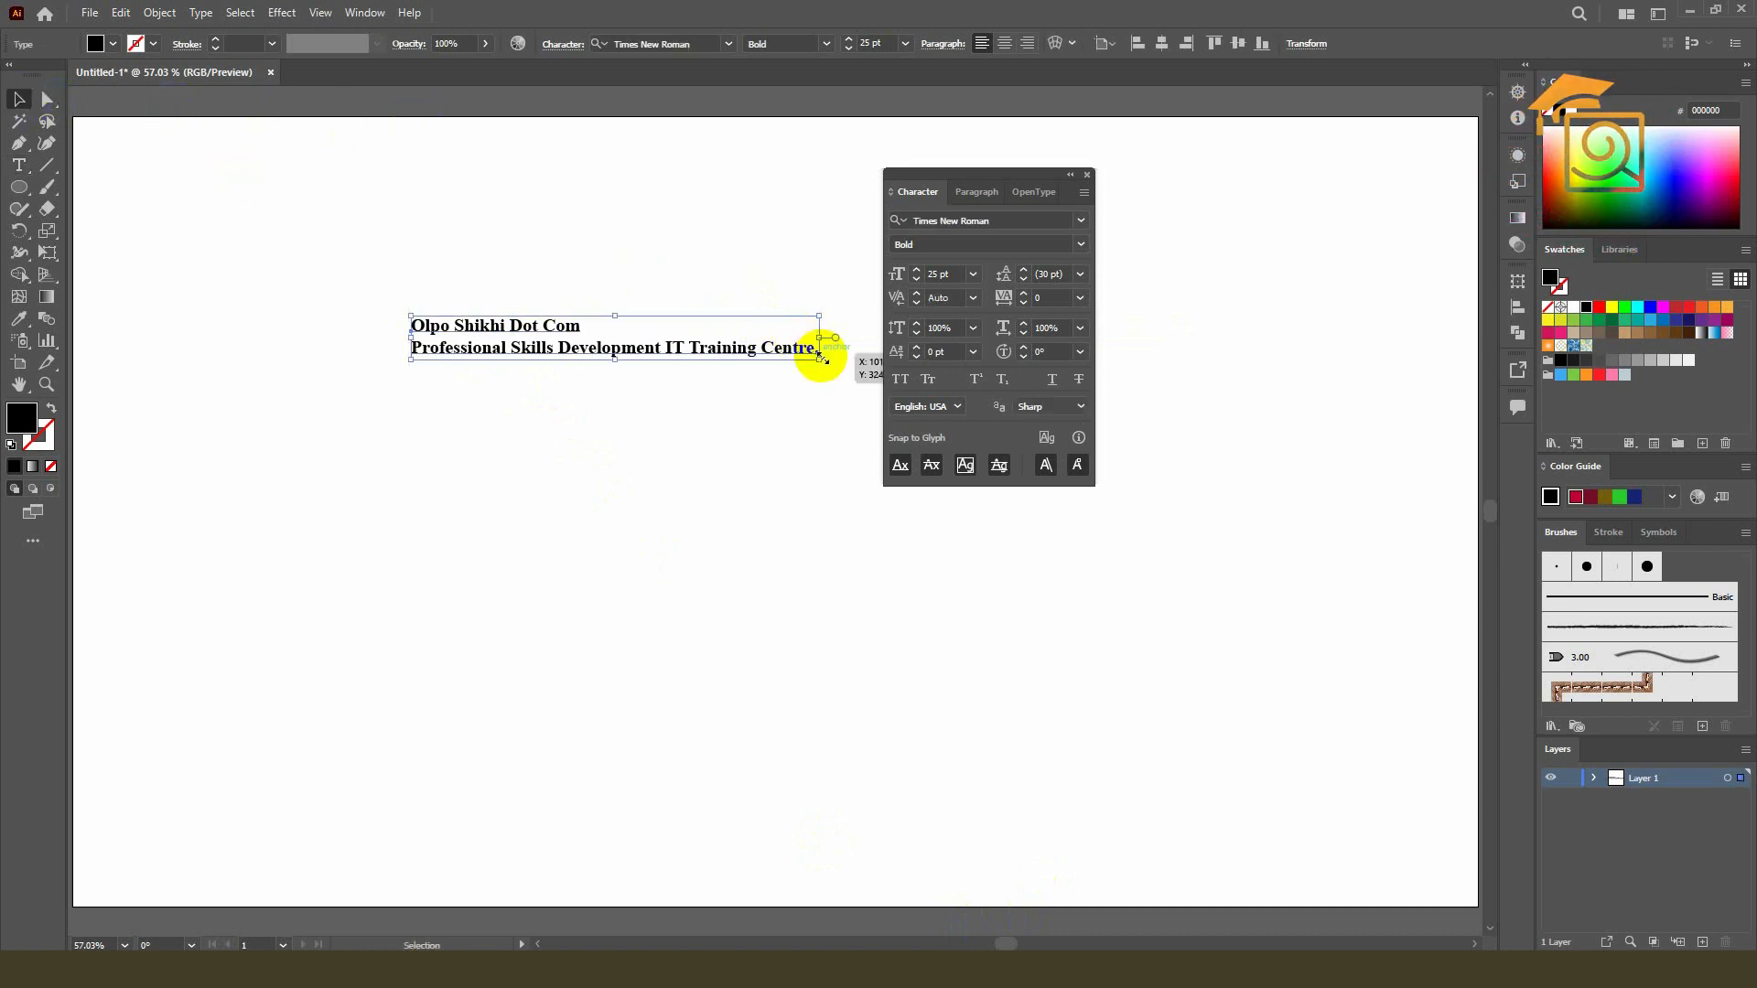
left_click_drag(779, 351, 810, 419)
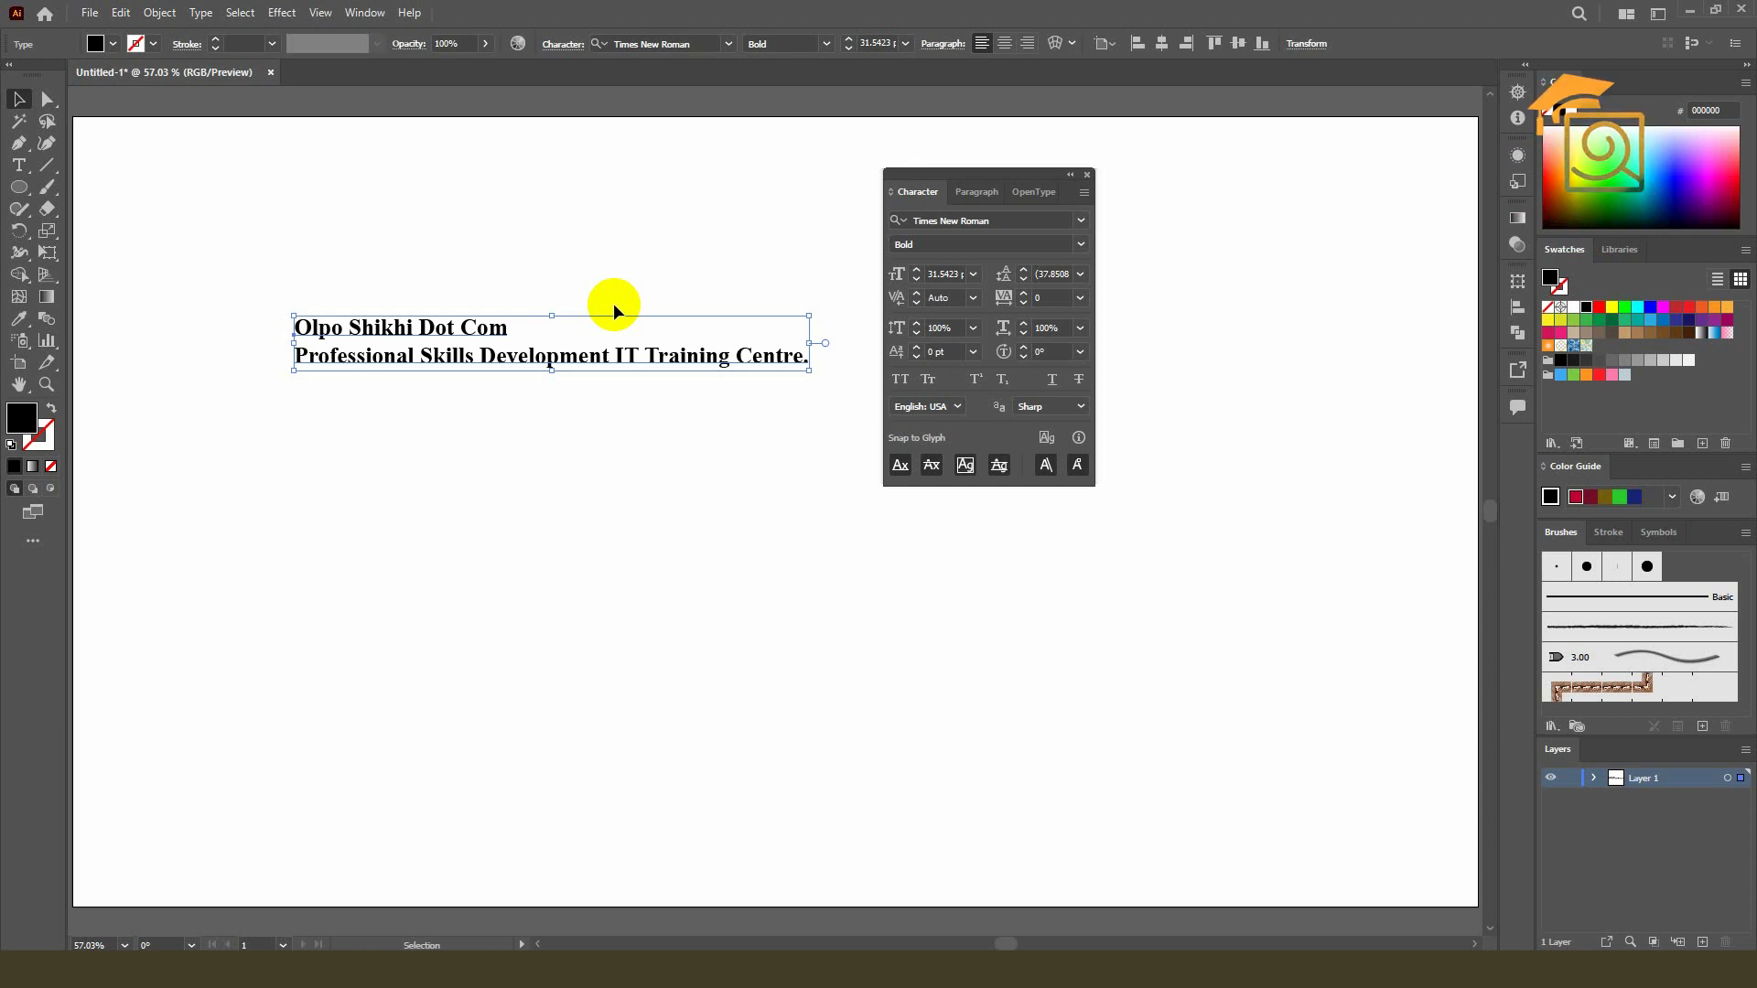
left_click(1081, 221)
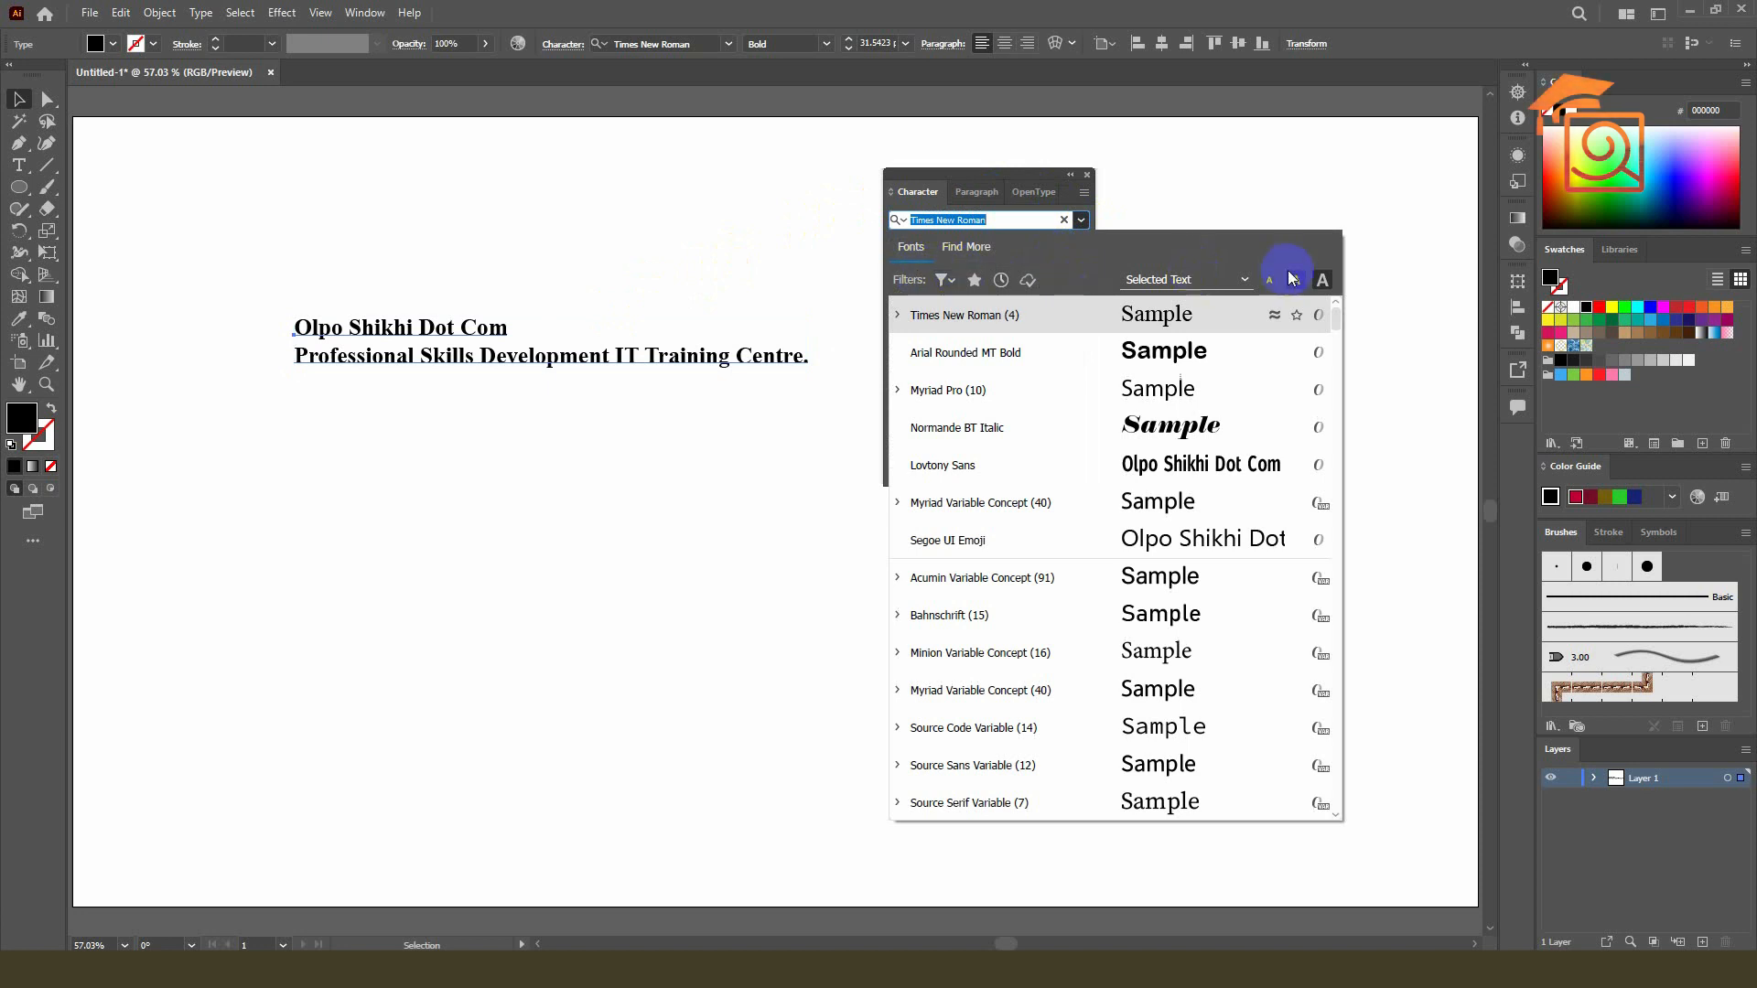
left_click(938, 180)
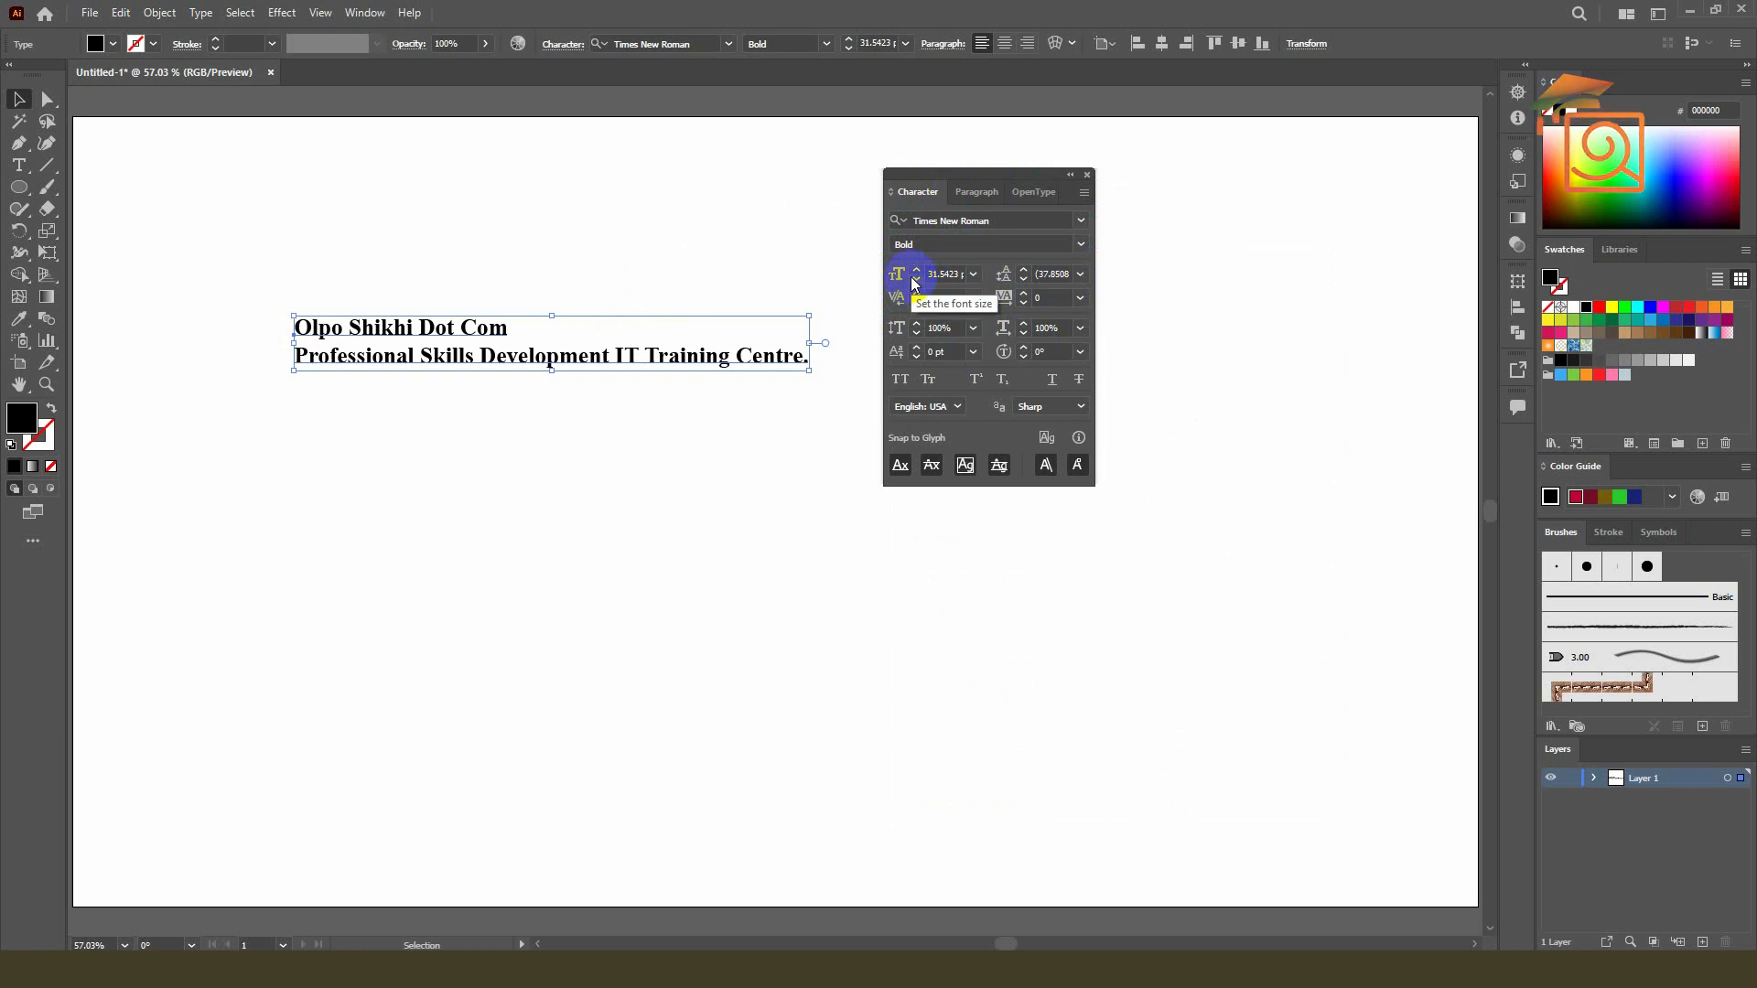
- Try preset font sizes of 72 pt and 48 pt on the text block
left_click(974, 275)
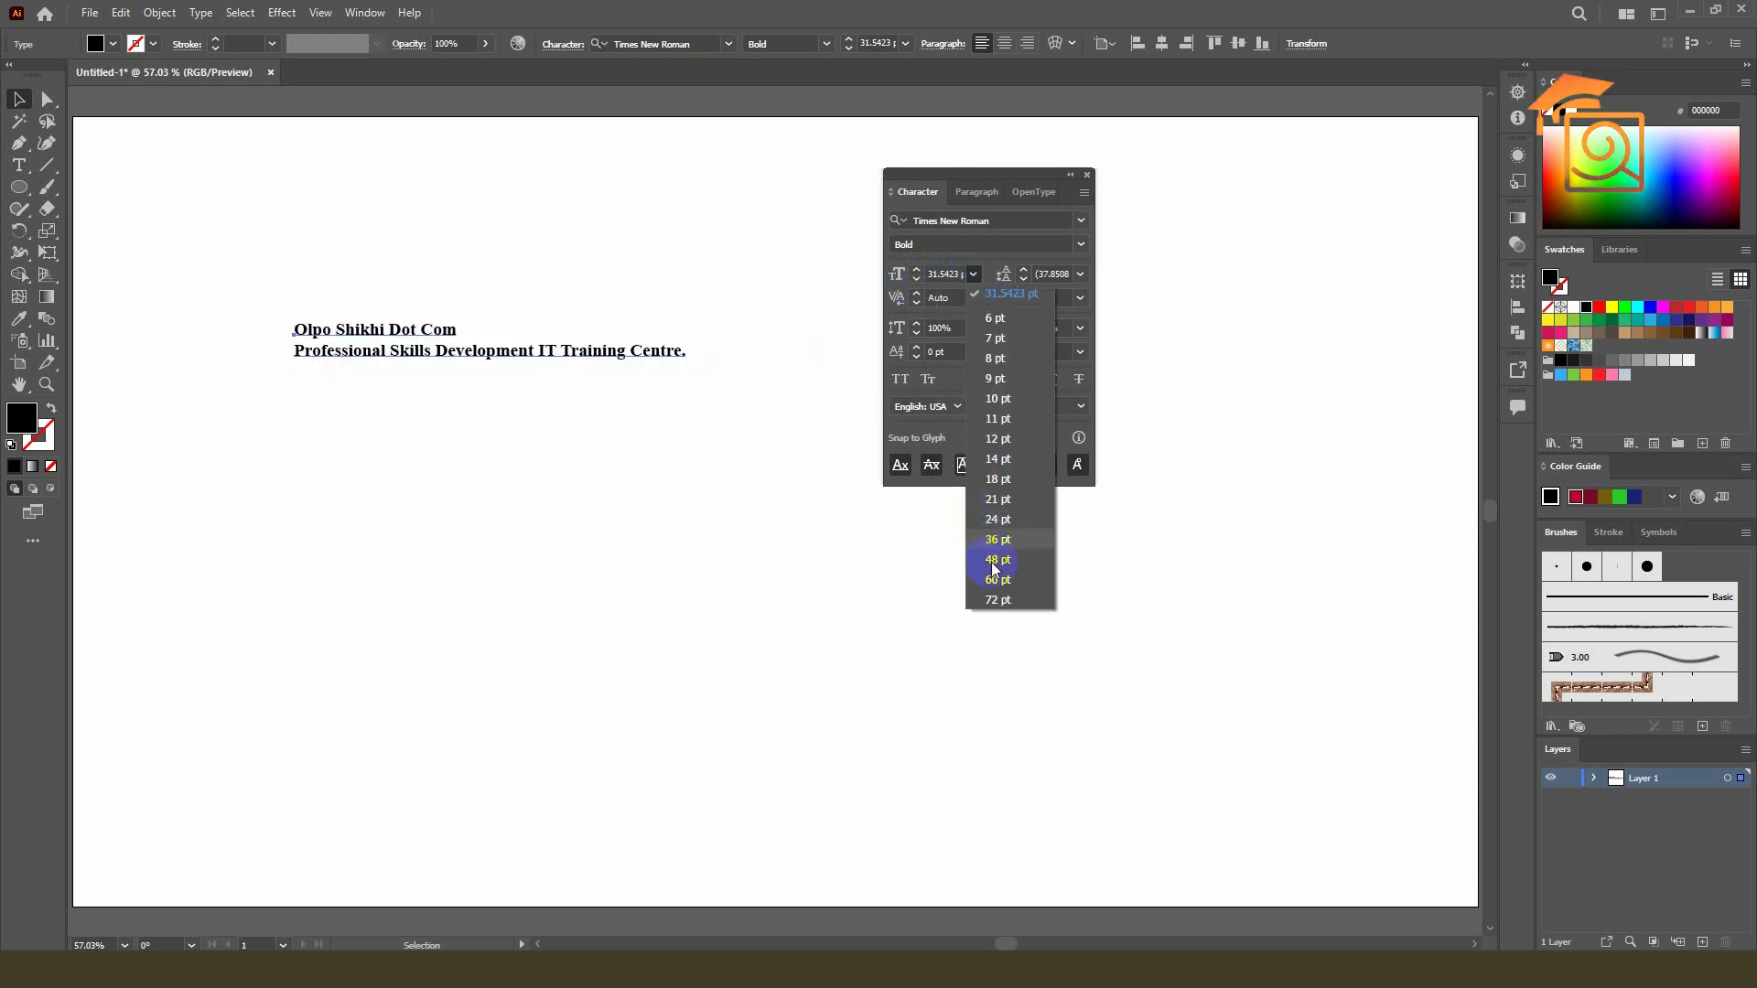
left_click(1002, 601)
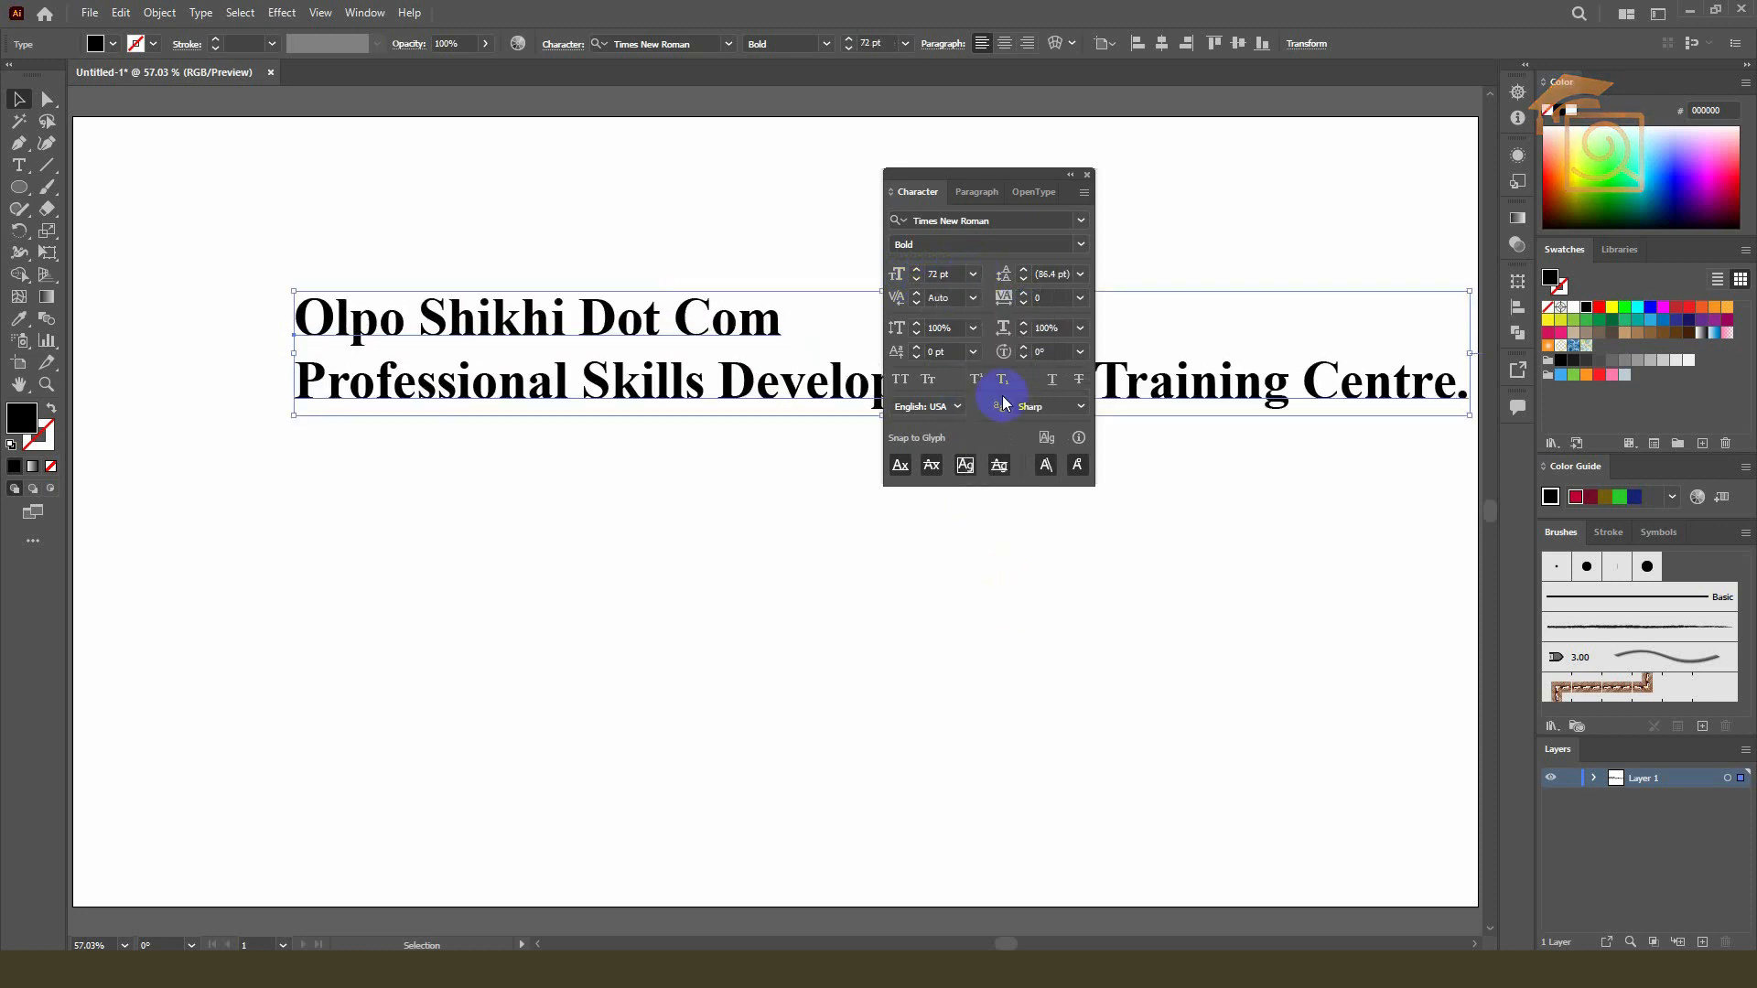
left_click(974, 276)
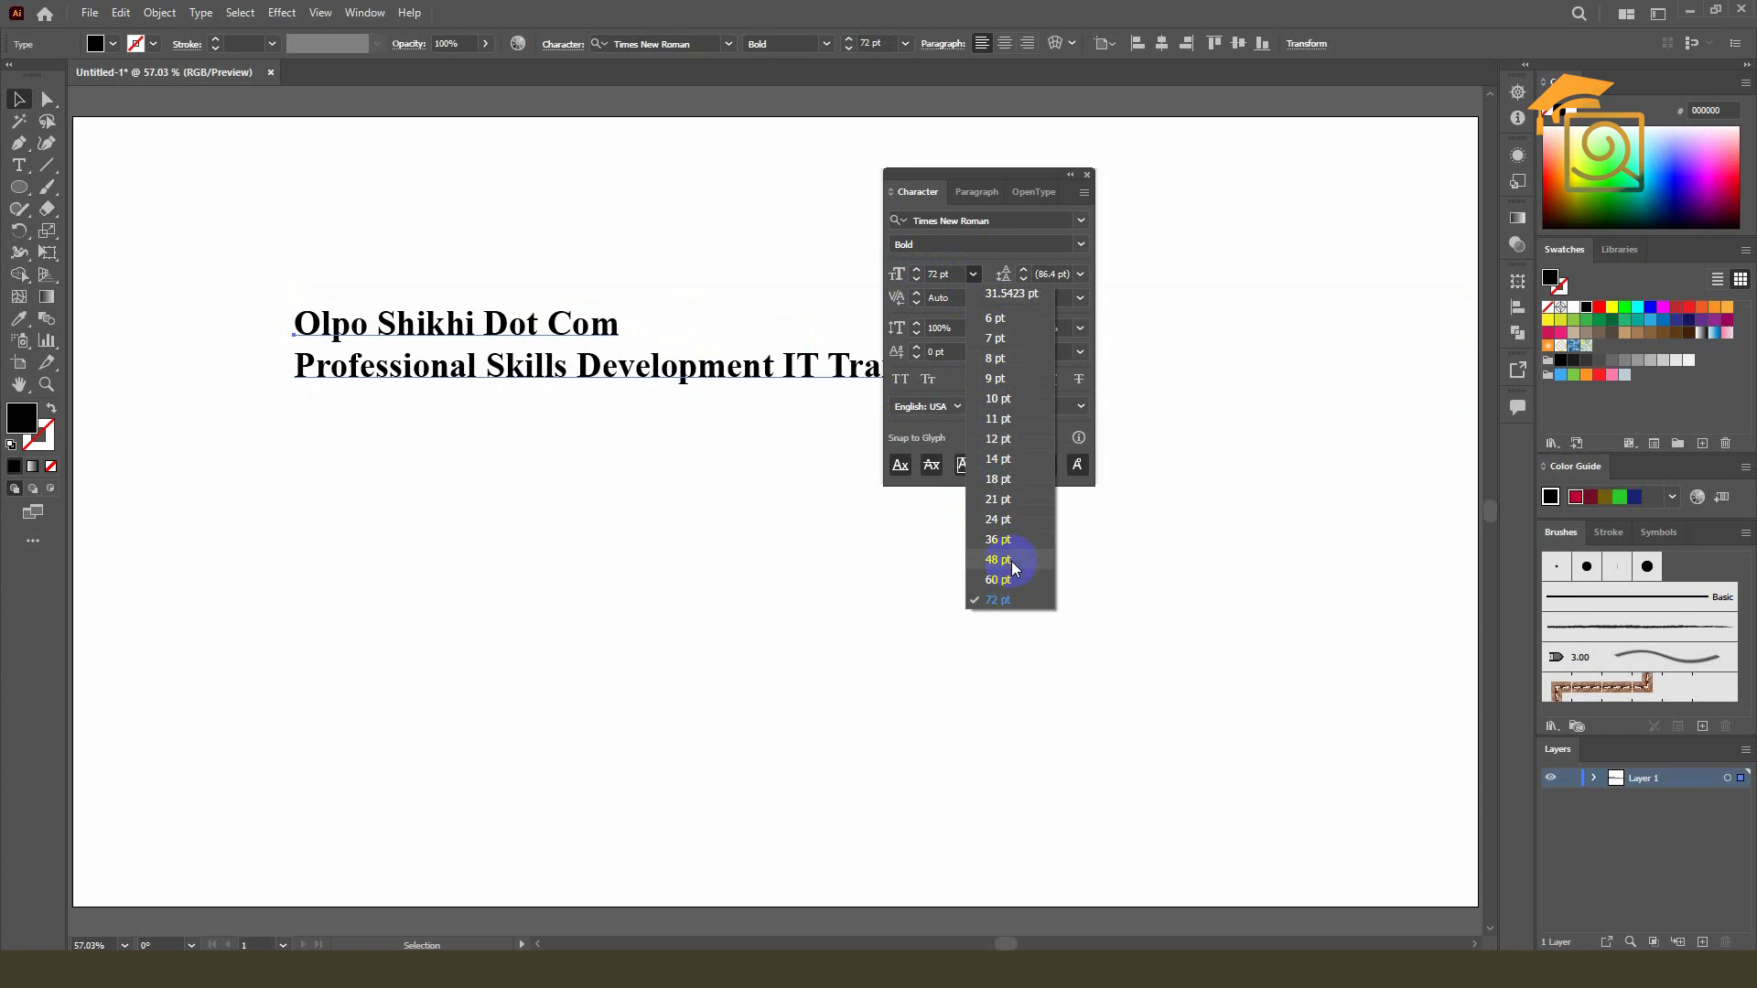
left_click(1012, 562)
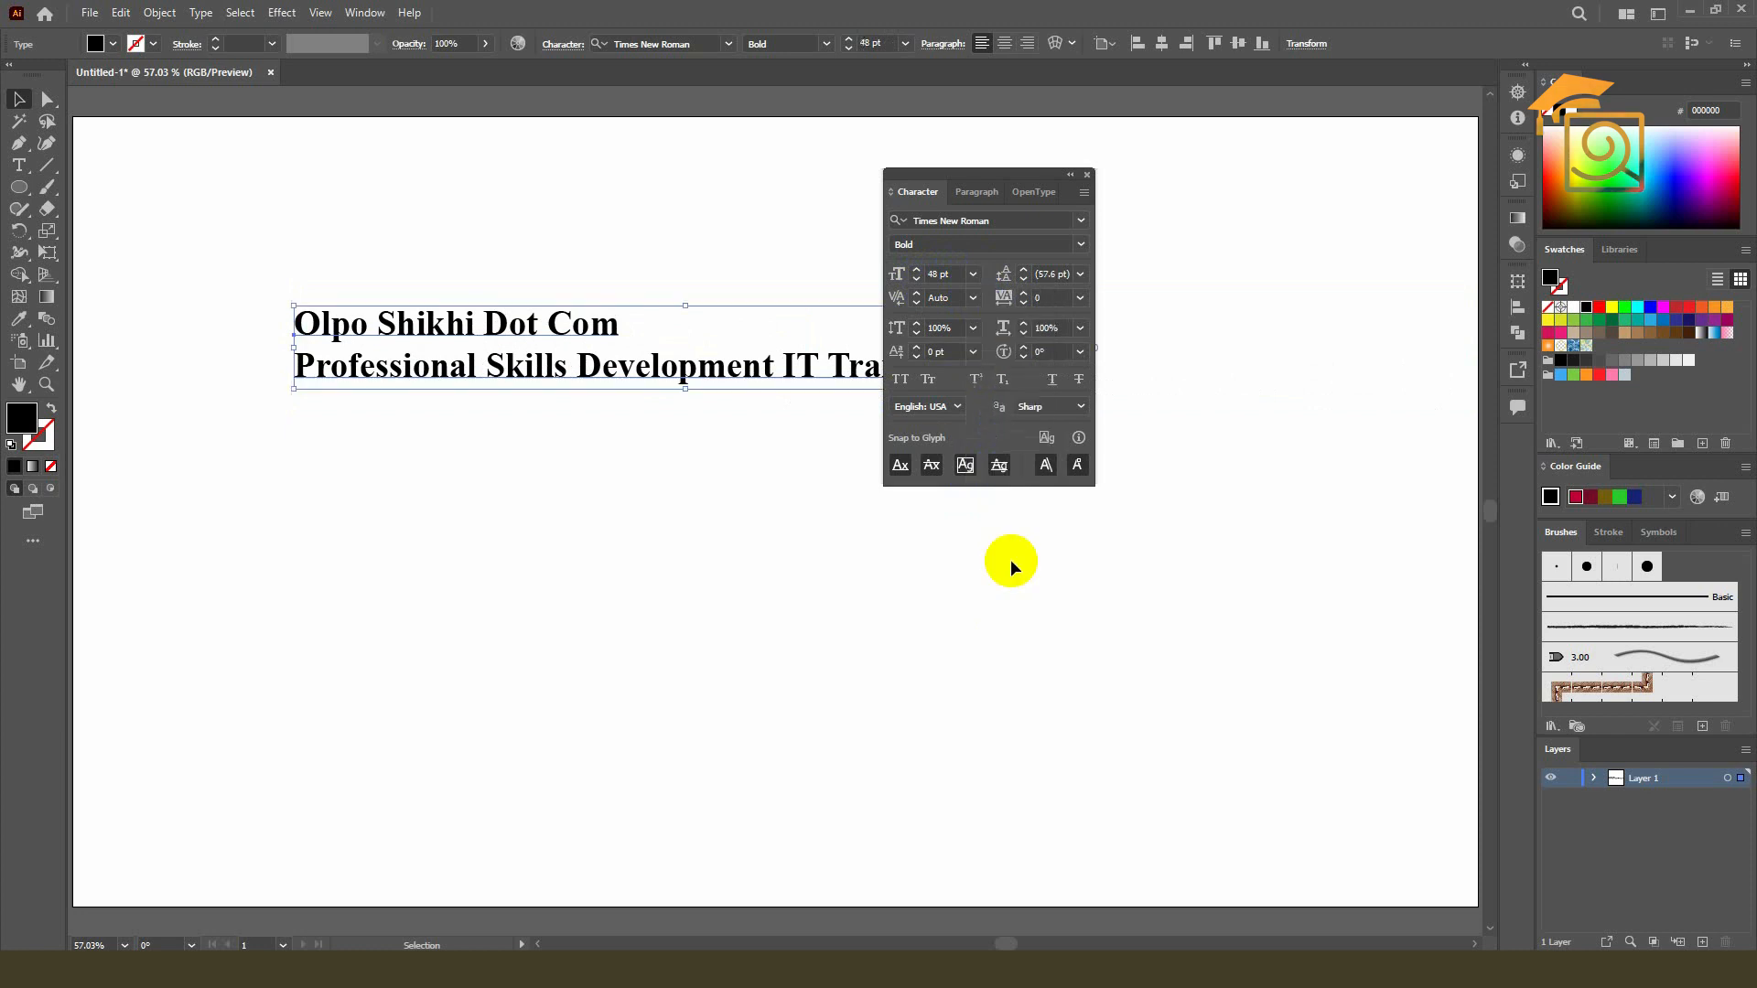
- Lower the text block's font size in 1 pt increments, and raise it again the same way
left_click(917, 281)
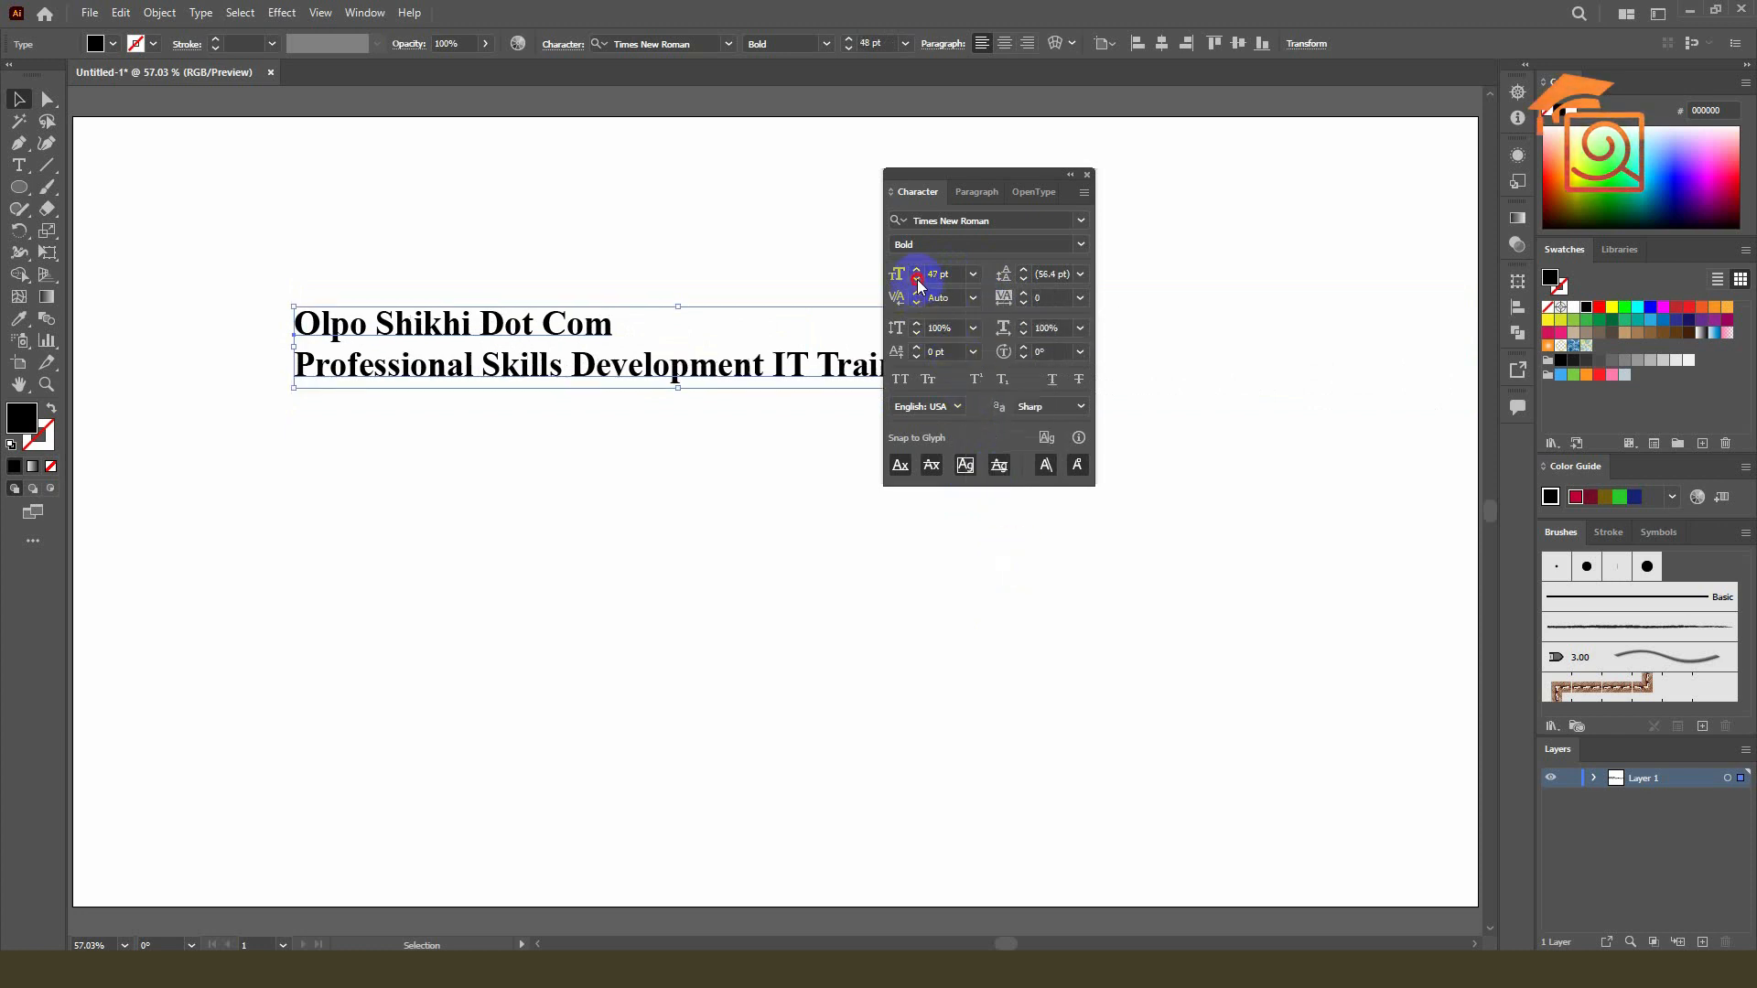
left_click(917, 281)
left_click(917, 280)
left_click(917, 281)
left_click(917, 281)
left_click(917, 281)
left_click(917, 281)
left_click(917, 281)
left_click(917, 281)
left_click(917, 281)
left_click(917, 269)
left_click(917, 269)
left_click(917, 269)
left_click(917, 269)
left_click(917, 269)
left_click(917, 269)
left_click(917, 269)
left_click(917, 269)
left_click(917, 269)
left_click(917, 269)
- Stretch the text block outward so it starts nearer the artboard's left edge, and set its font size to 36 pt
left_click_drag(295, 308, 221, 257)
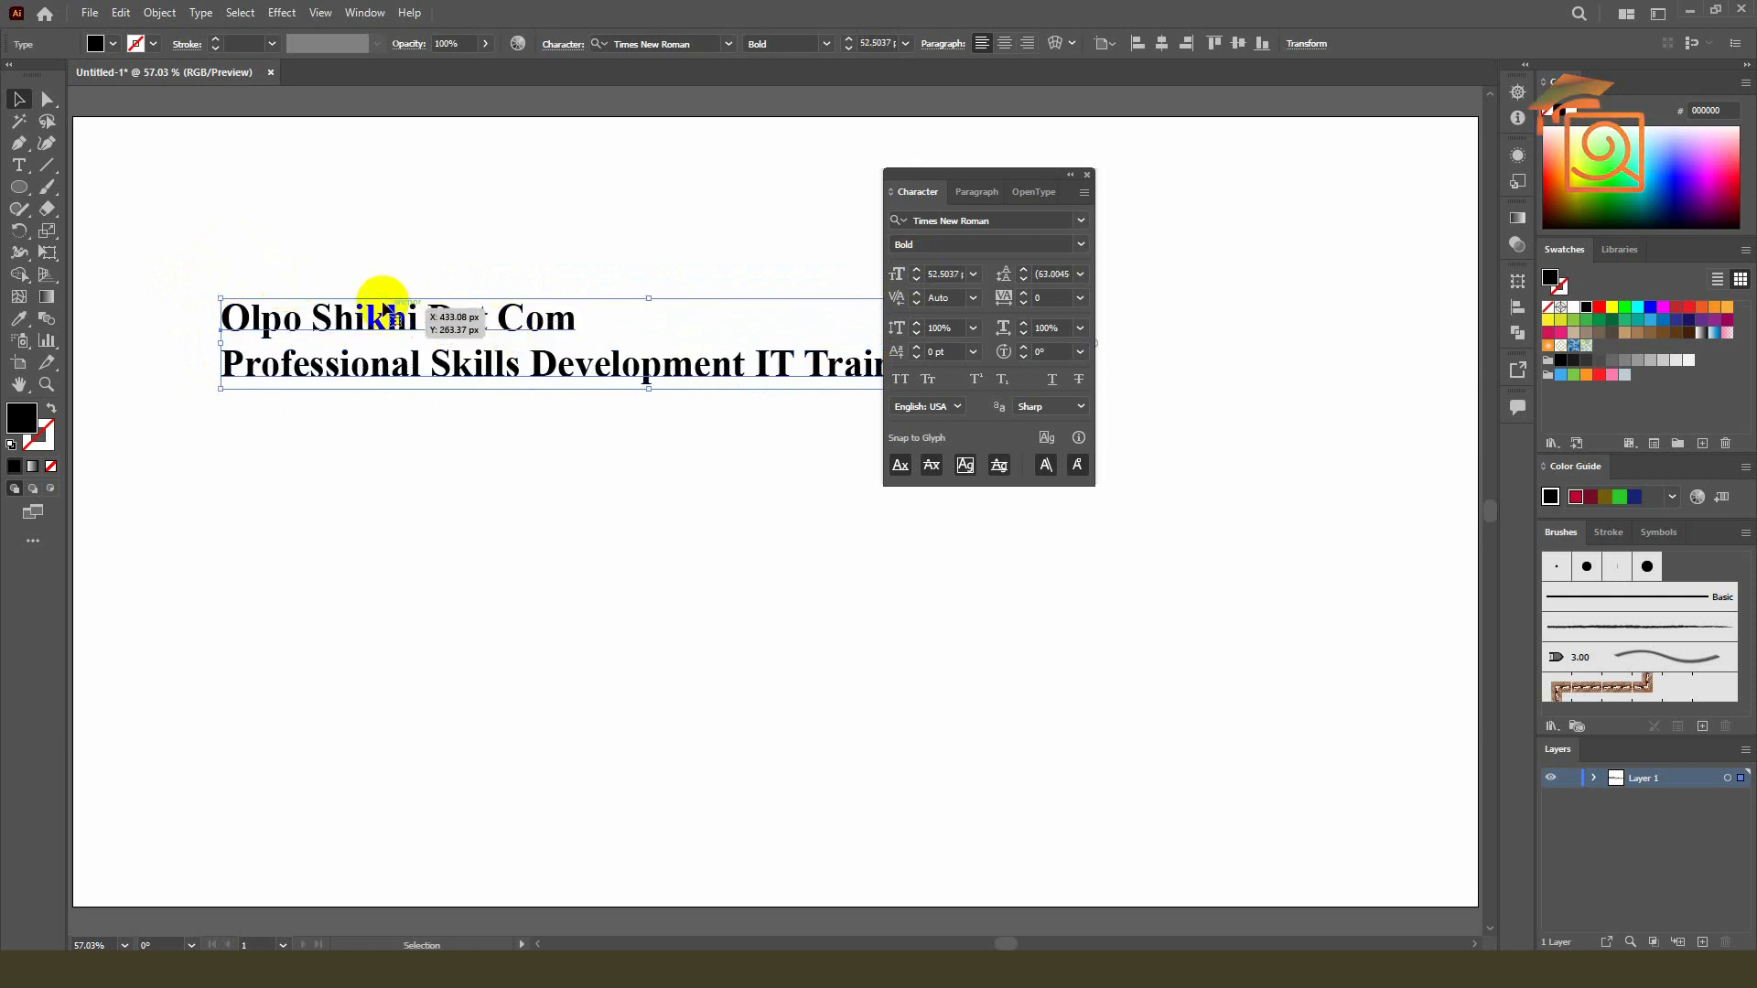
left_click(972, 275)
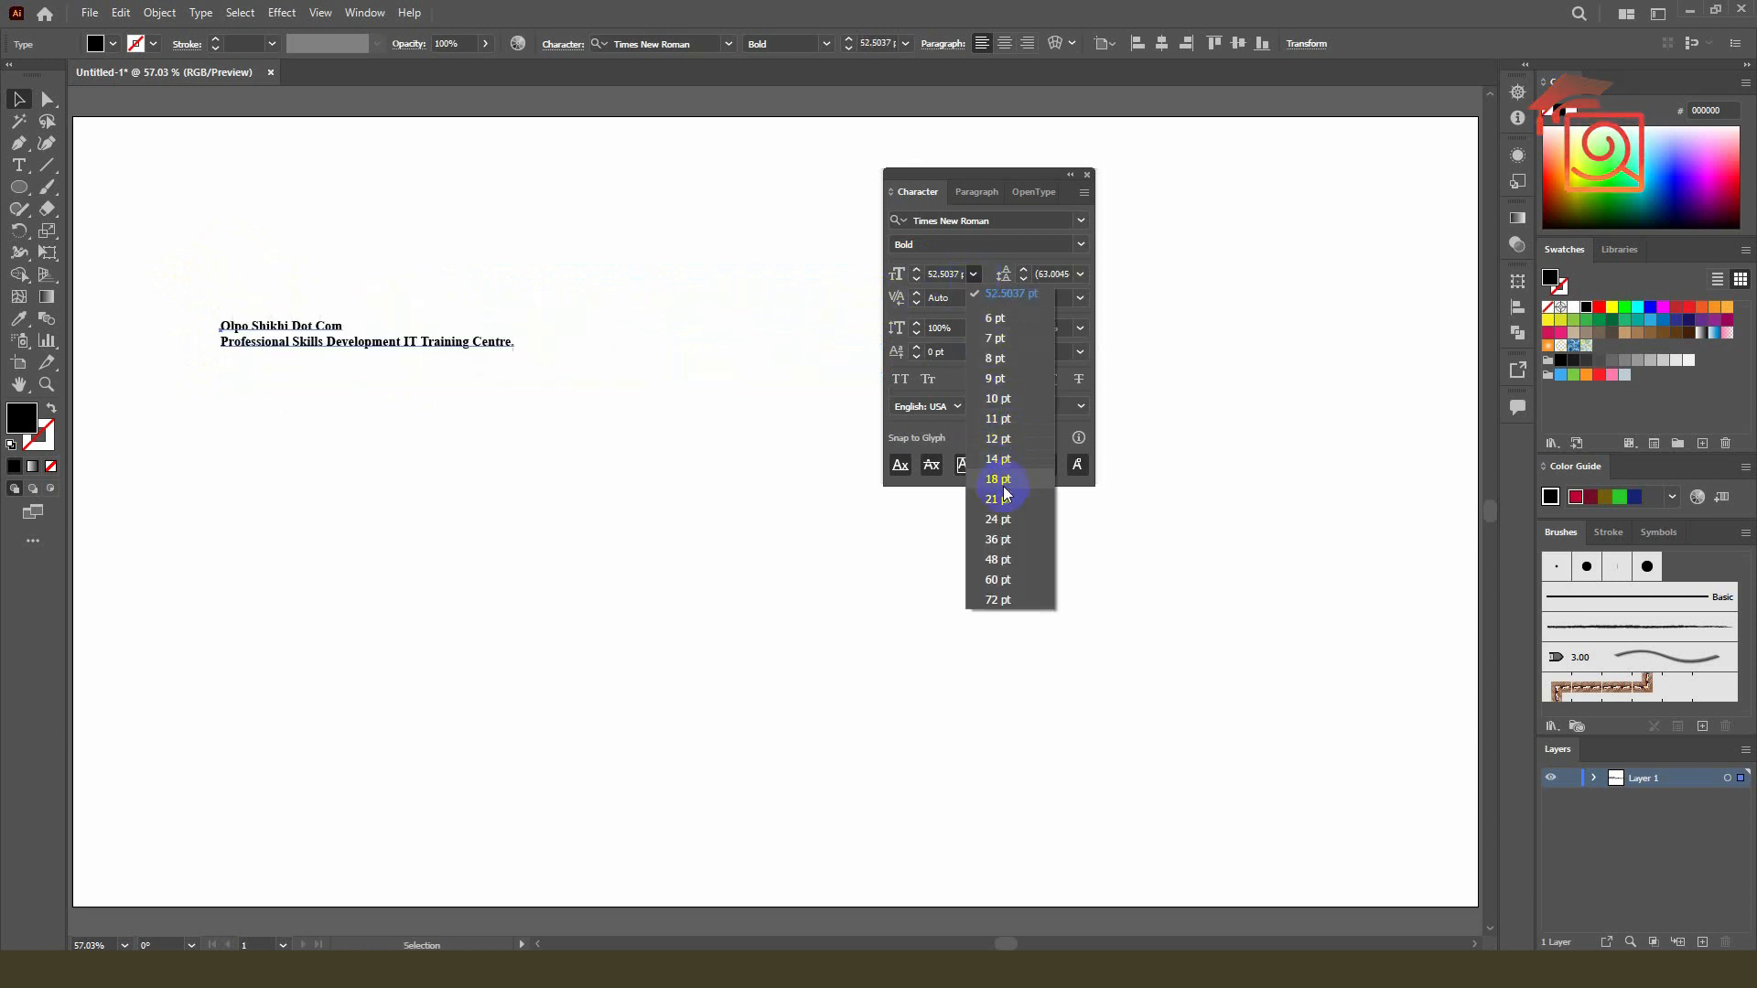
left_click(1011, 547)
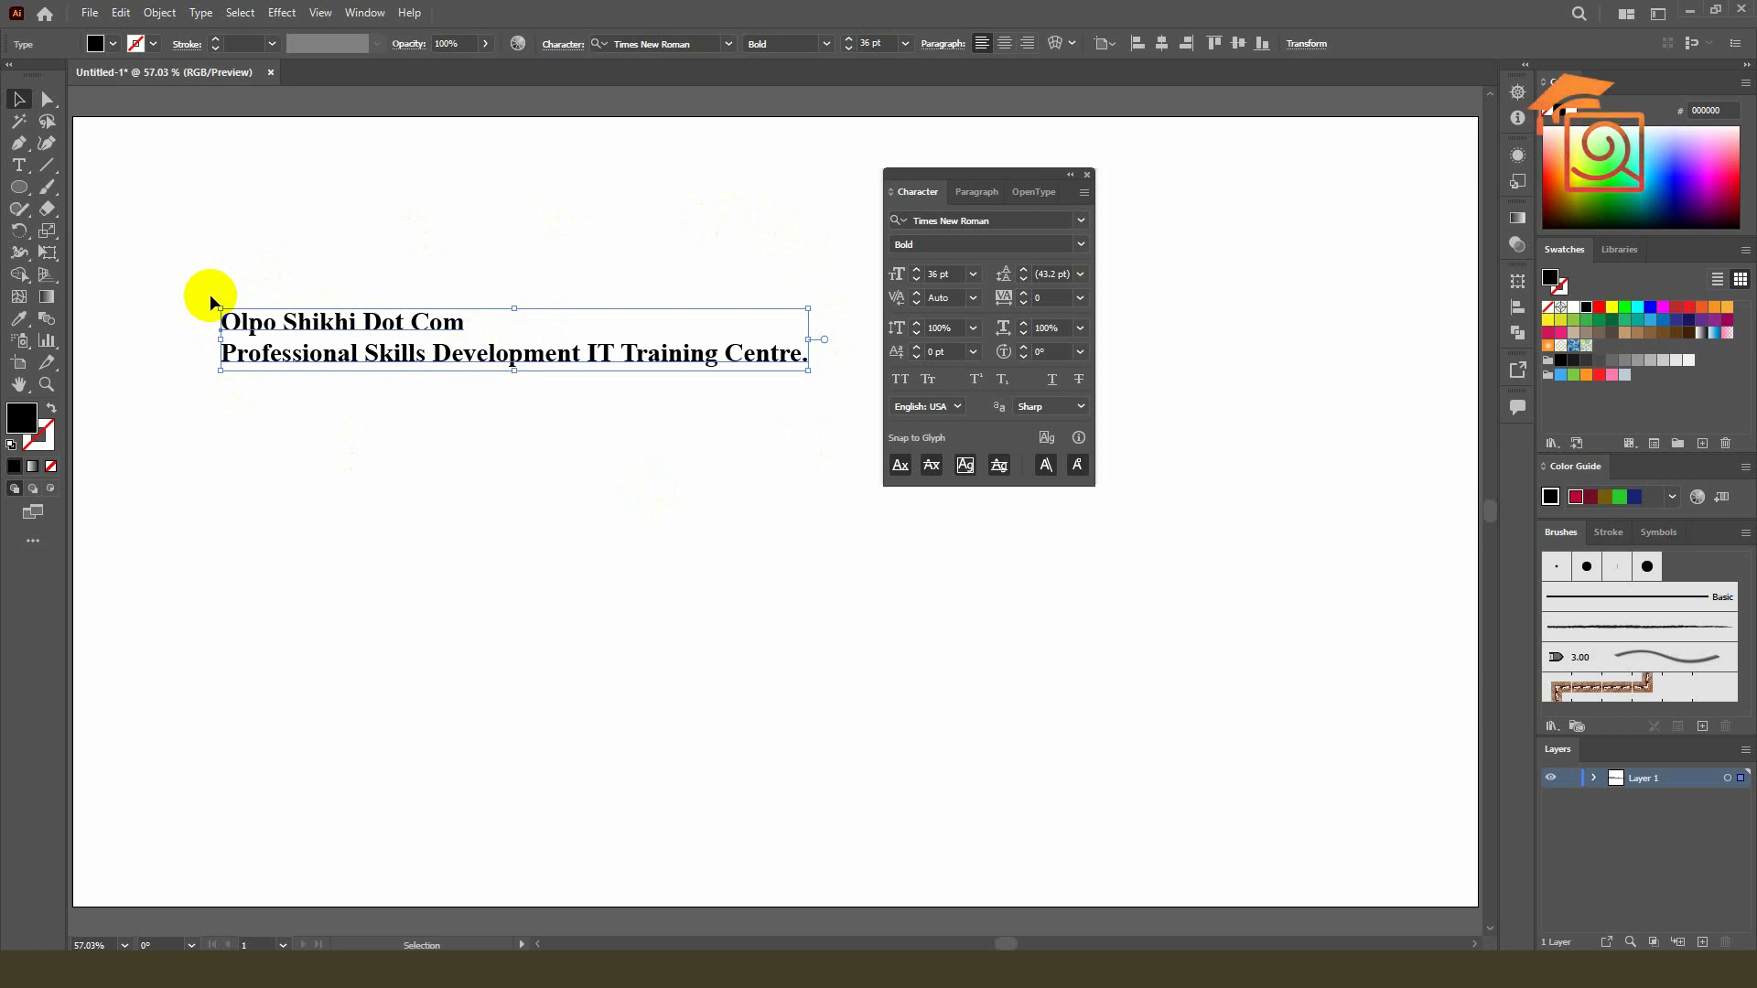
- Set the font size of only the first line, "Olpo Shikhi Dot Com", to 86 pt
key("ctrl+c")
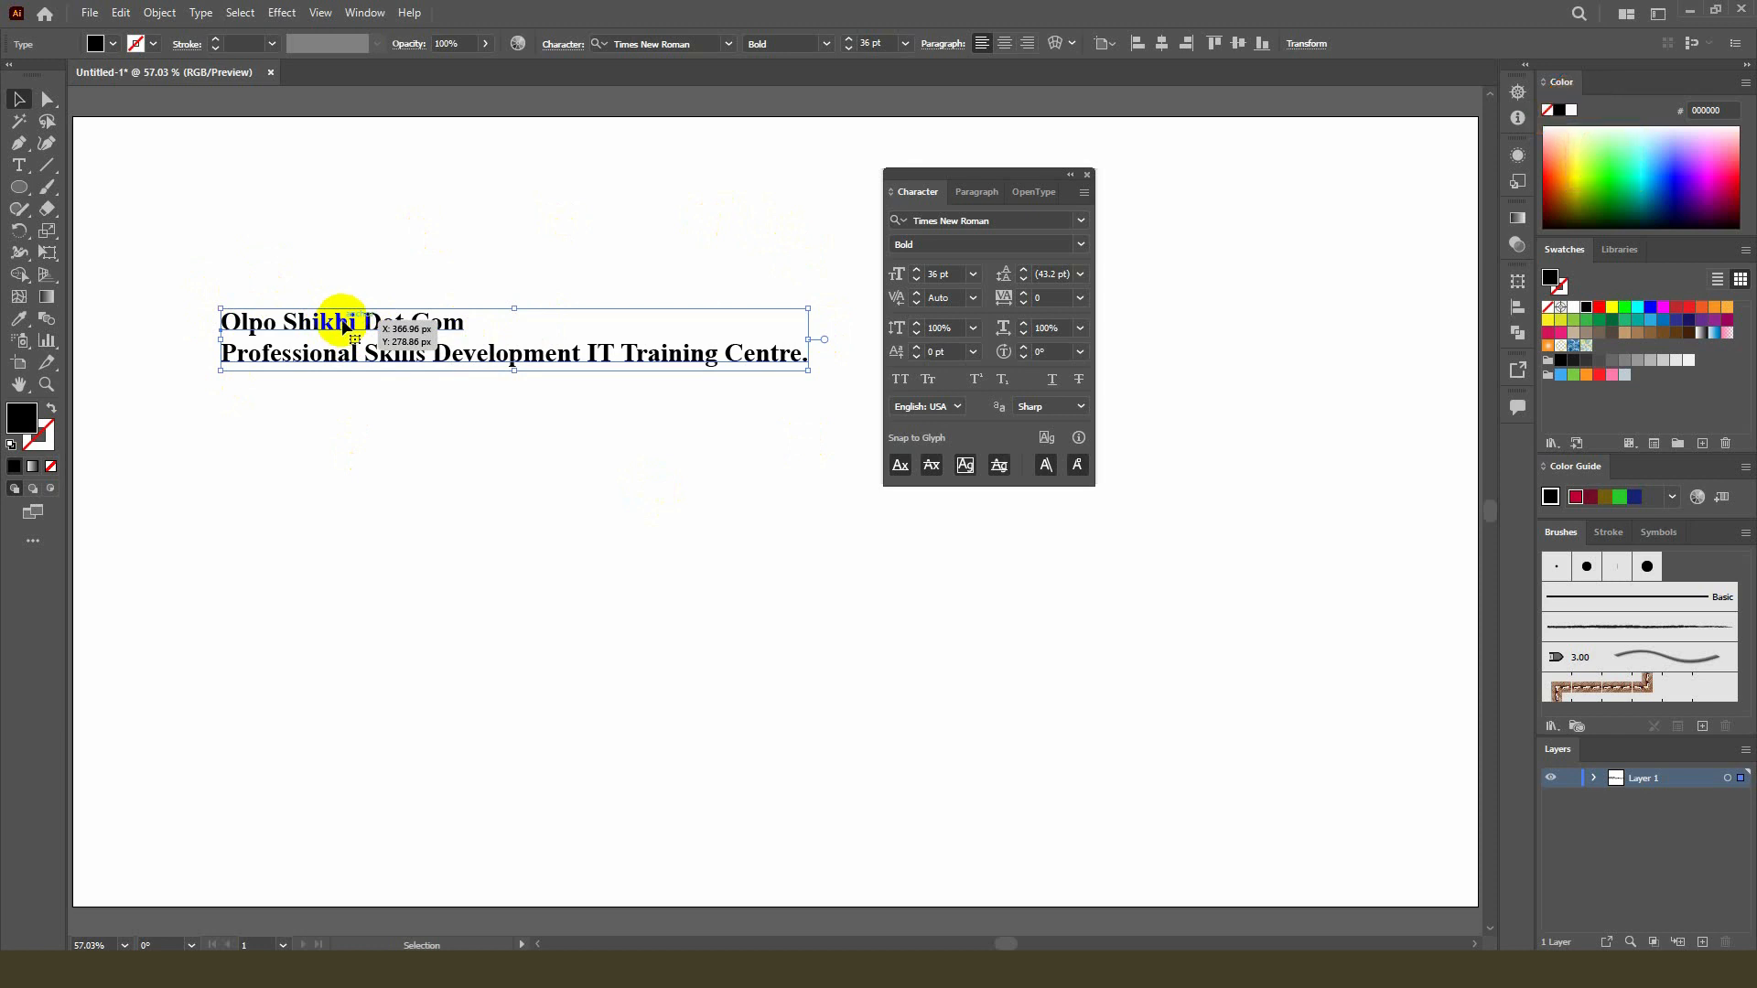
double_click(283, 331)
triple_click(289, 322)
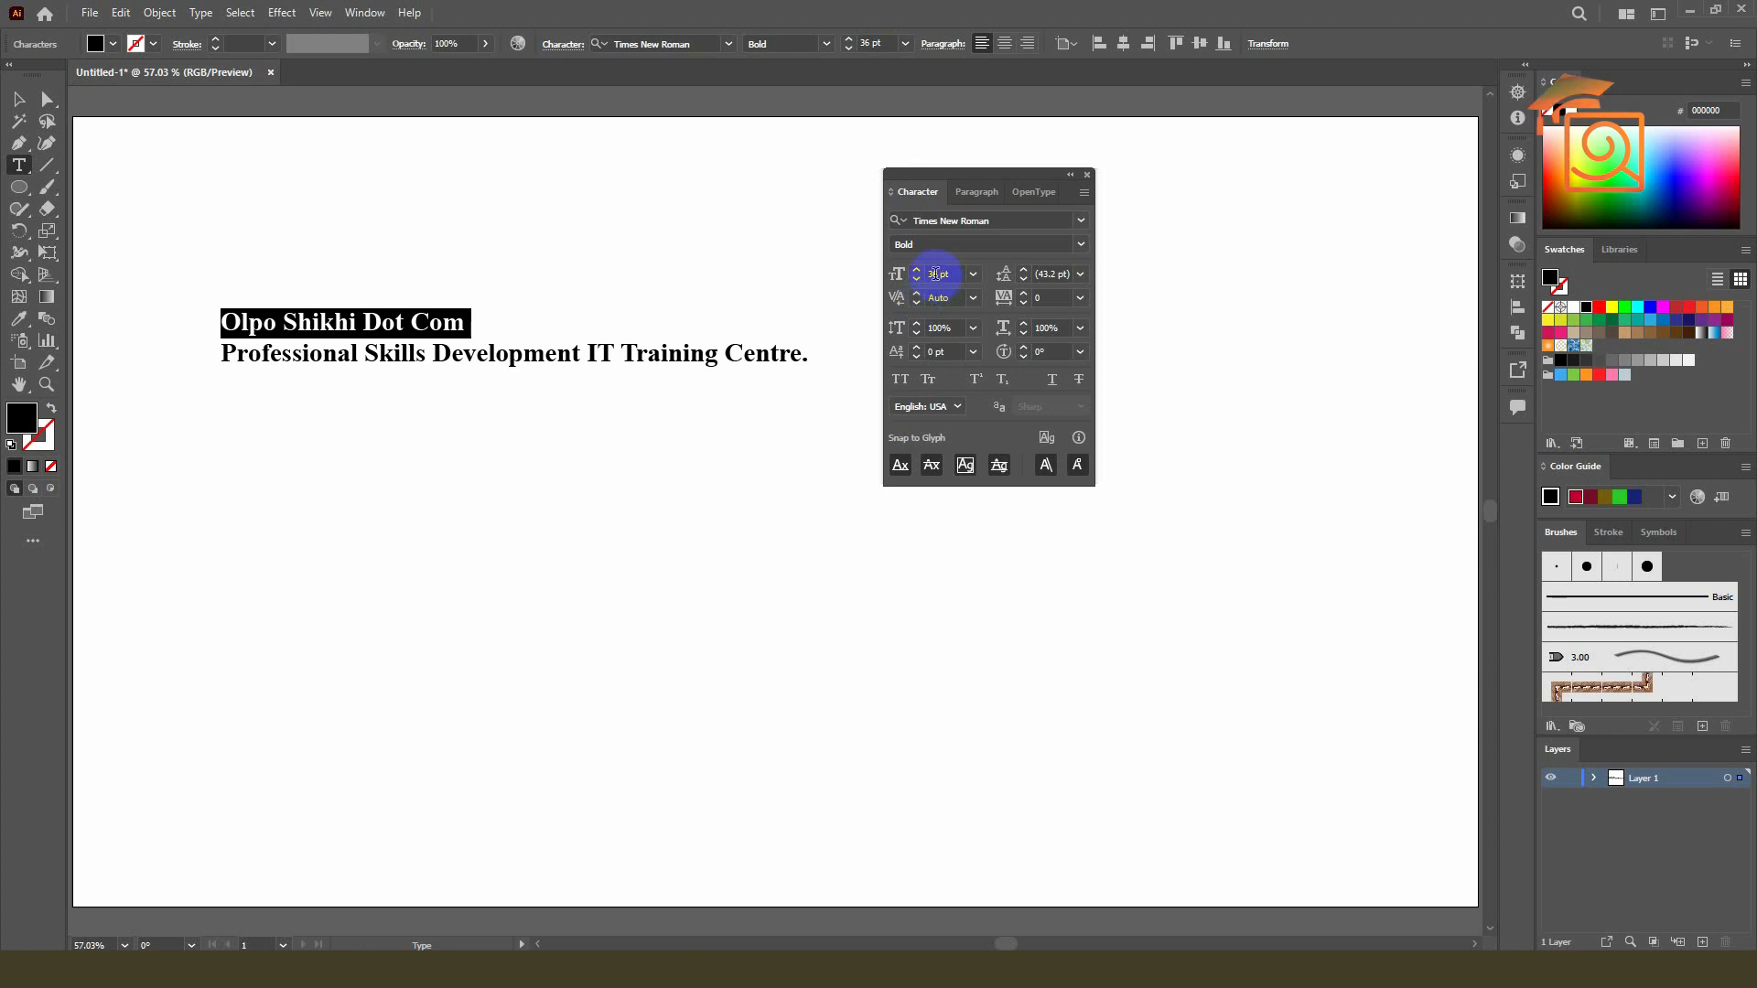
left_click_drag(917, 271, 918, 278)
double_click(955, 273)
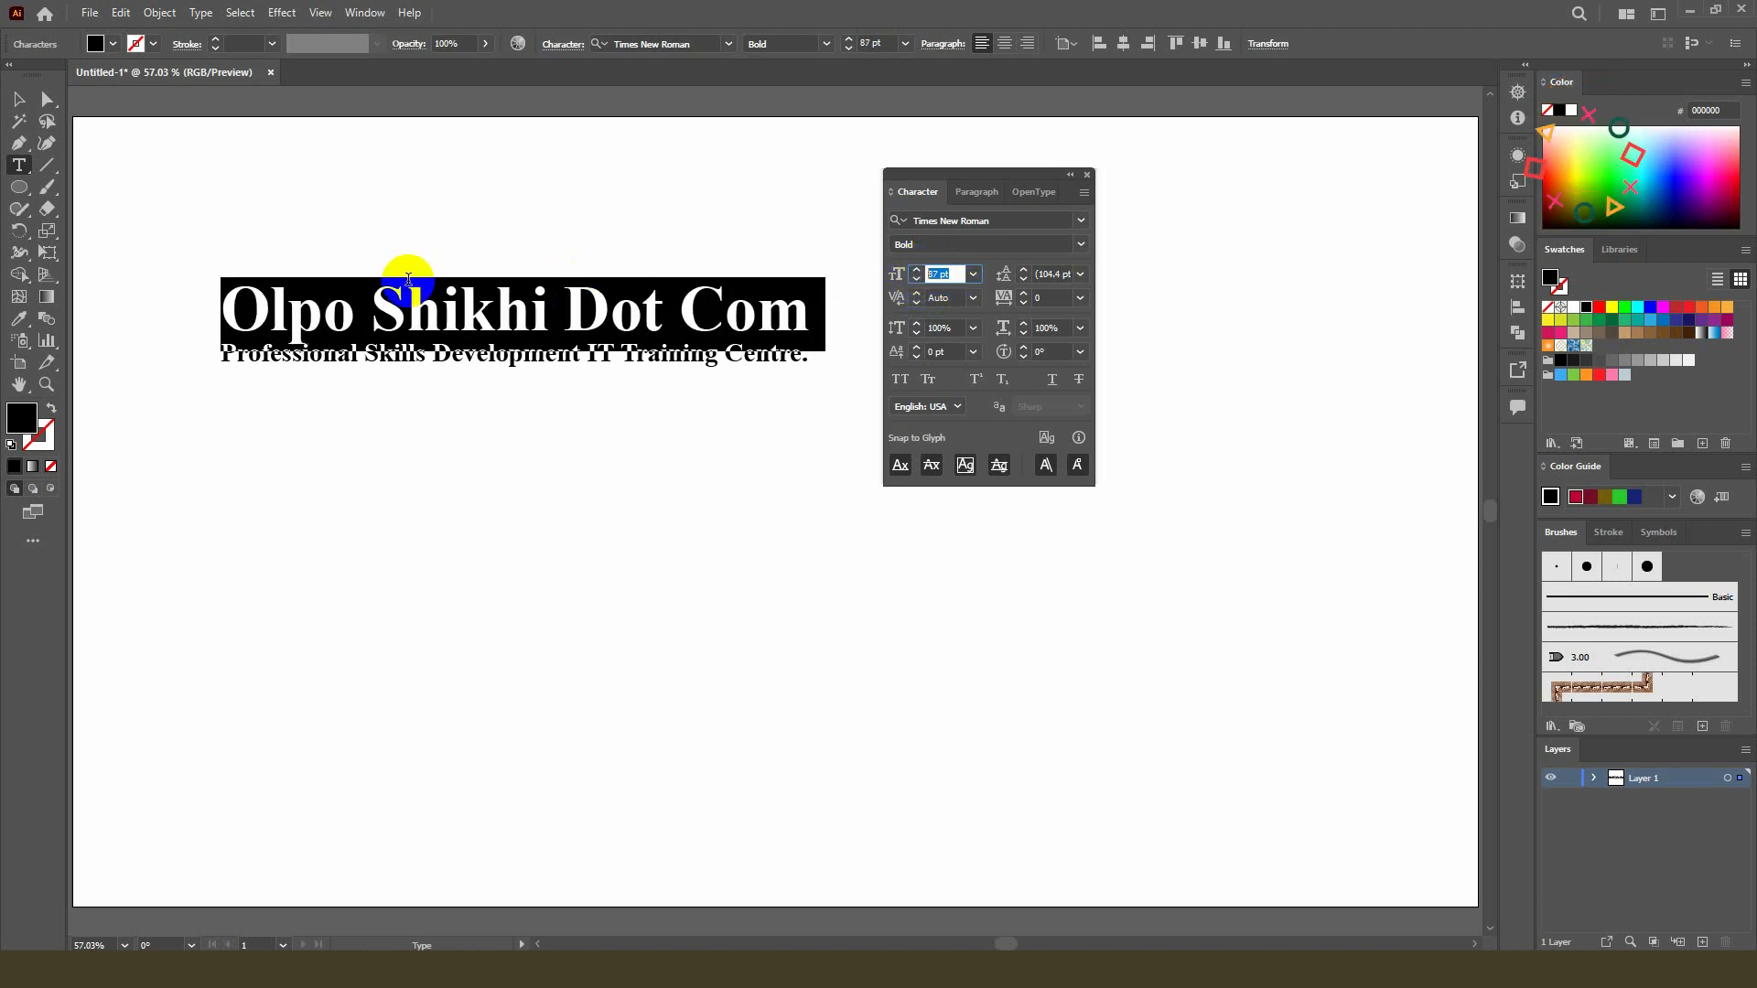
type("90")
key("Return")
left_click_drag(913, 280, 913, 280)
left_click(916, 270)
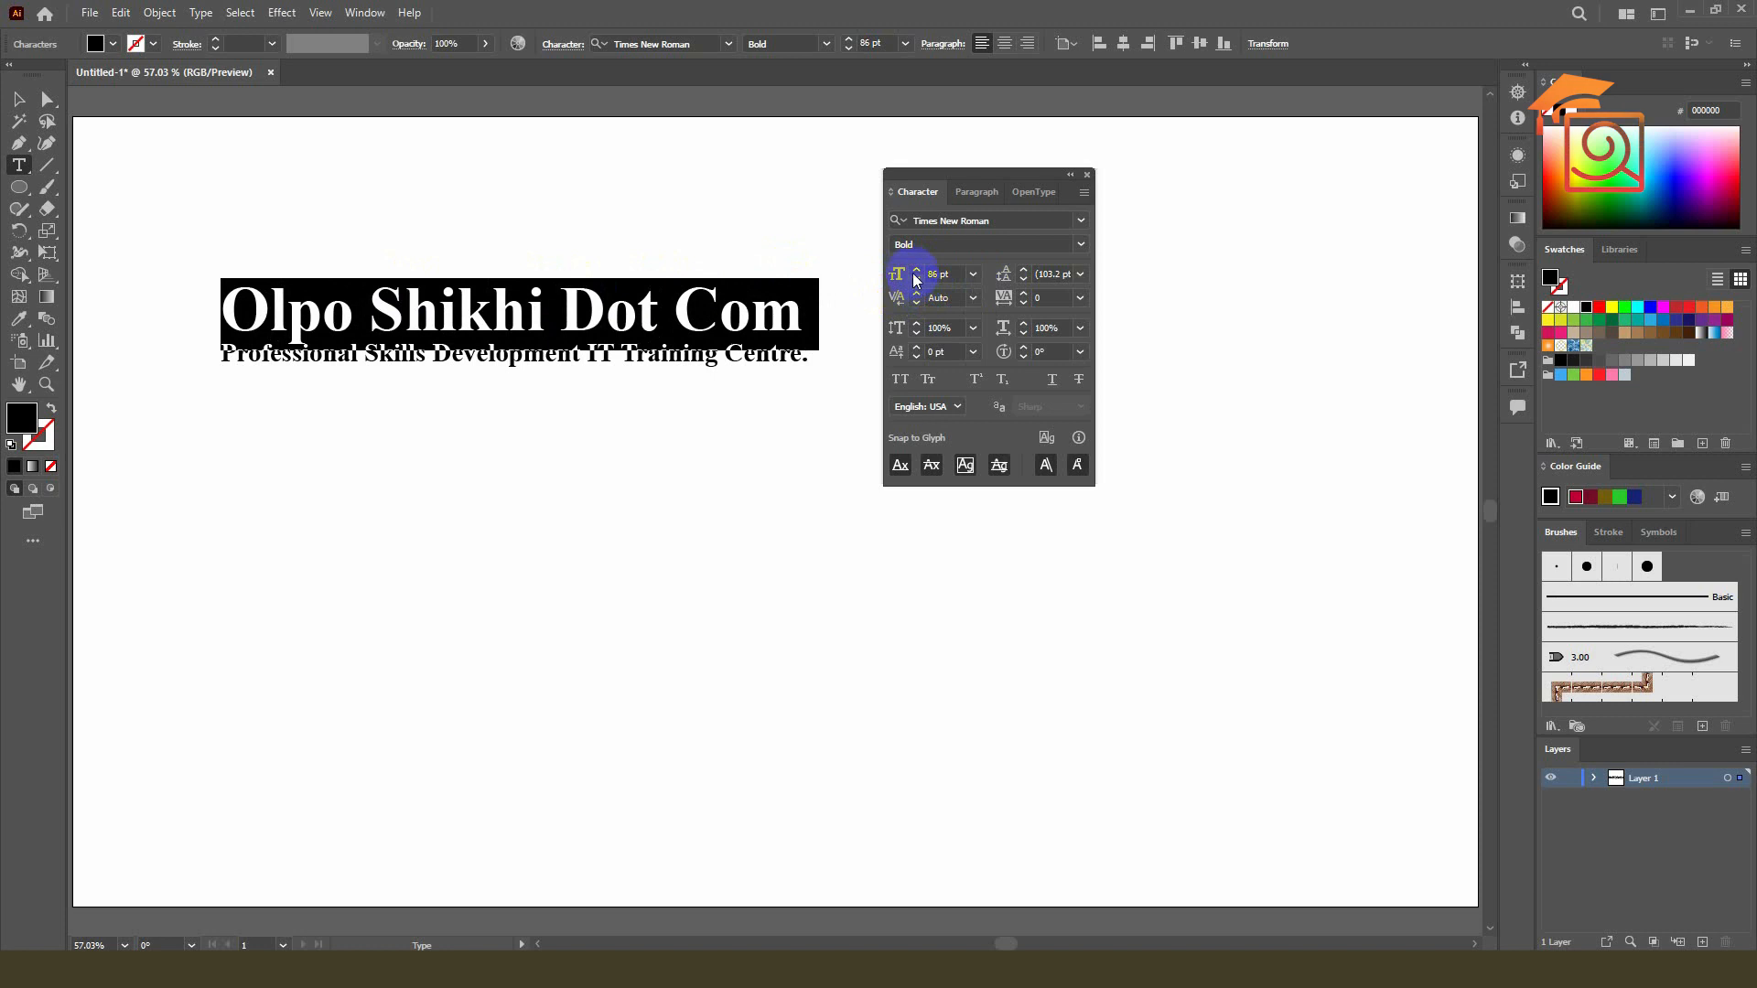
- Move the whole text block about 20 px left and 26 px up
left_click(19, 99)
left_click(682, 308)
left_click_drag(682, 307, 667, 287)
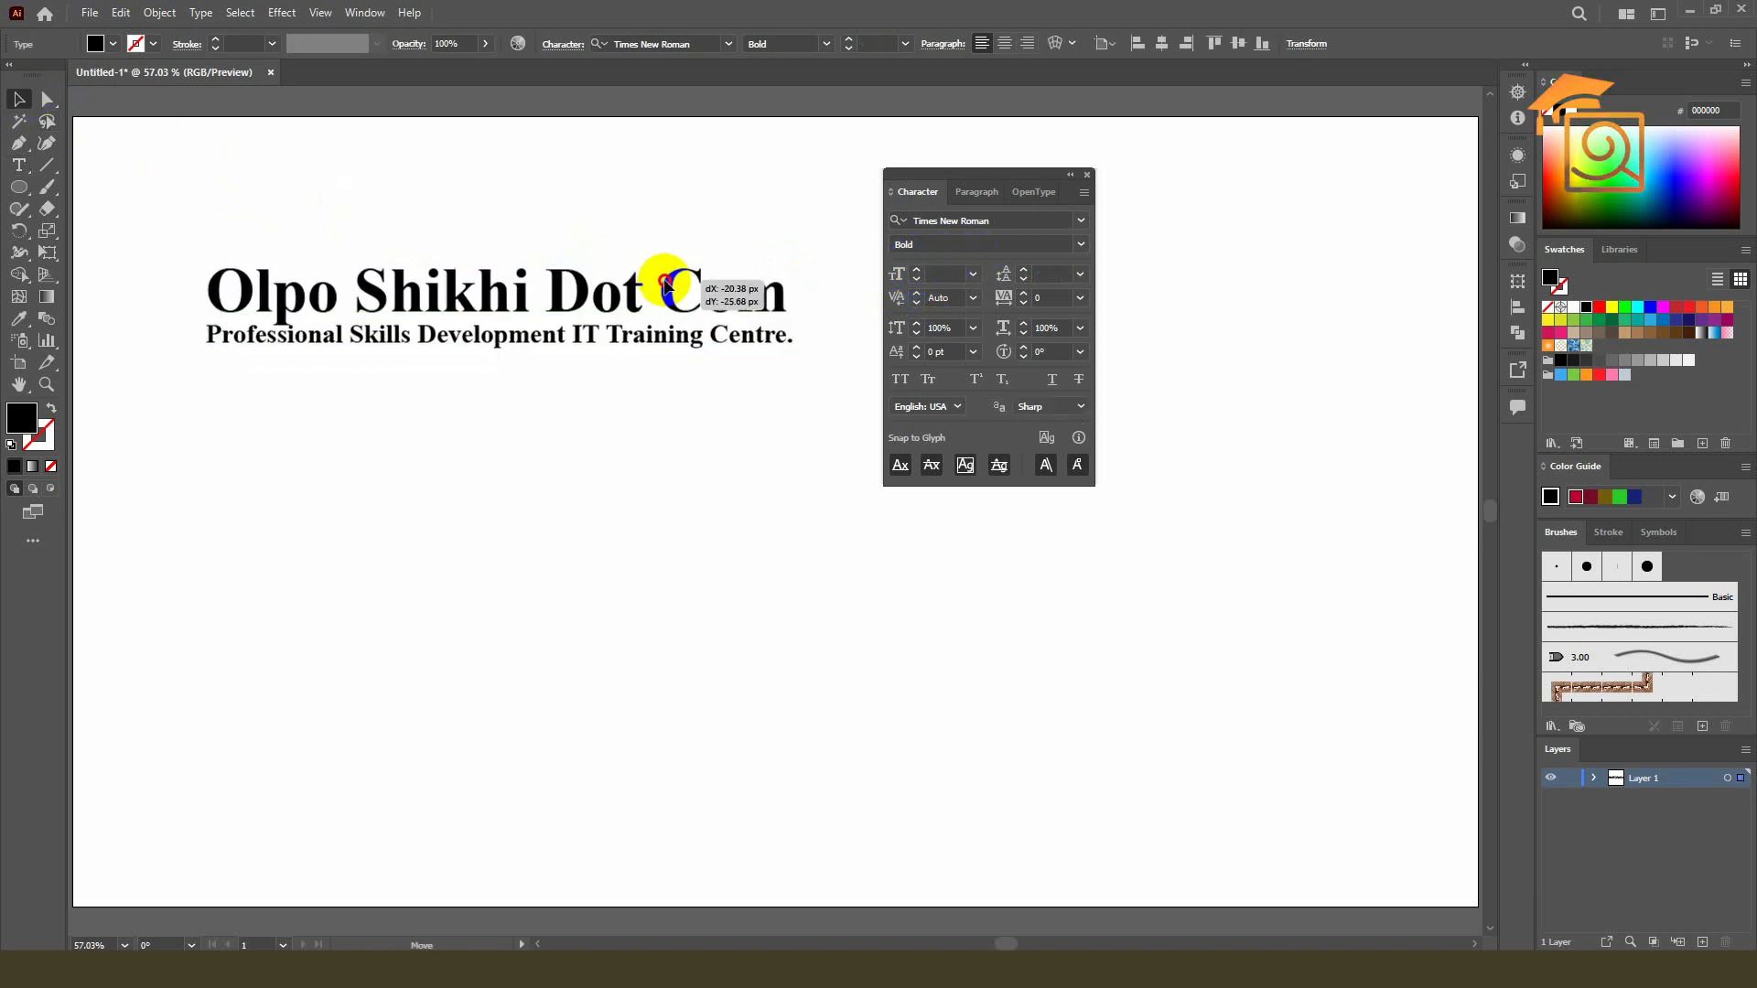
- Set the leading of the two-line text block to 72 pt
left_click(1056, 293)
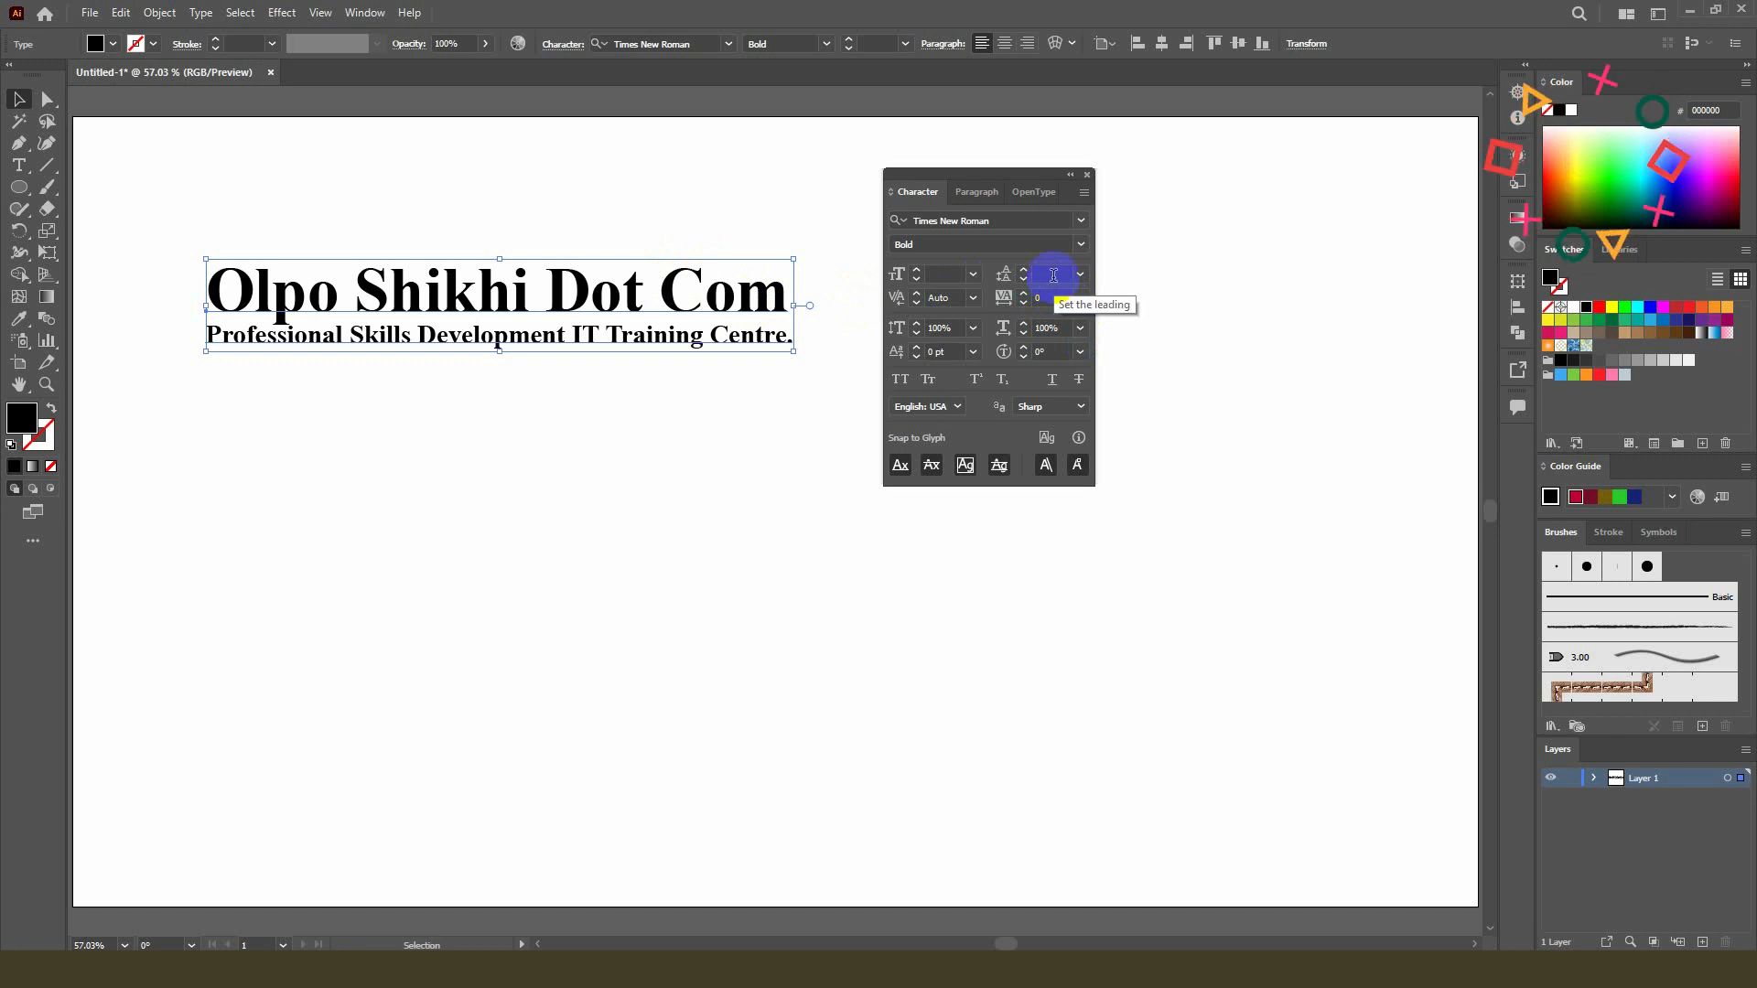
left_click(604, 295)
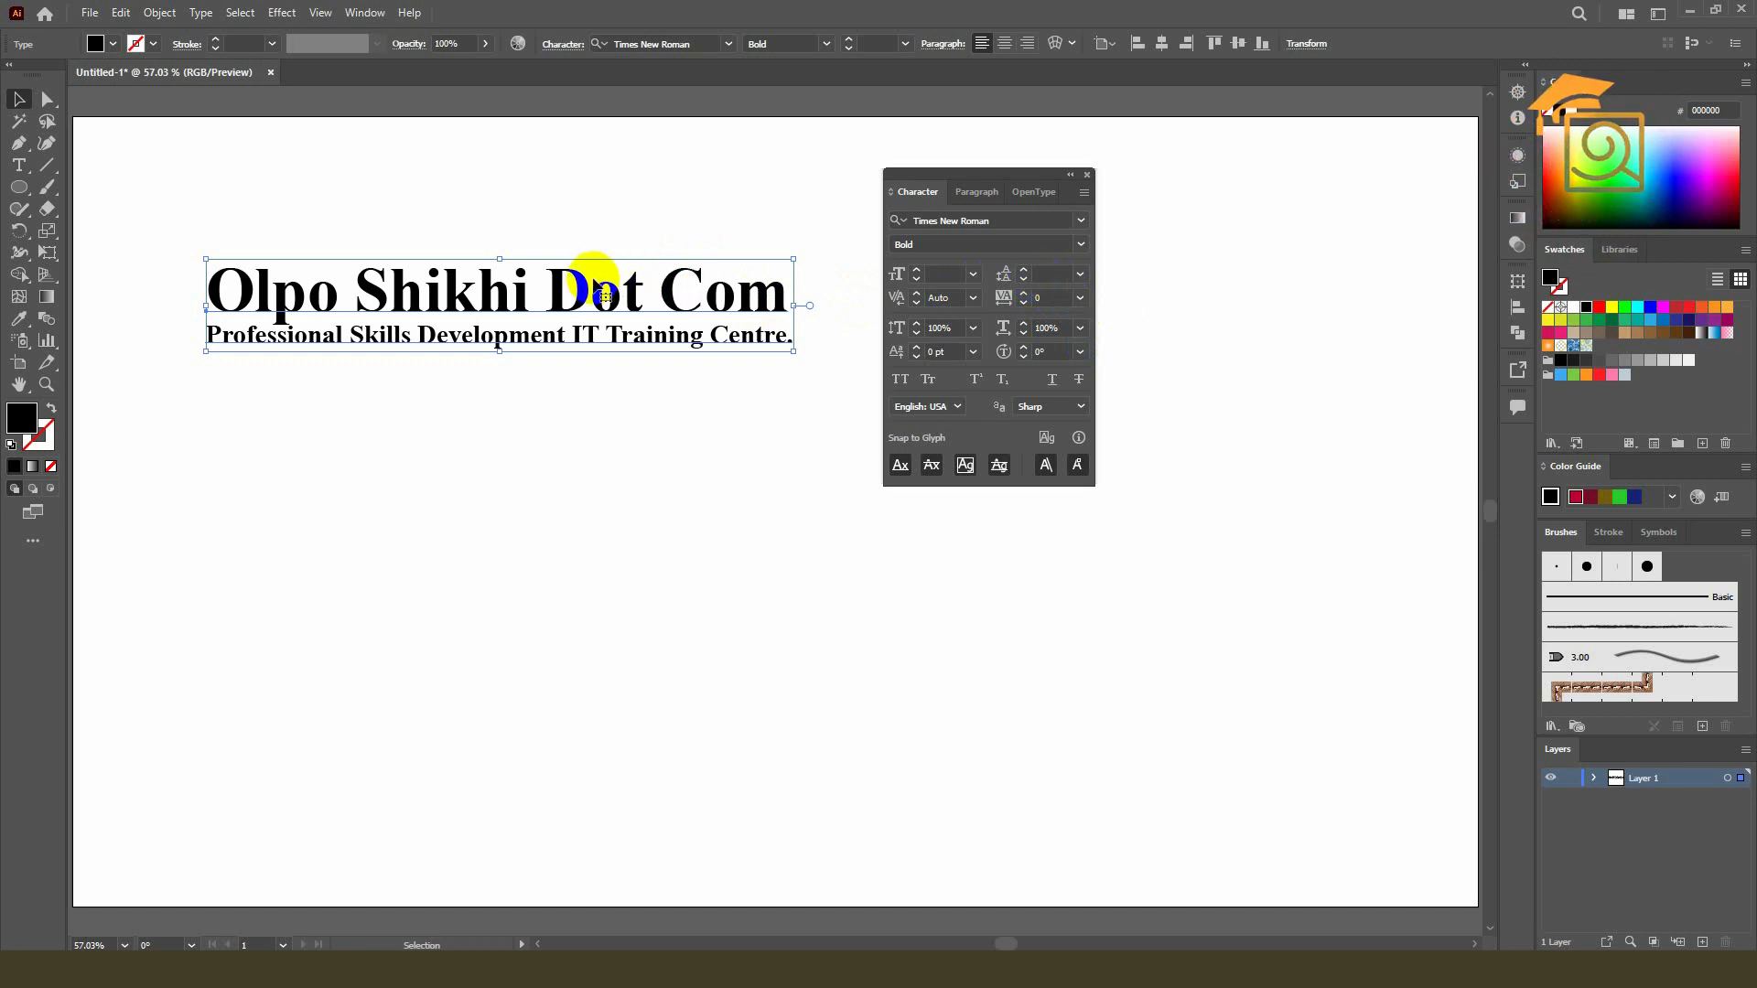
left_click(1084, 287)
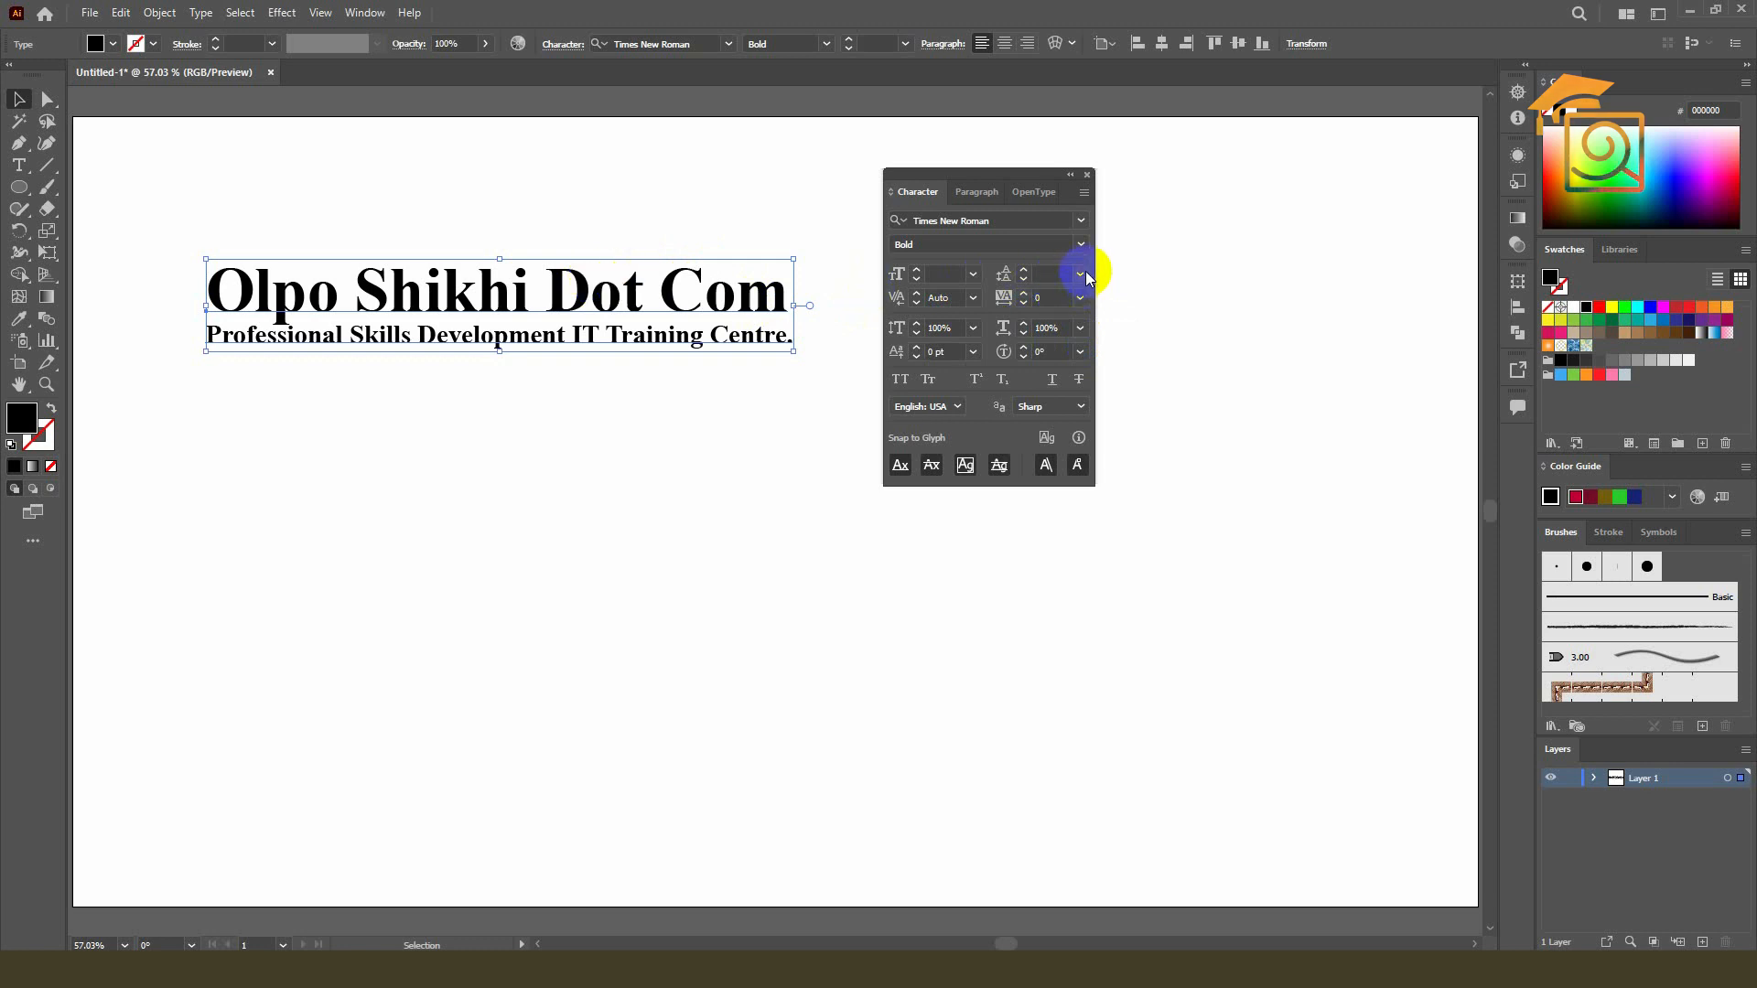
left_click(1082, 274)
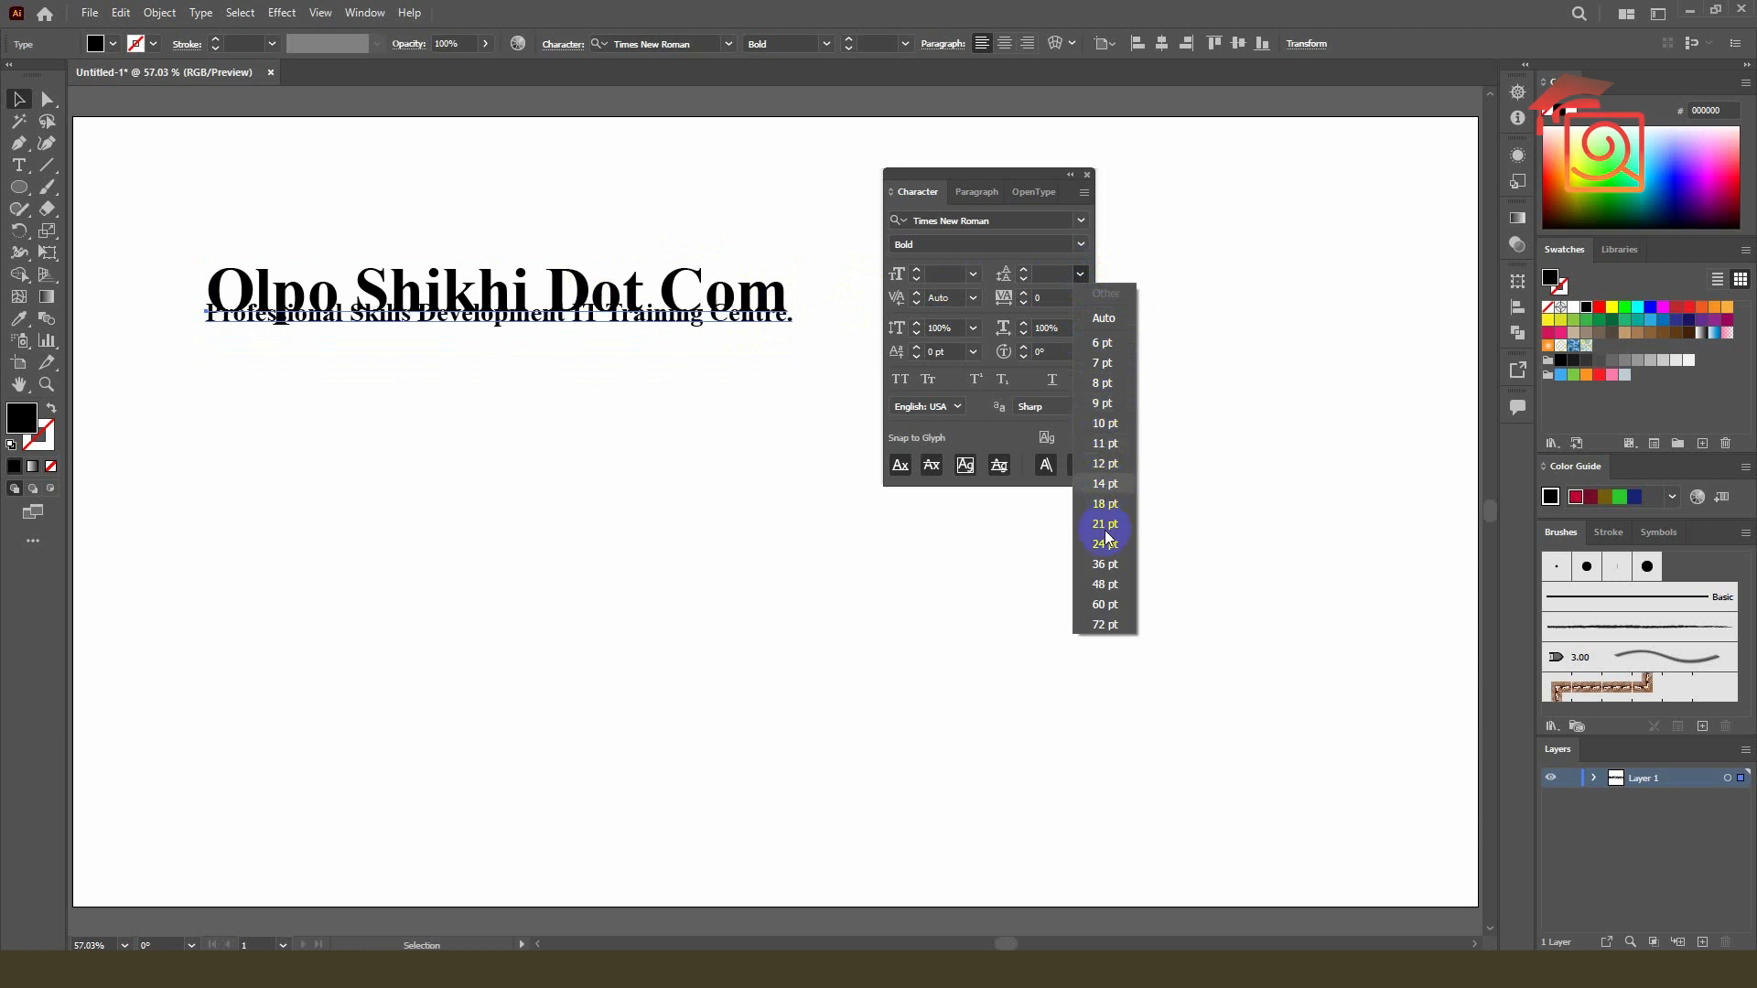
left_click(1107, 625)
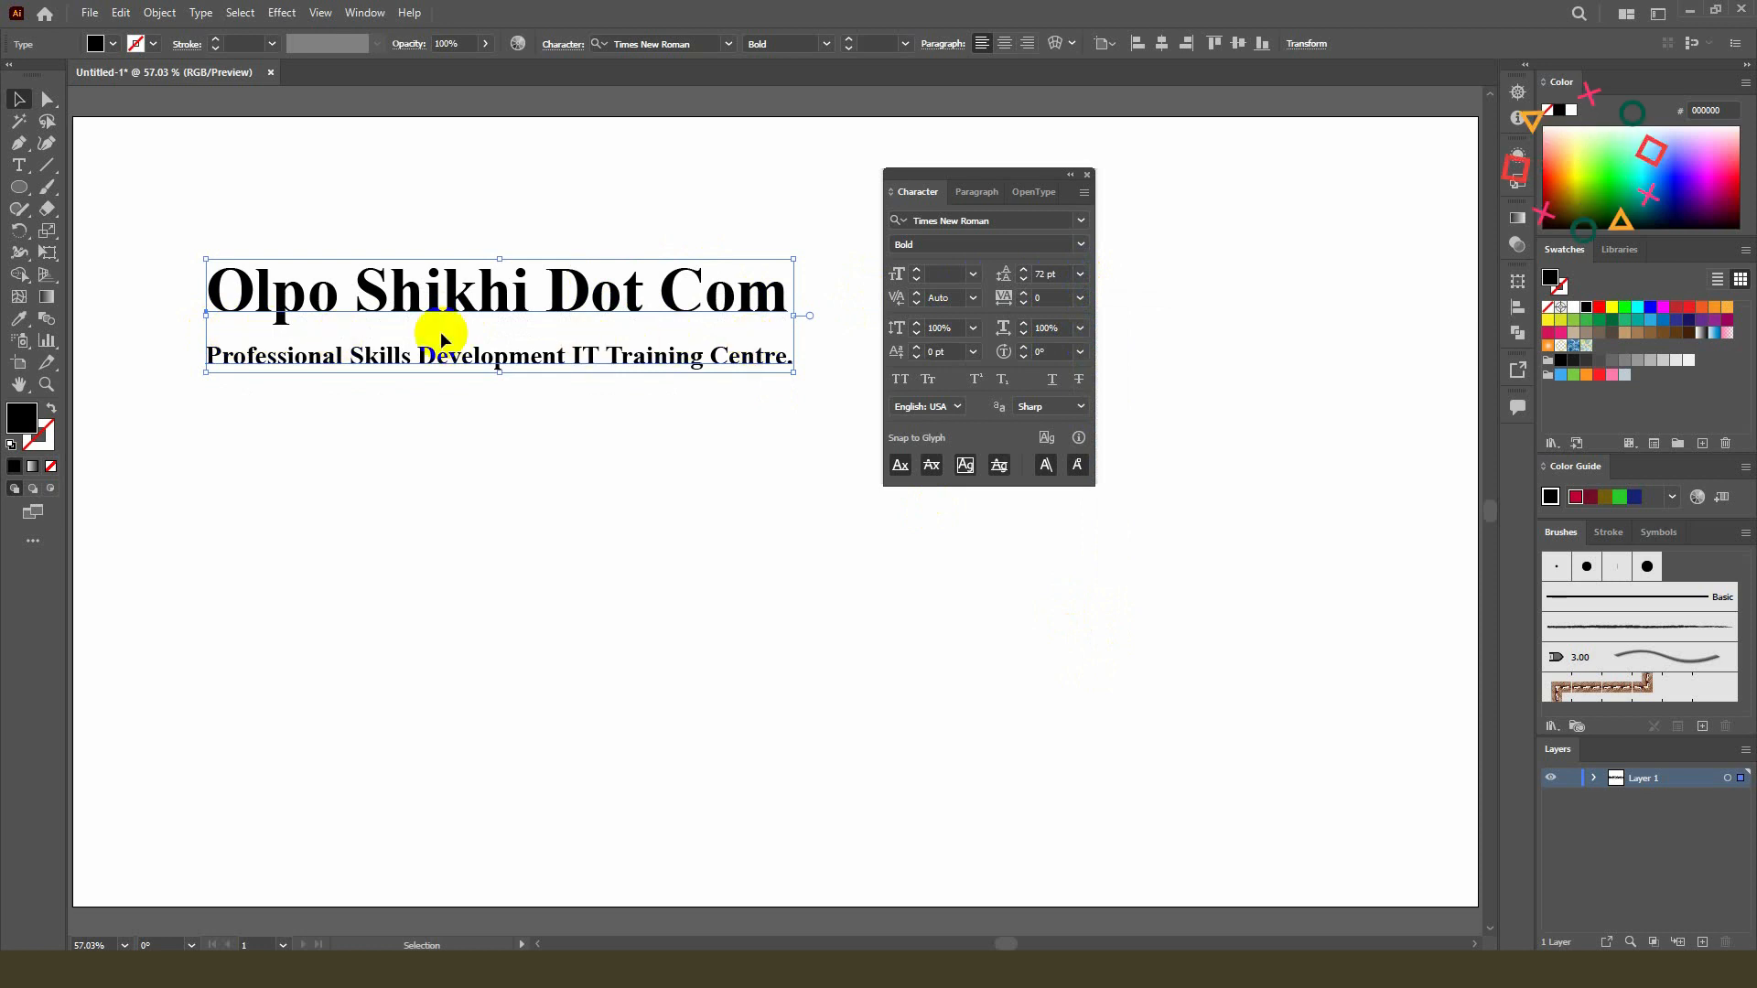
- Set the text block's leading to Auto
left_click(1079, 274)
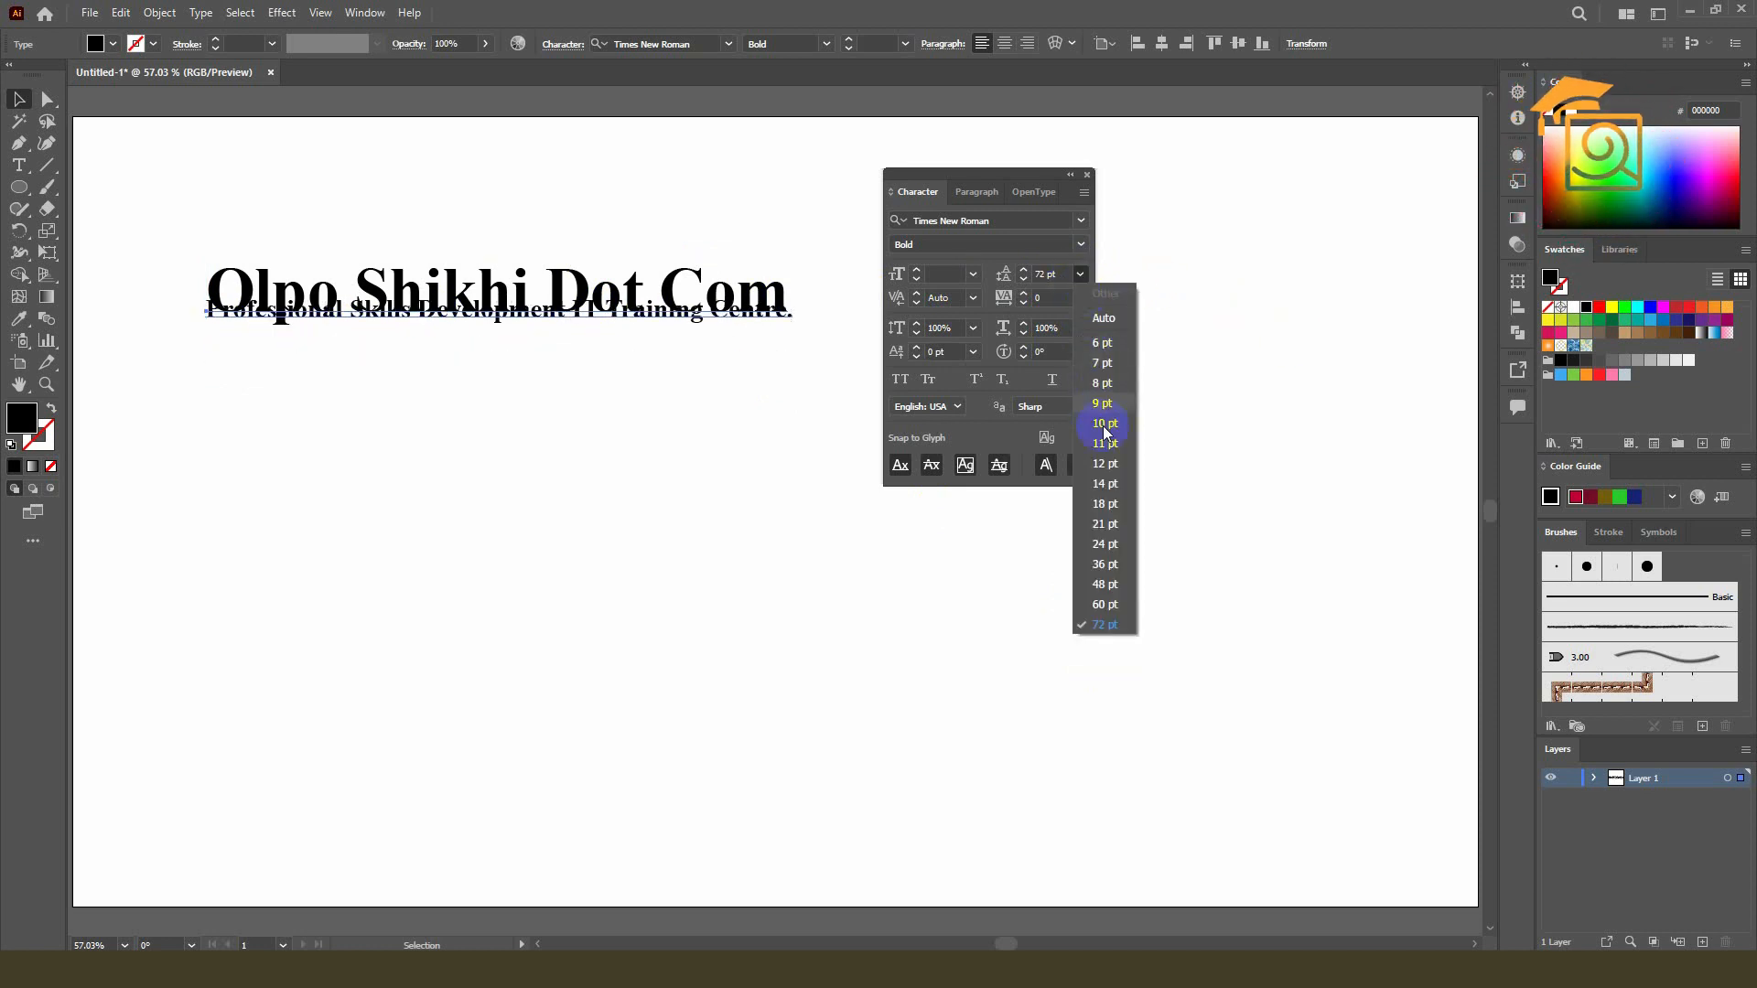
left_click(1104, 318)
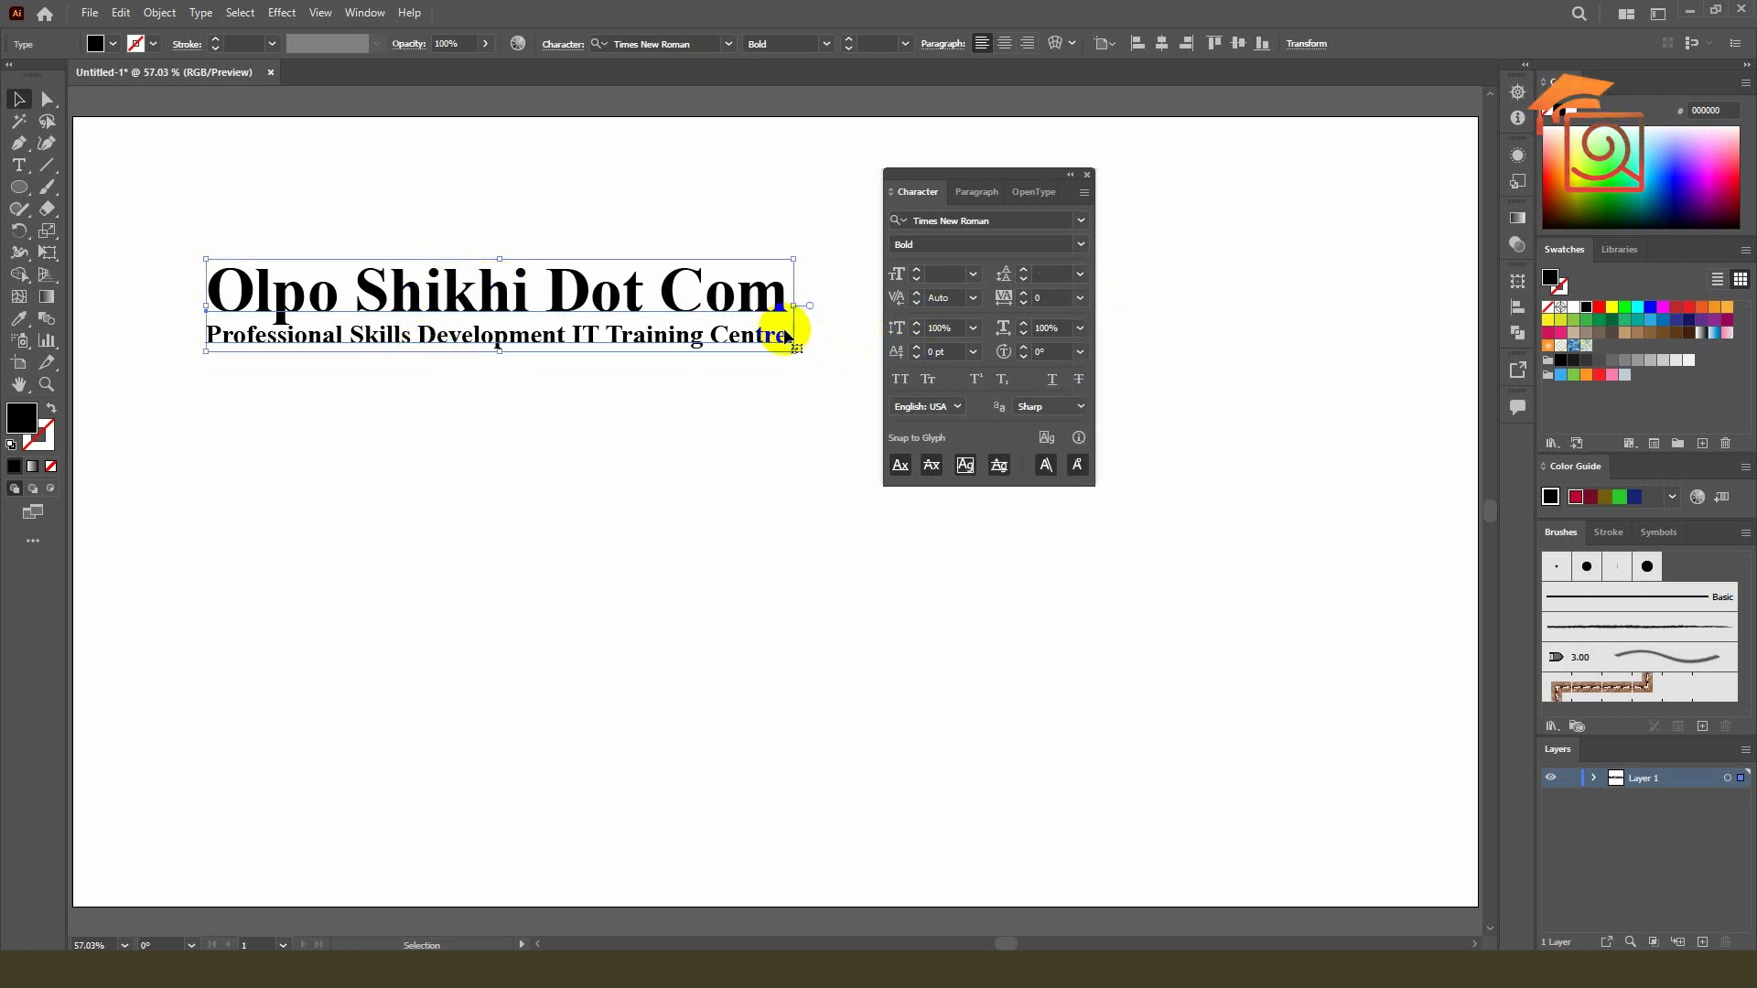
left_click(927, 271)
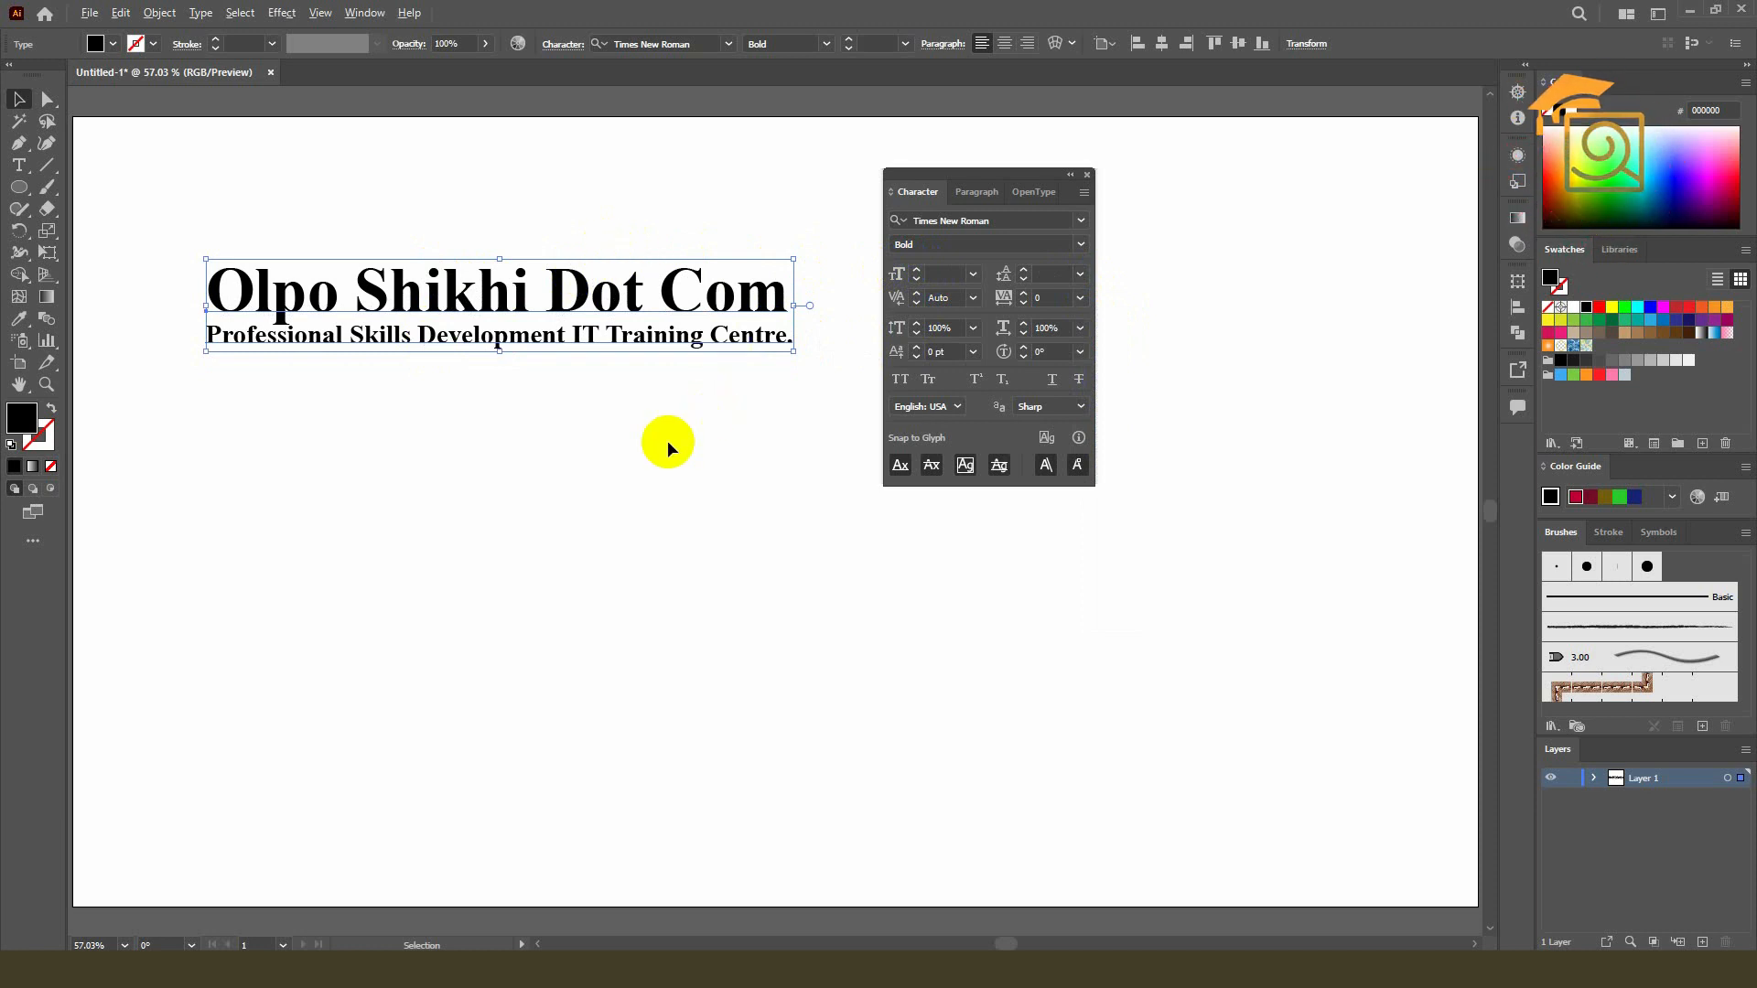
- Increase the leading of the two-line text block in small increments to widen the gap between its lines
key("alt+Down")
key("alt+Down")
key("alt+Down")
key("alt+Down")
key("alt+Down")
key("alt+Down")
key("alt+Down")
key("alt+Down")
key("alt+Down")
key("alt+Down")
key("alt+Down")
key("alt+Down")
key("alt+Down")
key("alt+Down")
key("alt+Down")
key("alt+Down")
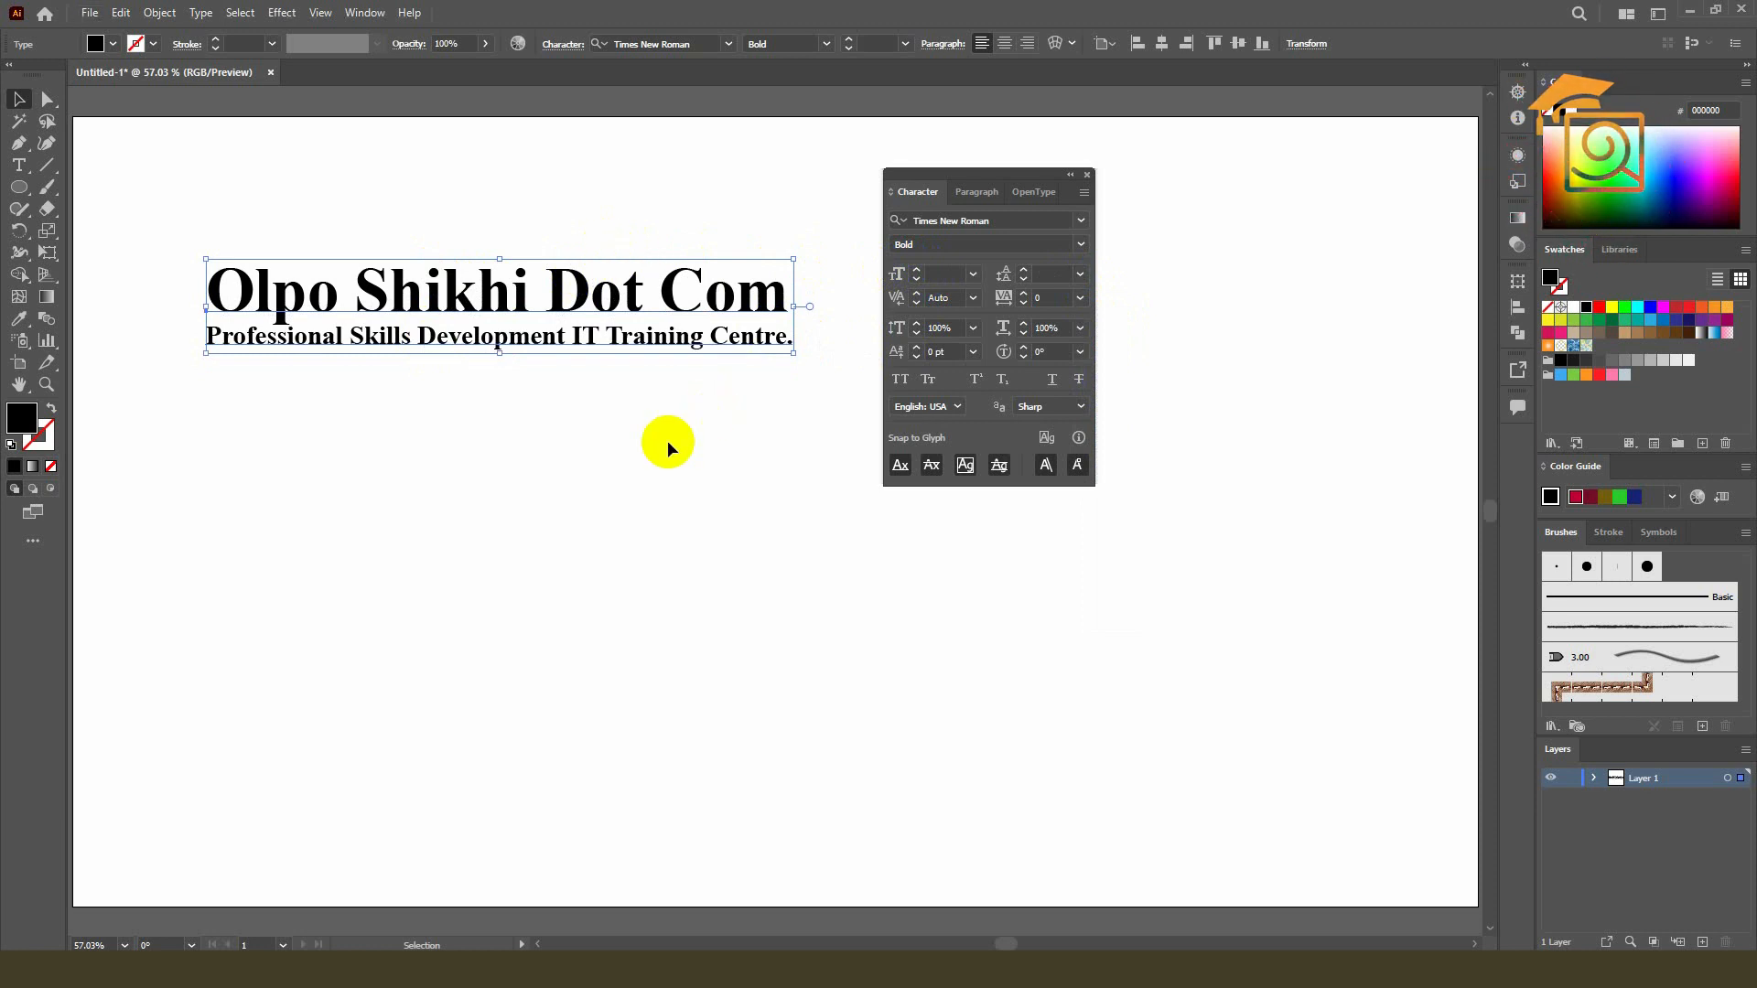
key("alt+Down")
key("alt+Down")
key("alt+Down")
key("alt+Down")
key("alt+Down")
key("alt+Down")
key("alt+Down")
key("alt+Down")
key("alt+Down")
key("alt+Down")
key("alt+Down")
key("alt+Down")
key("alt+Down")
key("alt+Down")
key("alt+Down")
key("alt+Down")
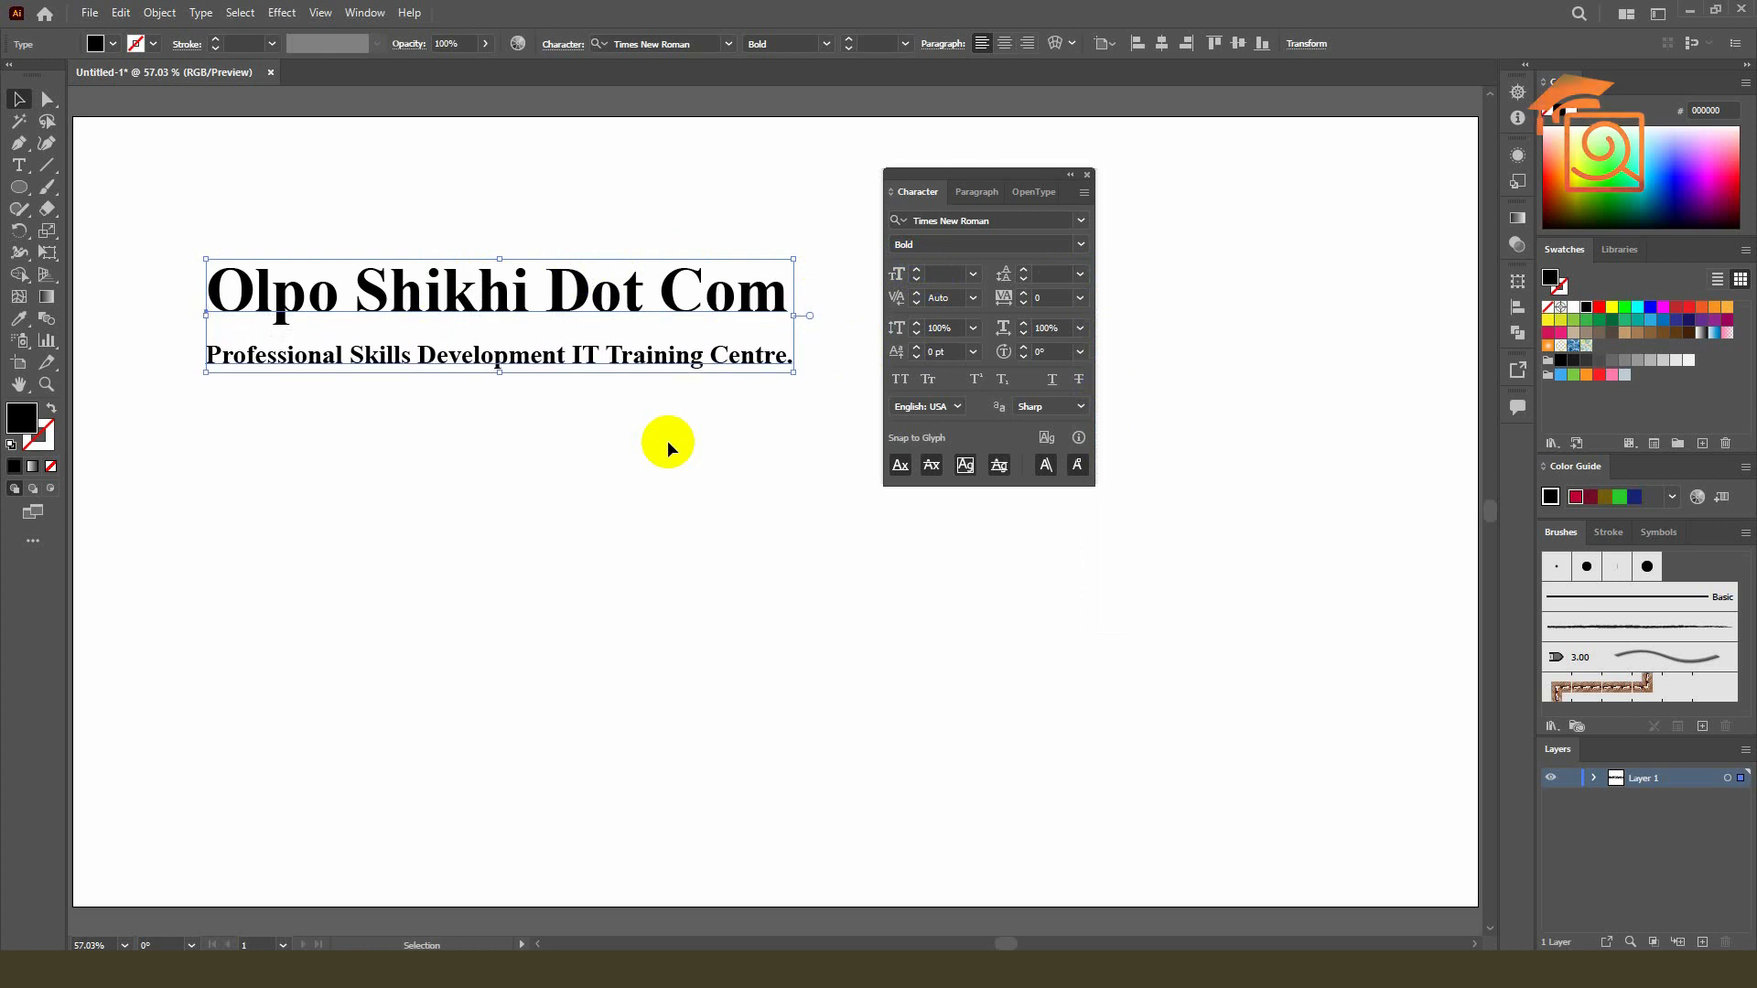
key("alt+Down")
key("alt+Down")
key("alt+Down")
key("alt+Down")
key("alt+Down")
key("alt+Down")
key("alt+Down")
key("alt+Down")
key("alt+Down")
key("alt+Down")
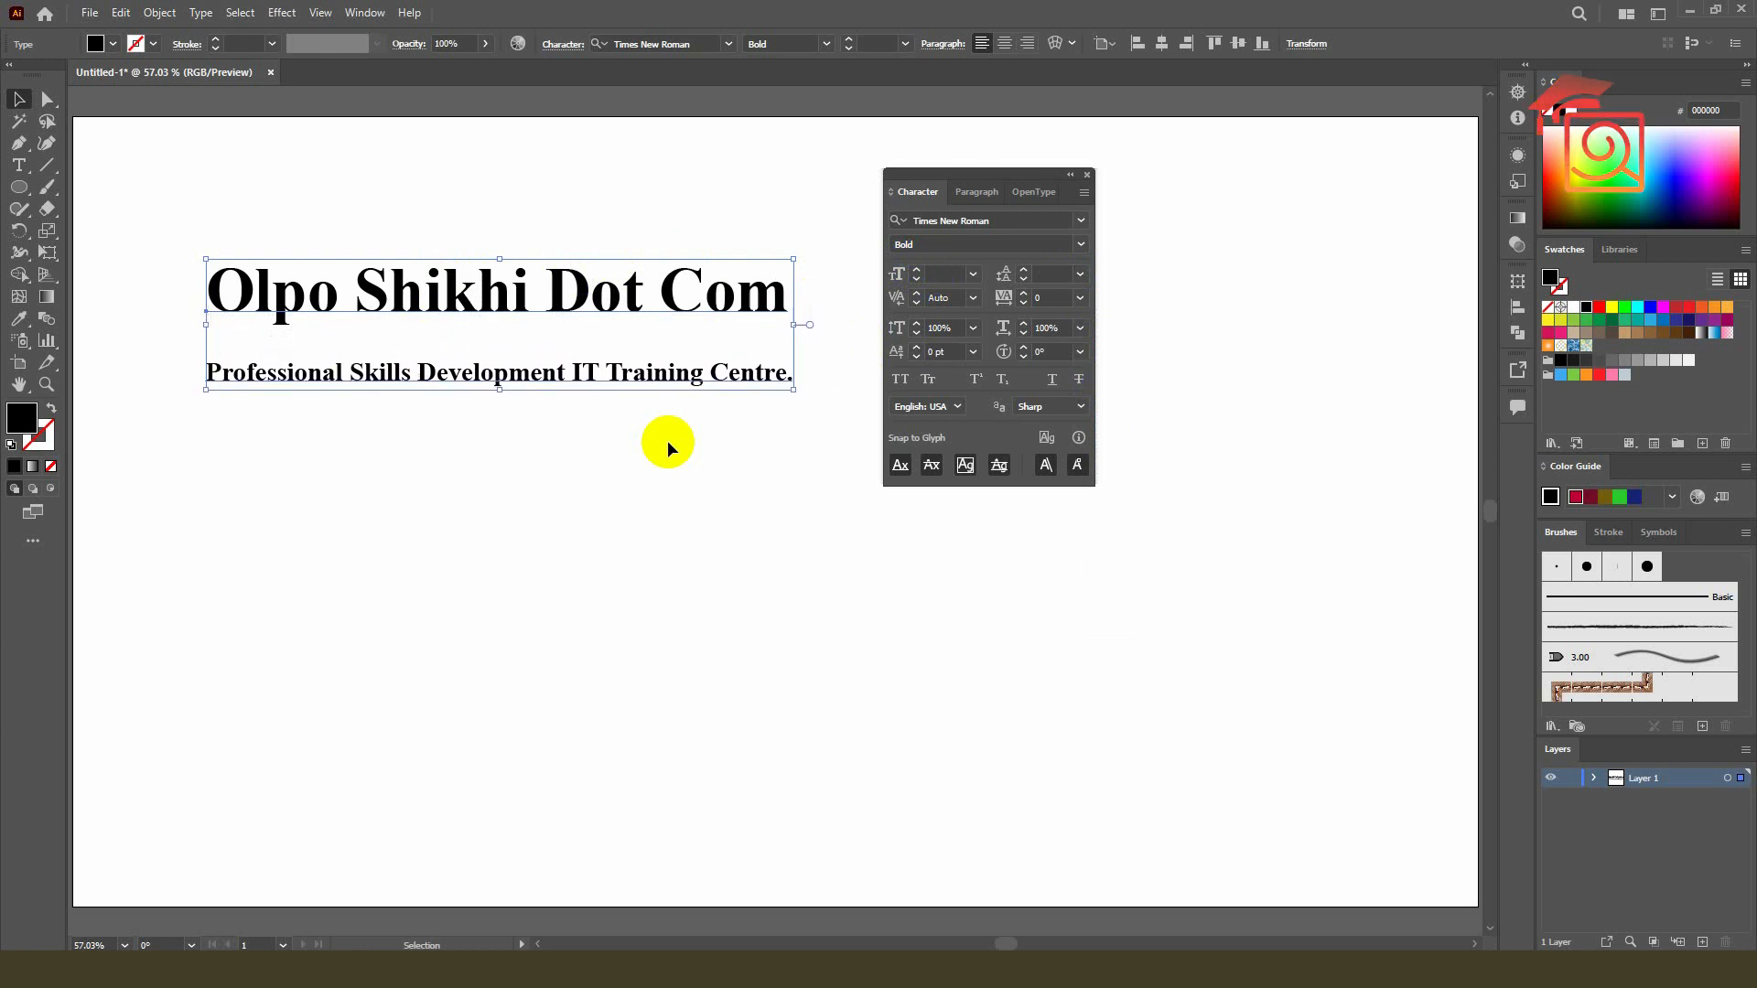
left_click(1081, 274)
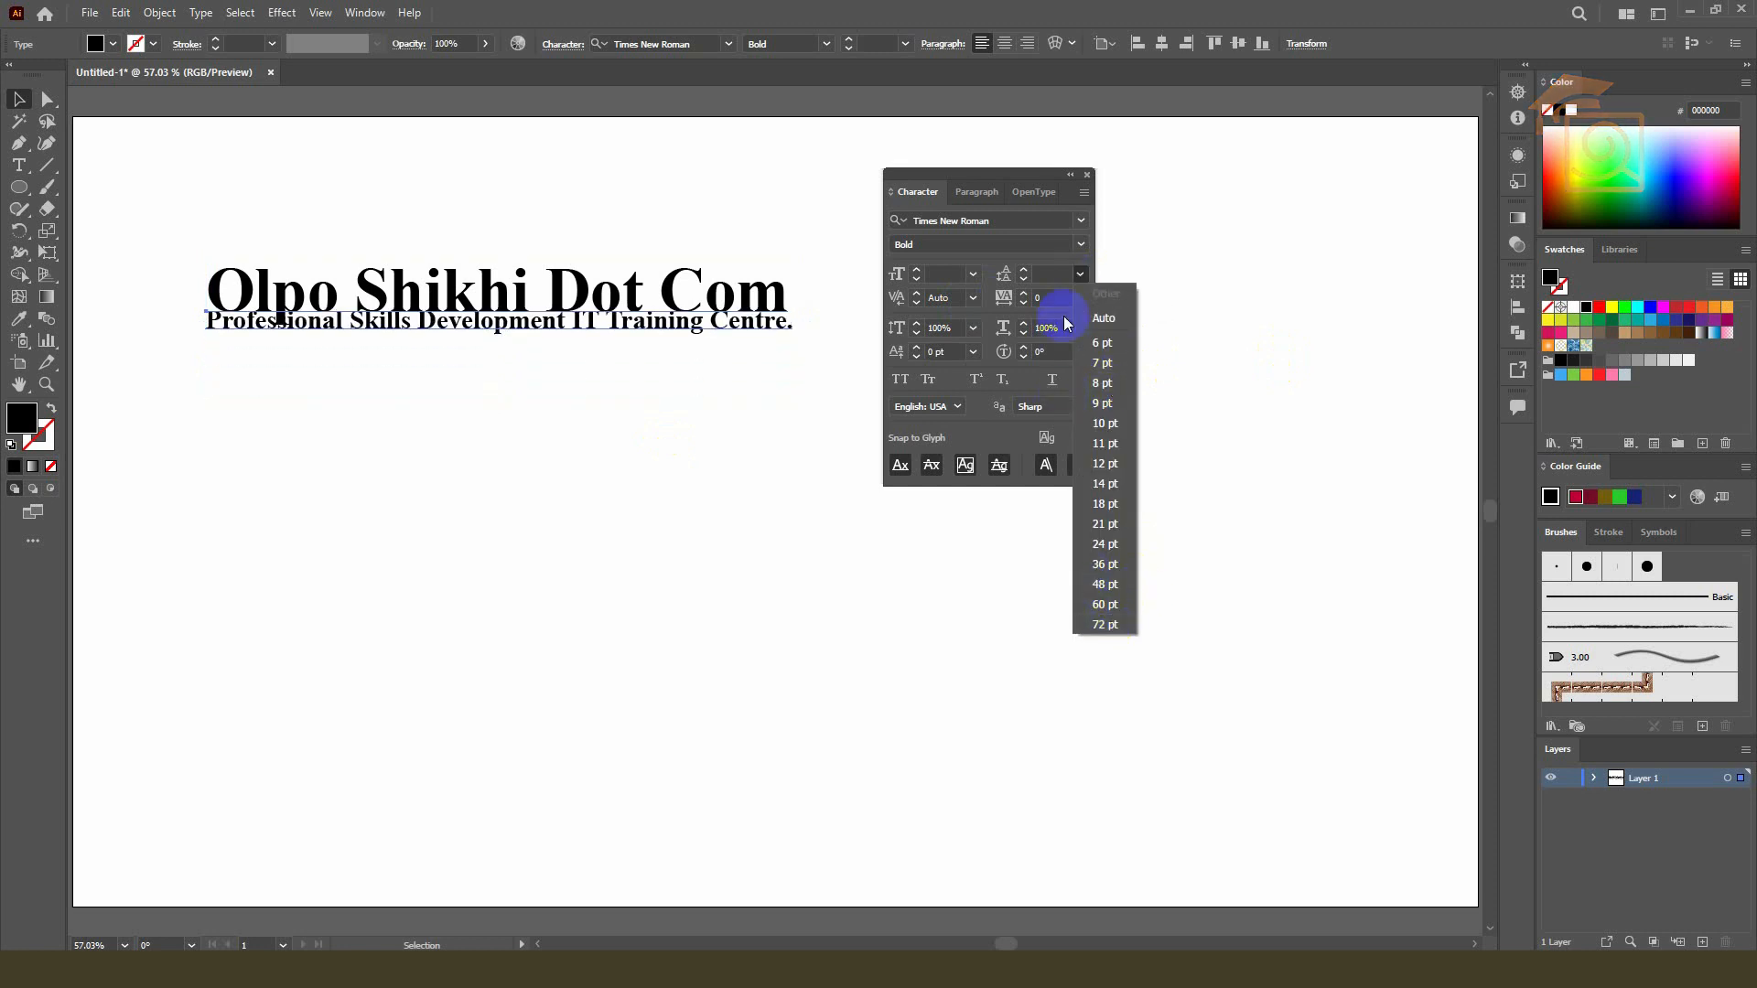
left_click(1053, 267)
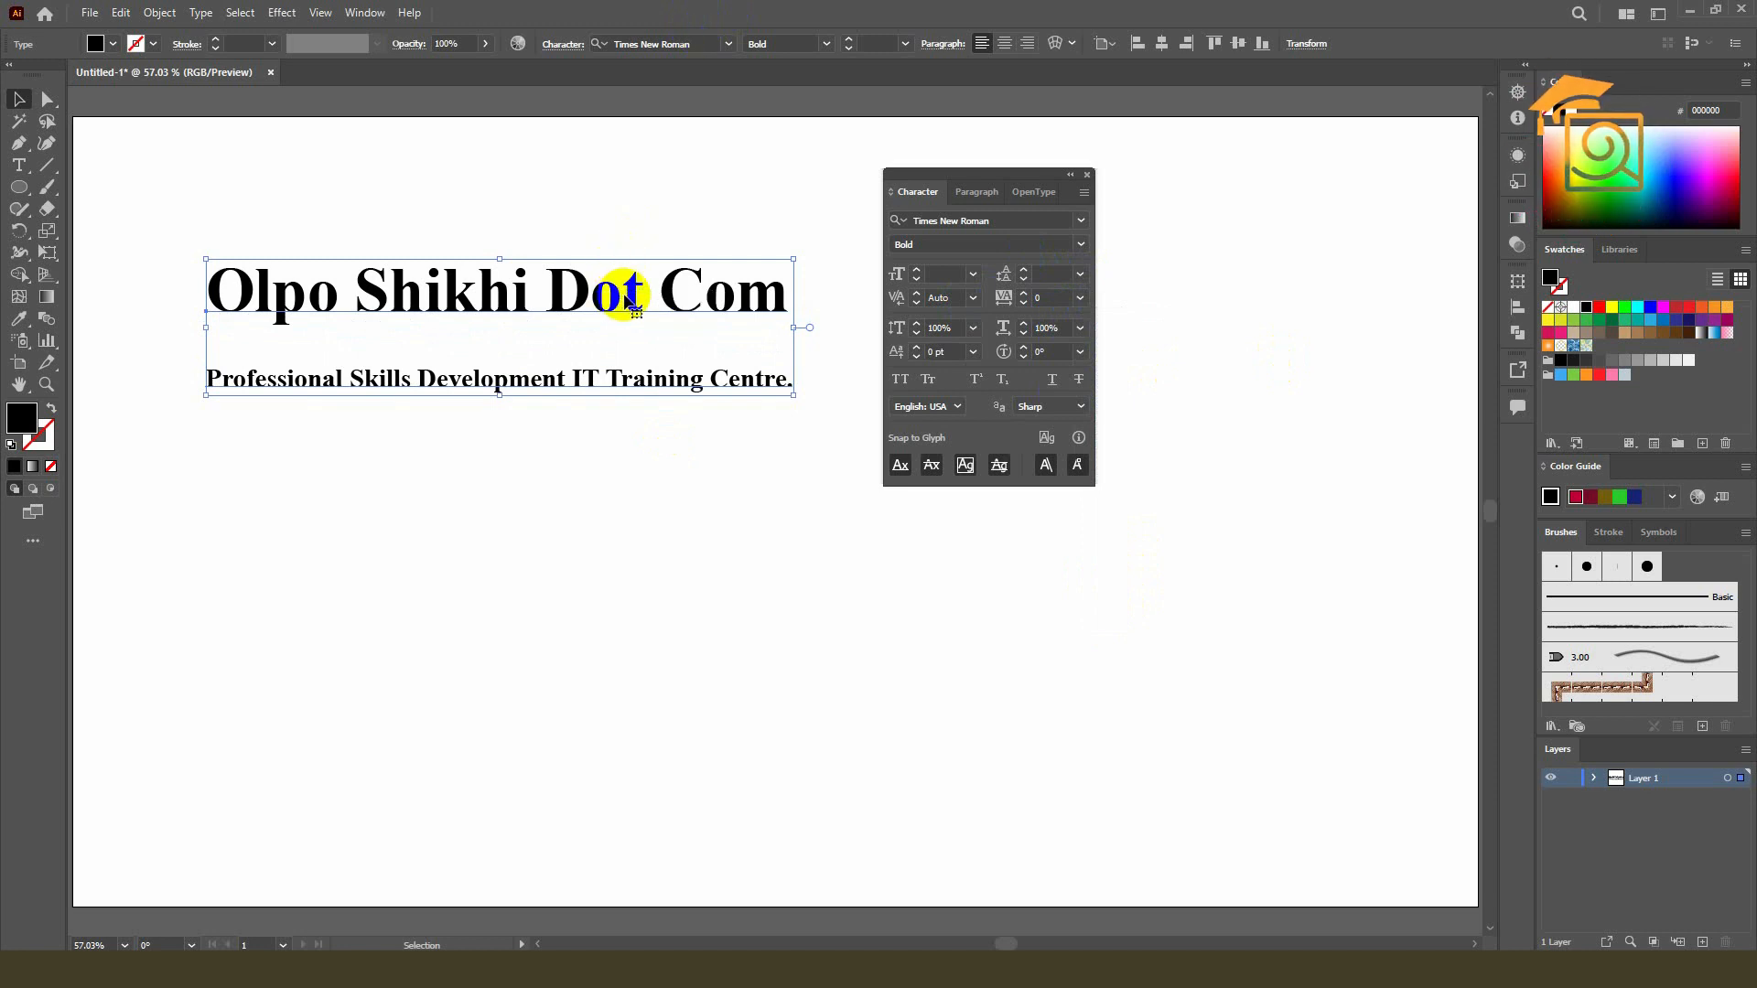
- Reduce the text block's leading in small increments to bring the second line closer to the first
key("alt+Up")
key("alt+Up")
key("alt+Up")
key("alt+Up")
key("alt+Up")
key("alt+Up")
key("alt+Up")
key("alt+Up")
key("alt+Up")
key("alt+Up")
key("alt+Up")
key("alt+Up")
key("alt+Up")
key("alt+Up")
key("alt+Up")
key("alt+Up")
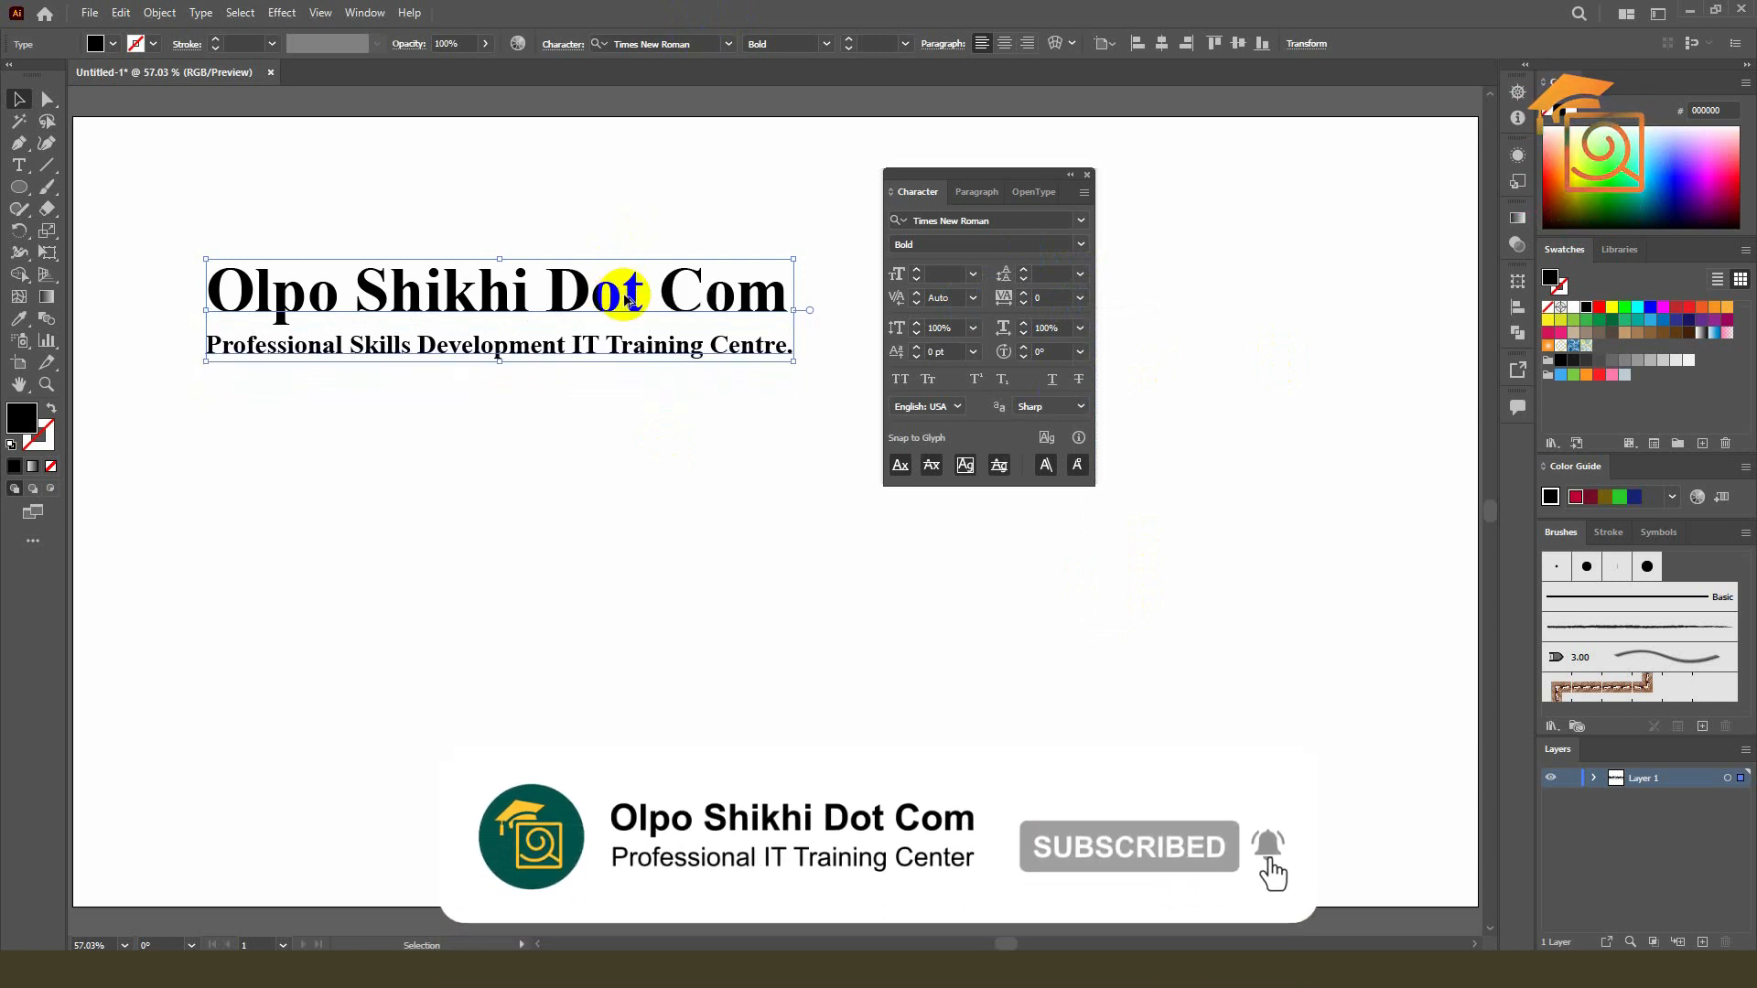
- Increase the two-line text block's leading again to spread its lines far apart
key("alt+Down")
key("alt+Down")
key("alt+Down")
key("alt+Down")
key("alt+Down")
key("alt+Down")
key("alt+Down")
key("alt+Down")
key("alt+Down")
key("alt+Down")
key("alt+Down")
key("alt+Down")
key("alt+Down")
key("alt+Down")
key("alt+Down")
key("alt+Down")
key("alt+Down")
key("alt+Down")
key("alt+Down")
key("alt+Down")
key("alt+Down")
key("alt+Down")
key("alt+Down")
key("alt+Down")
key("alt+Down")
key("alt+Down")
key("alt+Down")
key("alt+Down")
key("alt+Down")
key("alt+Down")
key("alt+Down")
key("alt+Down")
key("alt+Down")
key("alt+Down")
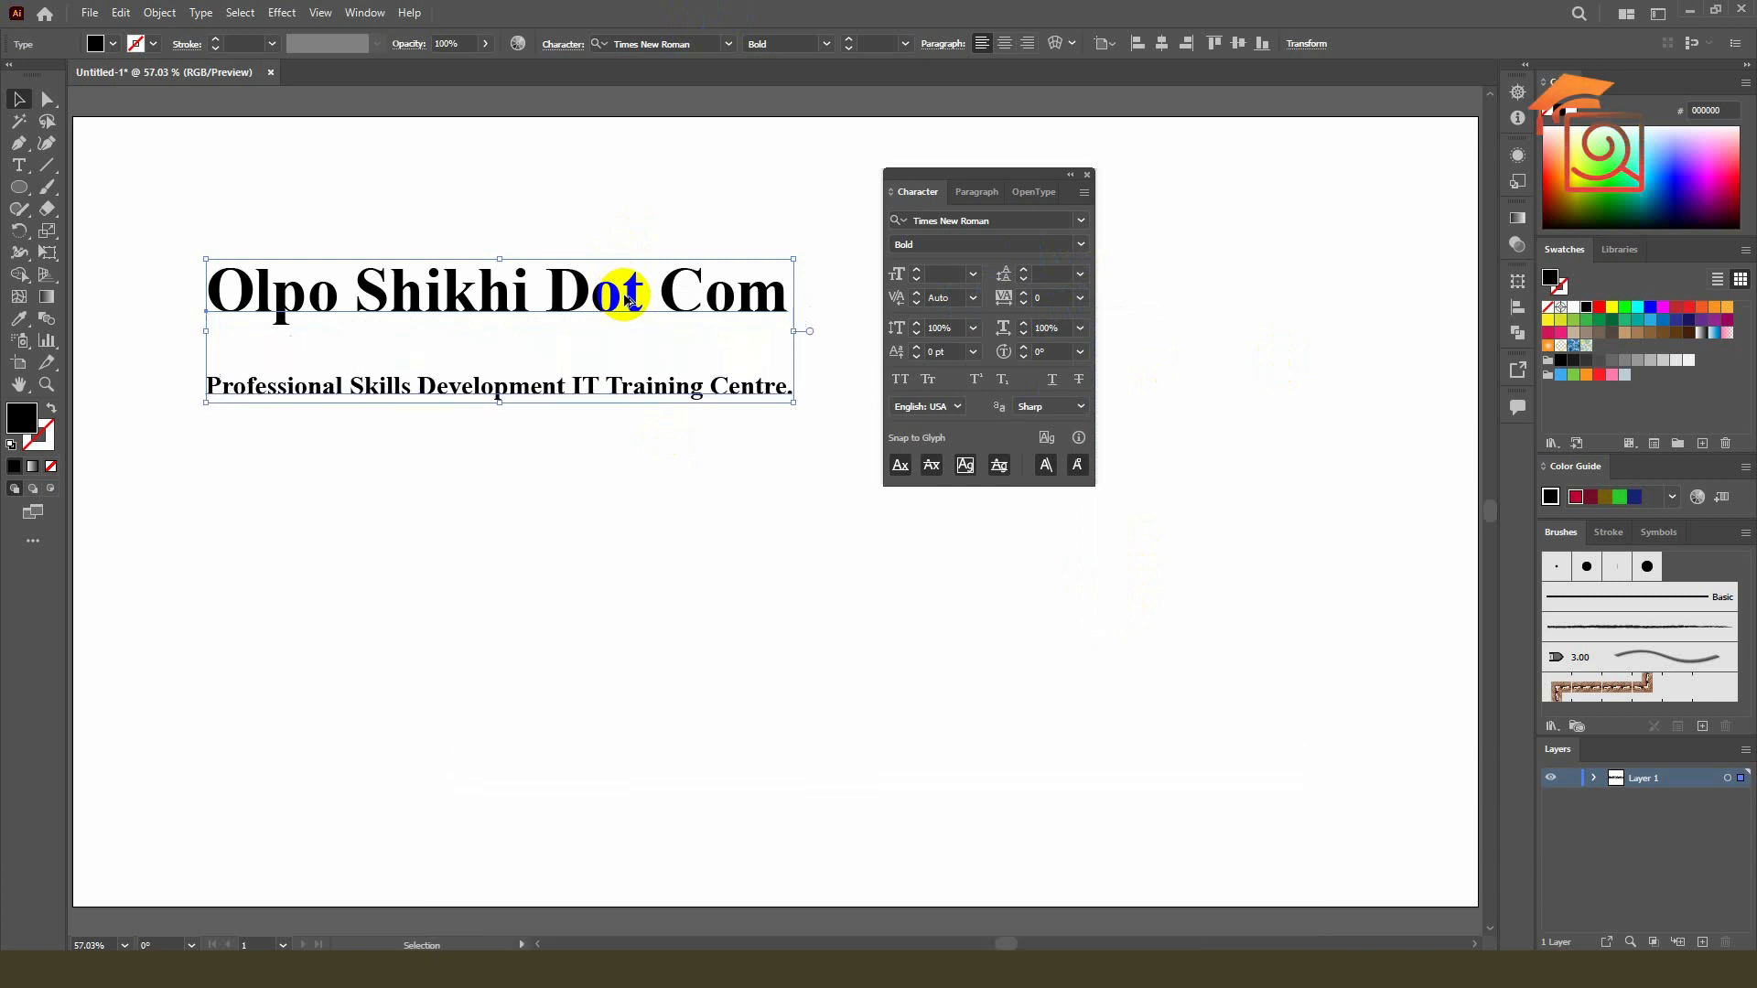
- Decrease the leading until "Professional Skills Development IT Training Centre." sits just below the heading again
key("alt+Up")
key("alt+Up")
key("alt+Up")
key("alt+Up")
key("alt+Up")
key("alt+Up")
key("alt+Up")
key("alt+Up")
key("alt+Up")
key("alt+Up")
key("alt+Up")
key("alt+Up")
key("alt+Up")
key("alt+Up")
key("alt+Up")
key("alt+Up")
key("alt+Up")
key("alt+Up")
key("alt+Up")
key("alt+Up")
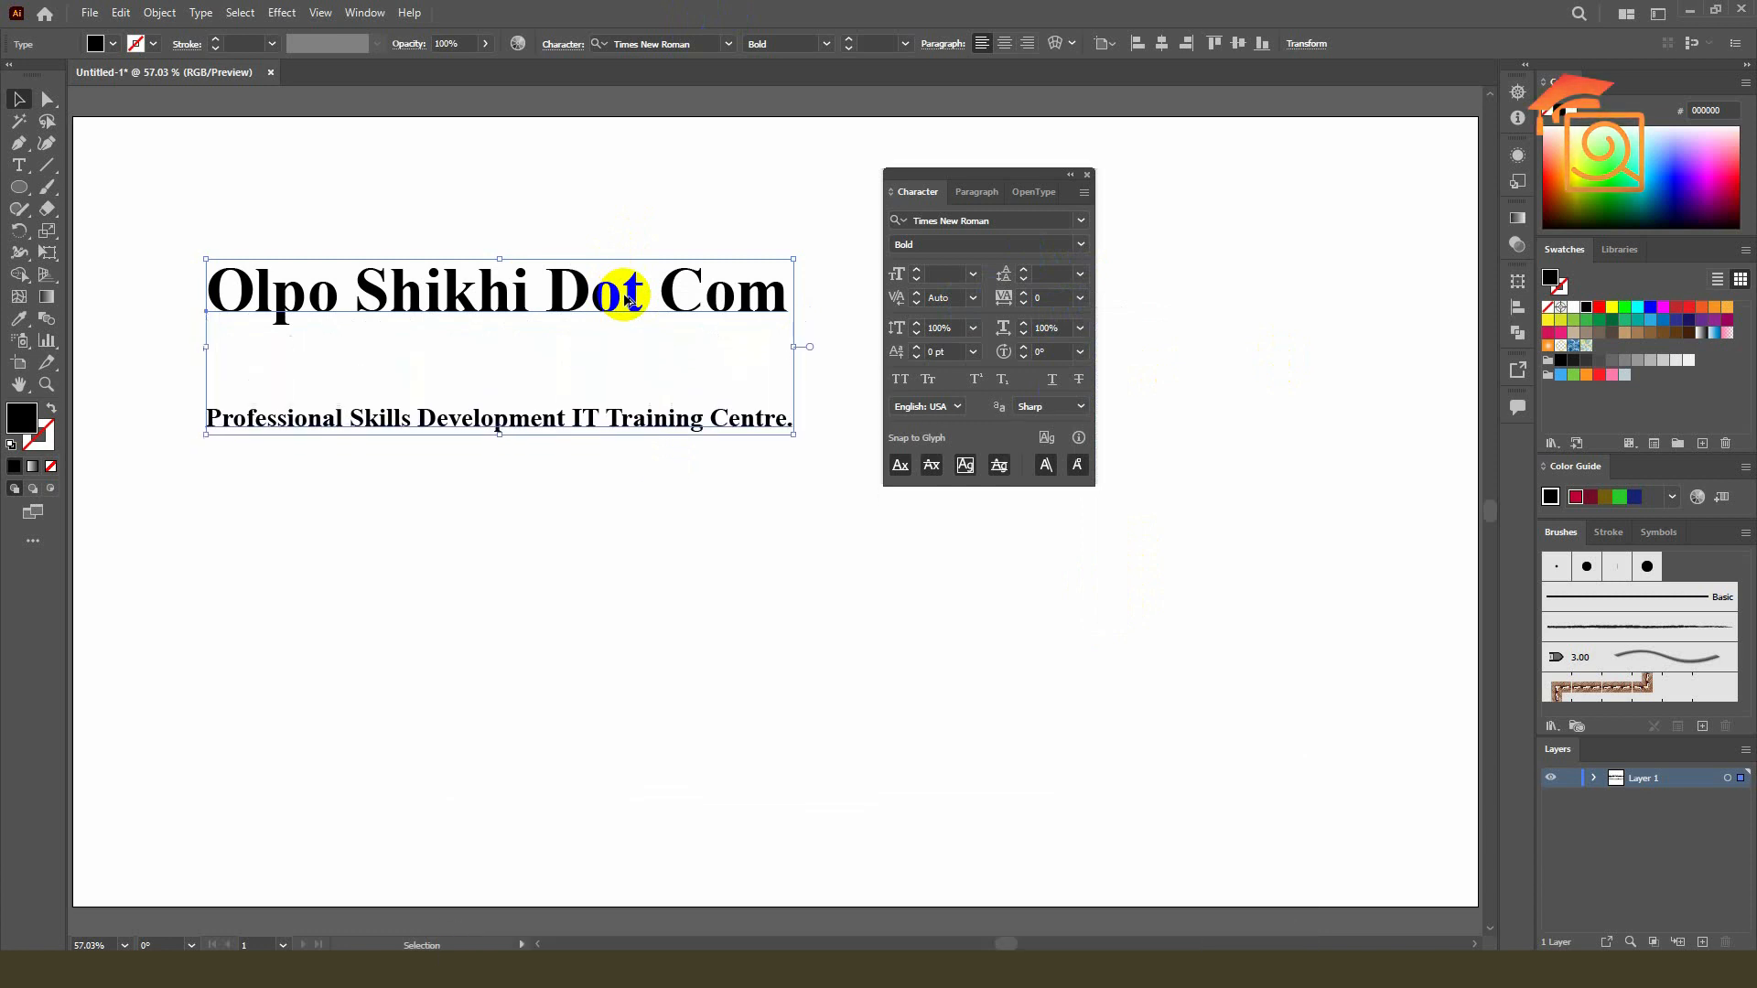
key("alt+Up")
key("alt+Up")
key("alt+Up")
key("alt+Up")
key("alt+Up")
key("alt+Up")
key("alt+Up")
key("alt+Up")
key("alt+Up")
key("alt+Up")
key("alt+Up")
key("alt+Up")
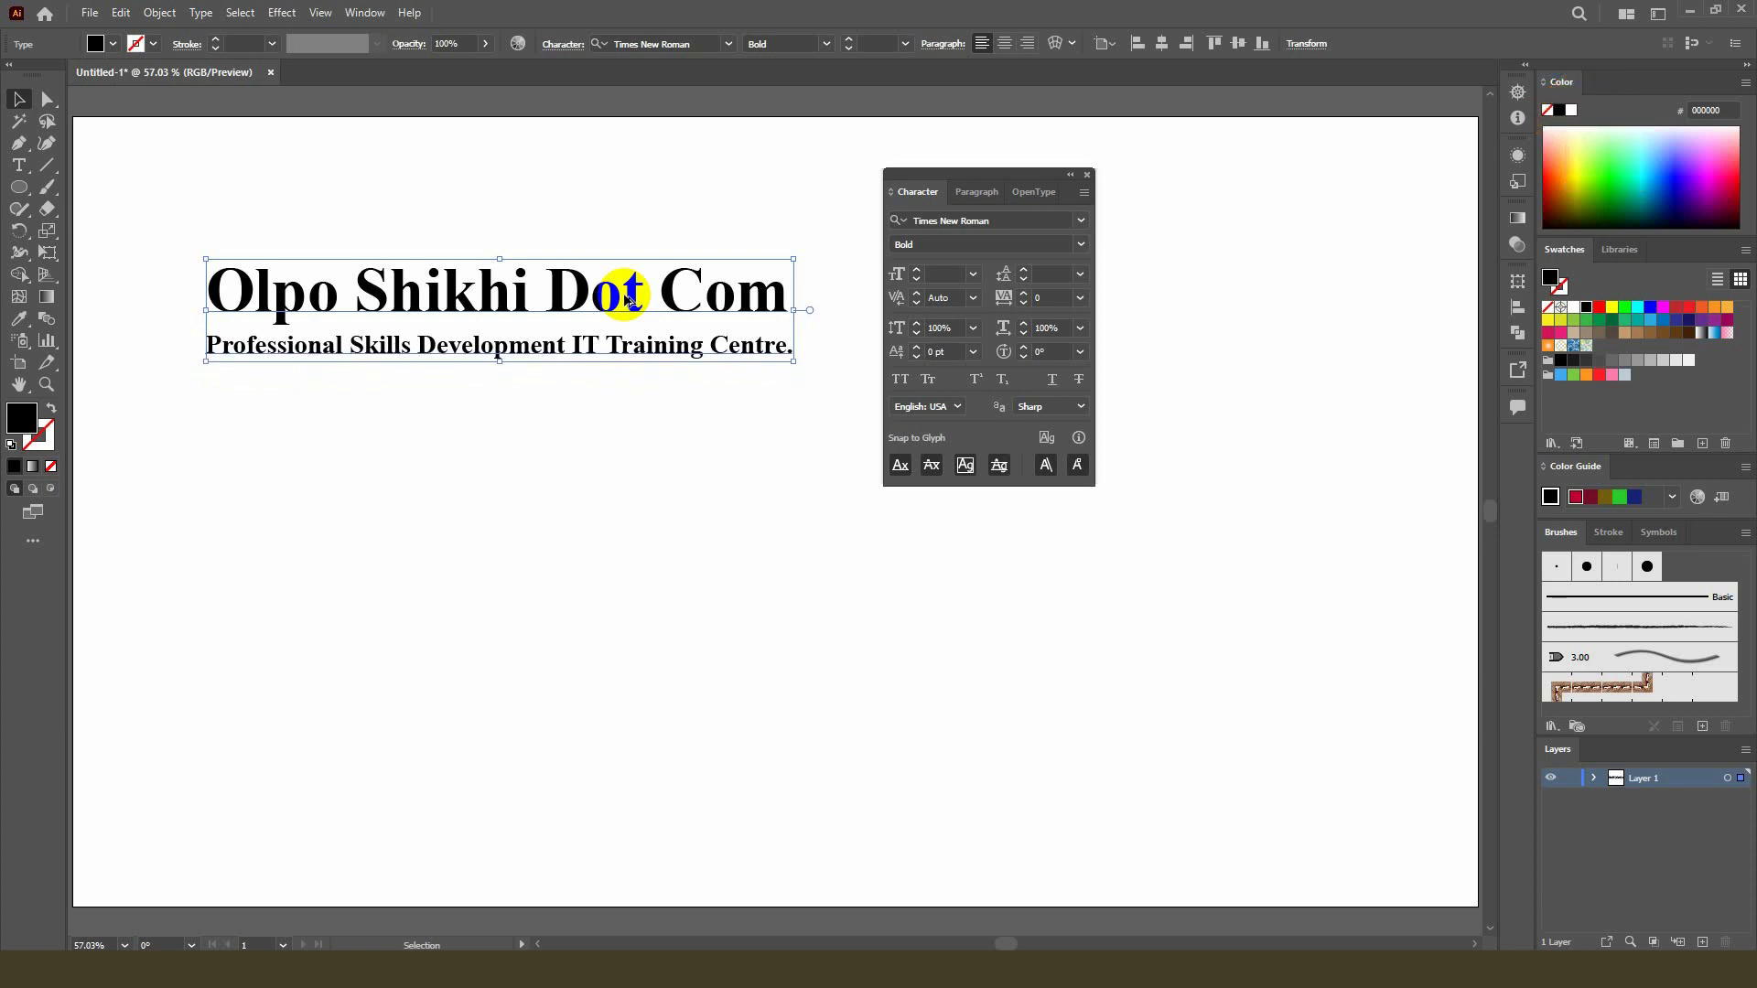
left_click(1051, 289)
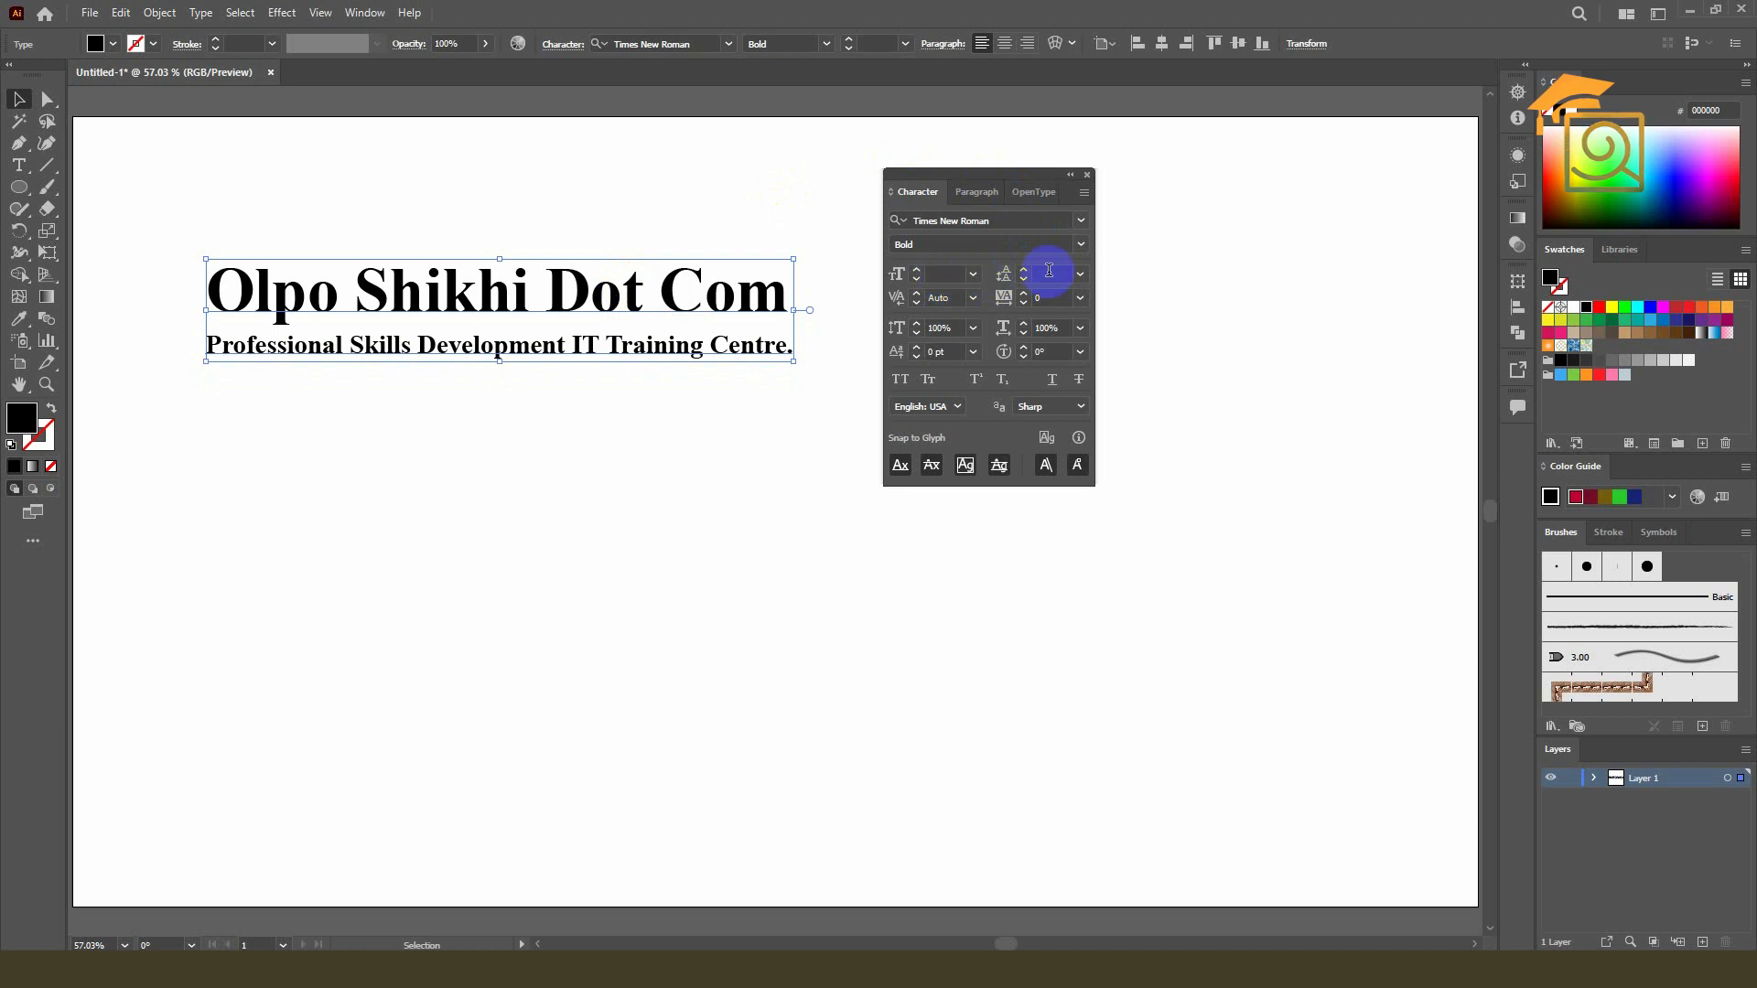
left_click(931, 297)
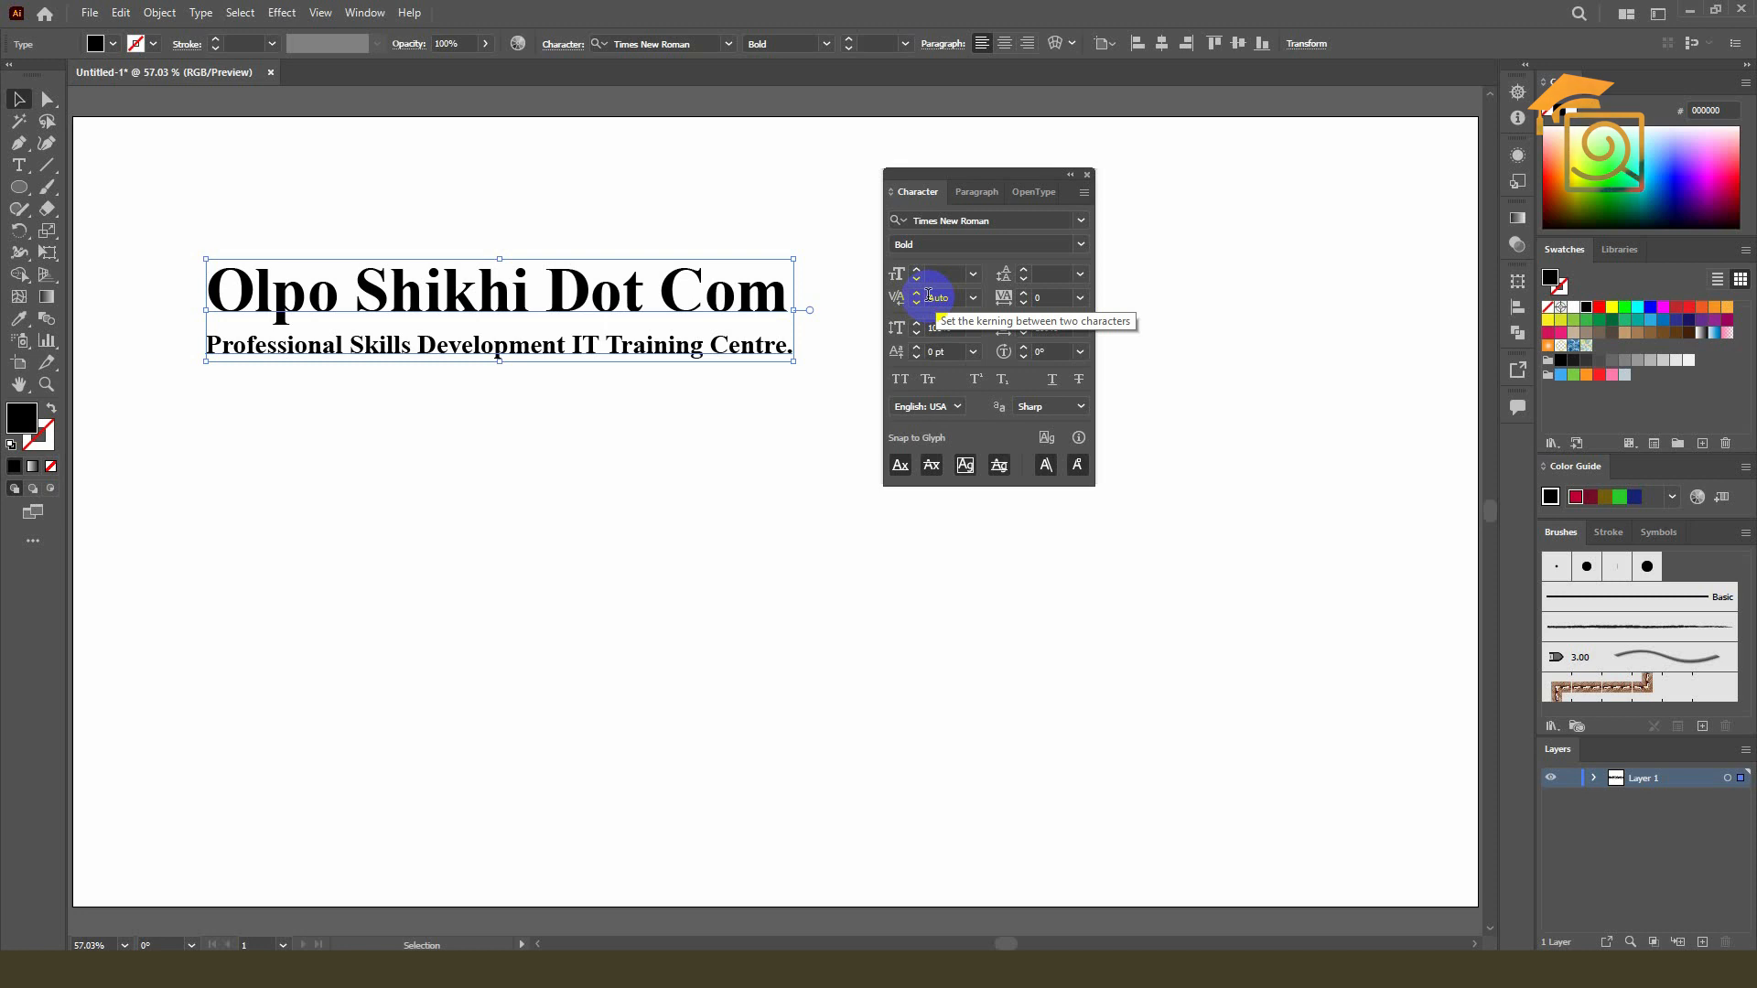
- Add a separate point text reading "Text" below the two-line text block
left_click(530, 519)
left_click(19, 165)
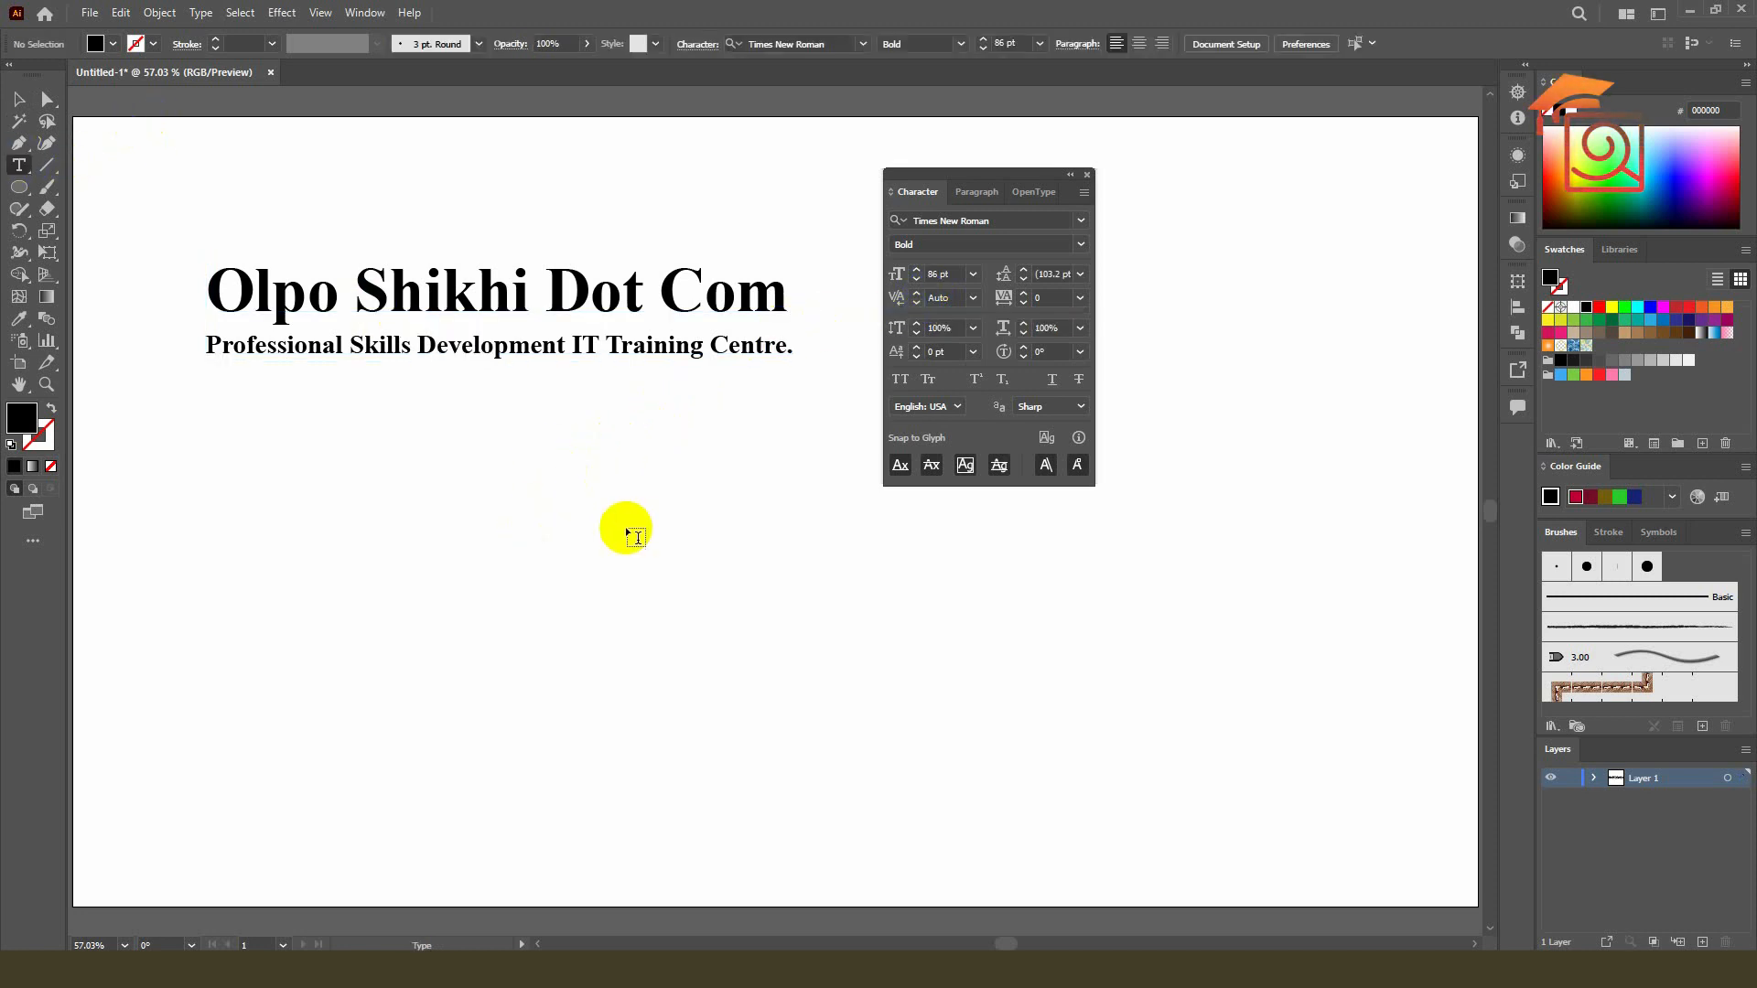
left_click(513, 474)
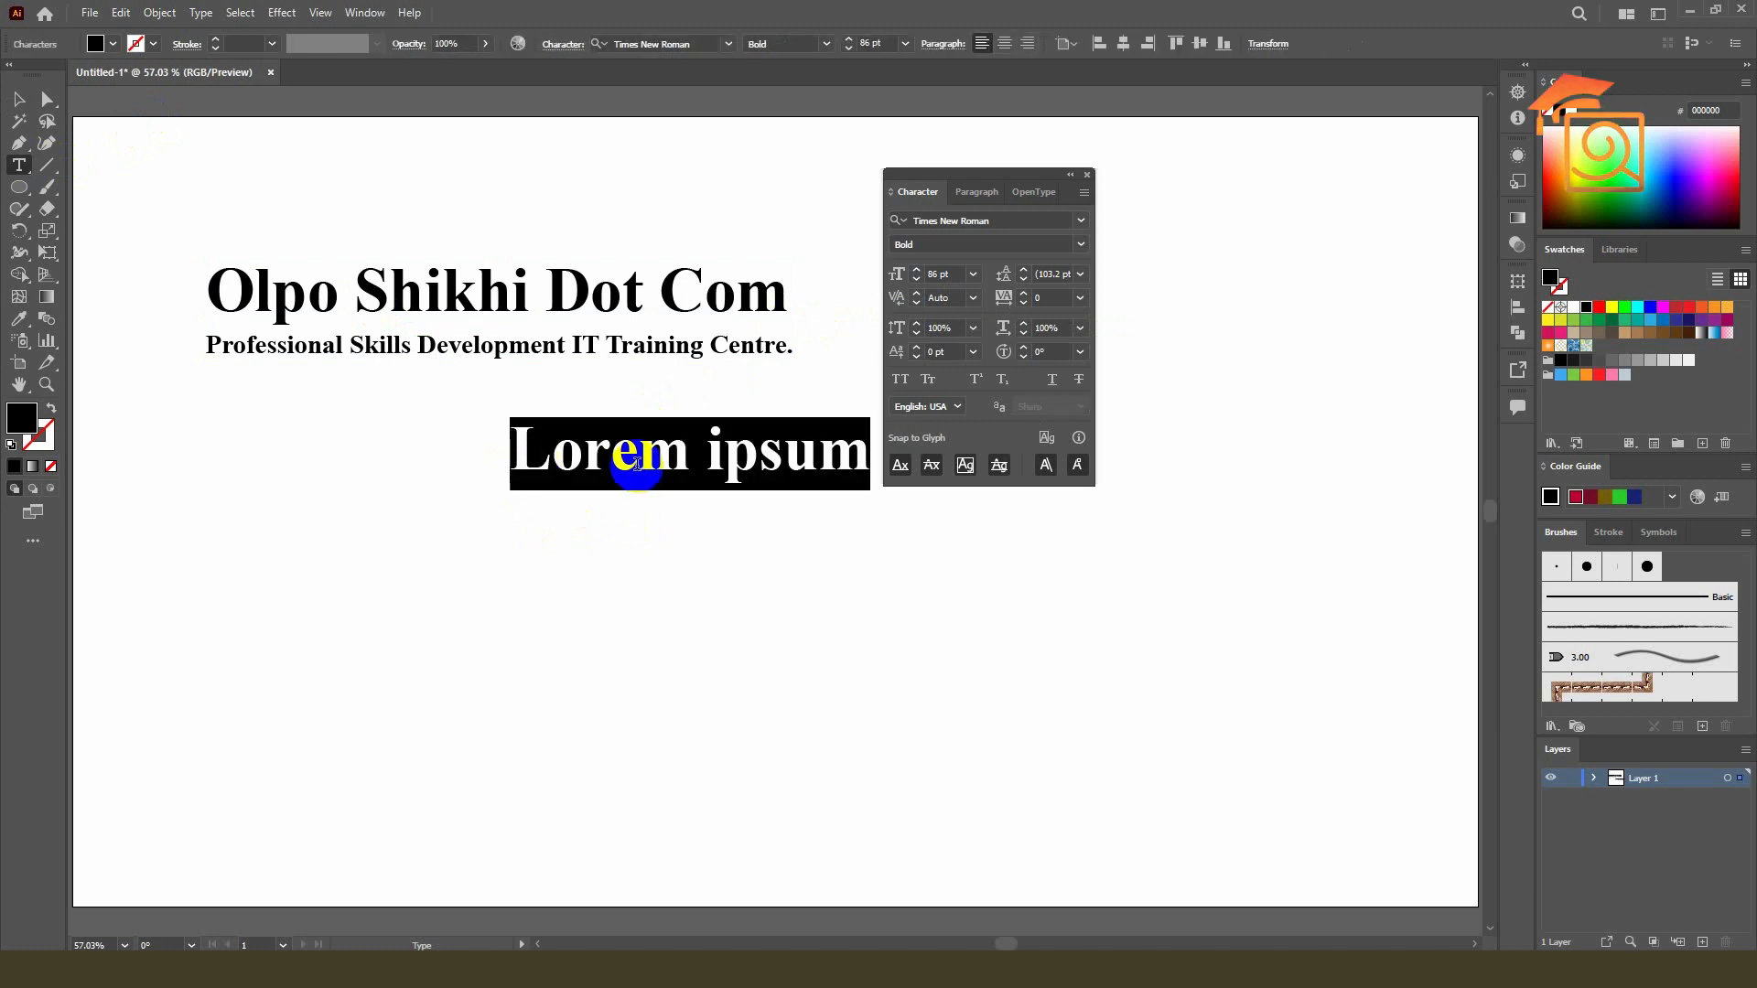
type("T")
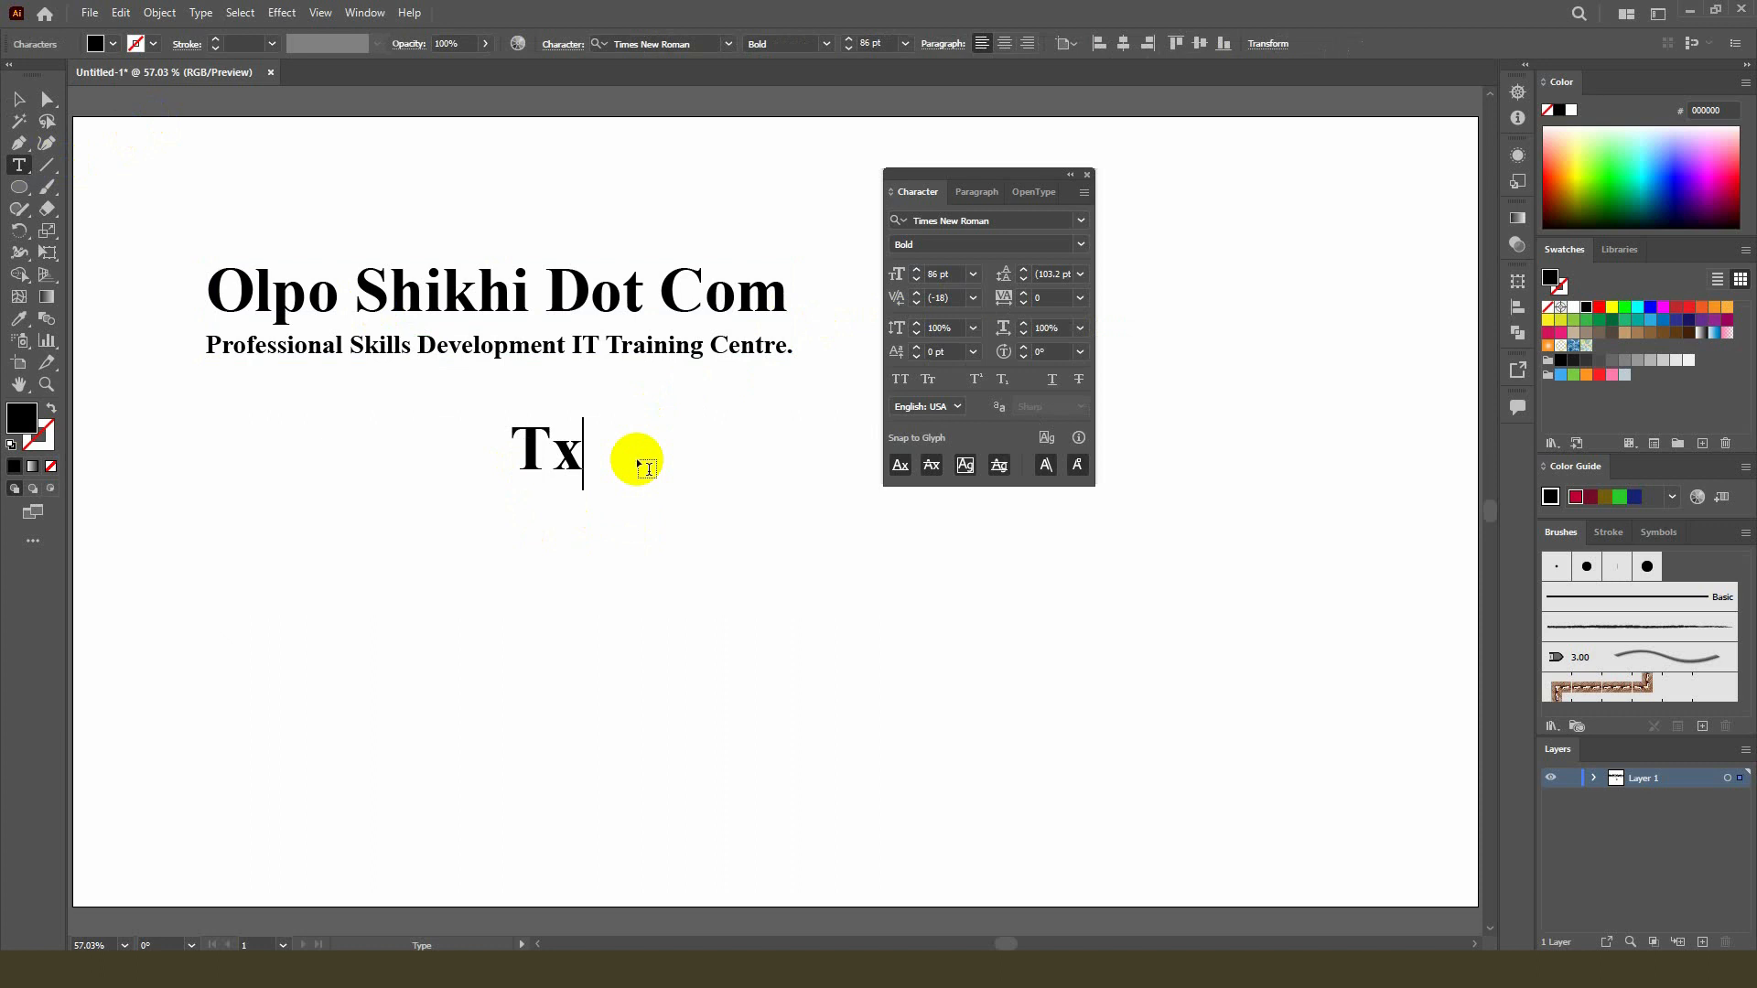
type("ext")
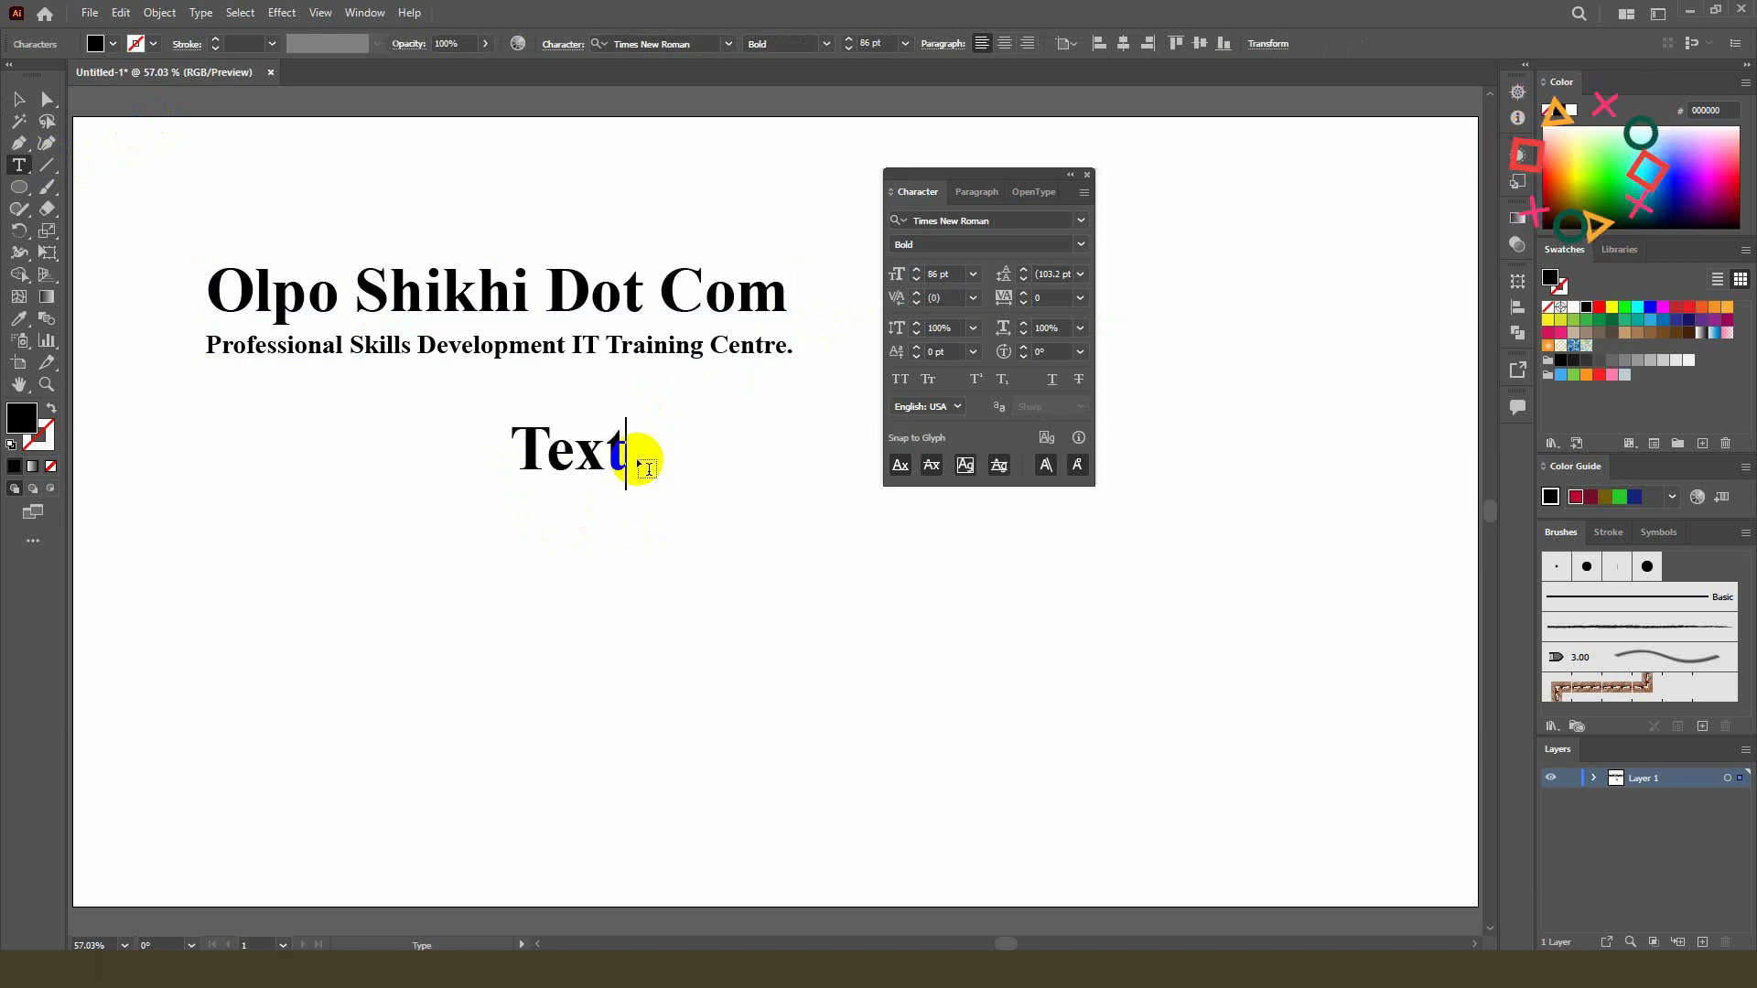
left_click(18, 98)
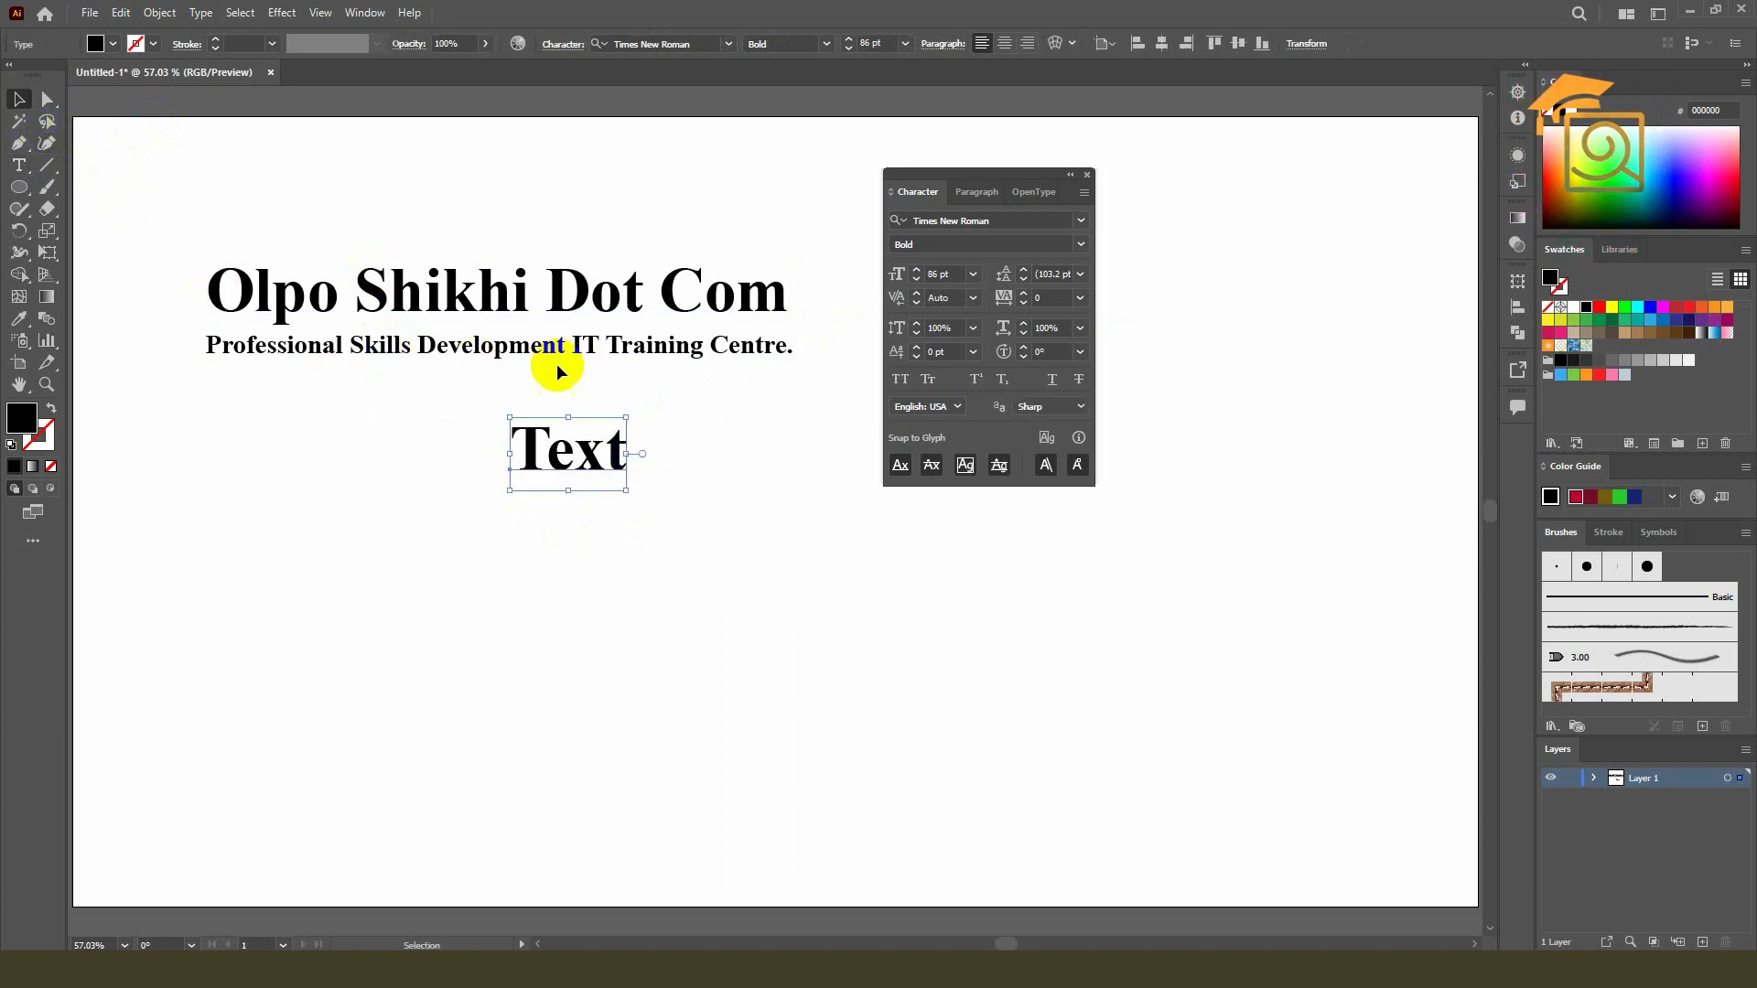
- Enlarge "Text" about its centre to about 223 pt and move it slightly down
left_click_drag(627, 417, 836, 357)
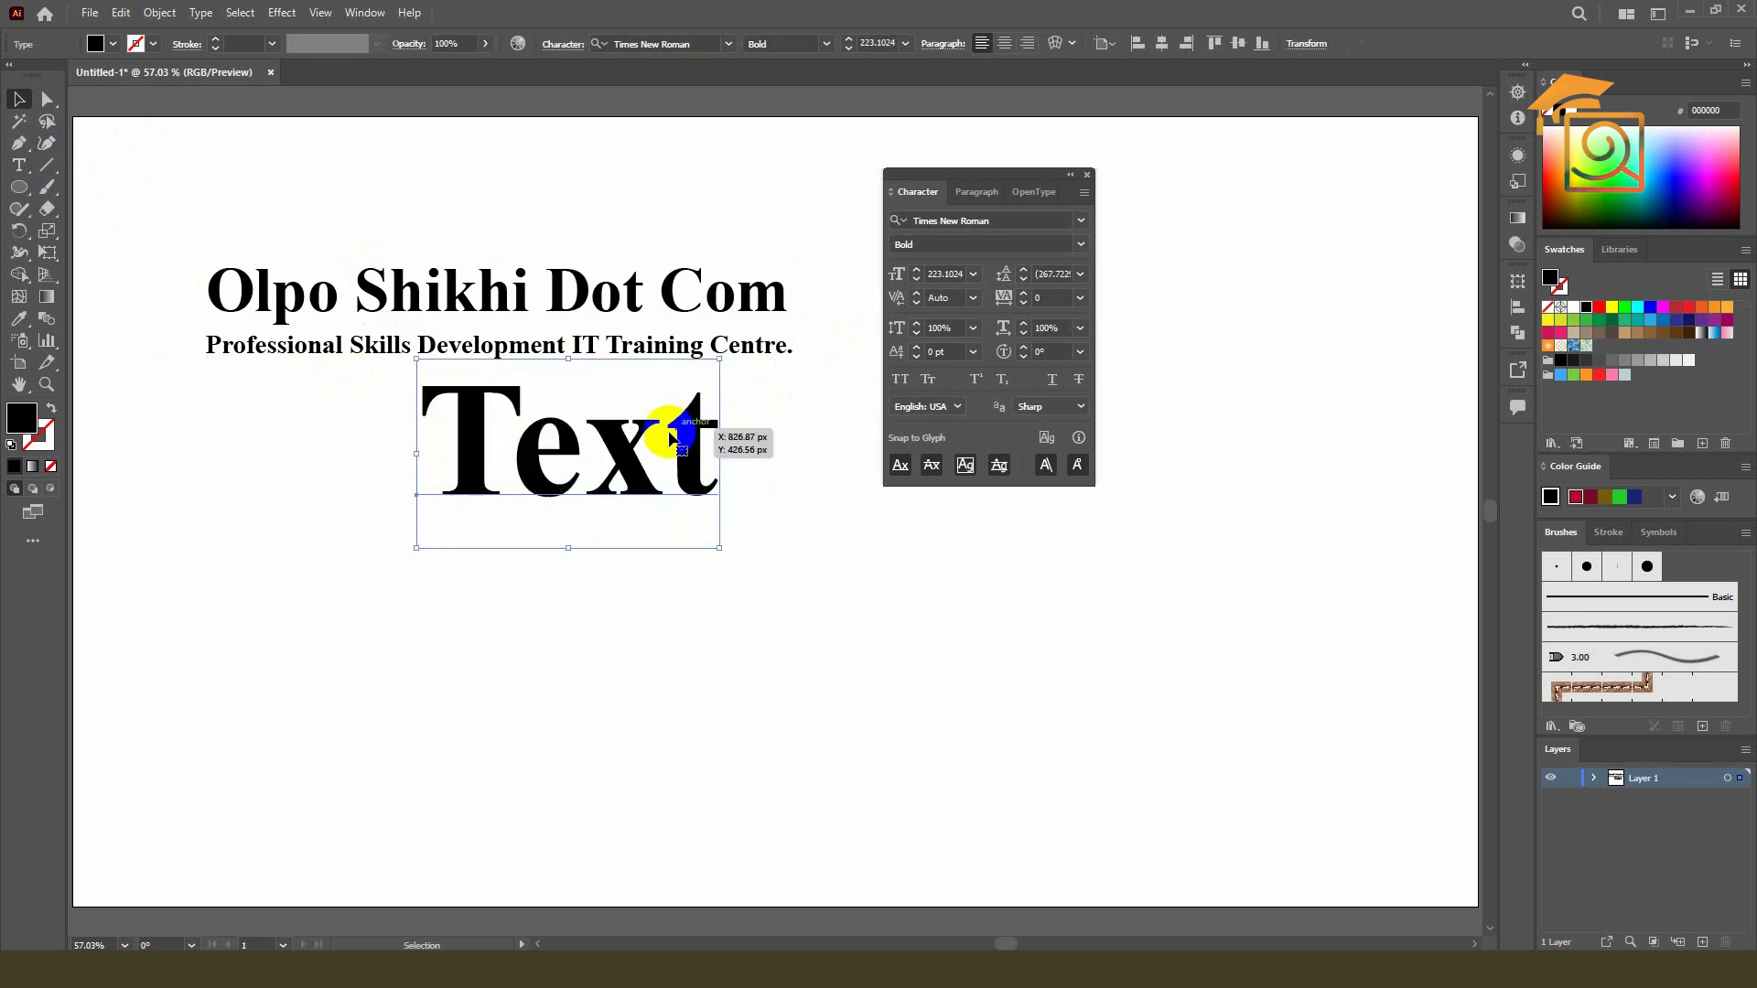
left_click_drag(672, 437, 669, 460)
- Change the font of "Text" to Arial Regular
left_click(983, 223)
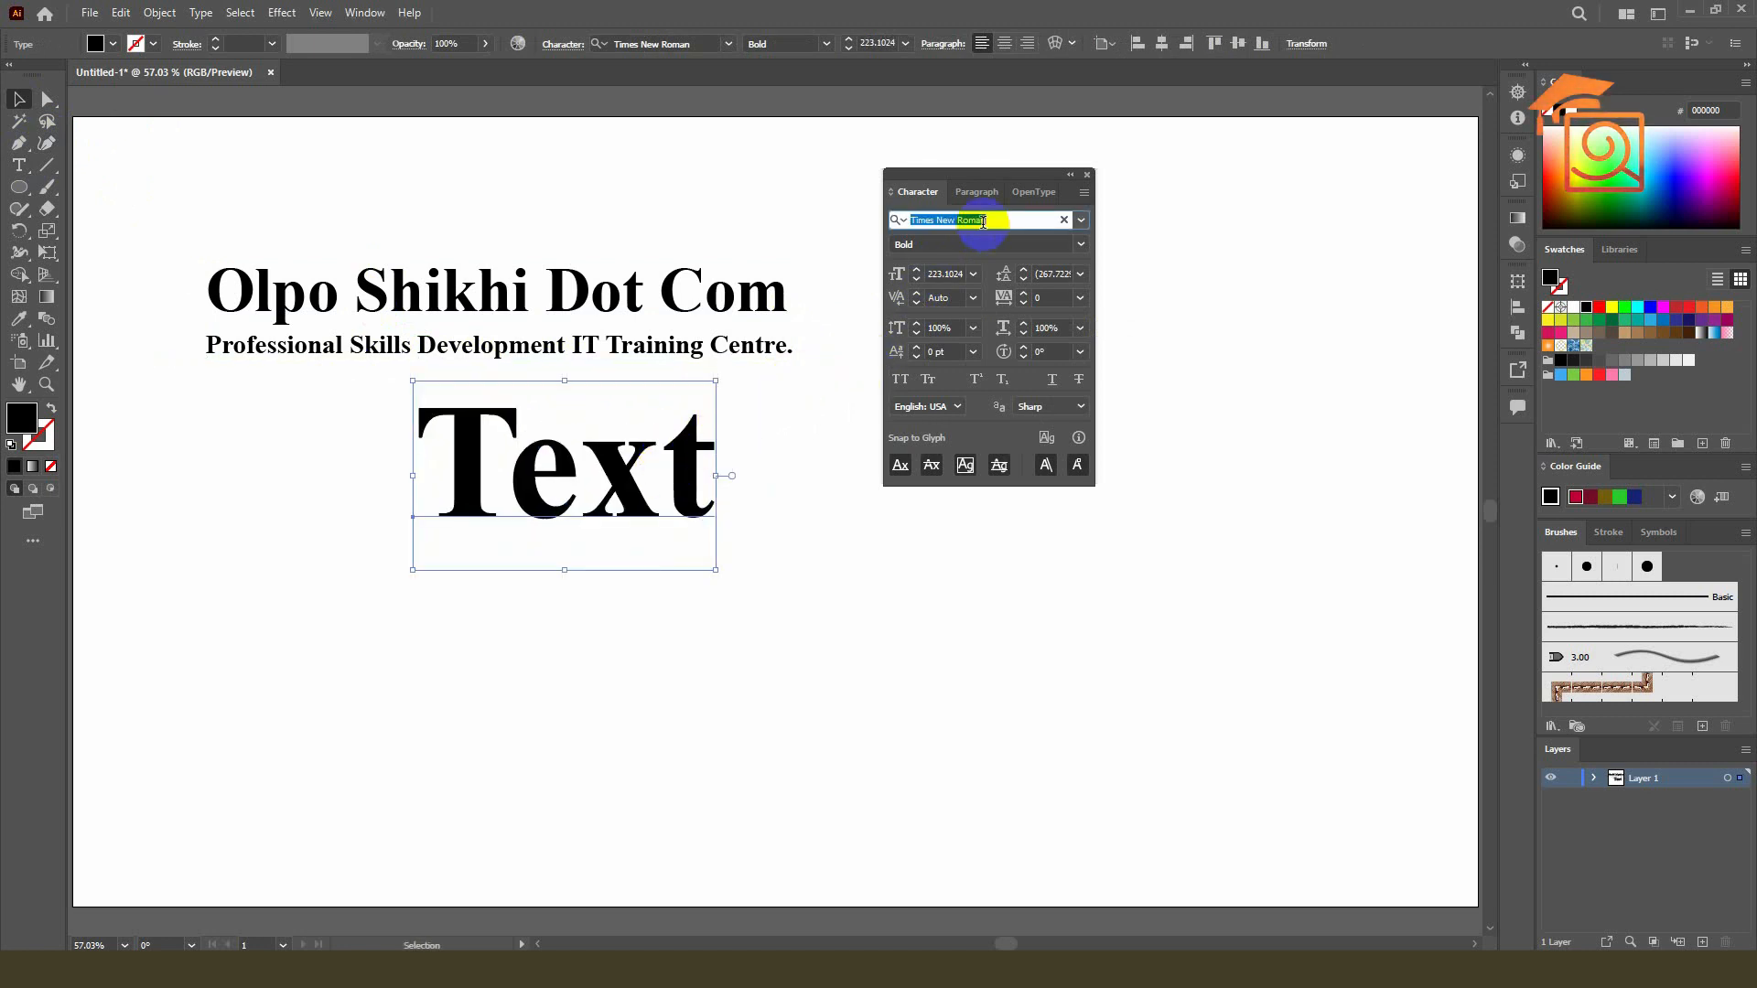
type("Ariual")
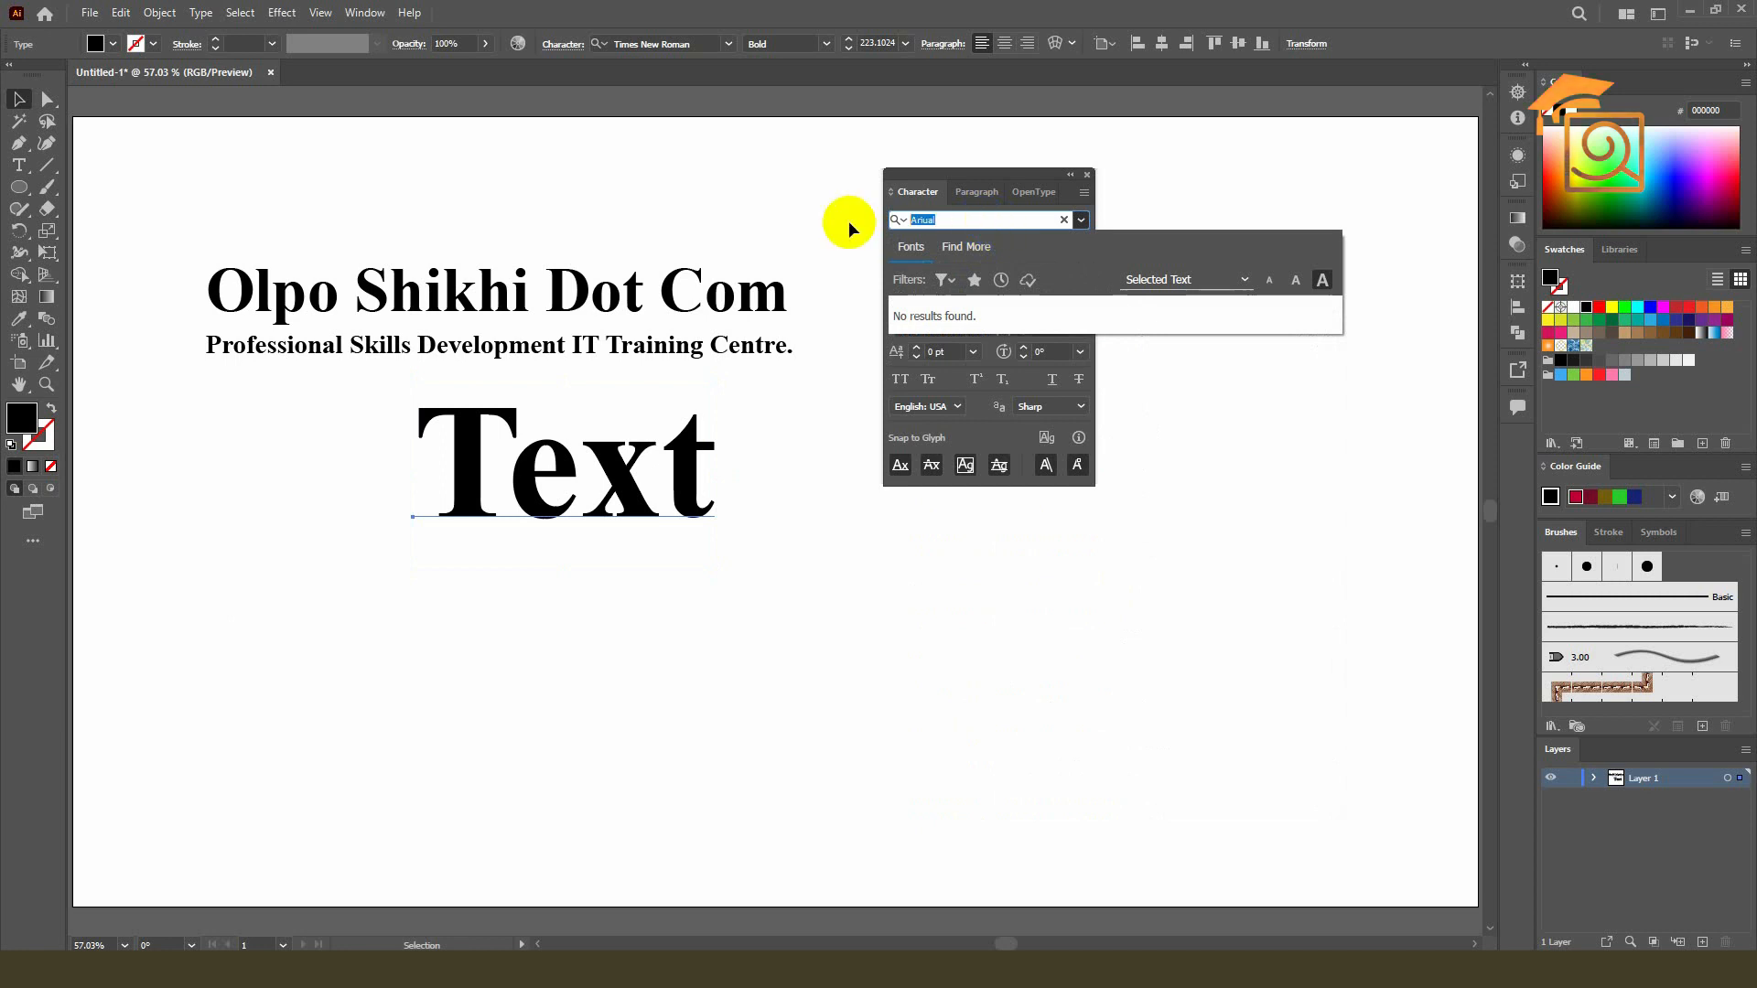
key("ctrl+a")
type("arial")
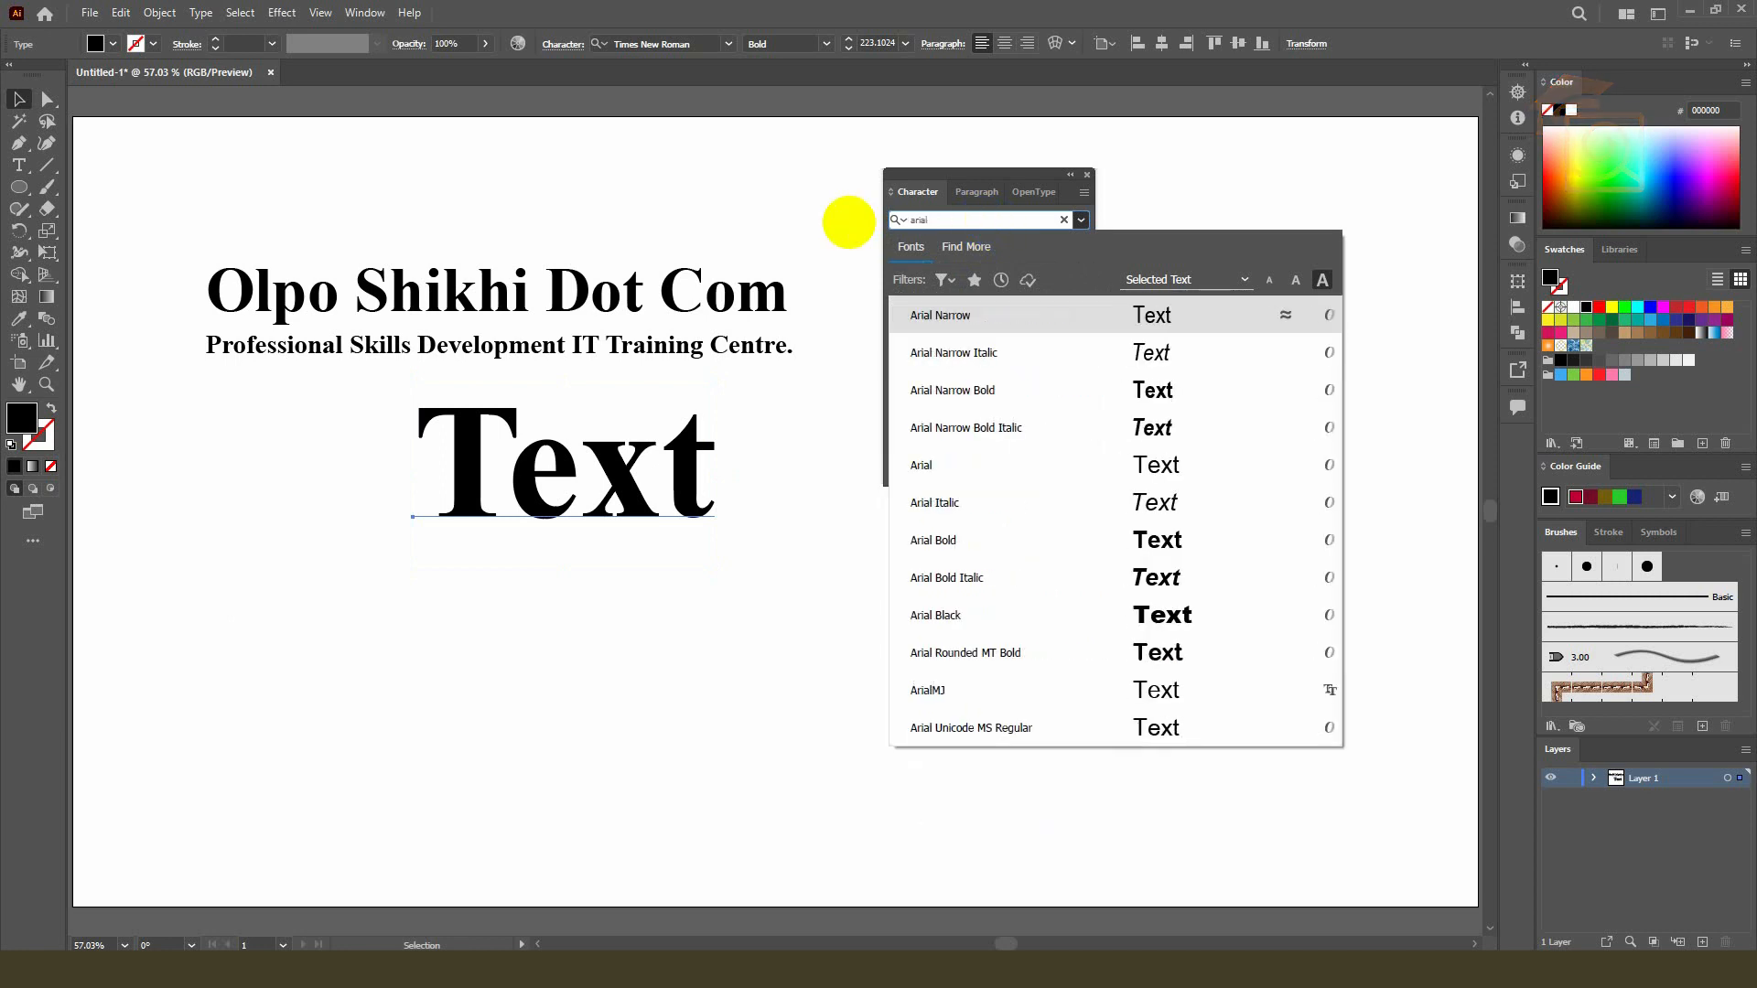
left_click(940, 467)
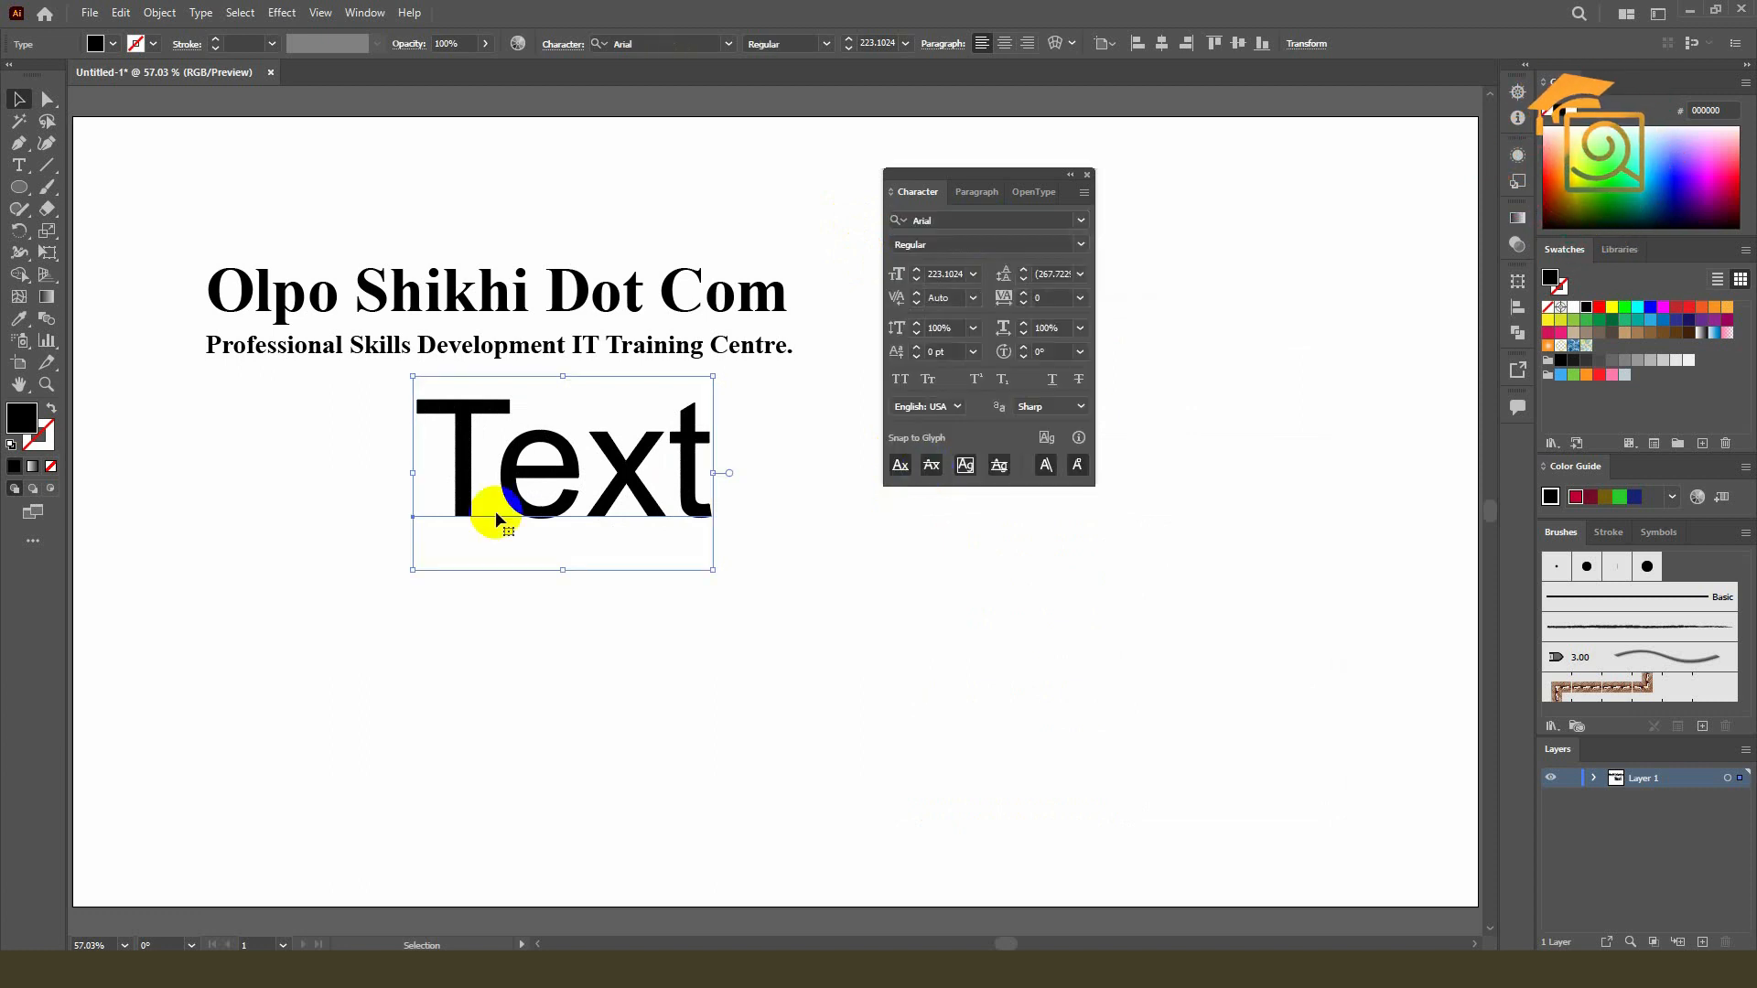
- Switch the kerning of "Text" to Optical and back to Auto
left_click(511, 607)
left_click(641, 497)
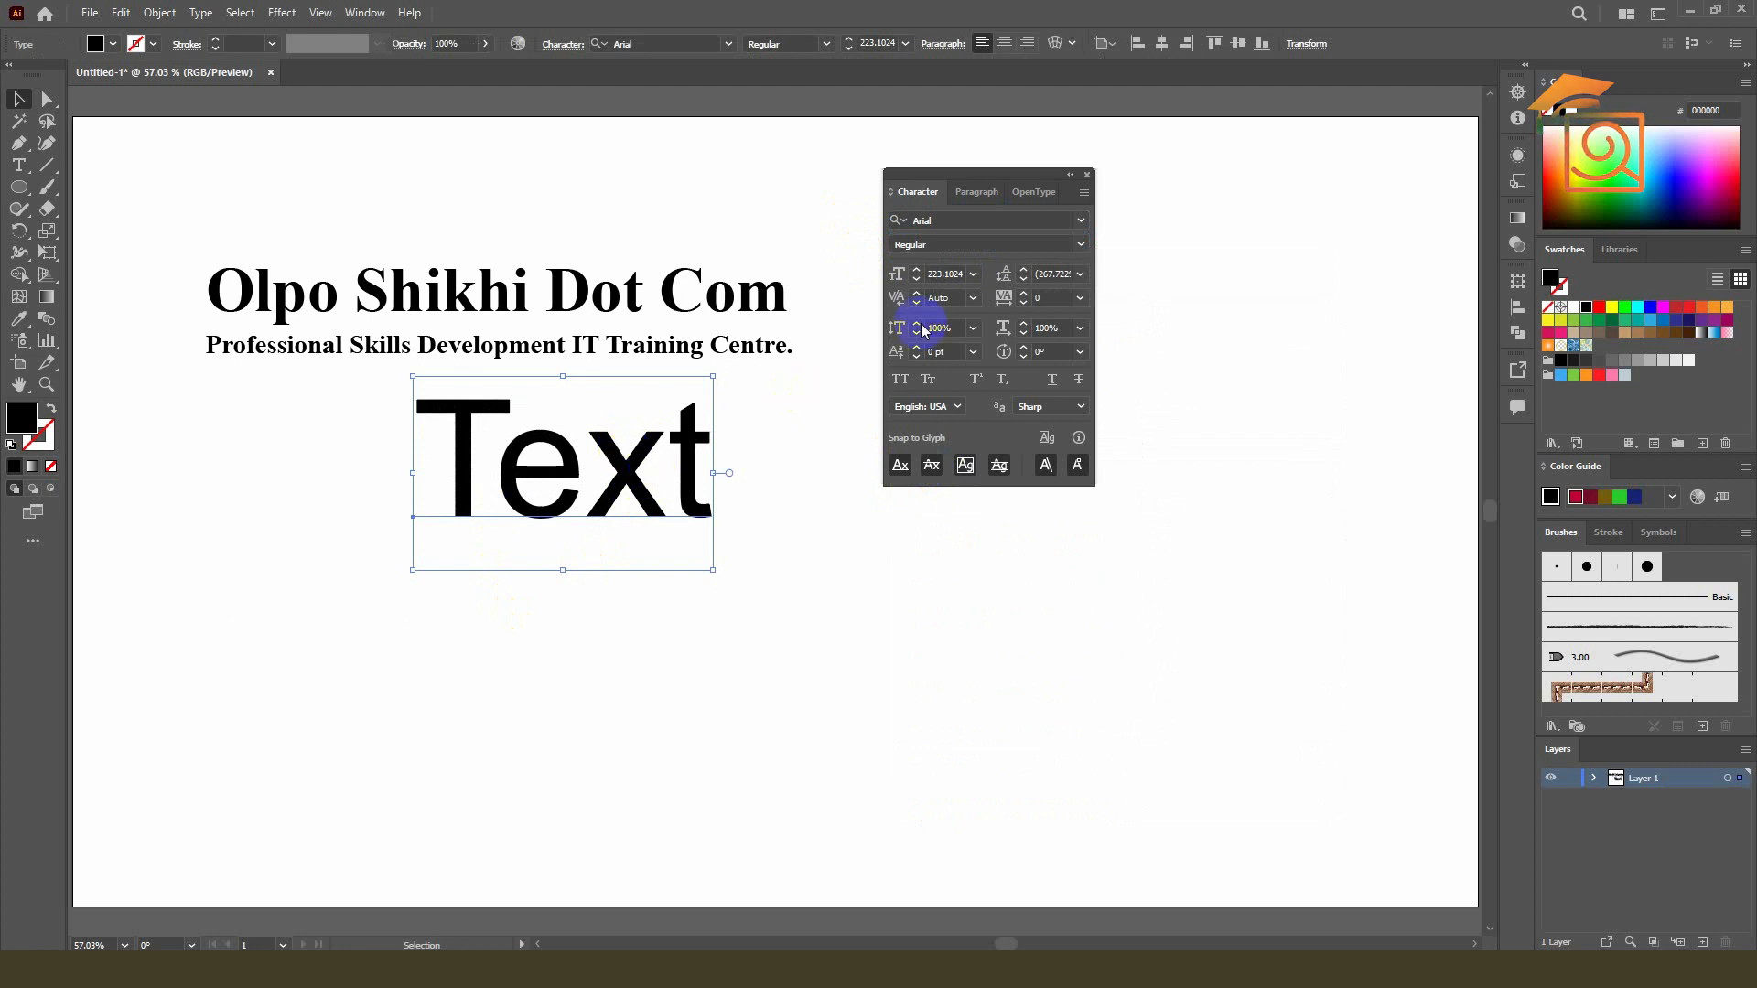
left_click(972, 298)
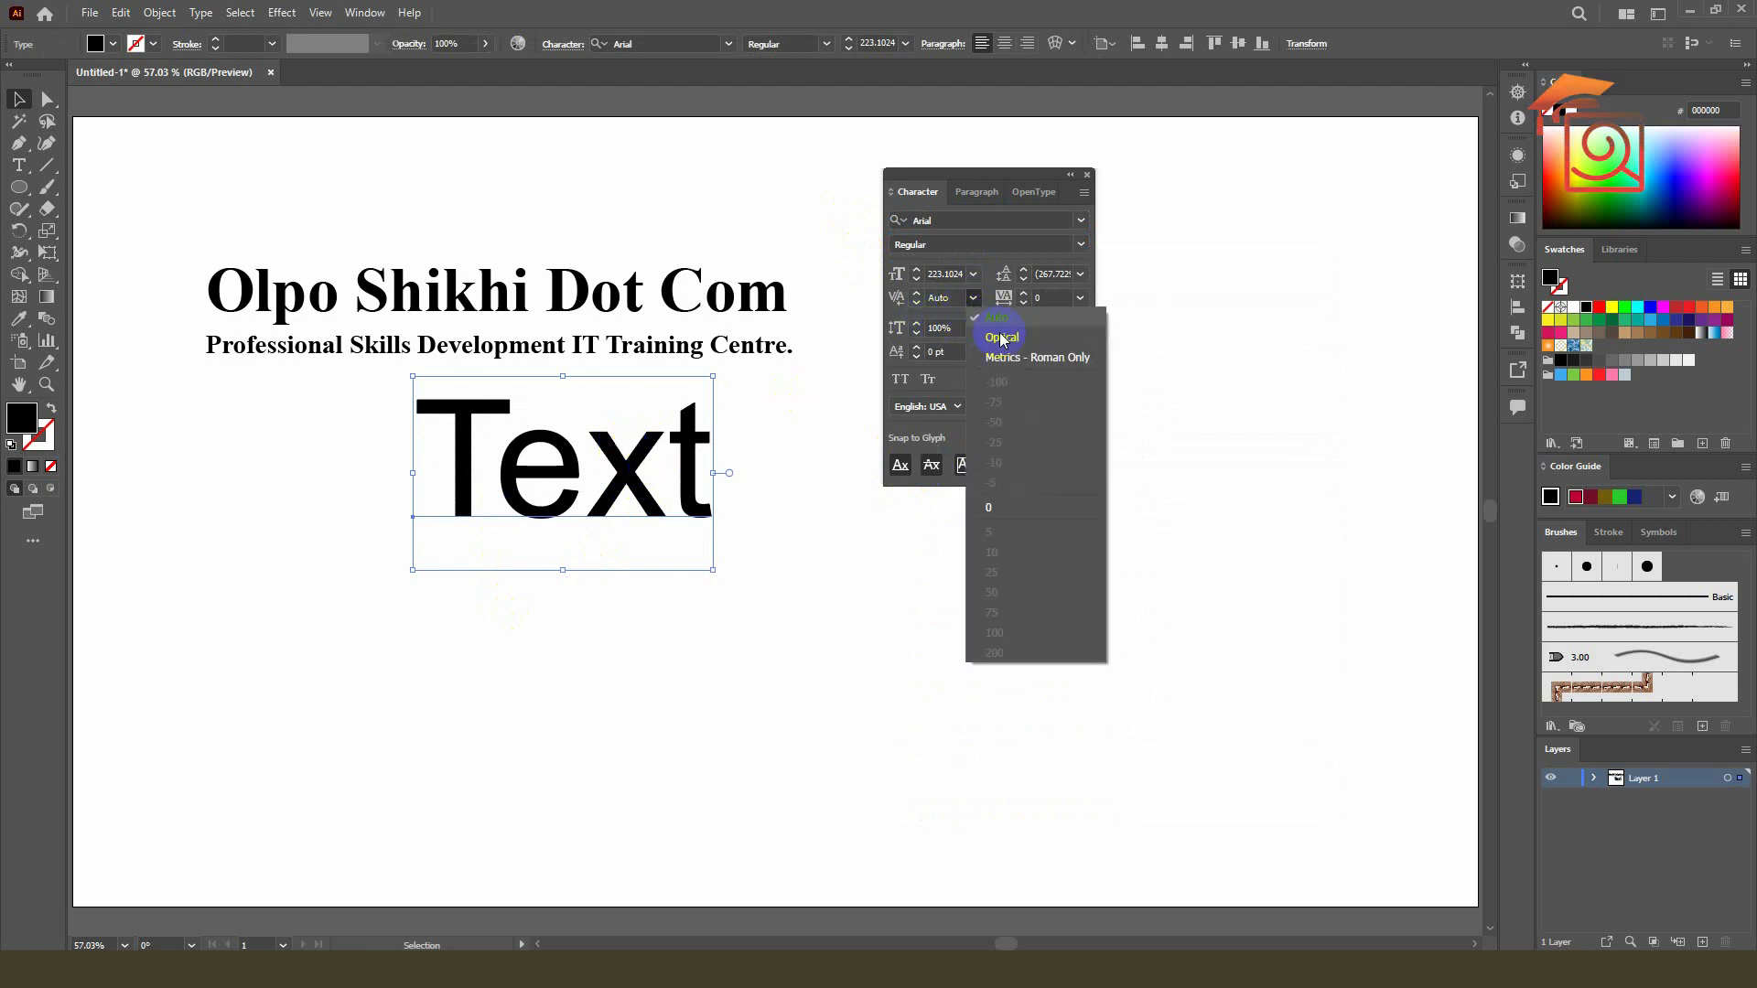
left_click(1006, 337)
left_click(980, 309)
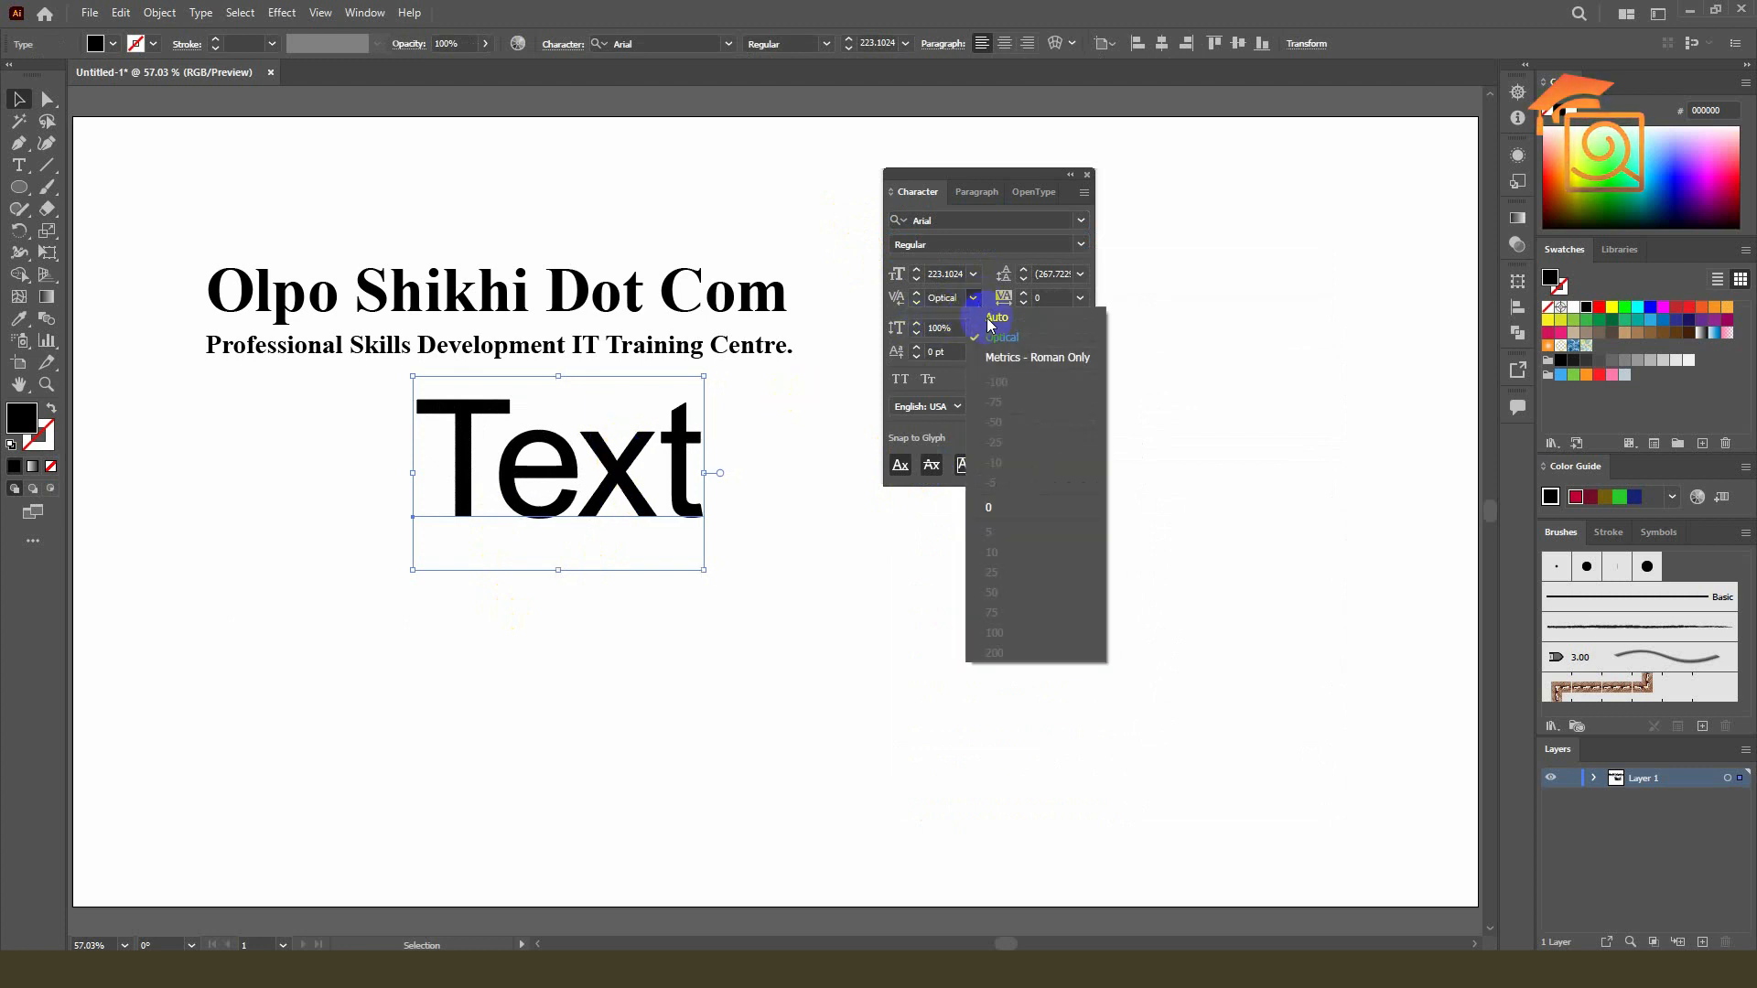
left_click(995, 319)
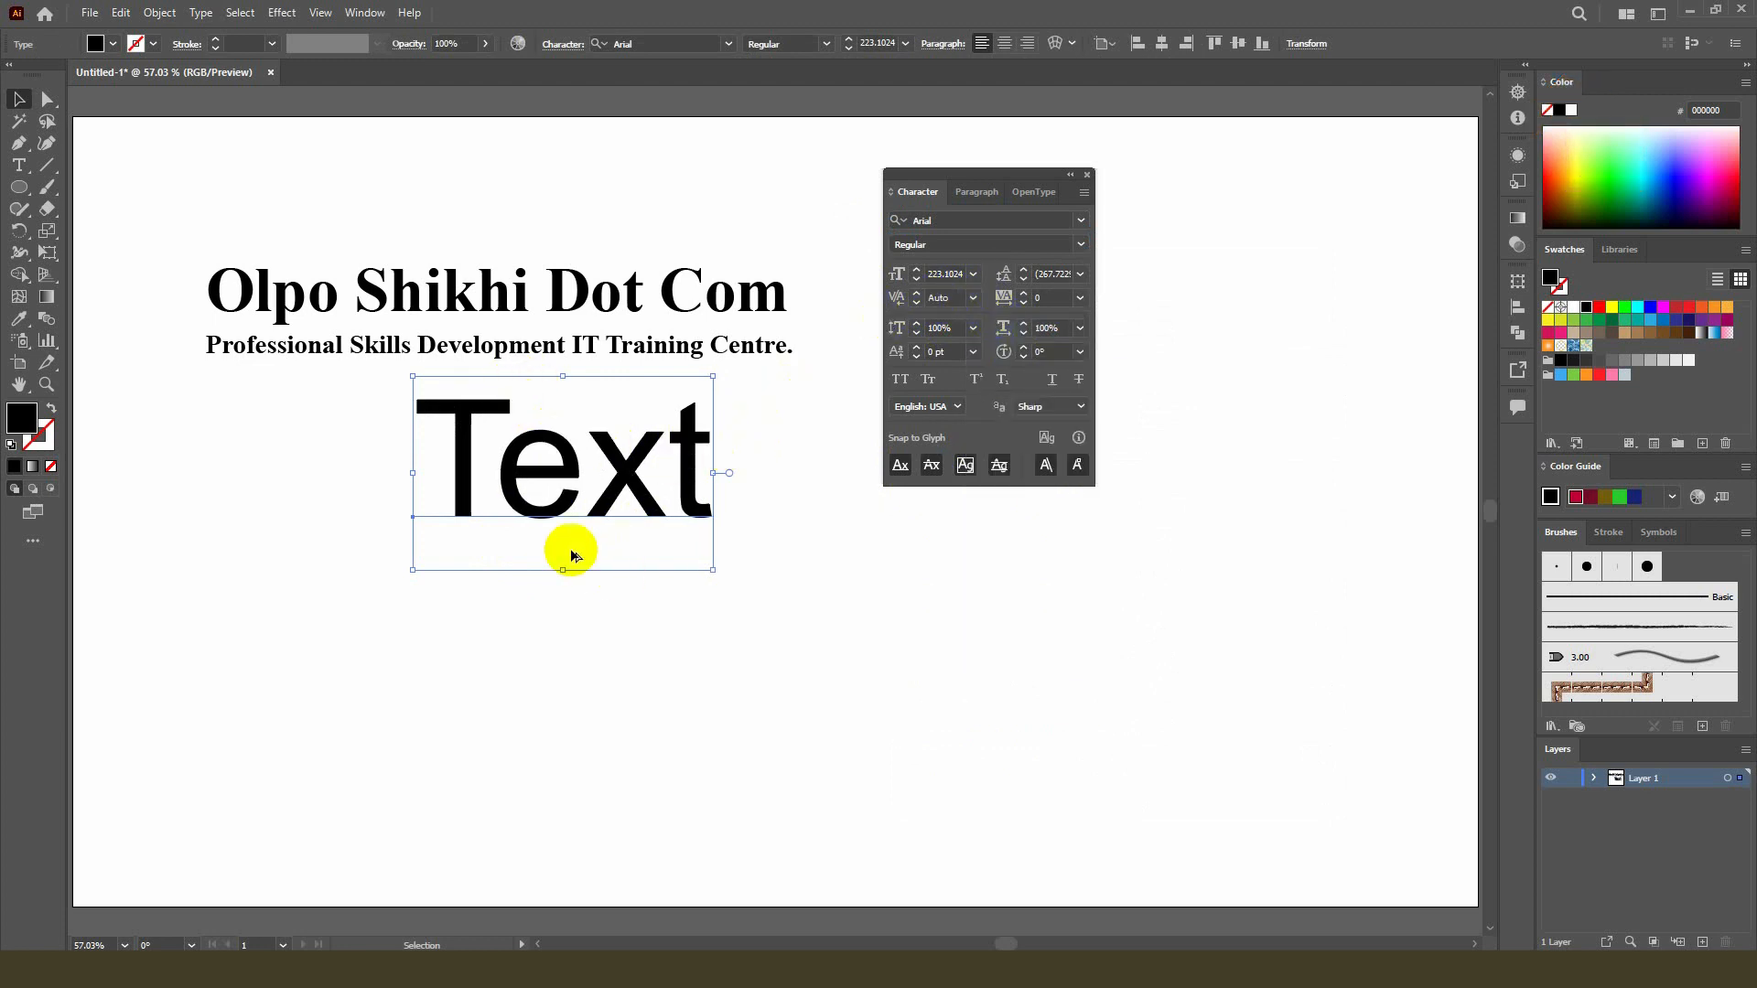
- Move "Text" slightly further down from the two-line text block
scroll(567, 540, "up", 1)
left_click(781, 590)
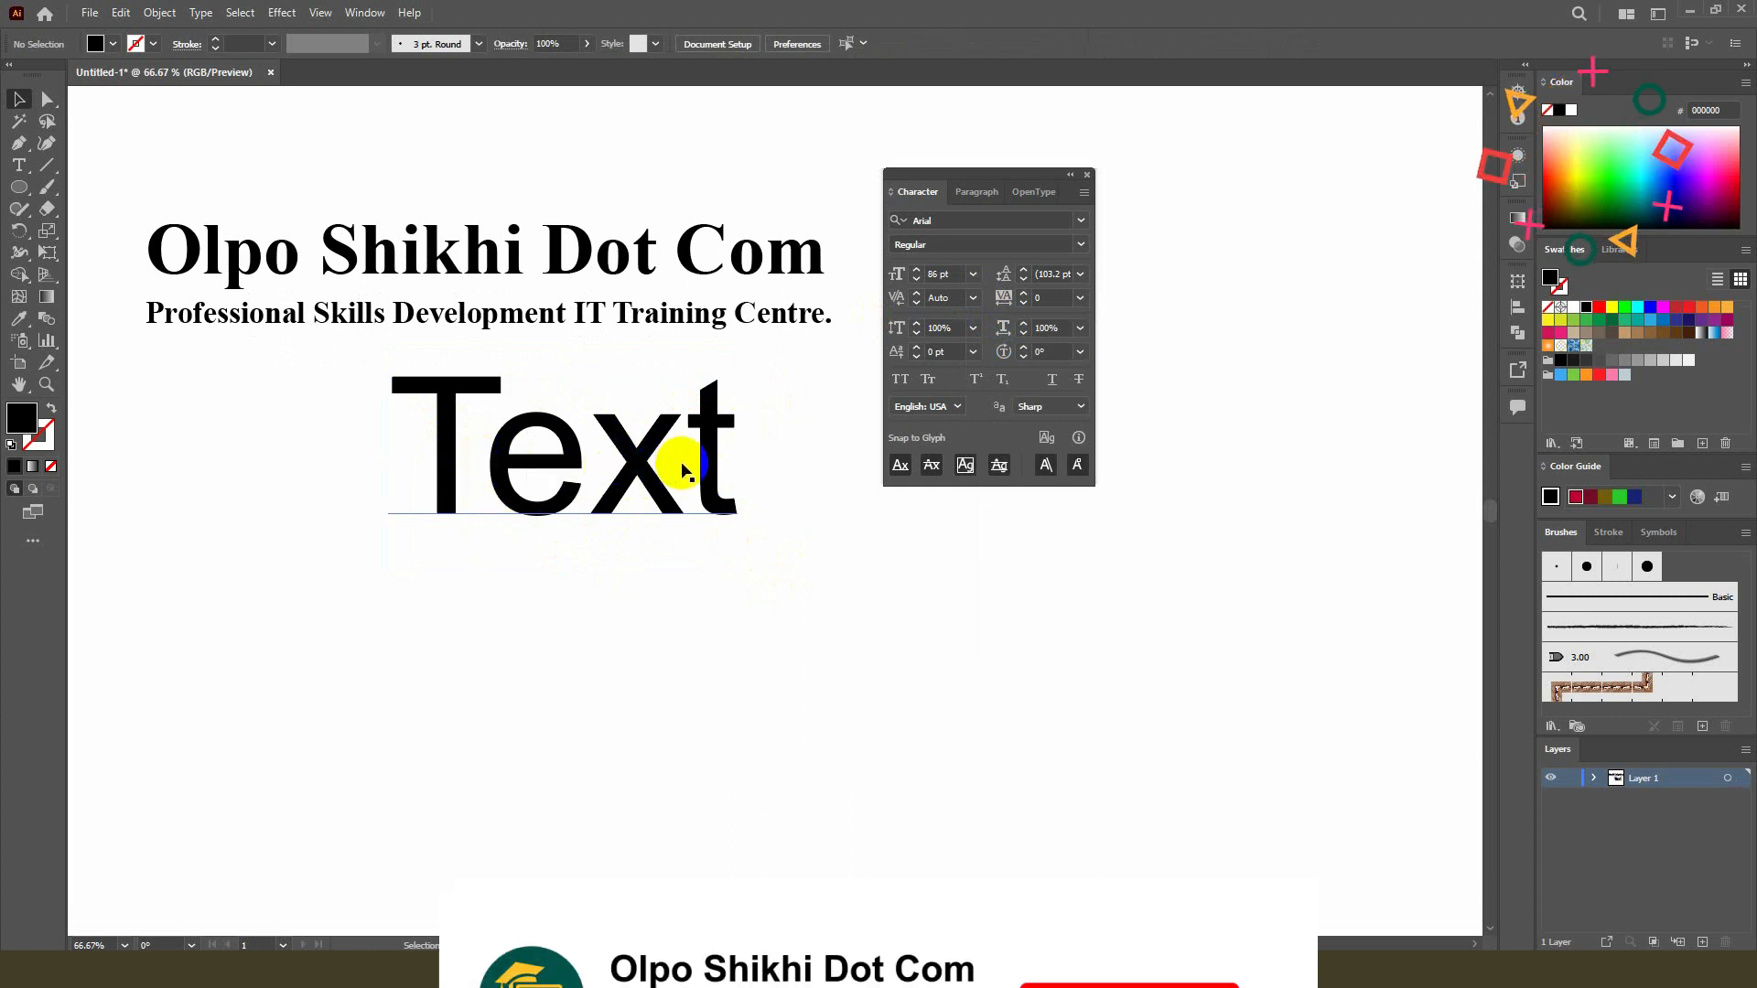
left_click_drag(648, 463, 643, 476)
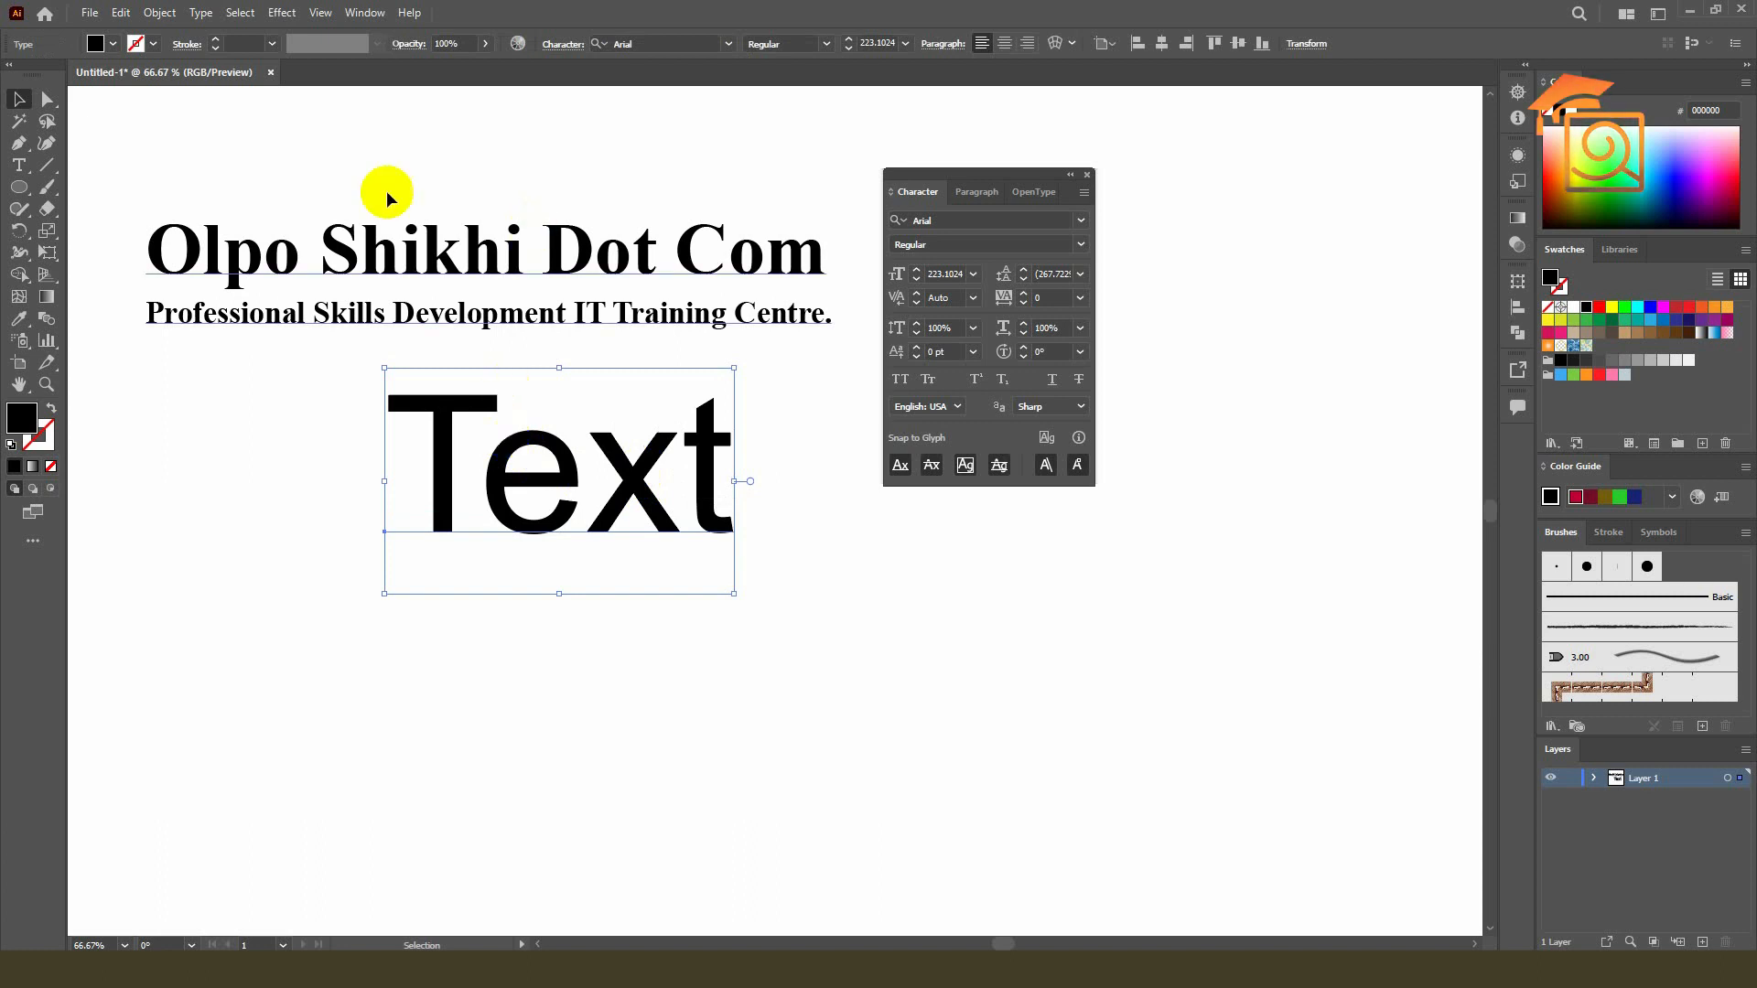
- Set the kerning of "Text" to 0 and move the word a little to the left
left_click(972, 299)
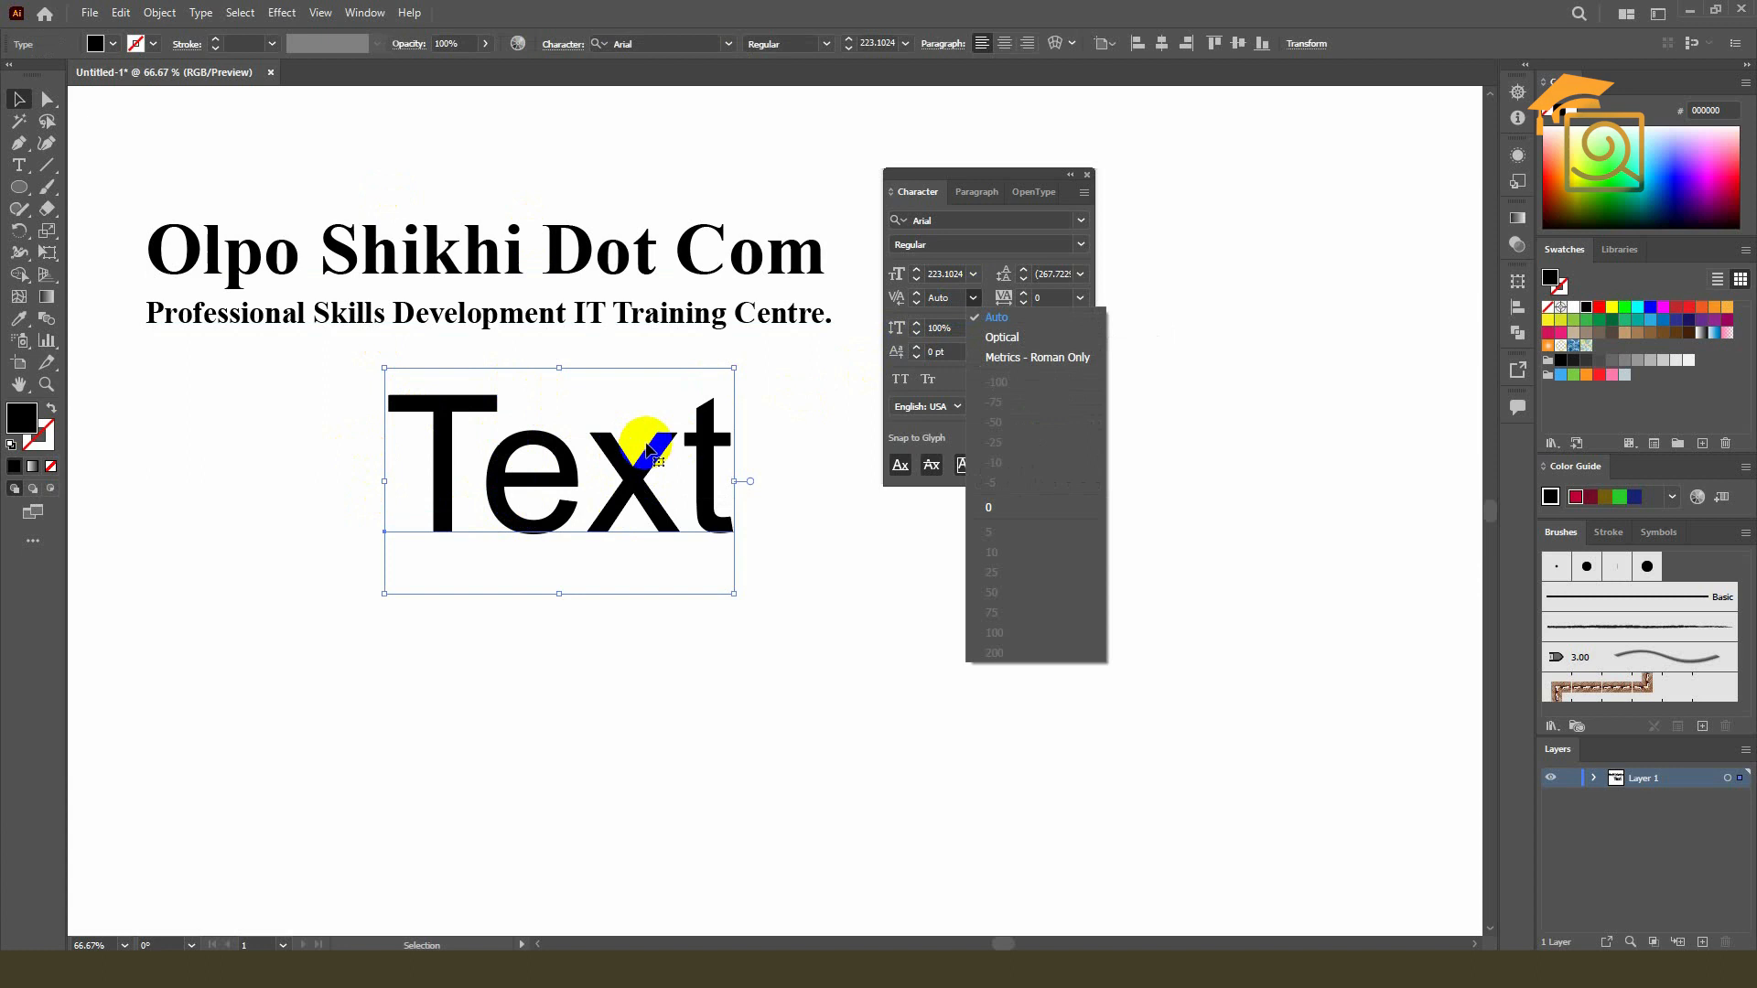
left_click(988, 505)
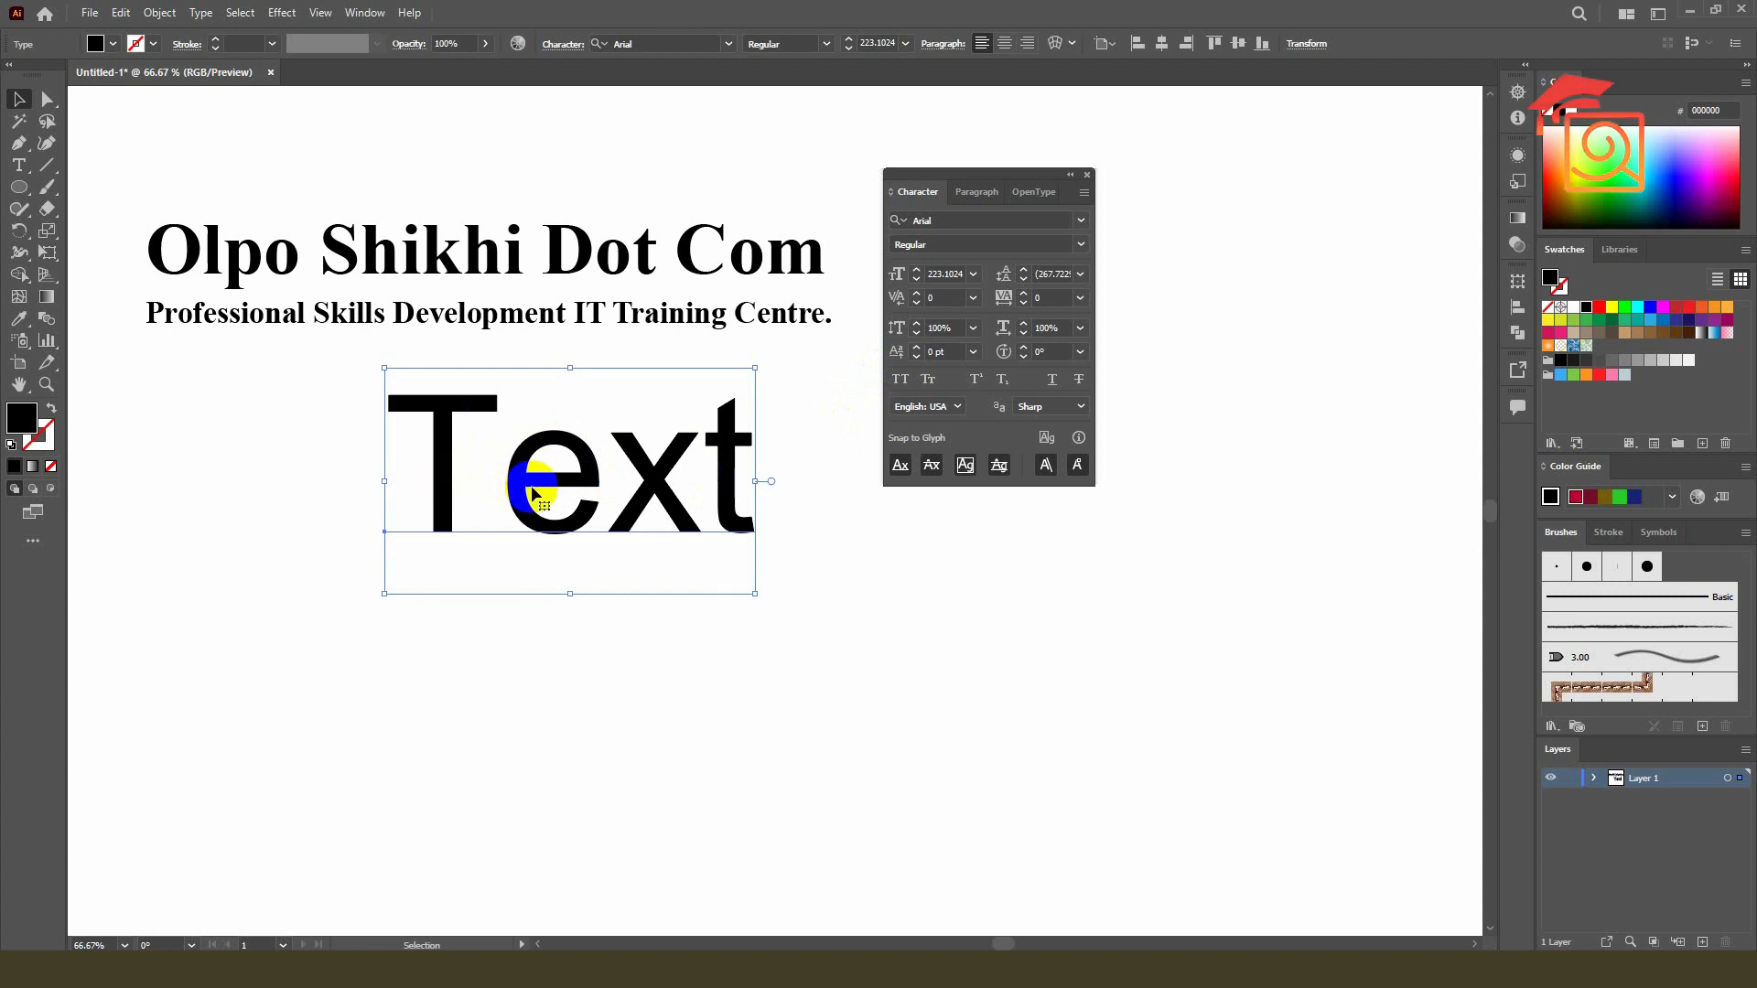
left_click_drag(533, 495, 442, 478)
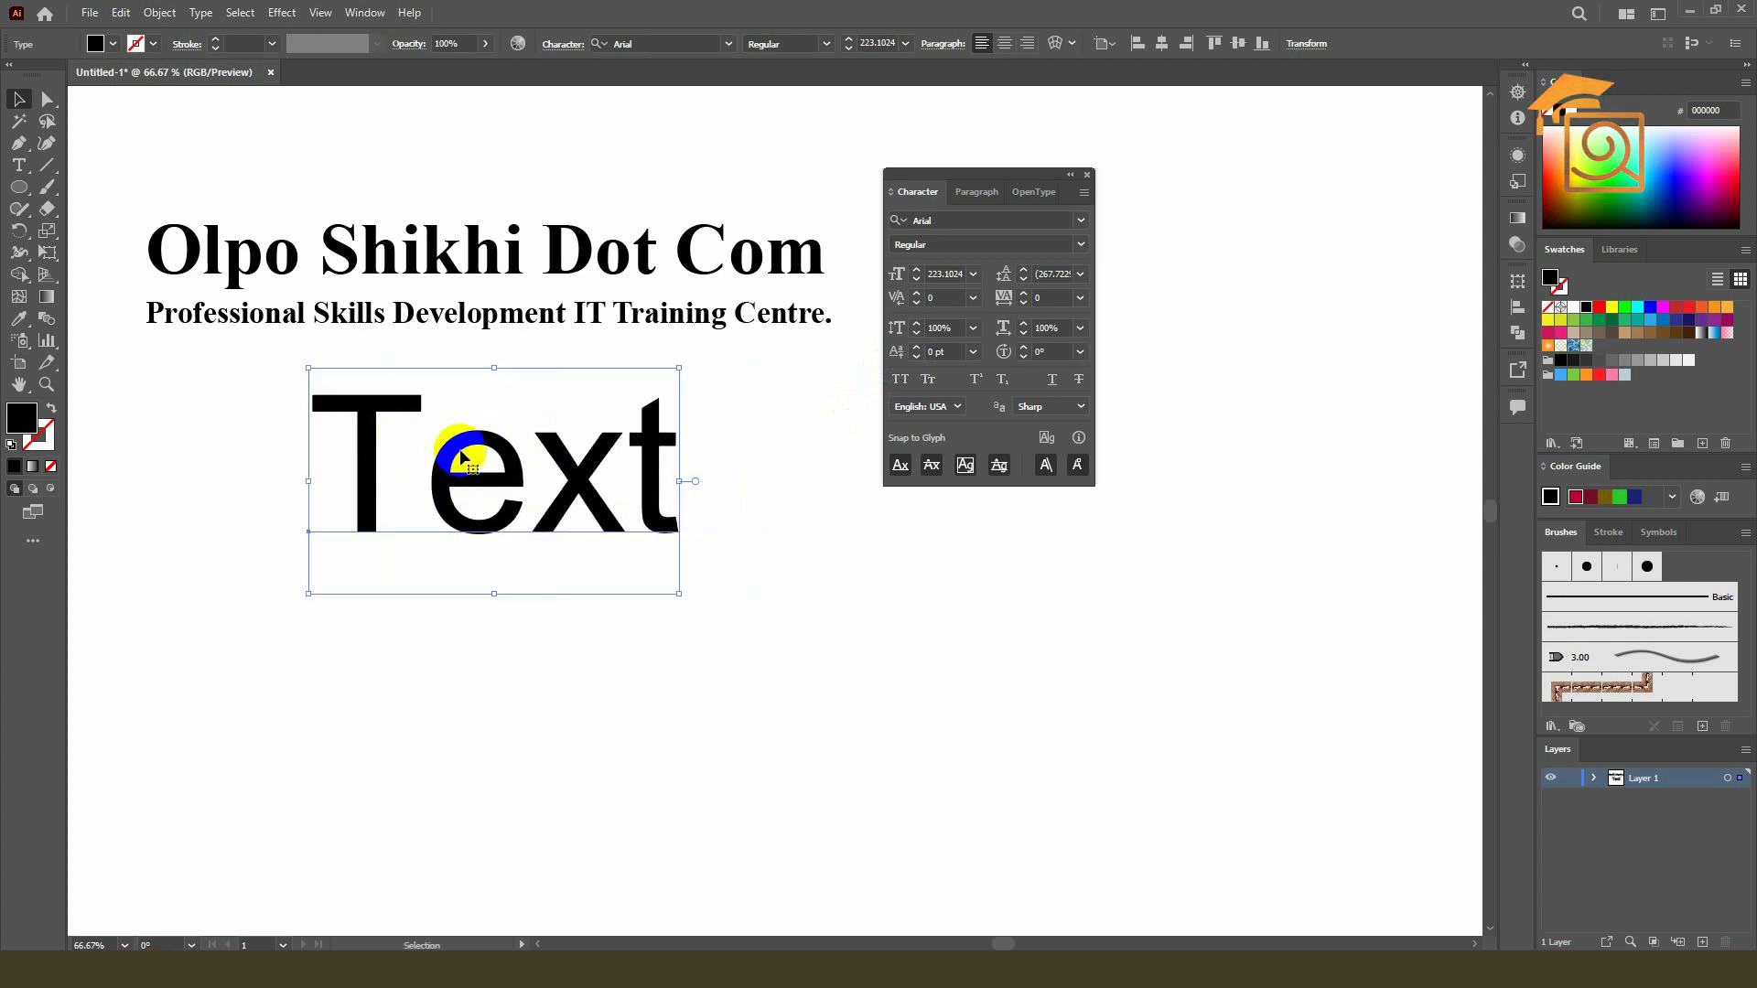
- Set the kerning of "Text" back to Auto and nudge the word slightly to the right
left_click(974, 299)
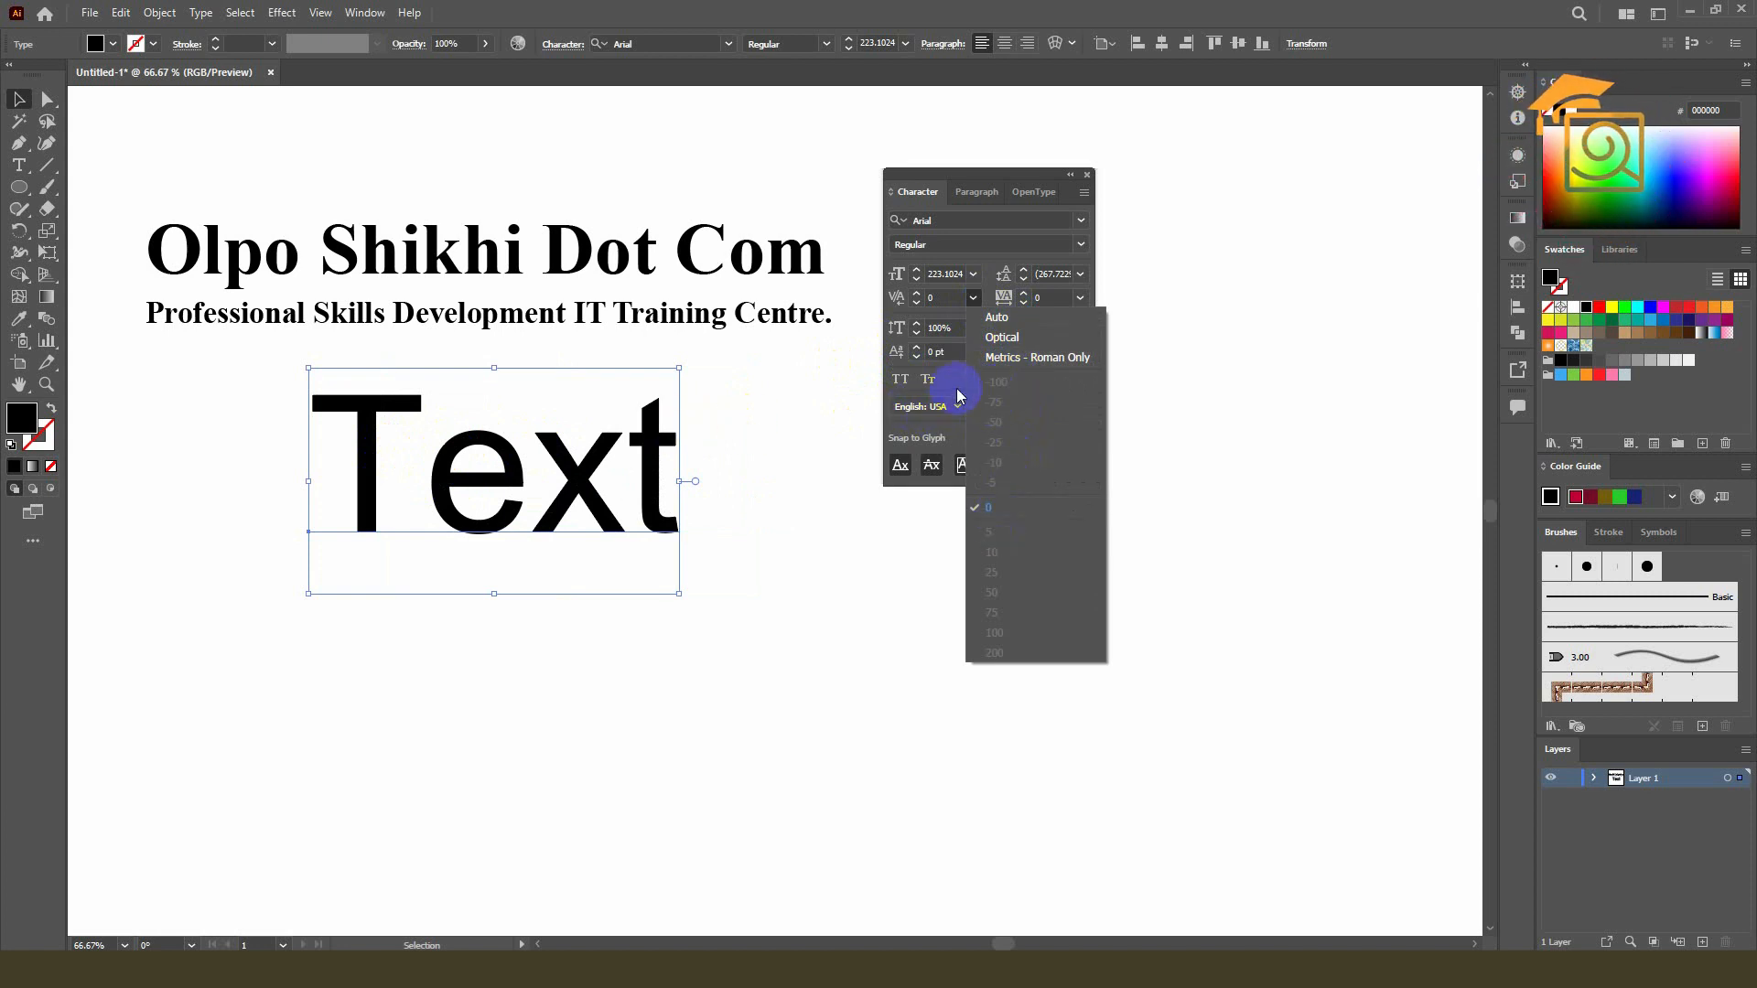
left_click(999, 320)
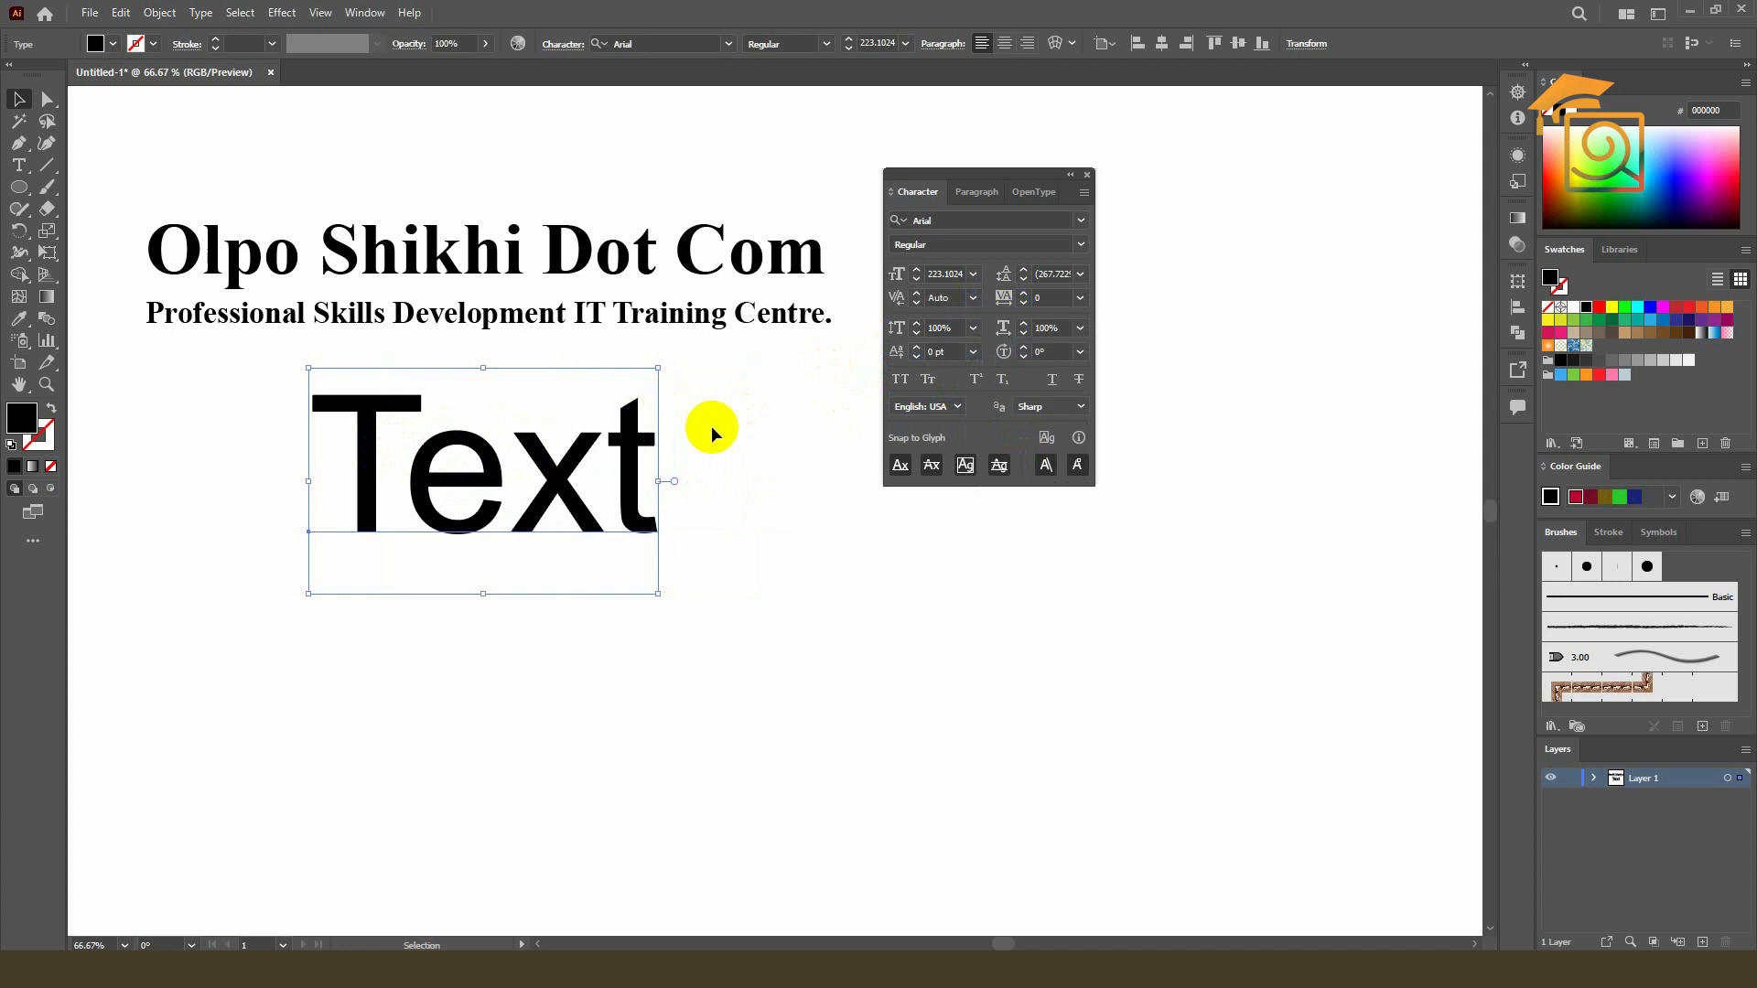
left_click_drag(581, 469, 597, 470)
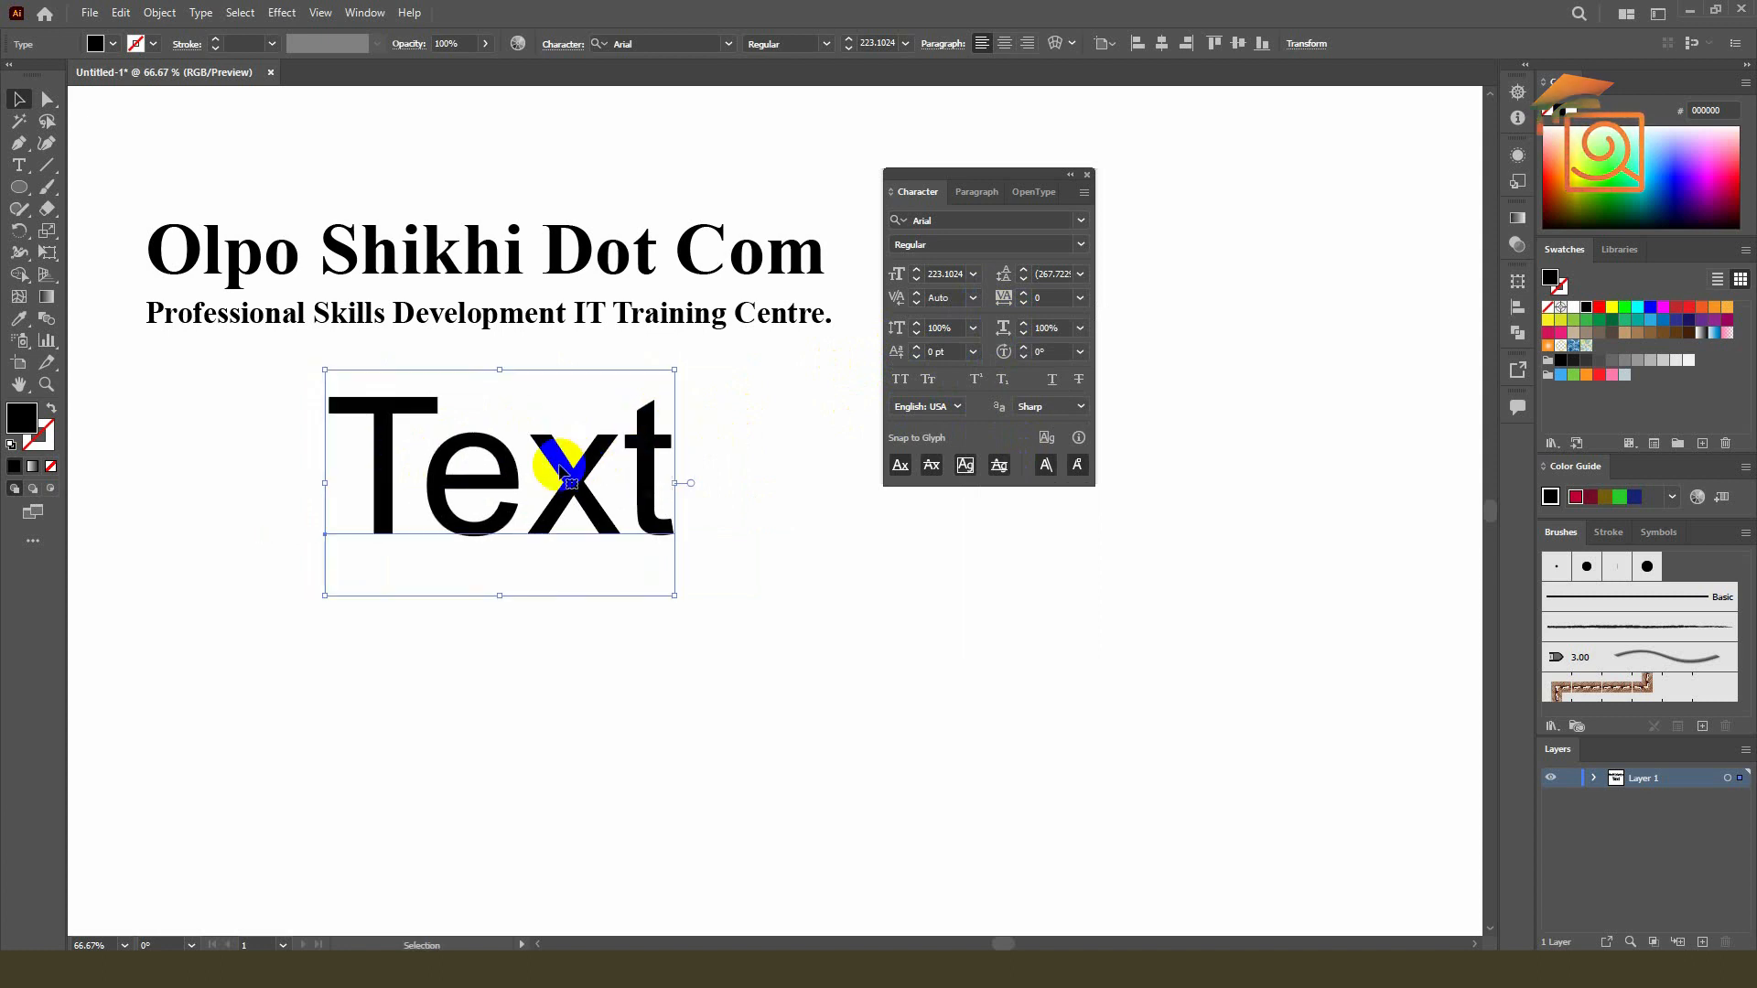
- Place the insertion point between the "e" and "x" of "Text" and try kerning values of -10, 200 and -100
left_click(16, 172)
double_click(518, 465)
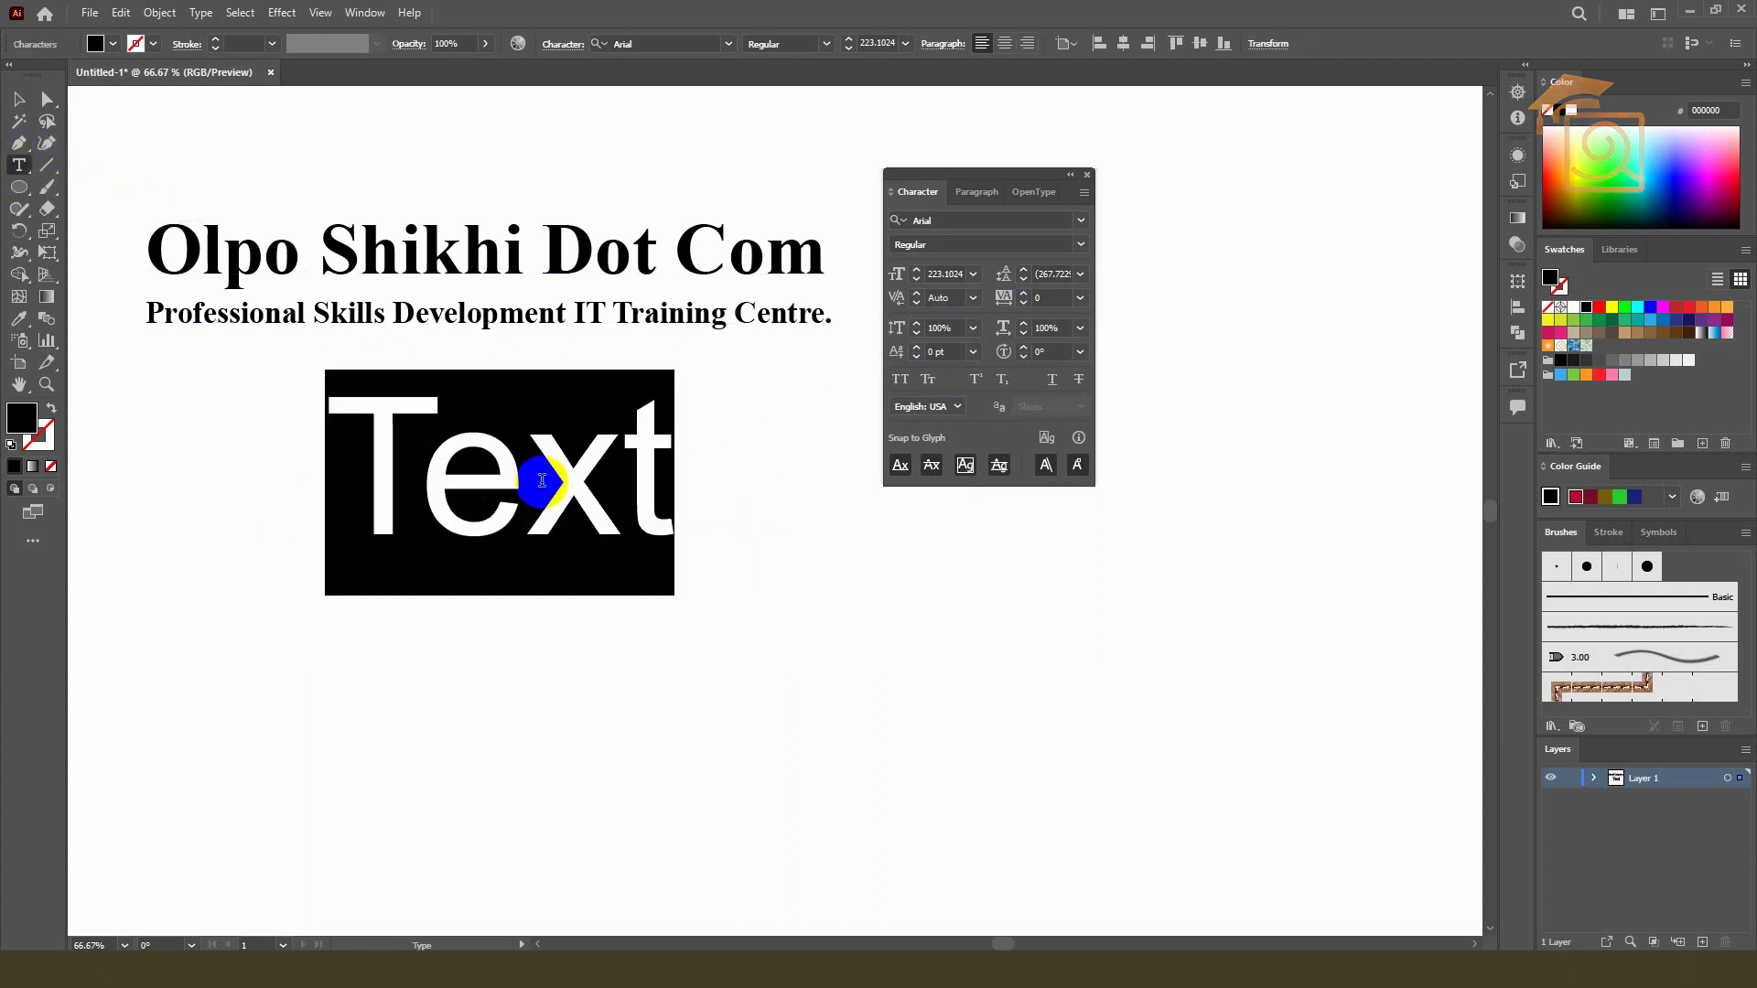
left_click(539, 492)
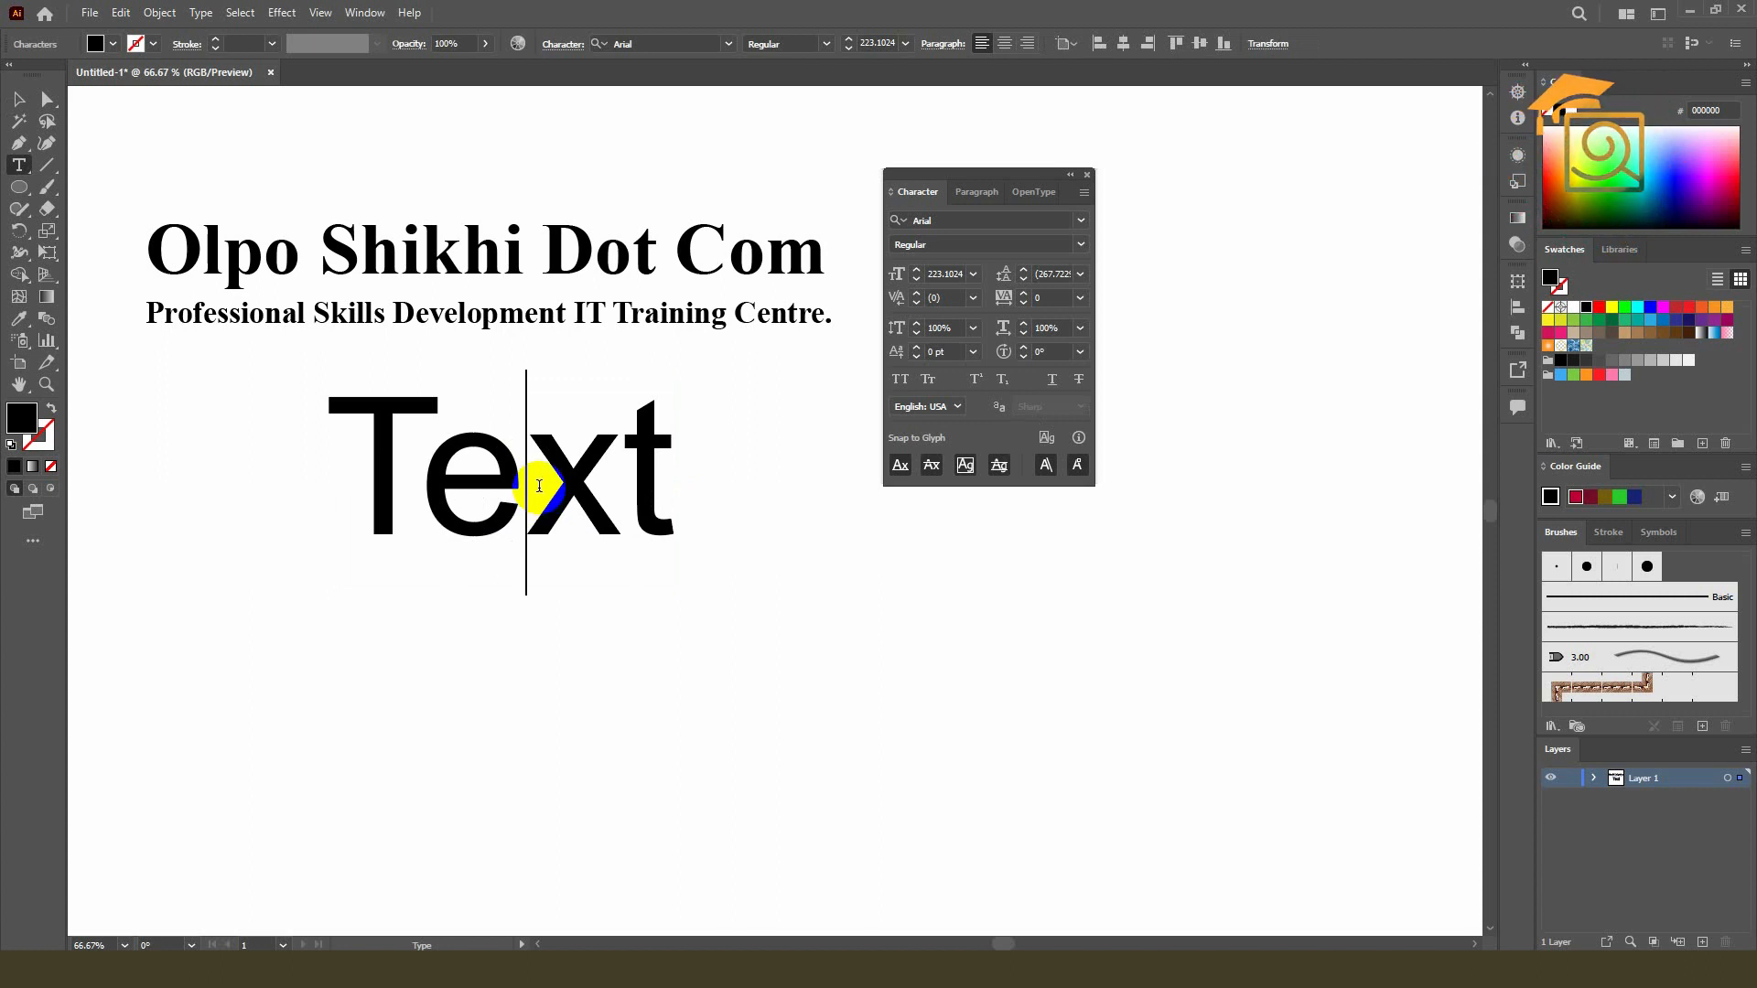
left_click(925, 192)
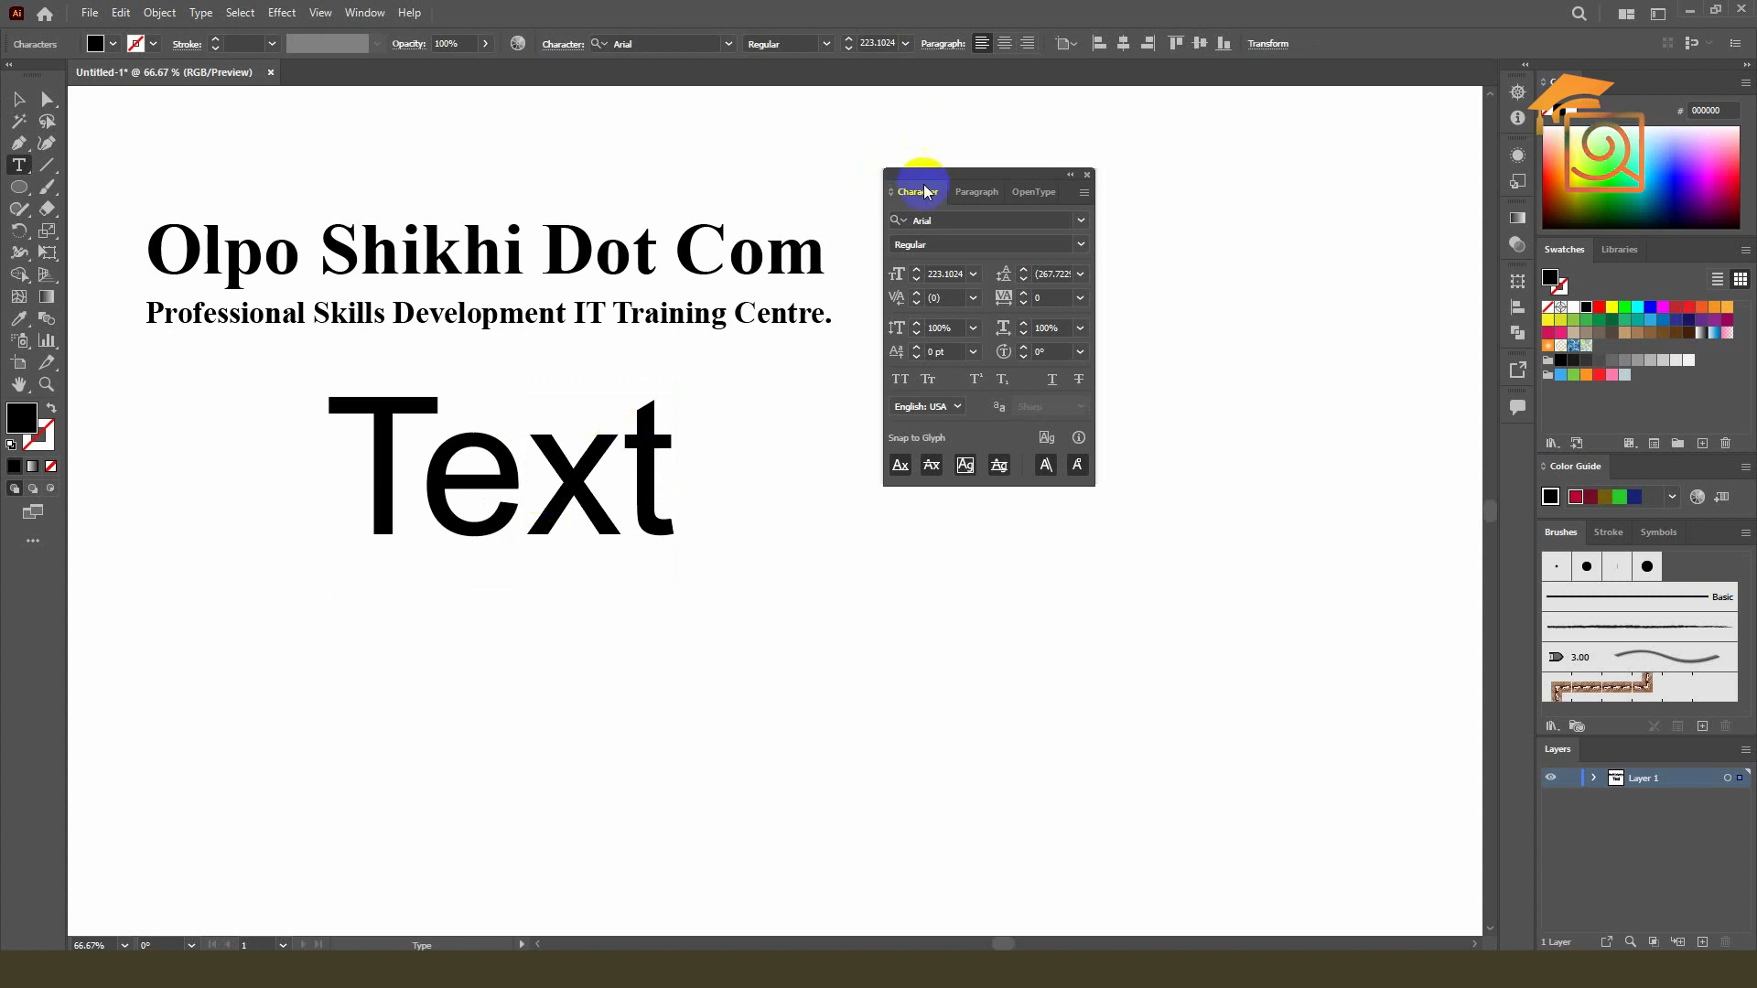
left_click(972, 297)
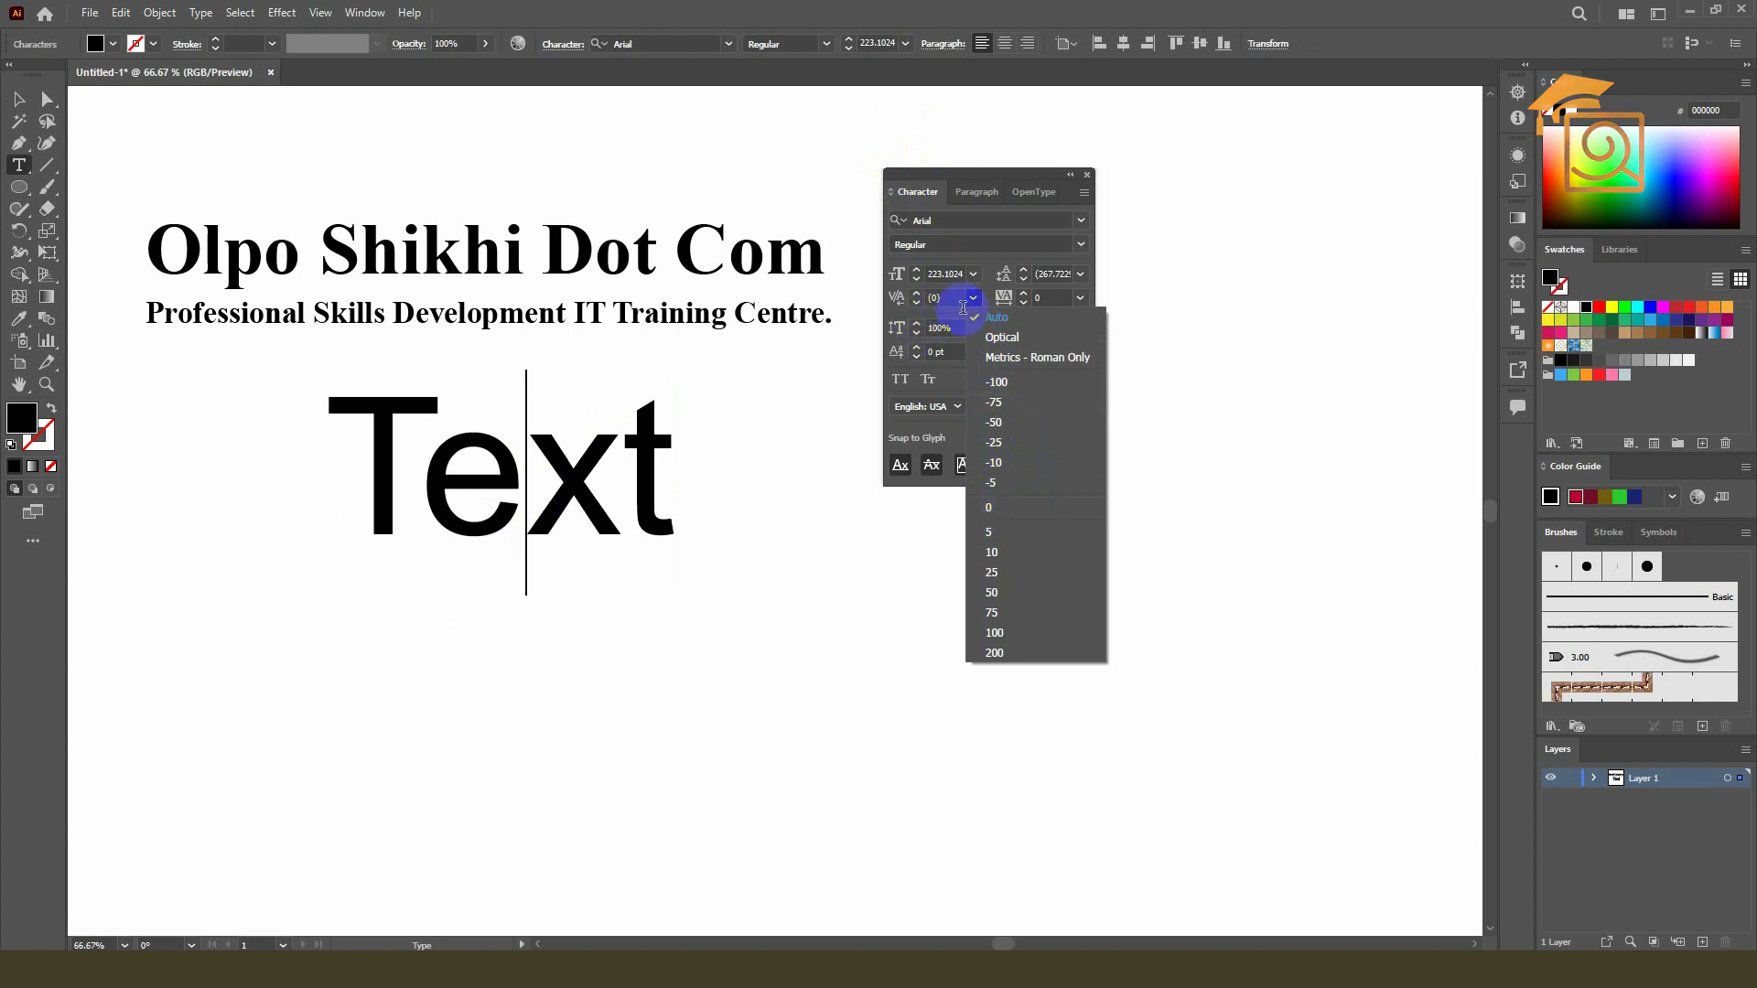
left_click(998, 462)
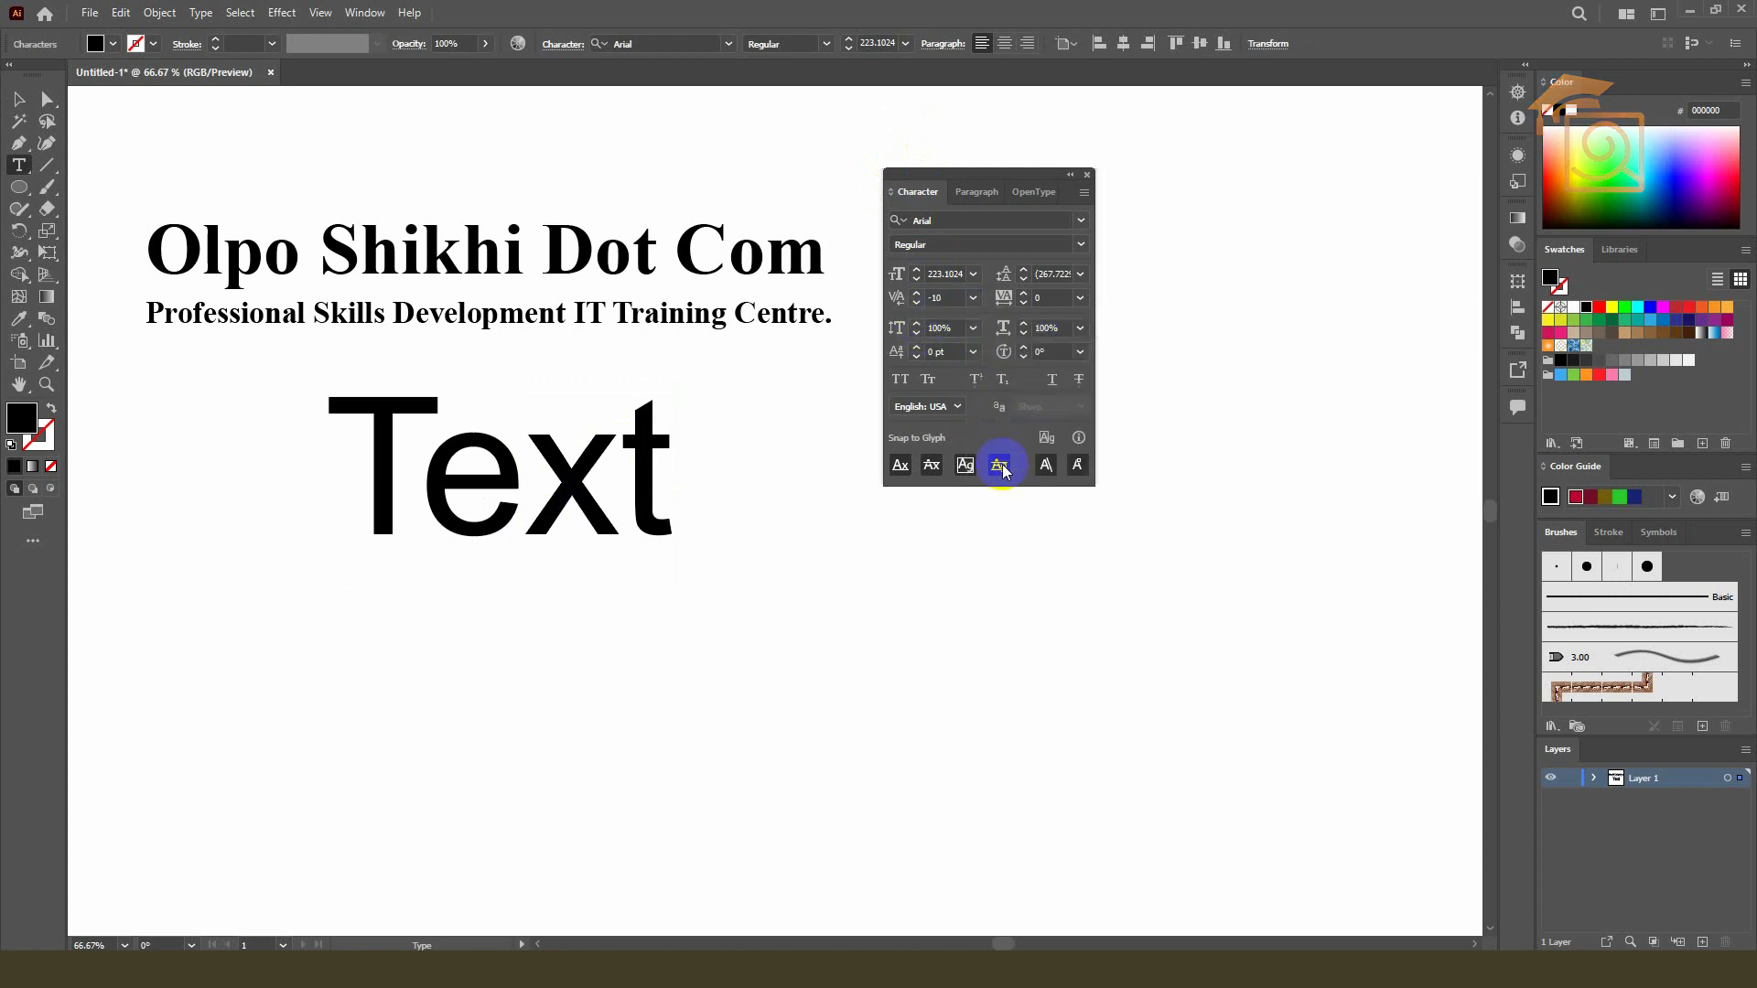
left_click(973, 297)
left_click(1013, 654)
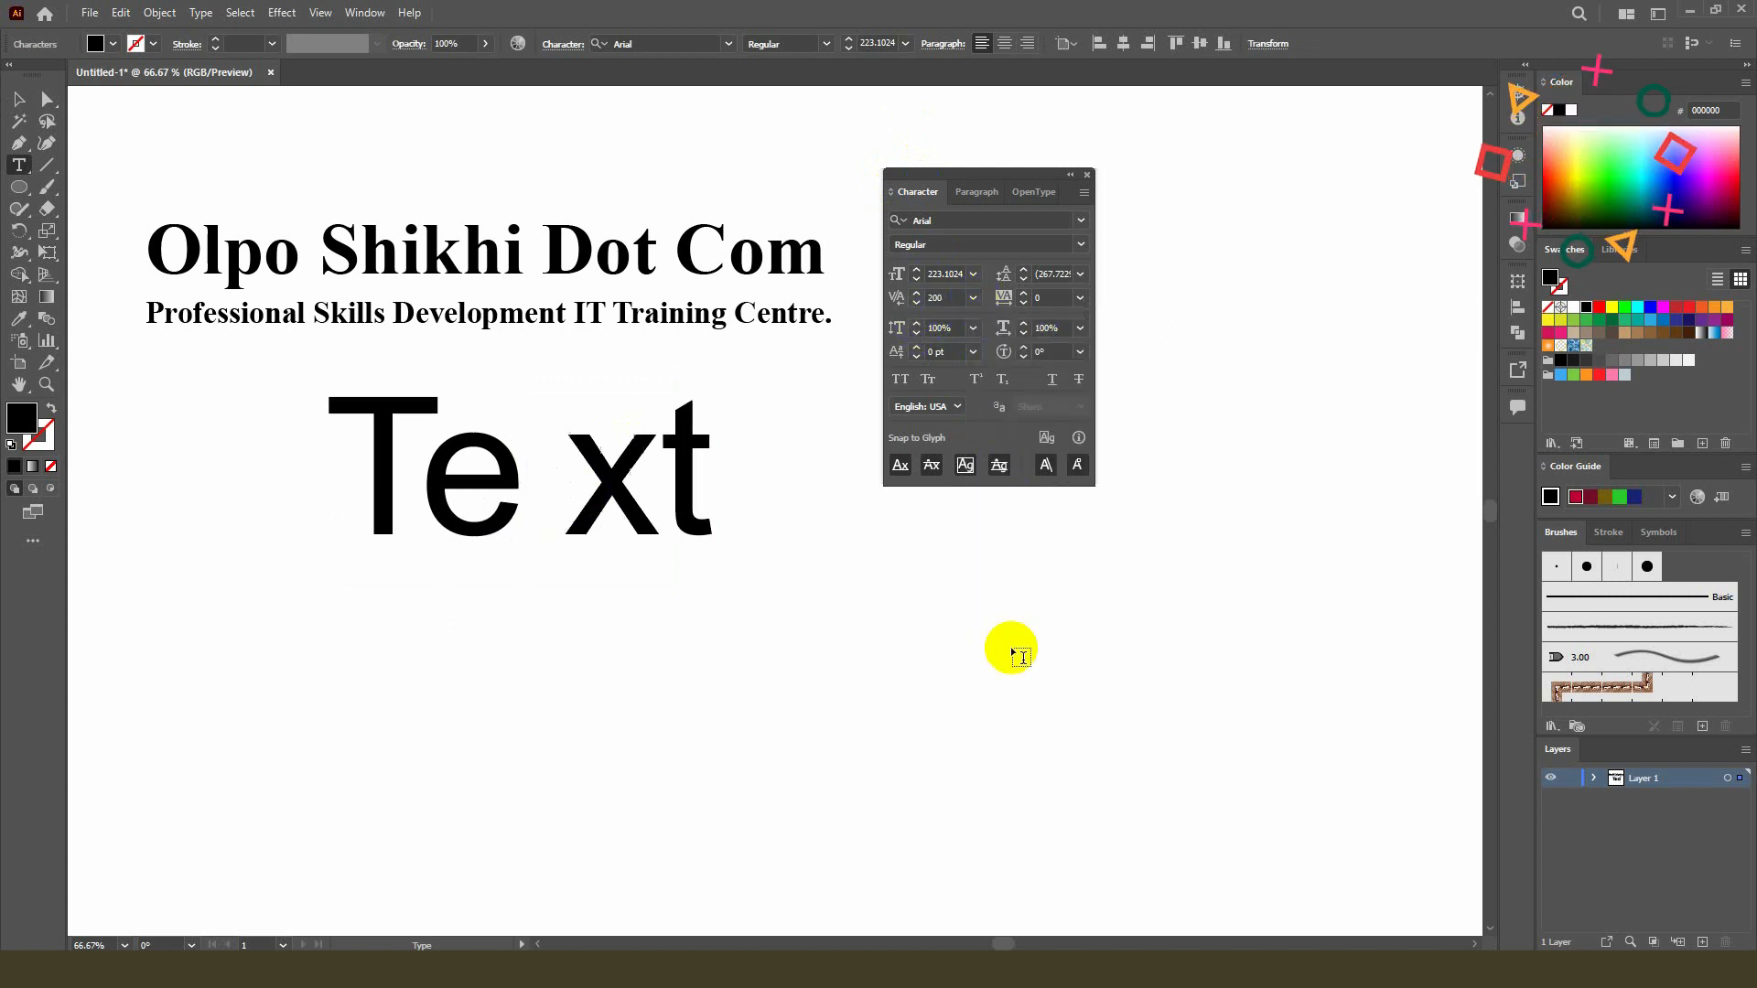
left_click(974, 298)
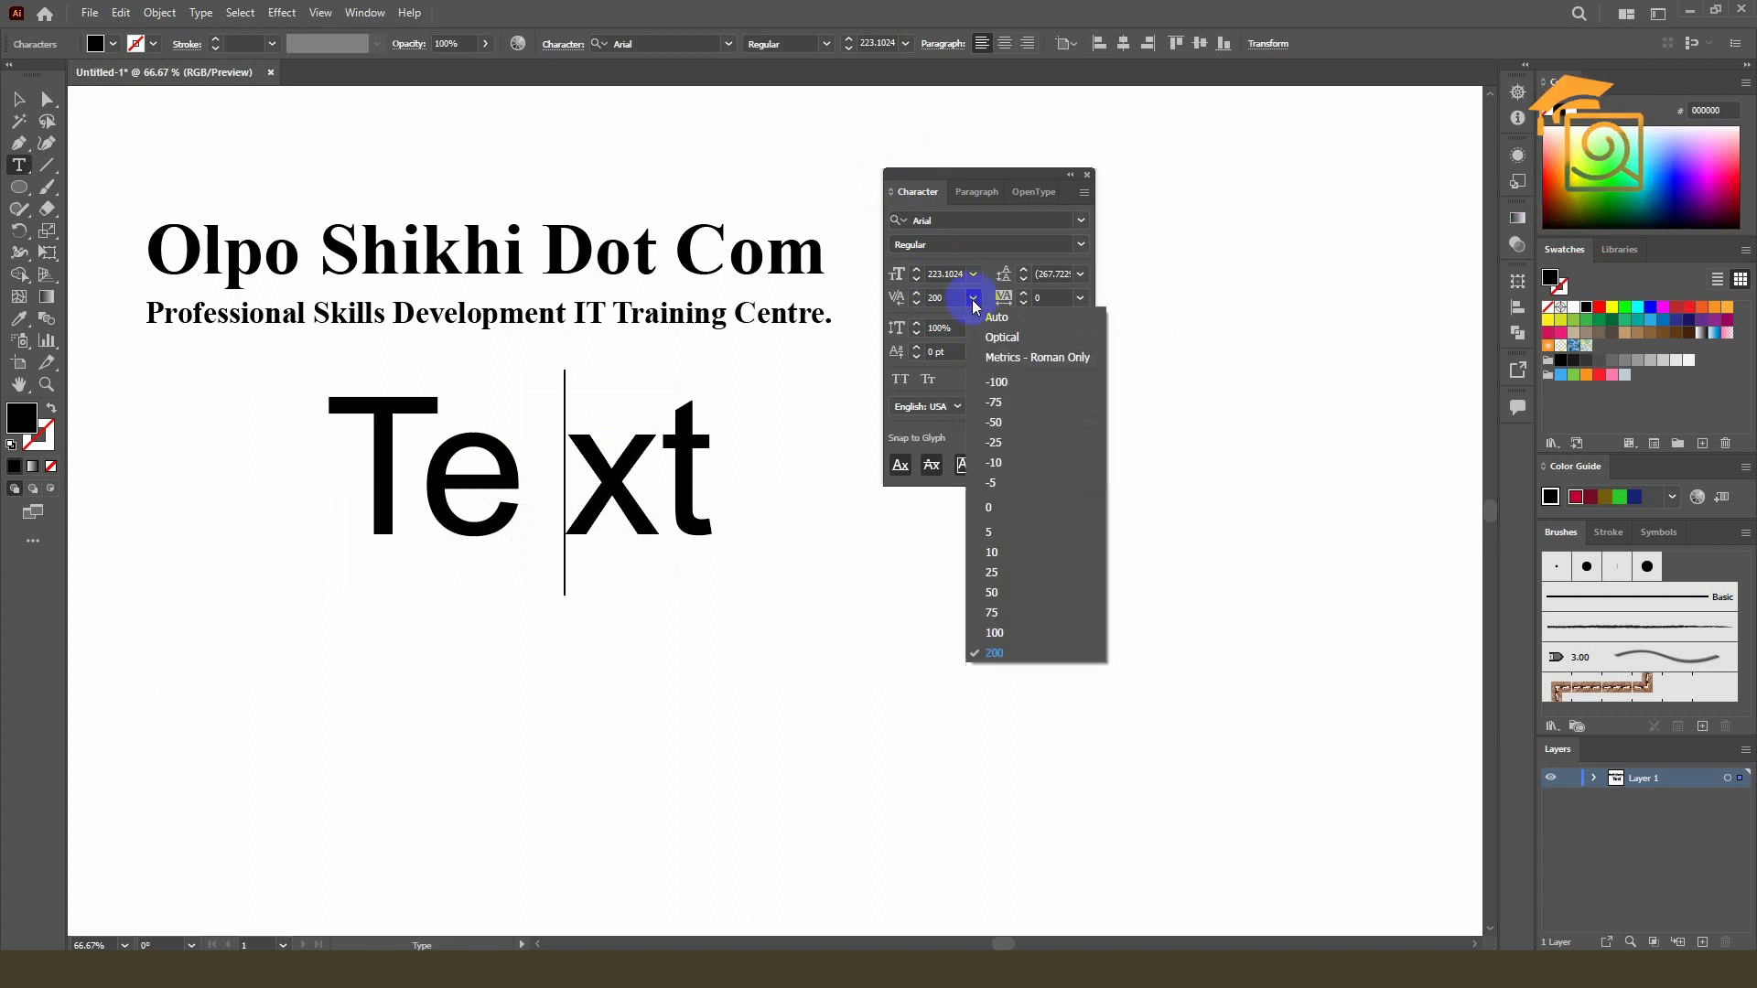
left_click(996, 389)
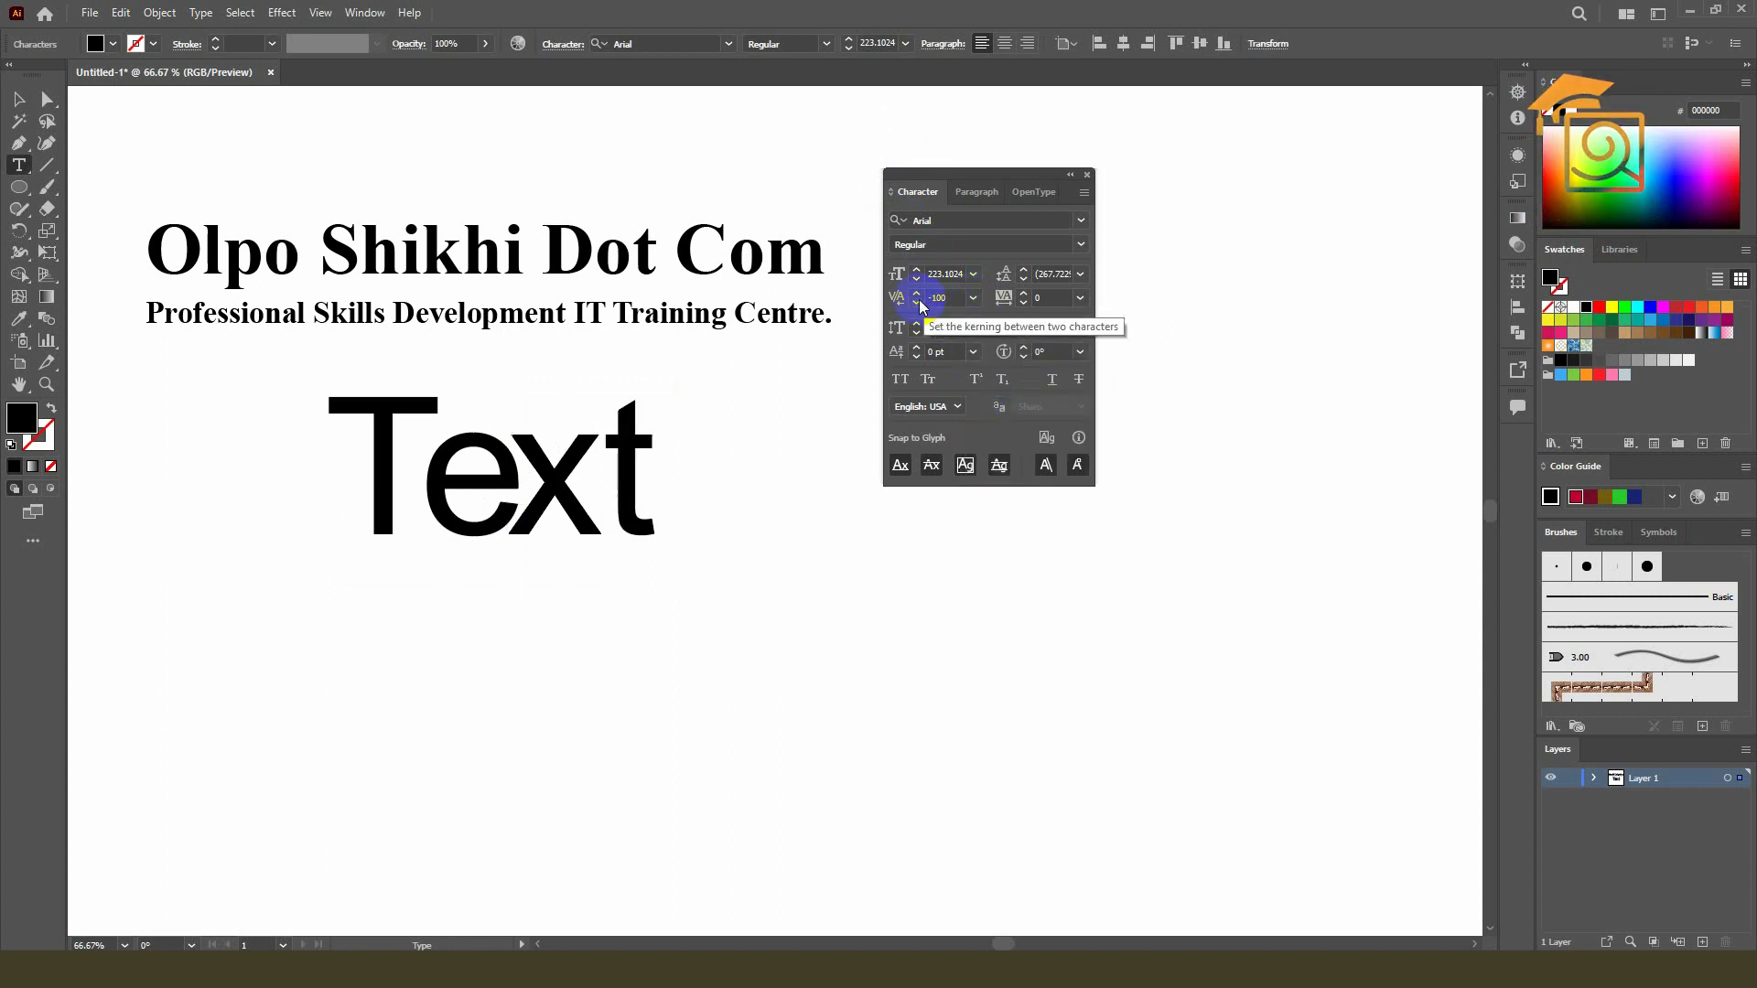
- Reset the kerning between "e" and "x" to Auto, raise it to 15 and lower it to about -30
left_click(972, 301)
left_click(992, 322)
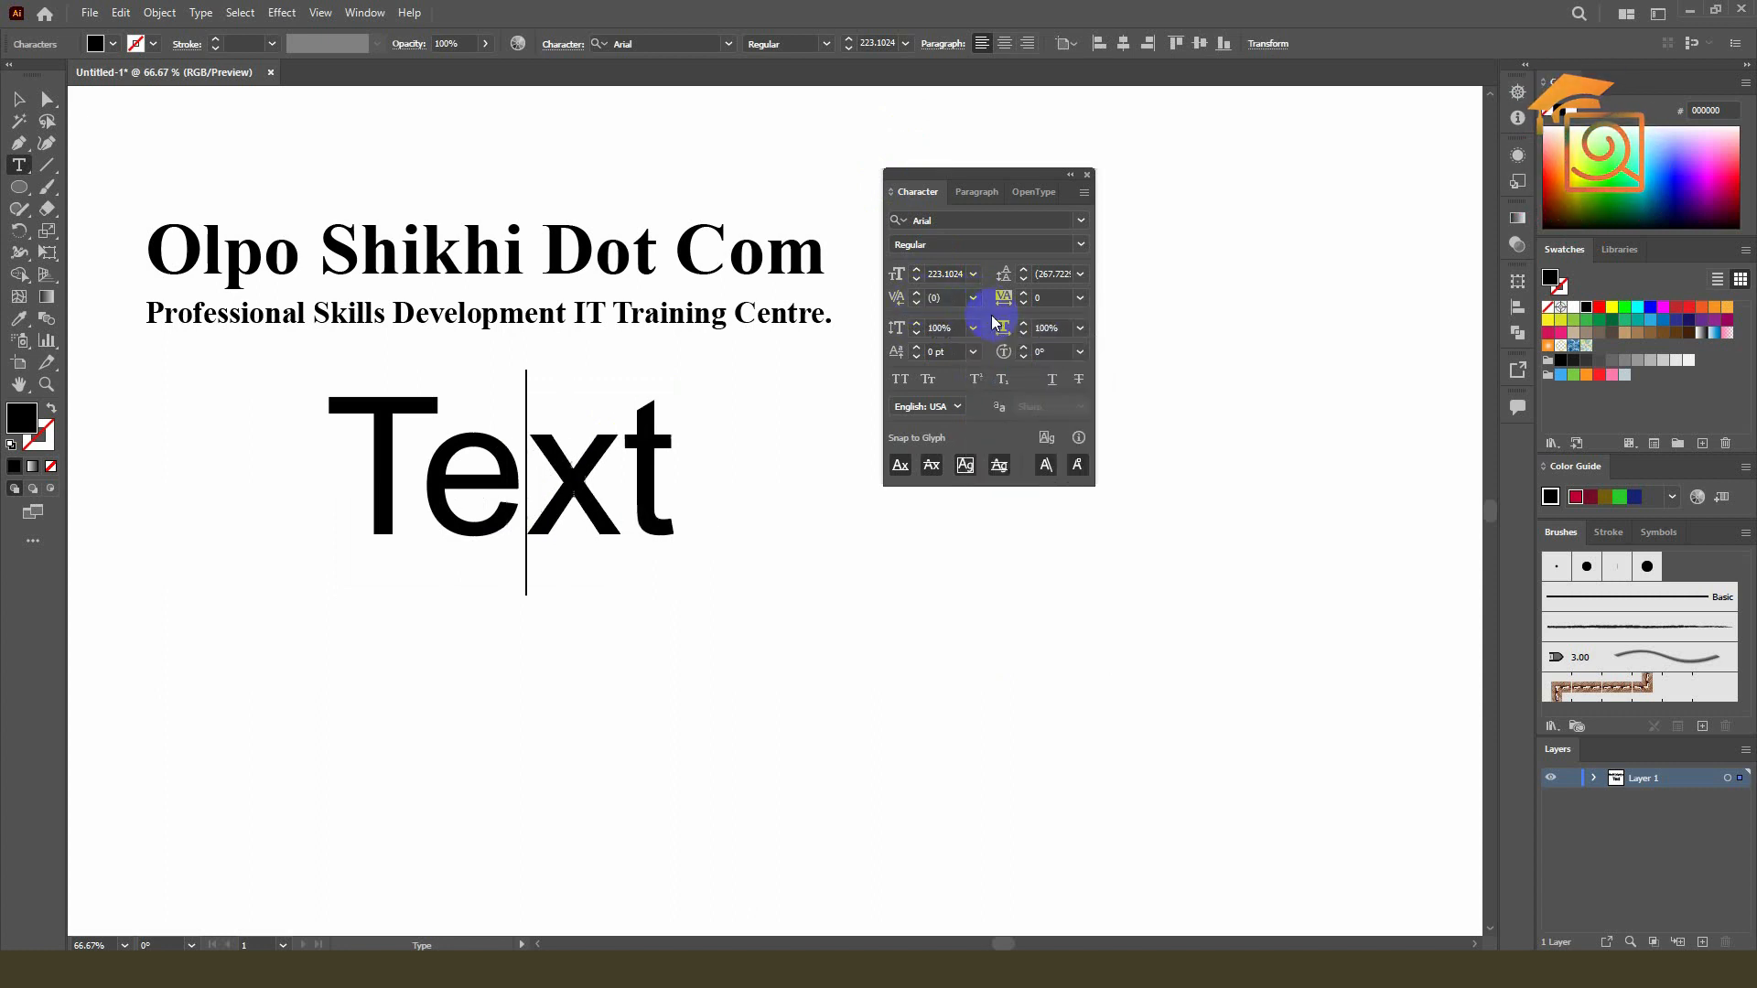
left_click(916, 293)
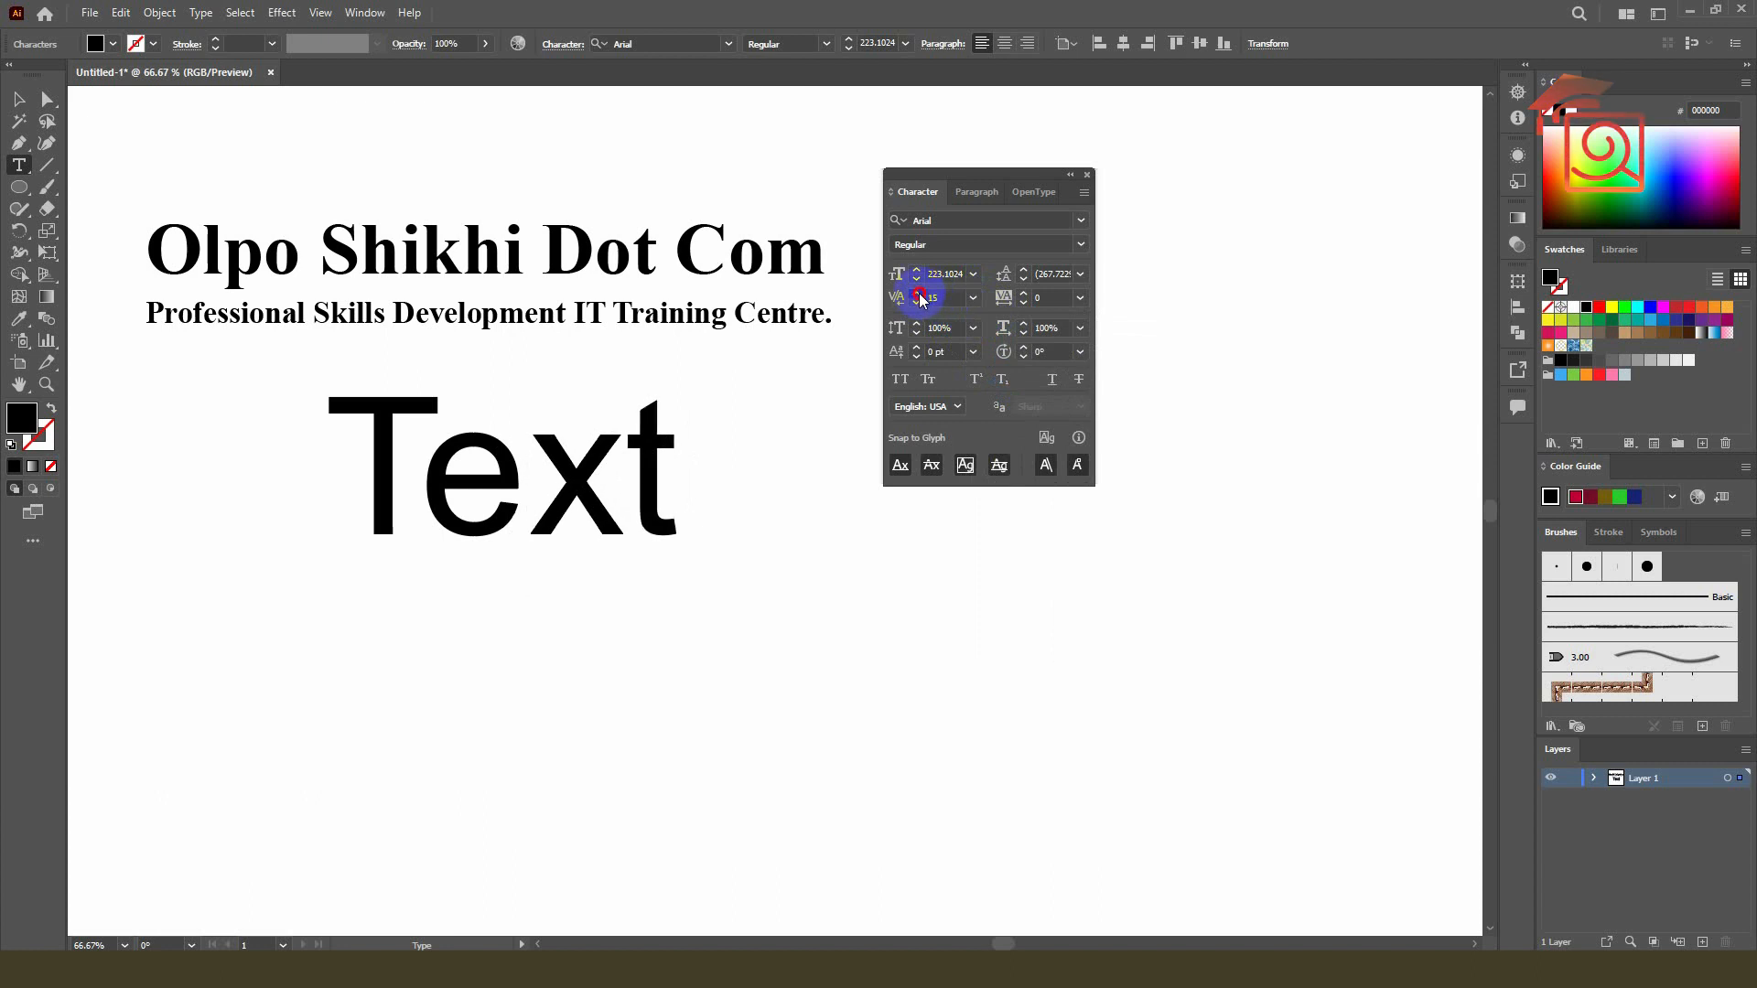
left_click(917, 303)
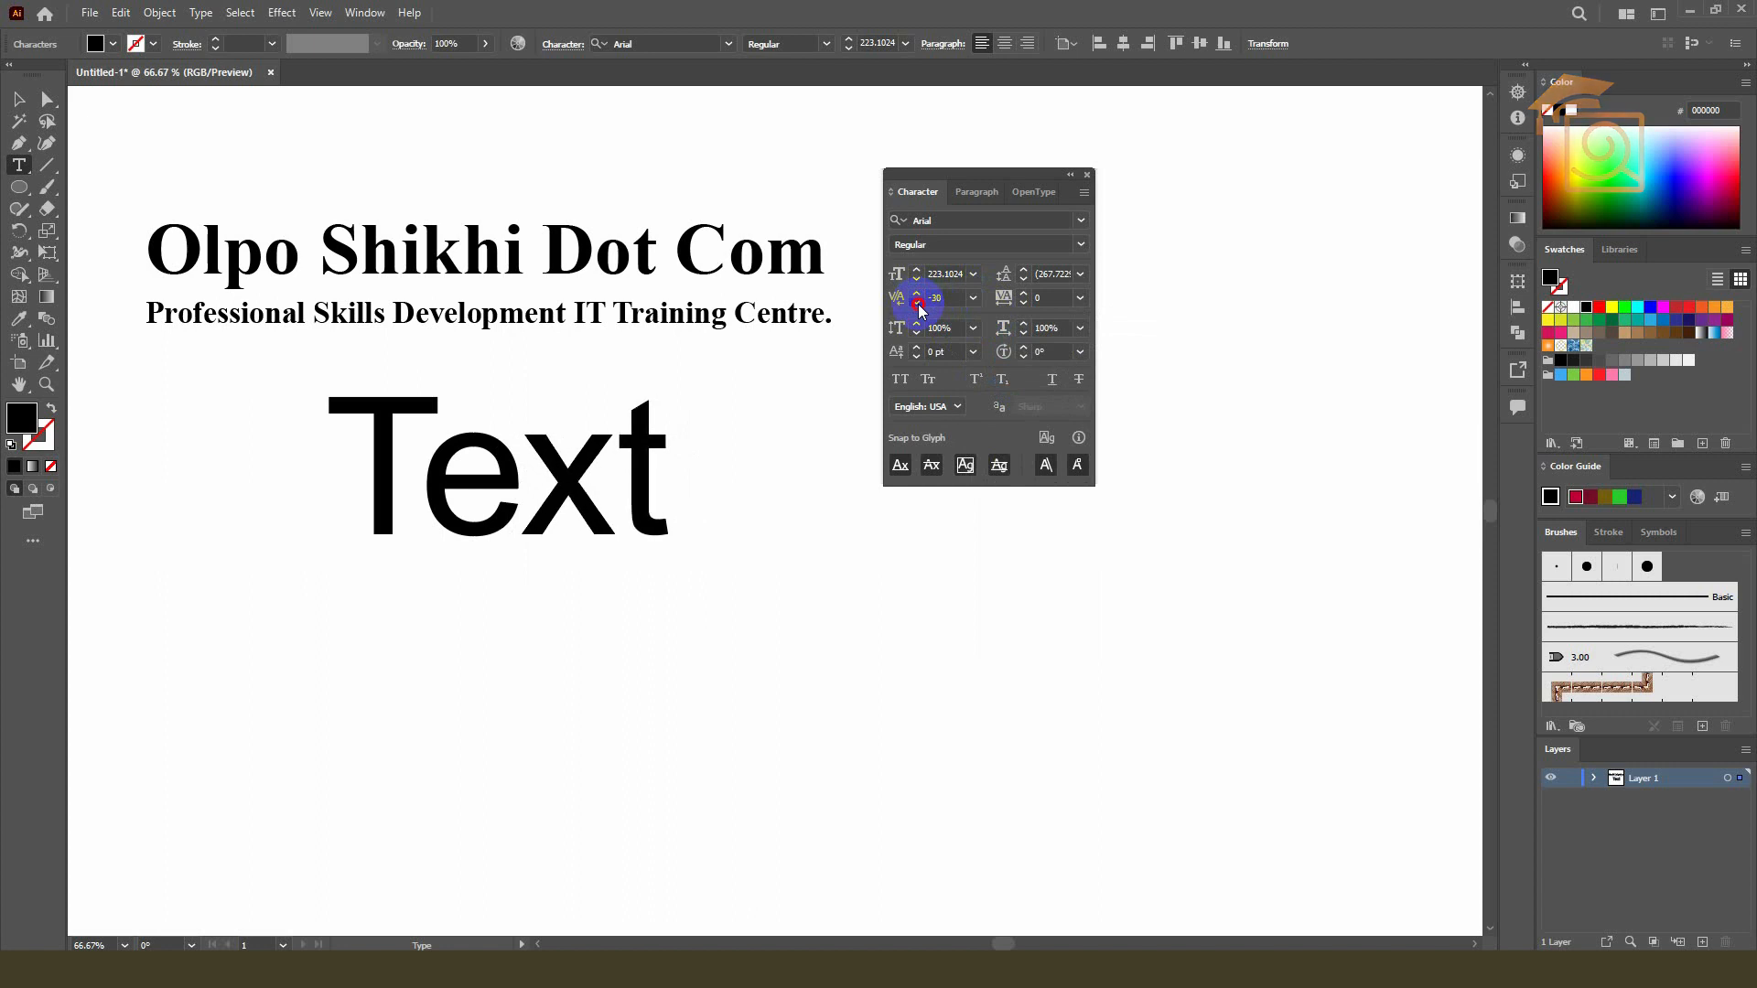
- Tighten the kerning between the "T" and "e" of "Text" to -196
left_click(570, 438)
left_click(425, 459)
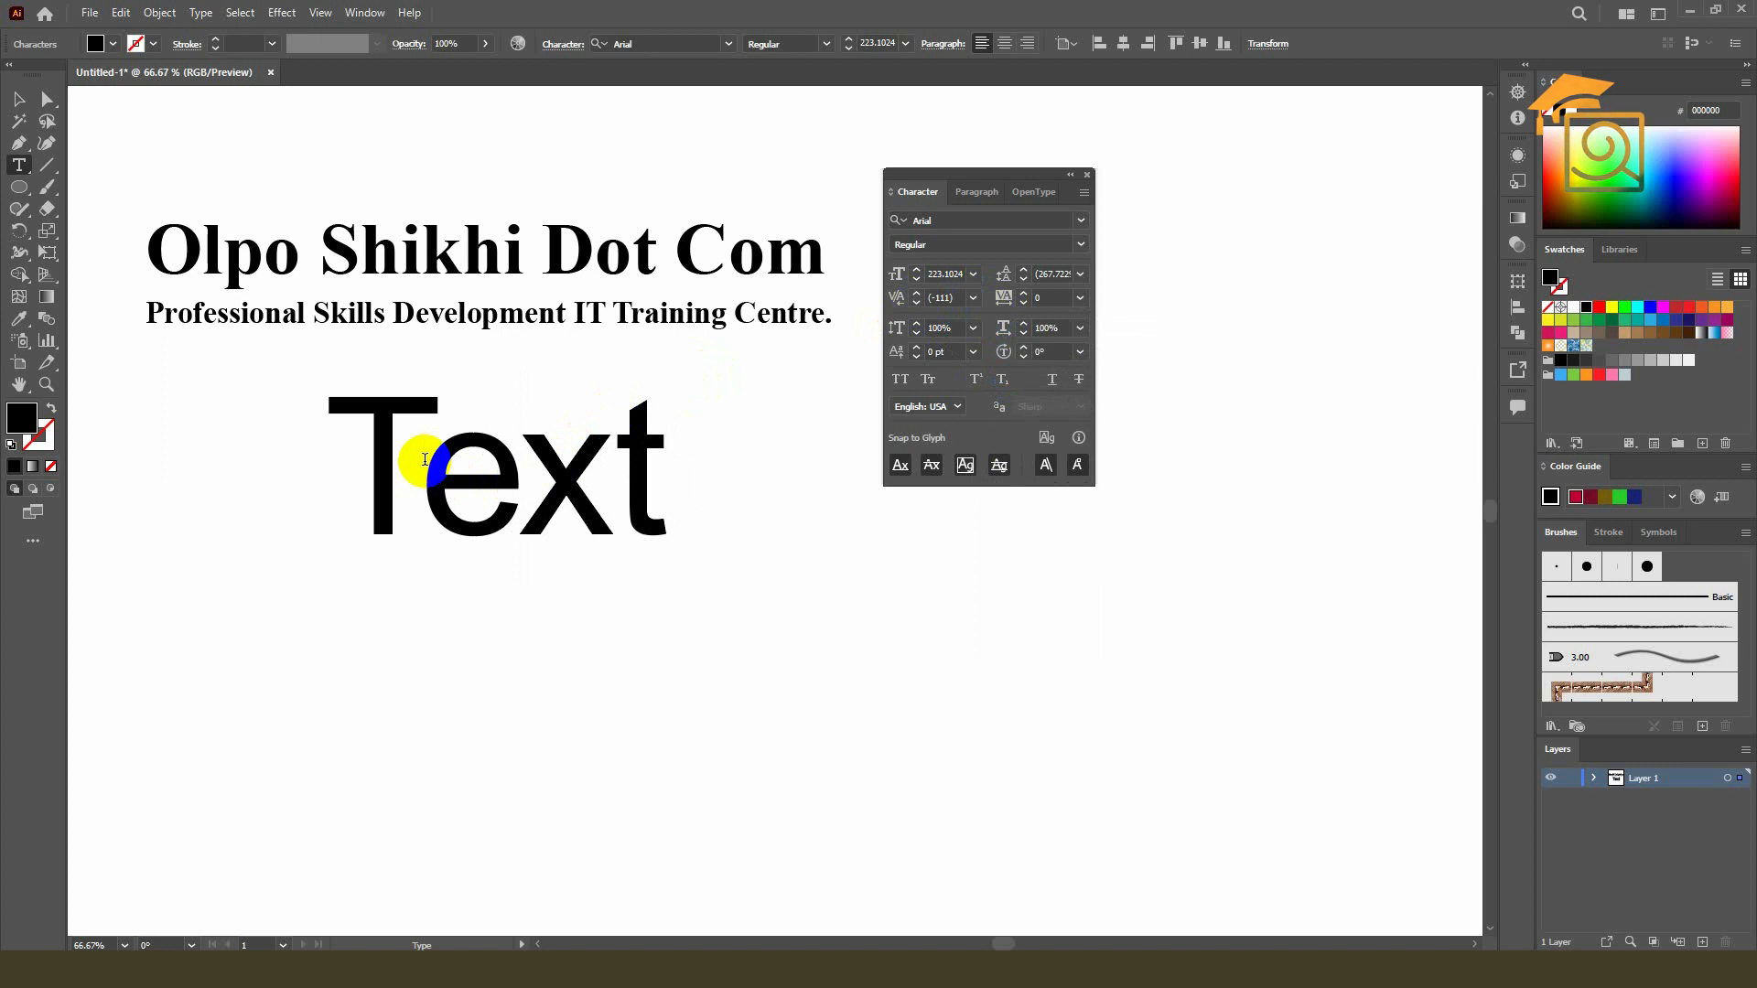
left_click(928, 297)
left_click(916, 302)
left_click(916, 303)
left_click(916, 303)
left_click(916, 303)
left_click(916, 303)
left_click(916, 303)
left_click(916, 303)
left_click(916, 303)
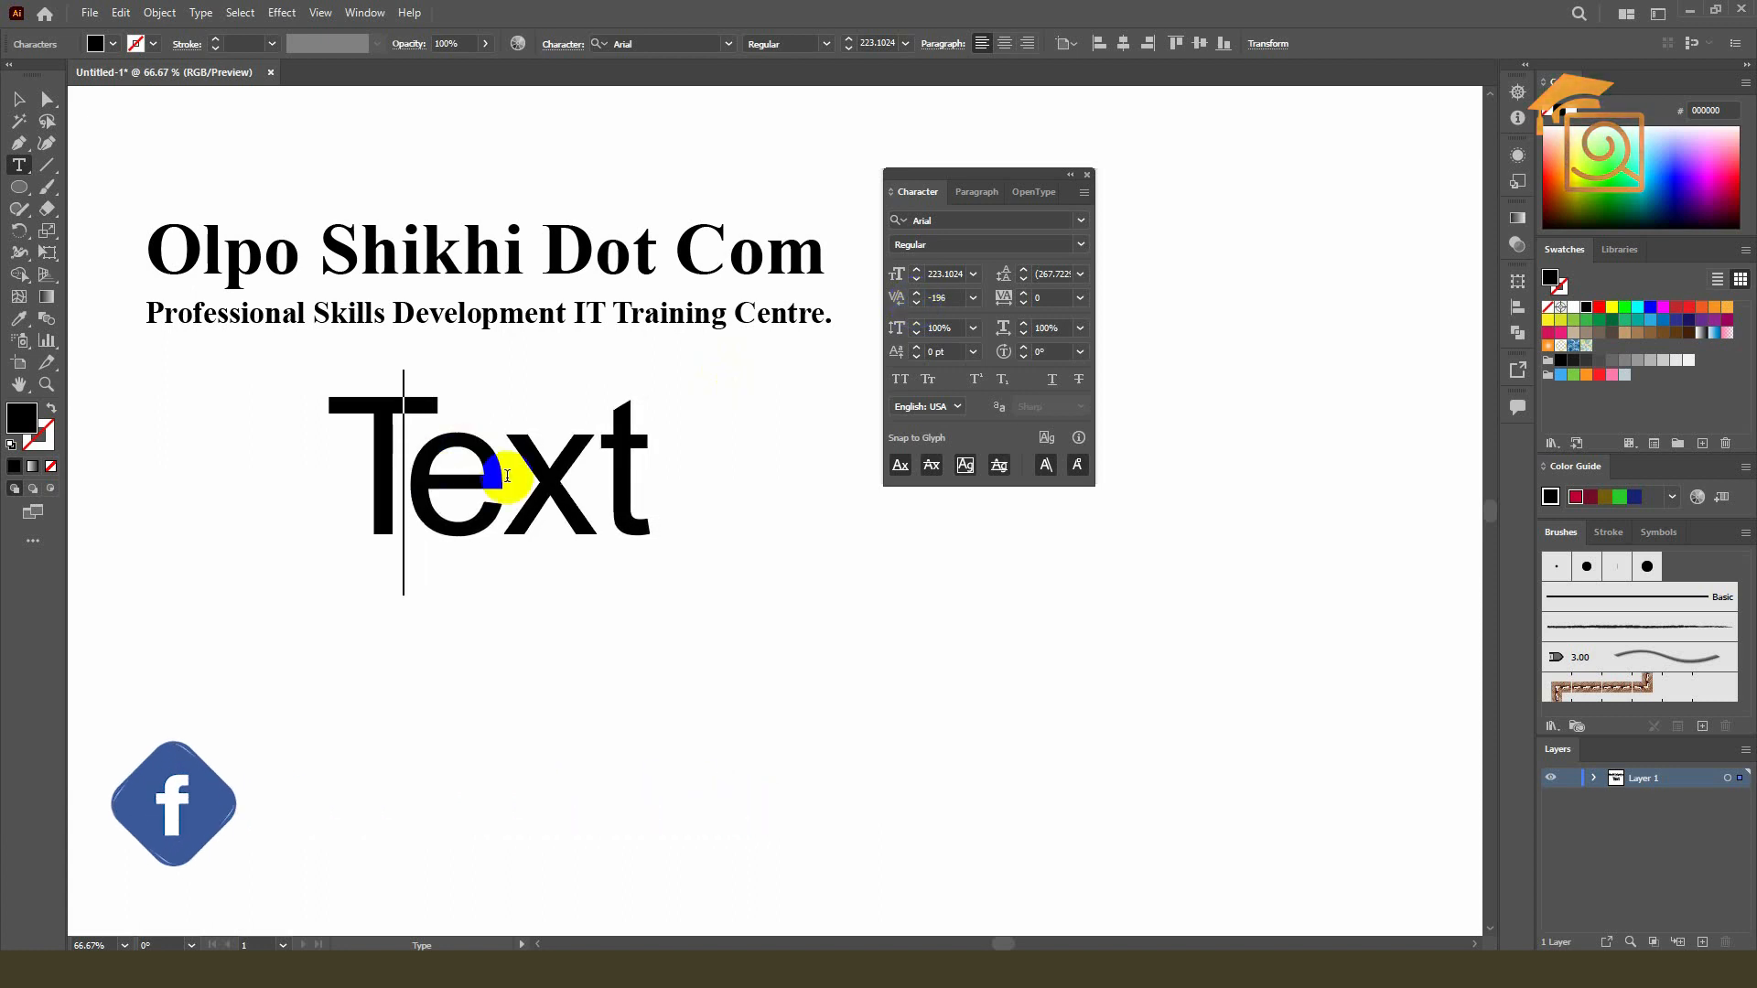
- Place a copy of the manually kerned "Text" below the original and set the copy's kerning to Auto
left_click(18, 108)
left_click_drag(439, 380, 577, 693)
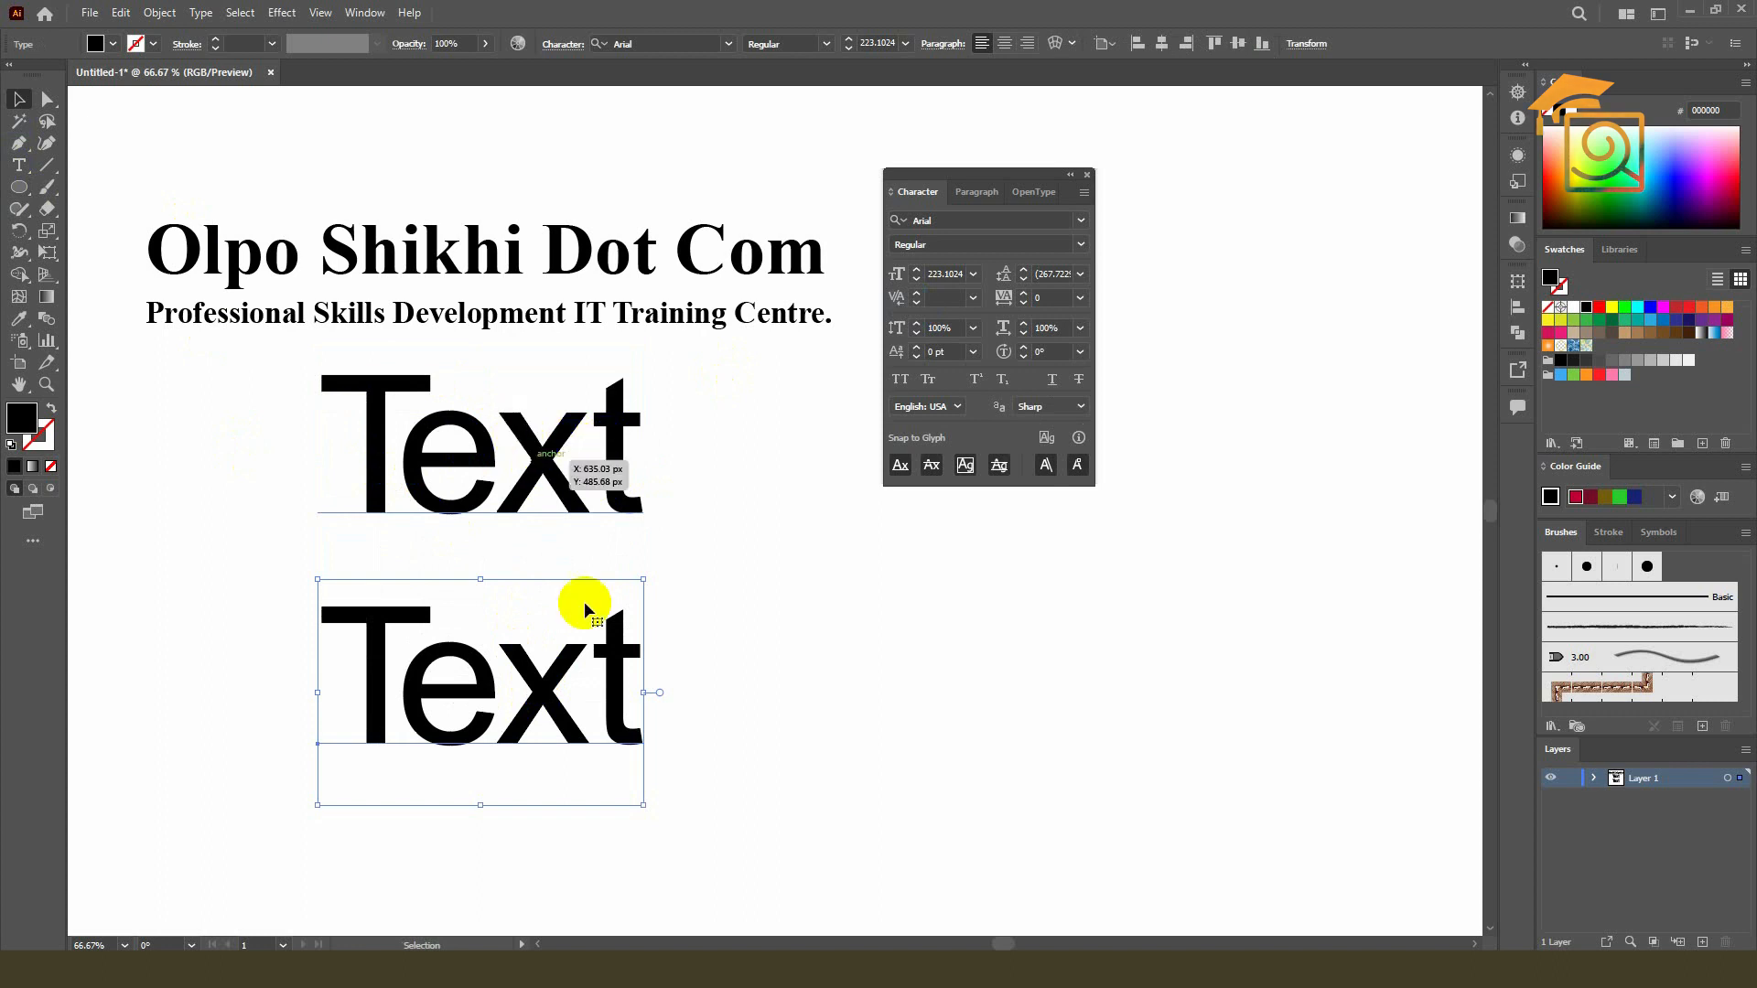
left_click(952, 290)
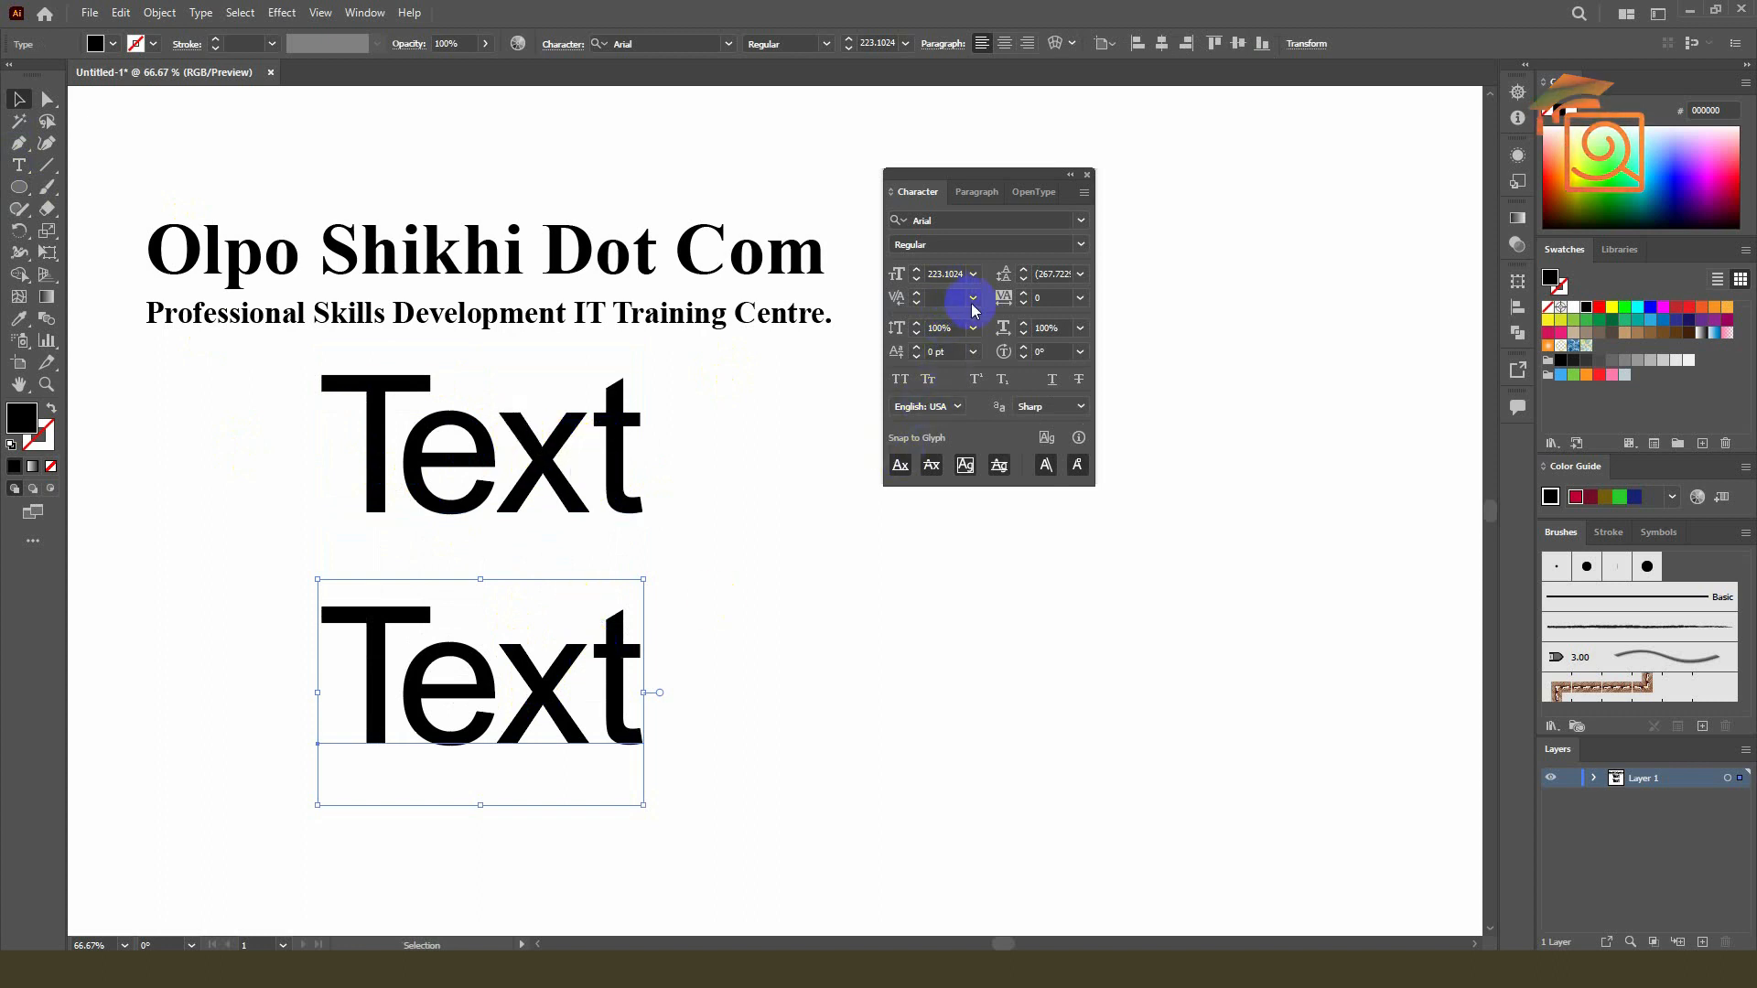
left_click(972, 304)
left_click(995, 325)
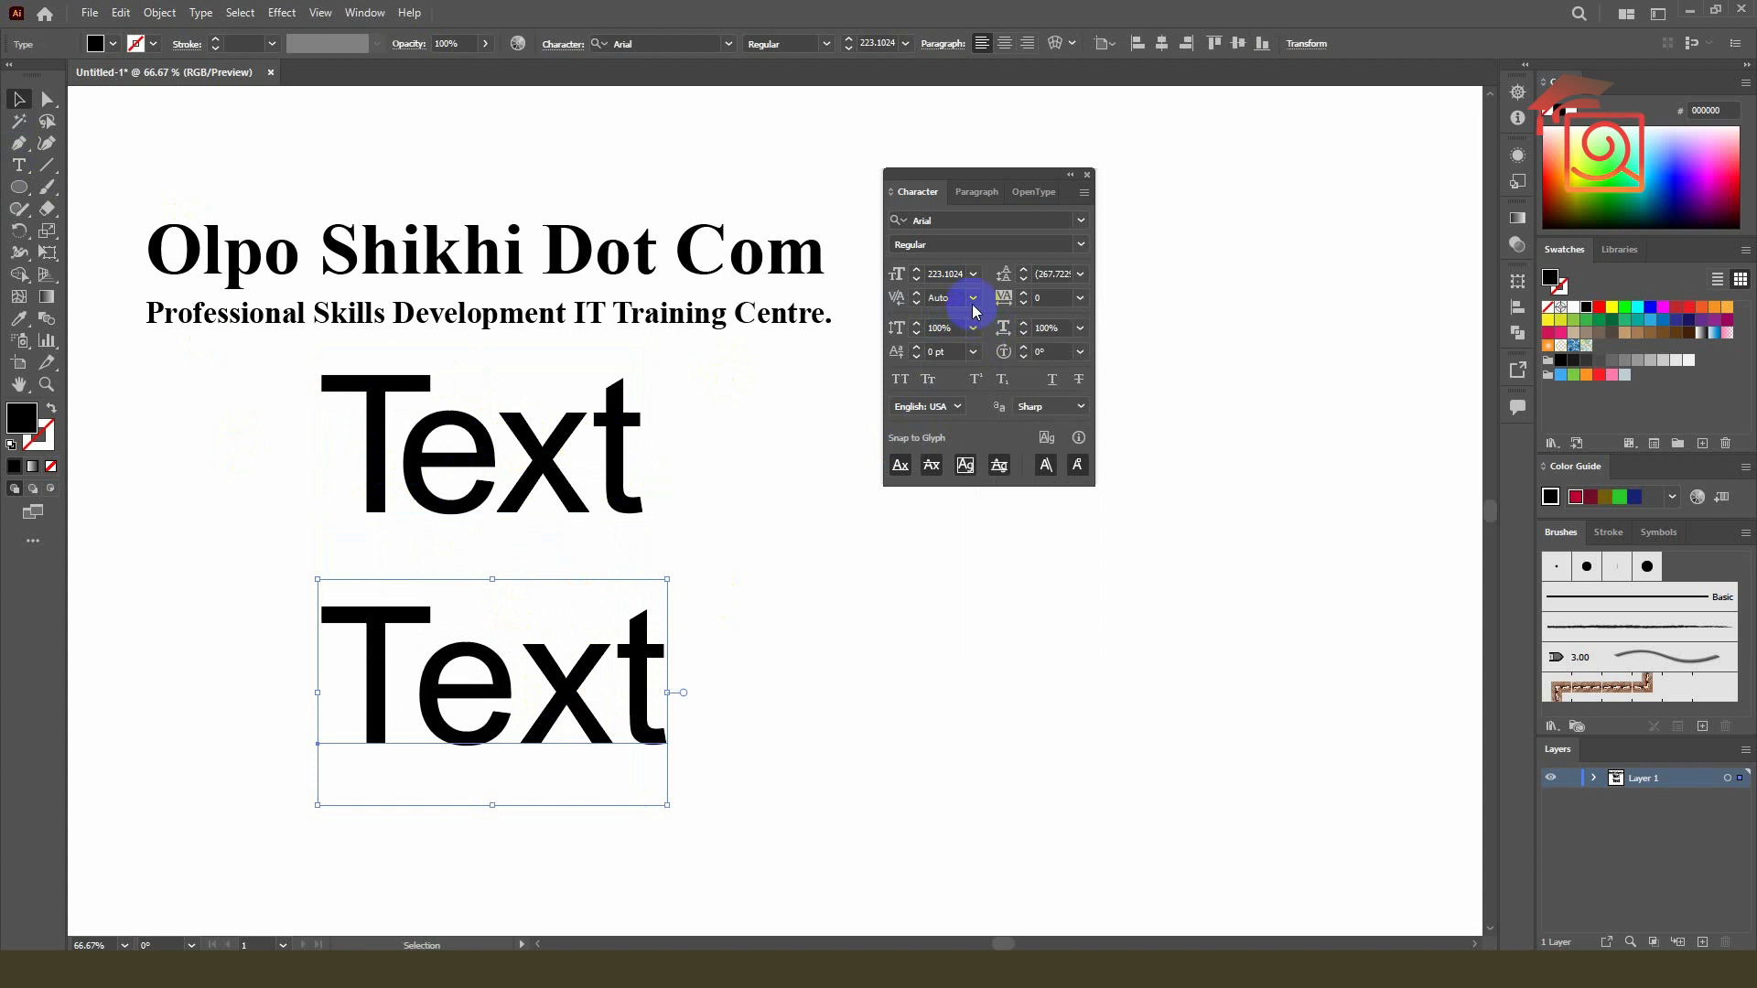
- Switch the lower "Text" copy's kerning to Optical, then Metrics - Roman Only, and back to Auto
left_click(973, 300)
left_click(993, 337)
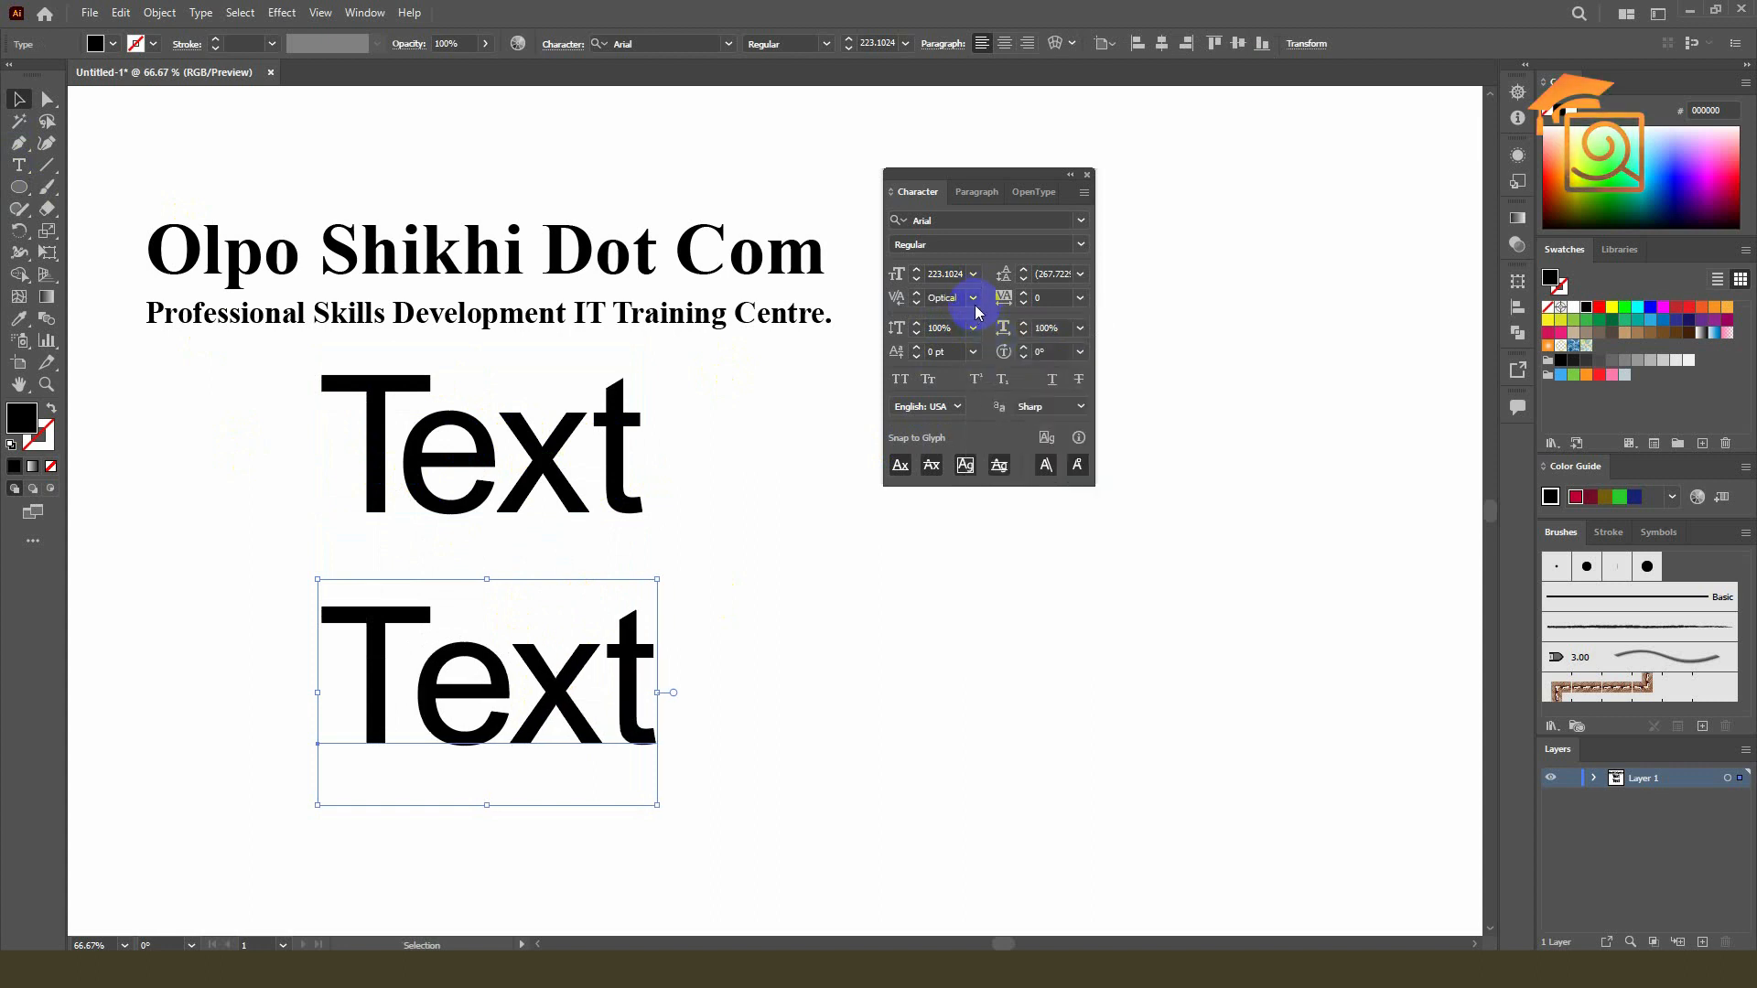
left_click(976, 305)
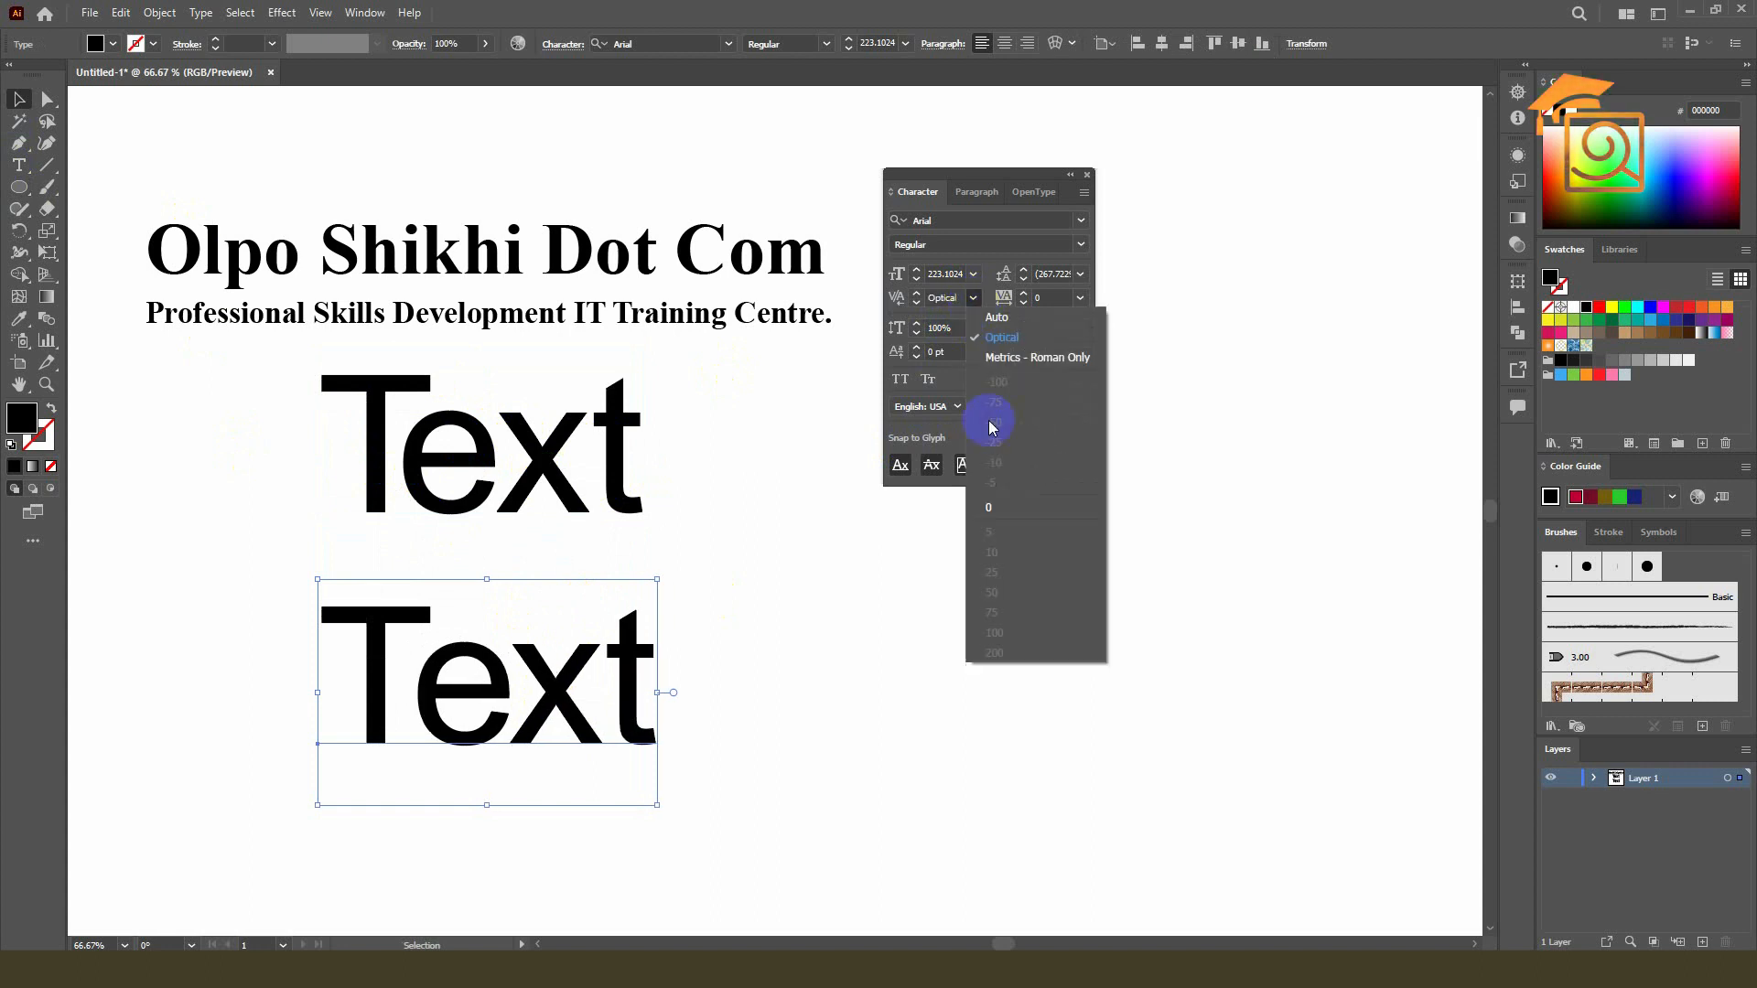
left_click(1013, 358)
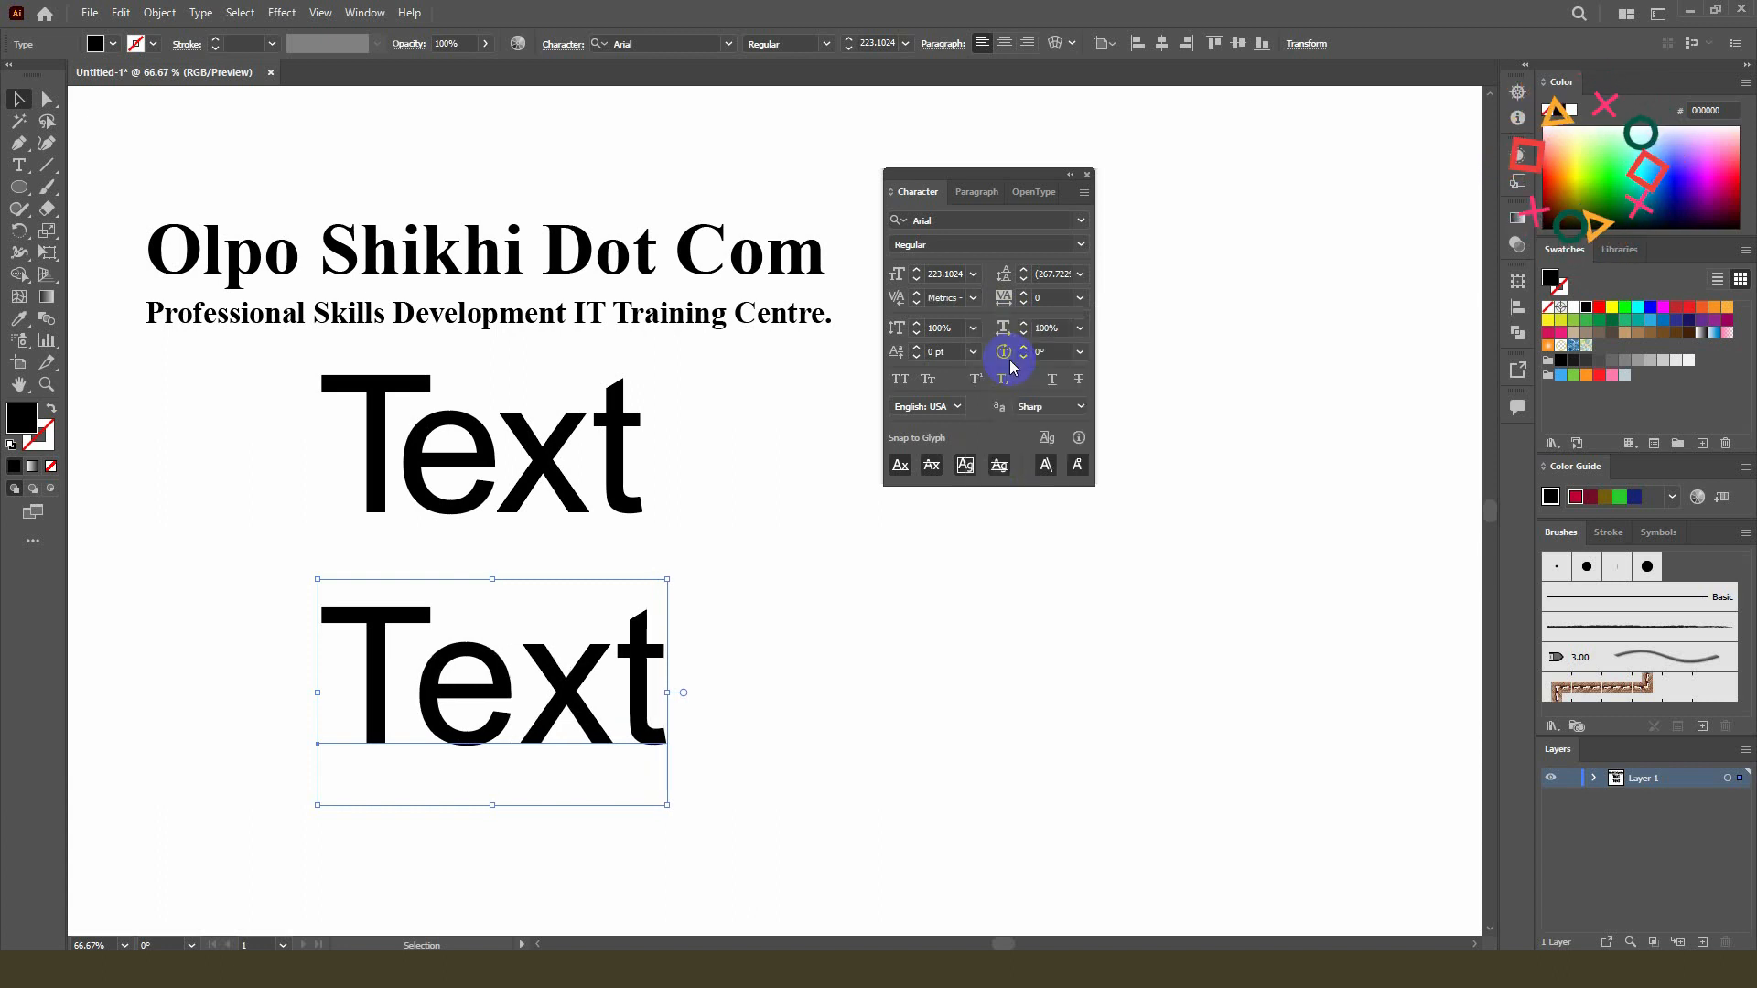
left_click(973, 299)
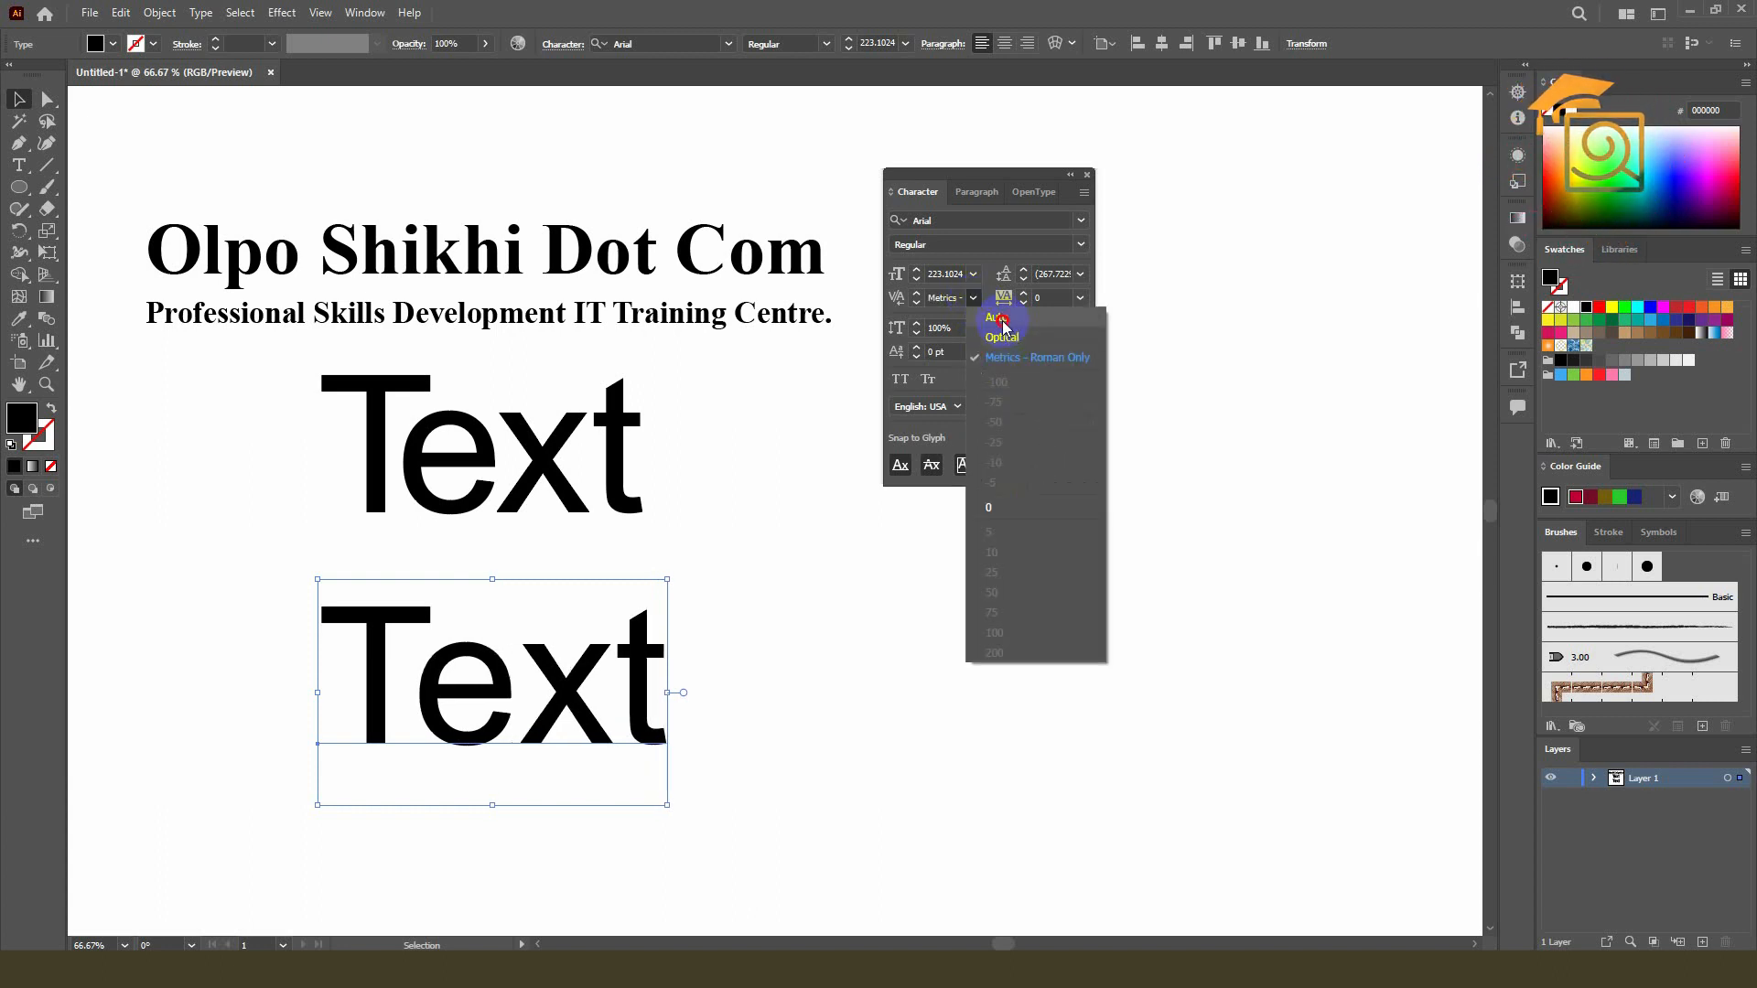
left_click(1002, 325)
- Bring the two "Text" words closer together and shift them to the lower-right area of the artboard, leaving a small gap between them
mouse_move(635, 673)
left_mouse_down()
mouse_move(627, 622)
mouse_move(616, 636)
mouse_move(631, 641)
left_mouse_up()
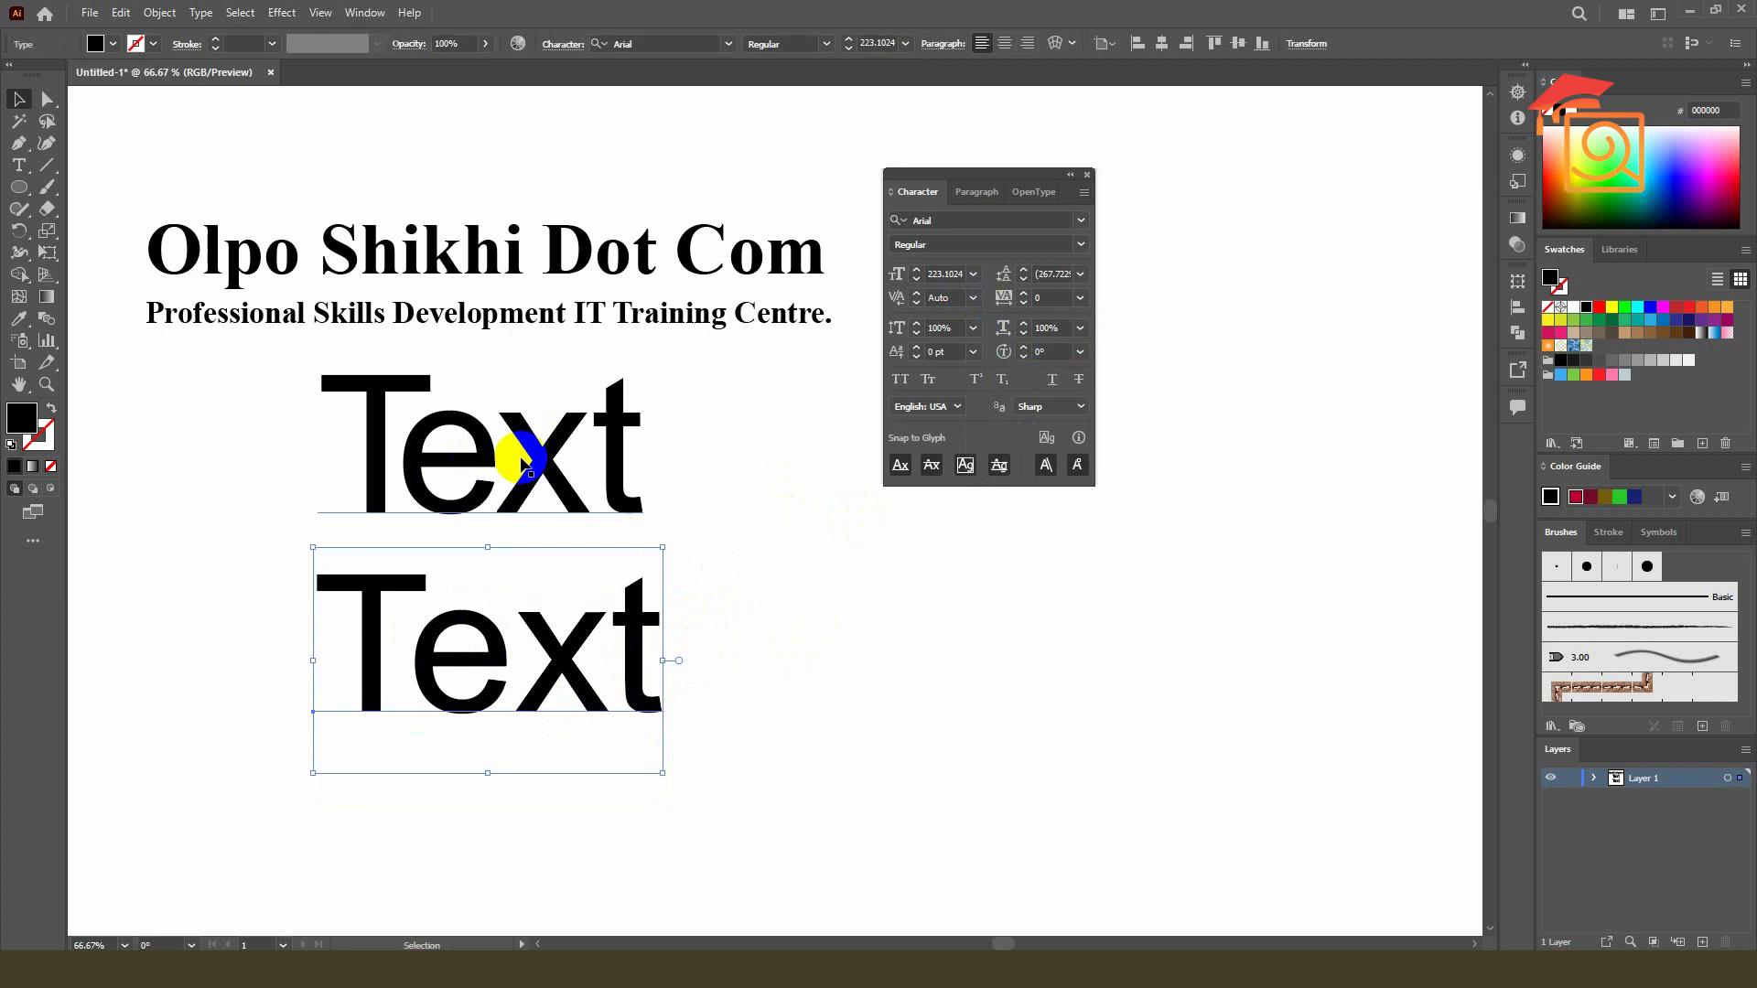
left_click_drag(521, 462, 506, 497)
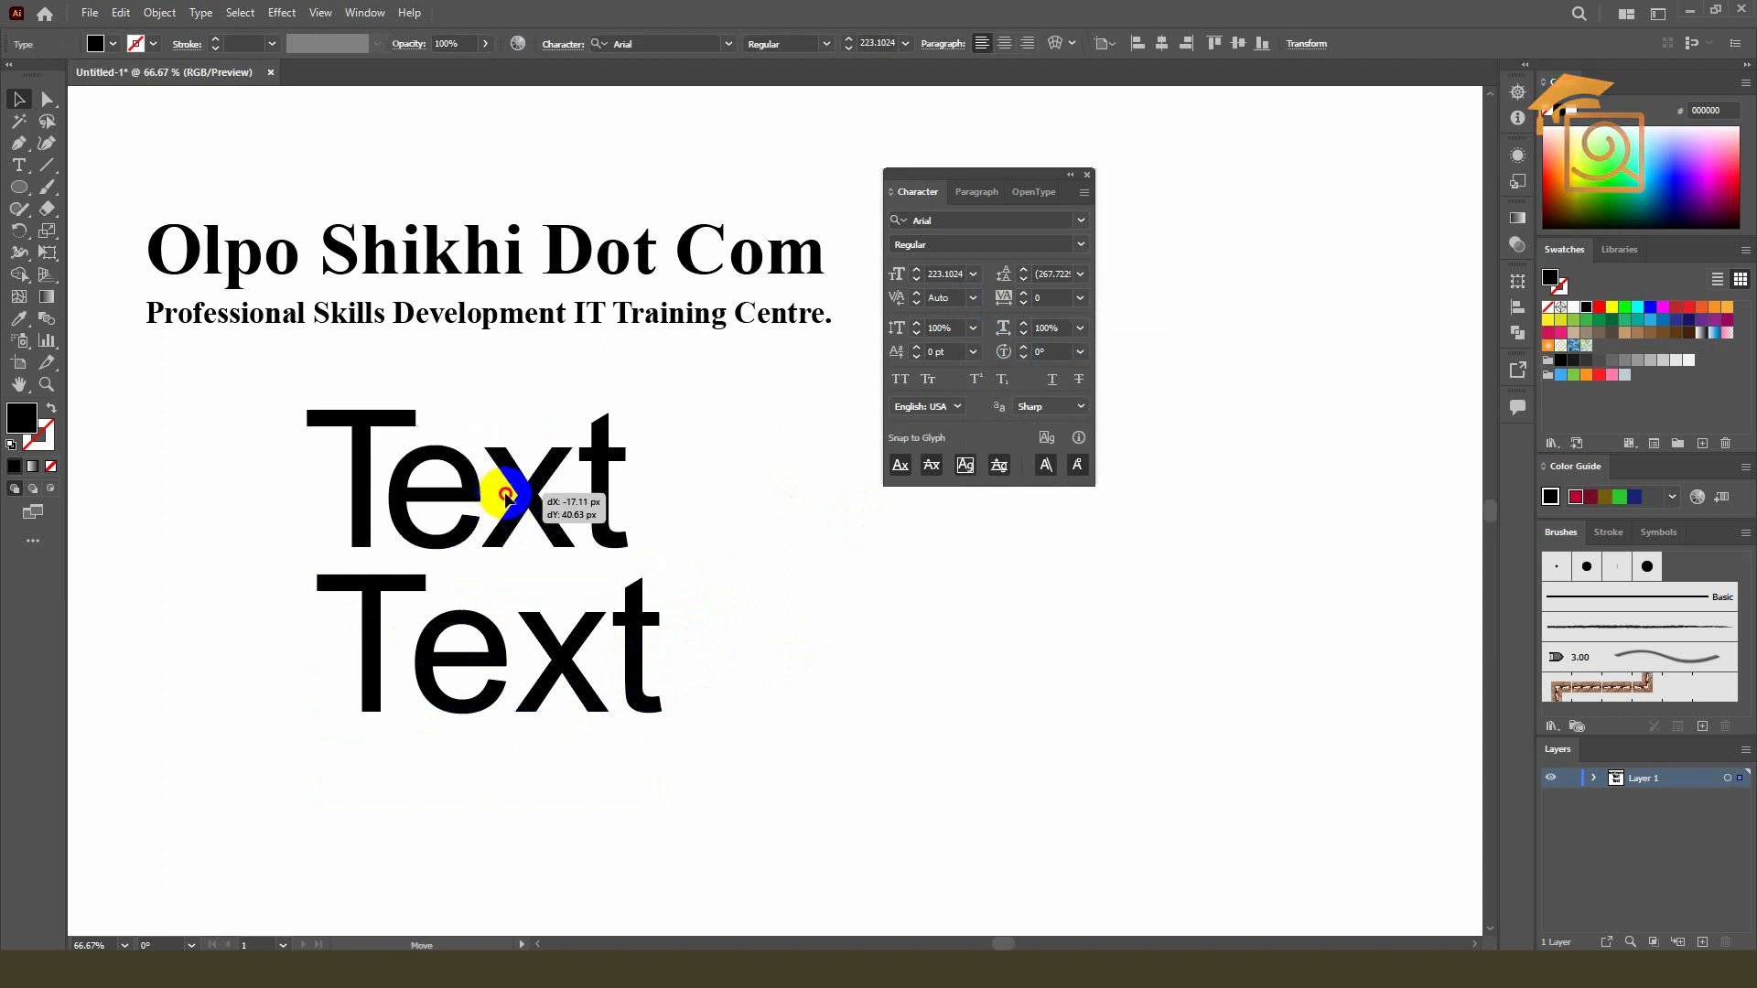
left_click_drag(710, 805, 310, 383)
left_click_drag(543, 501, 1031, 636)
mouse_move(1080, 807)
left_mouse_down()
mouse_move(462, 544)
mouse_move(468, 523)
mouse_move(1144, 896)
mouse_move(1092, 833)
left_mouse_up()
left_click(1048, 302)
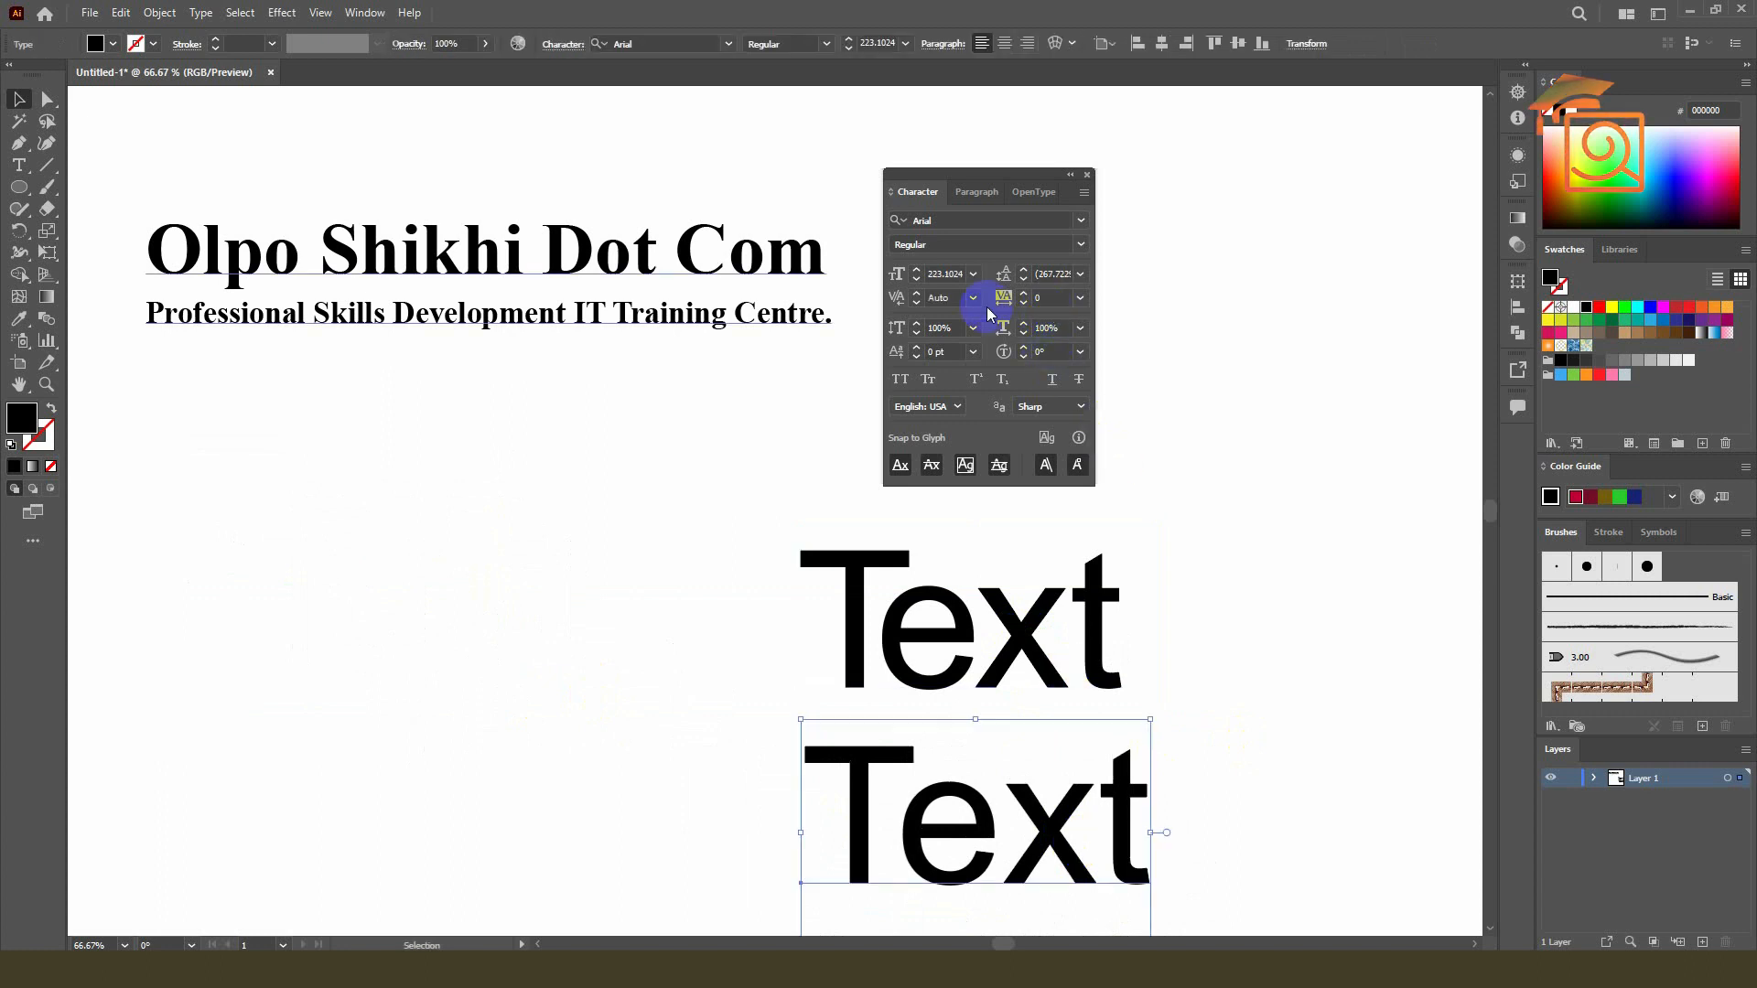
left_click(595, 640)
- Add a new point text reading "JS PRODUCTION" in the empty area below the two-line text block
scroll(568, 525, "left", 3)
scroll(568, 525, "down", 1)
left_click(20, 187)
left_click(19, 165)
left_click(282, 493)
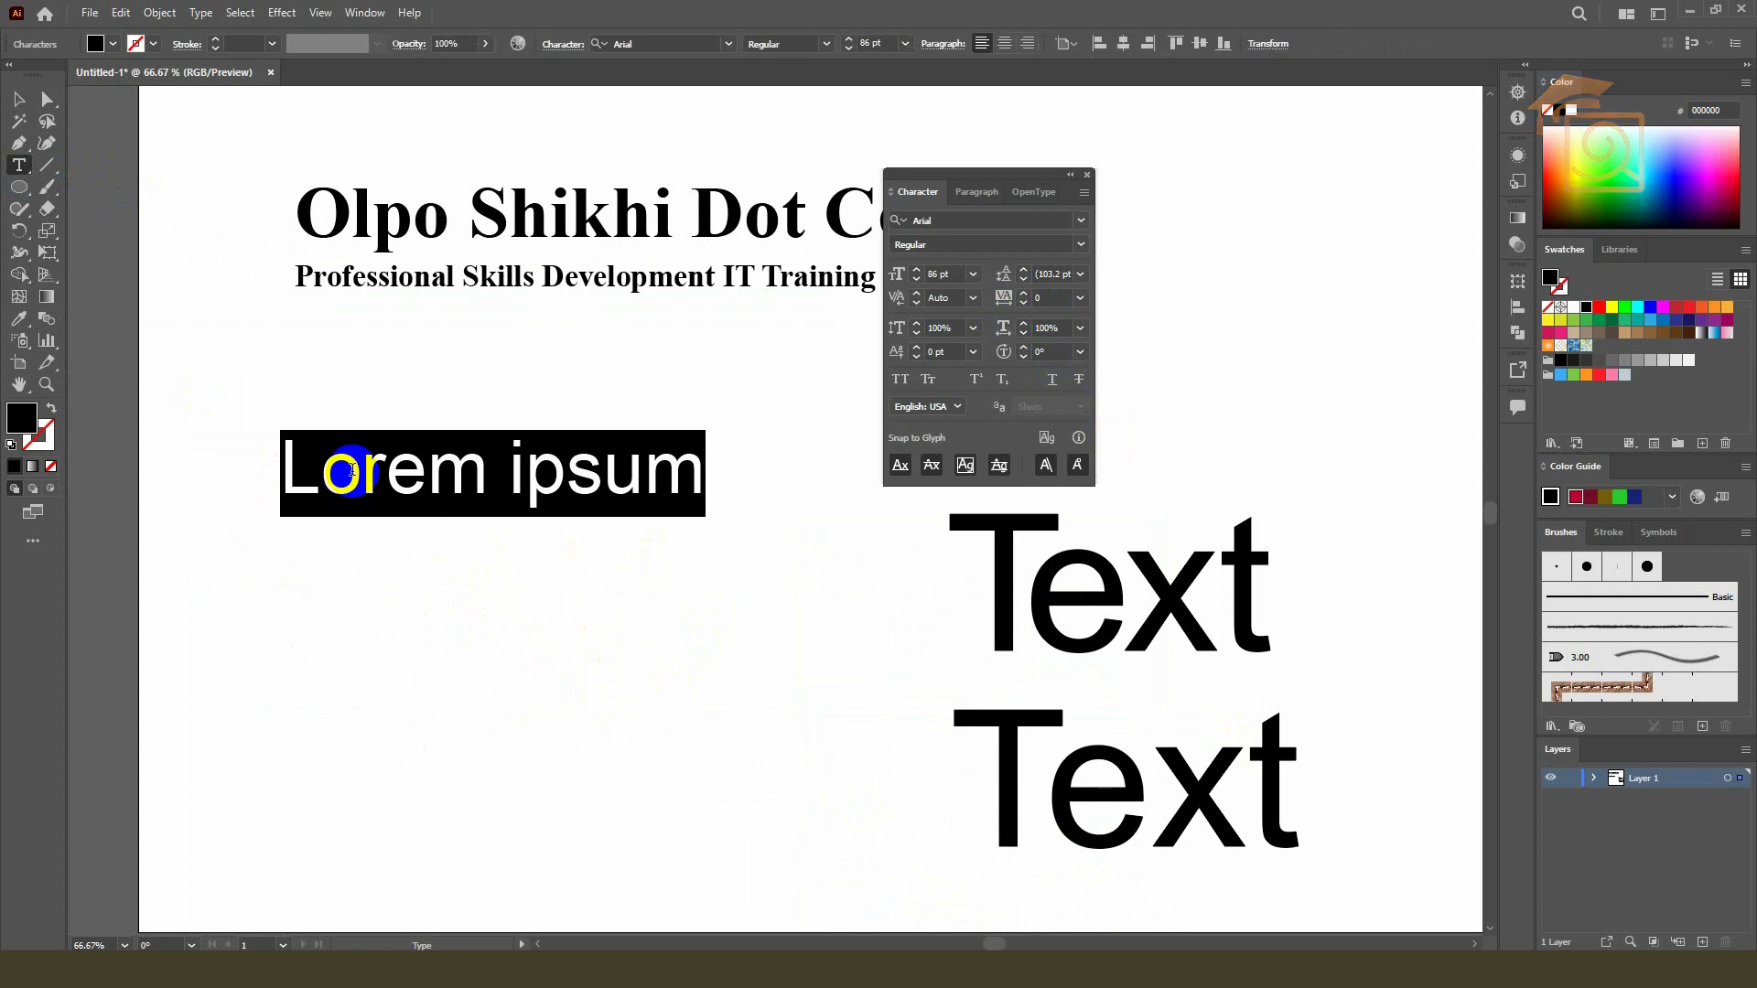
type("JS")
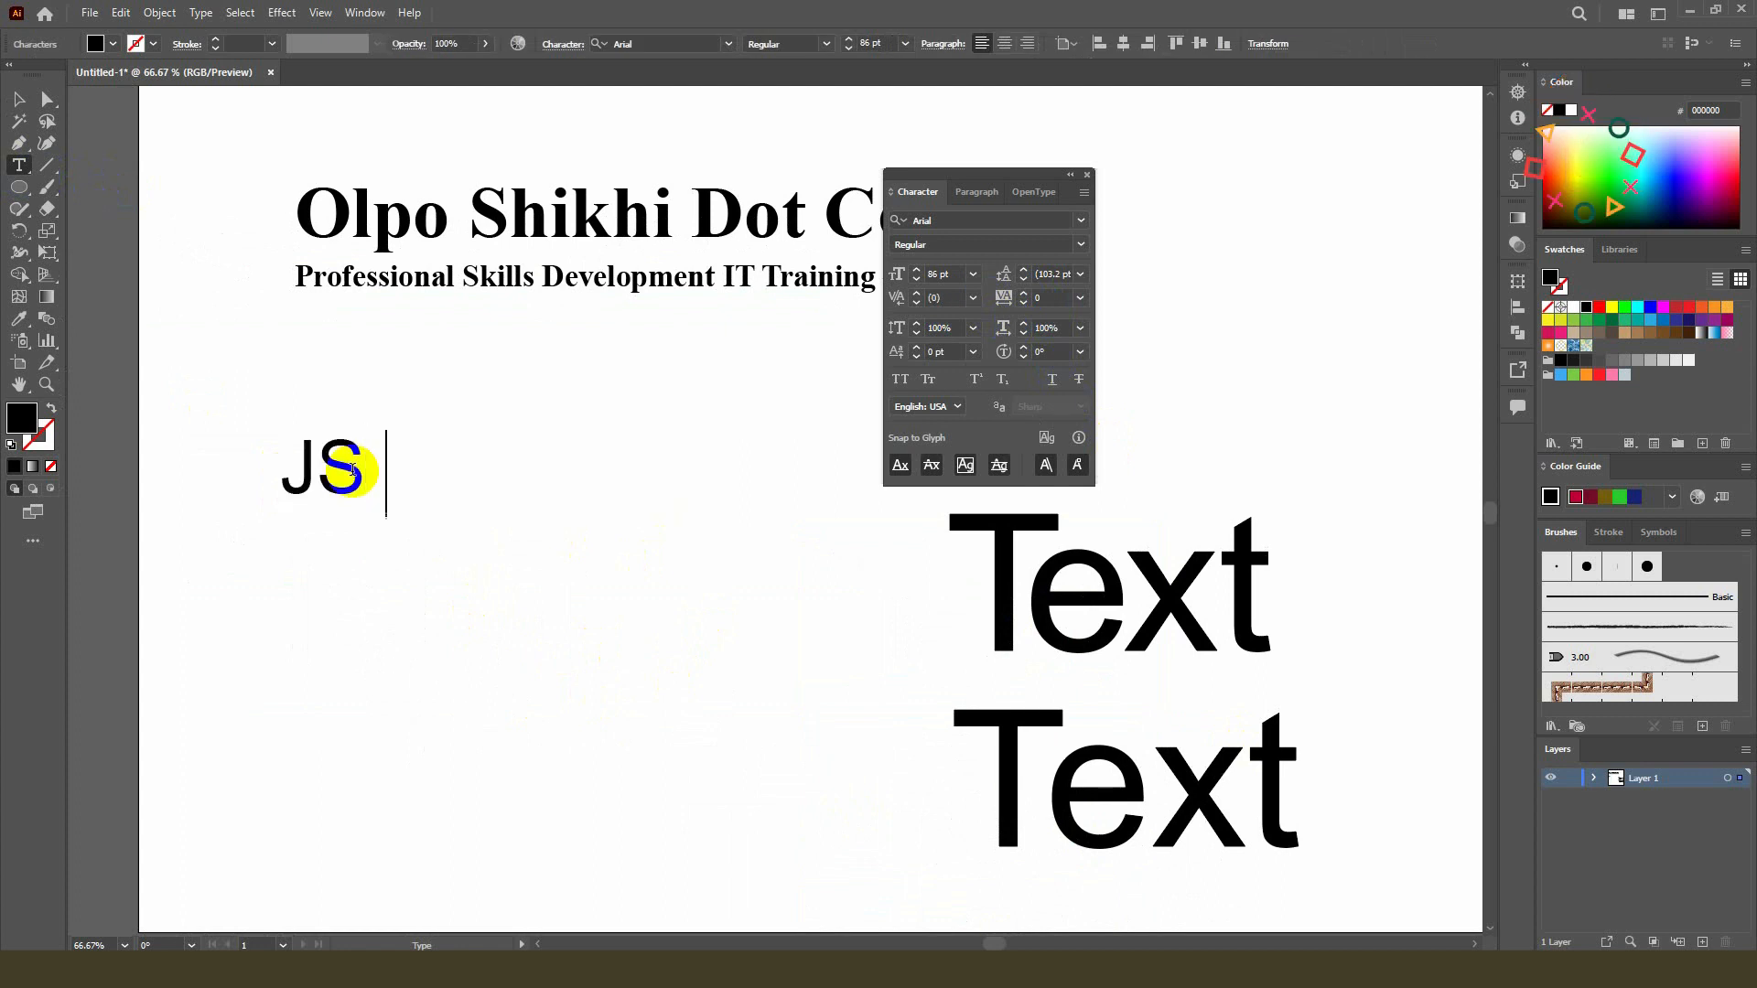
type(" PROD")
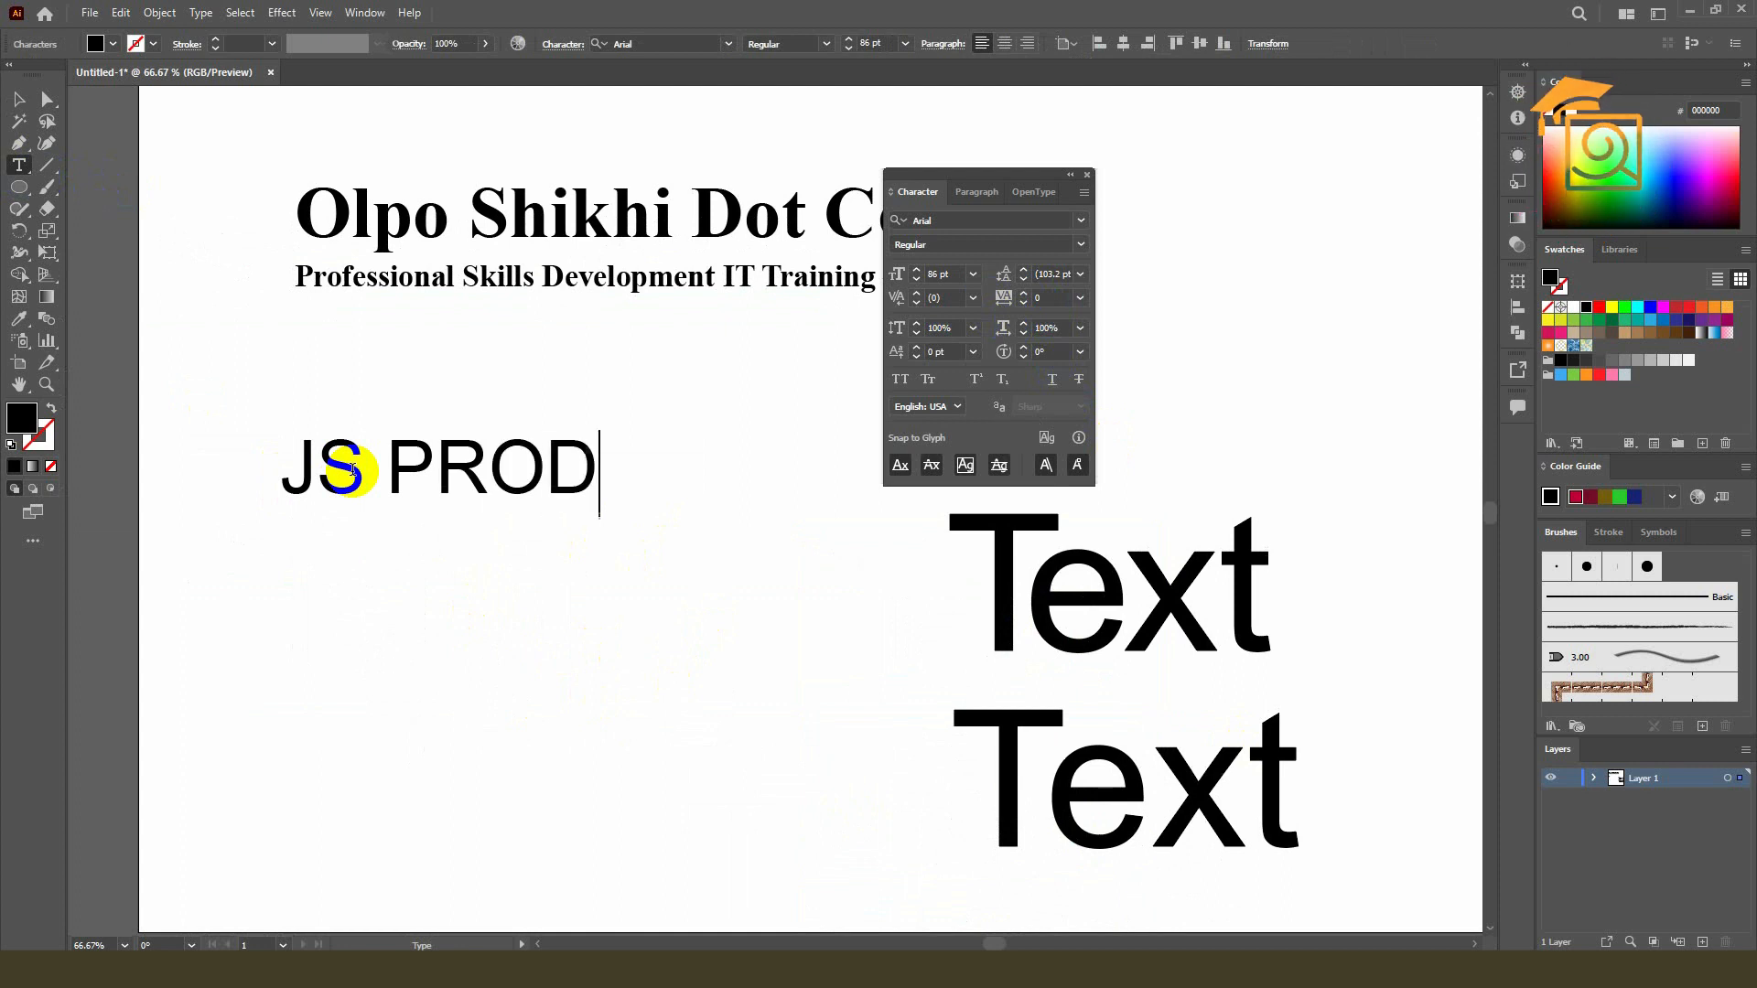
type("UCTION")
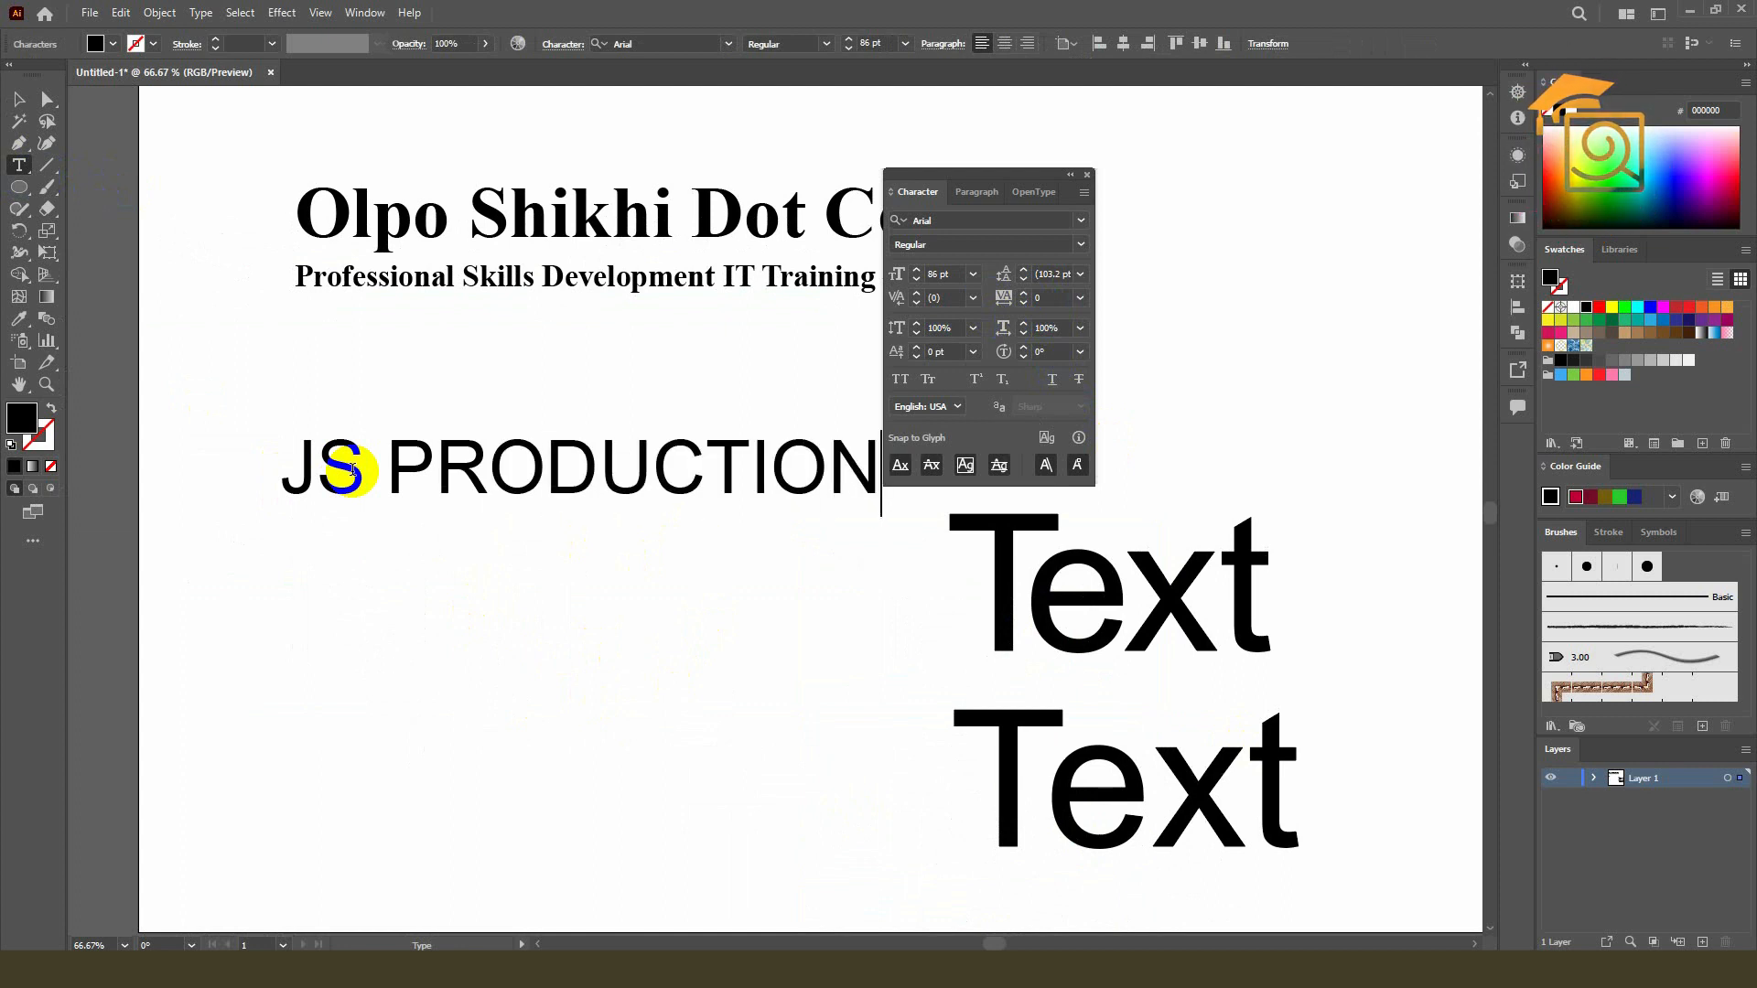
key("Escape")
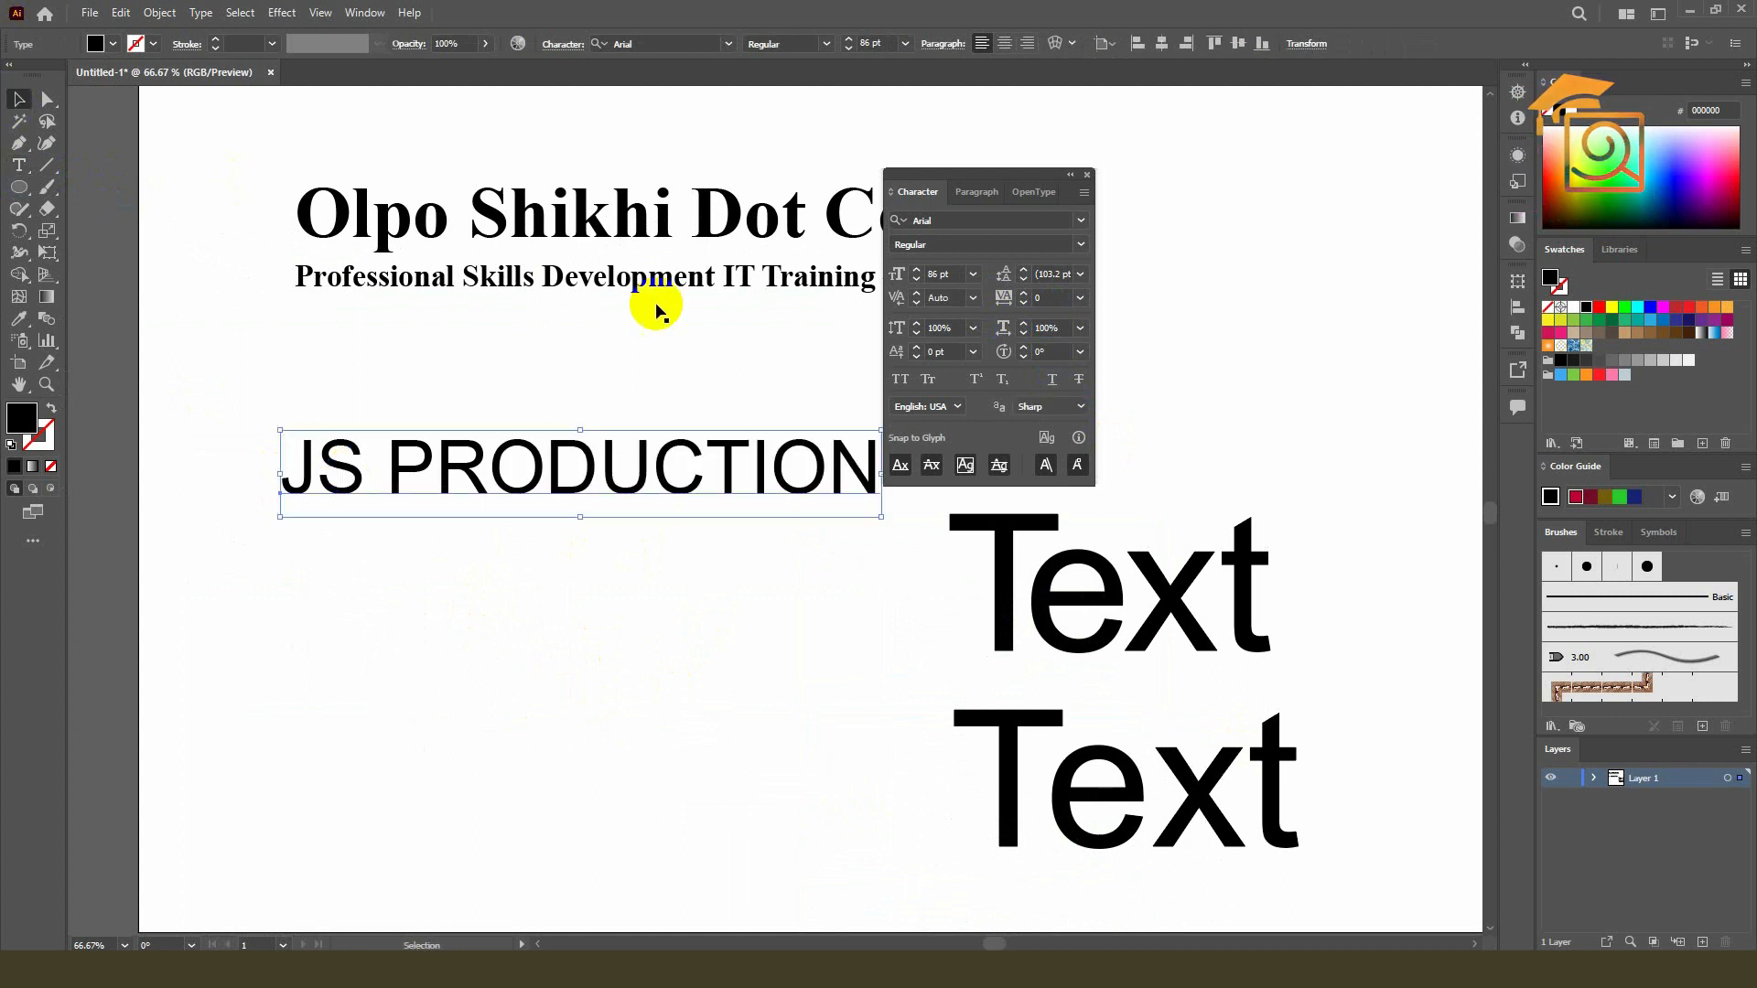
- Reduce the font size of "JS PRODUCTION" to 70 pt and move the text up and left toward the two-line block
left_click(916, 279)
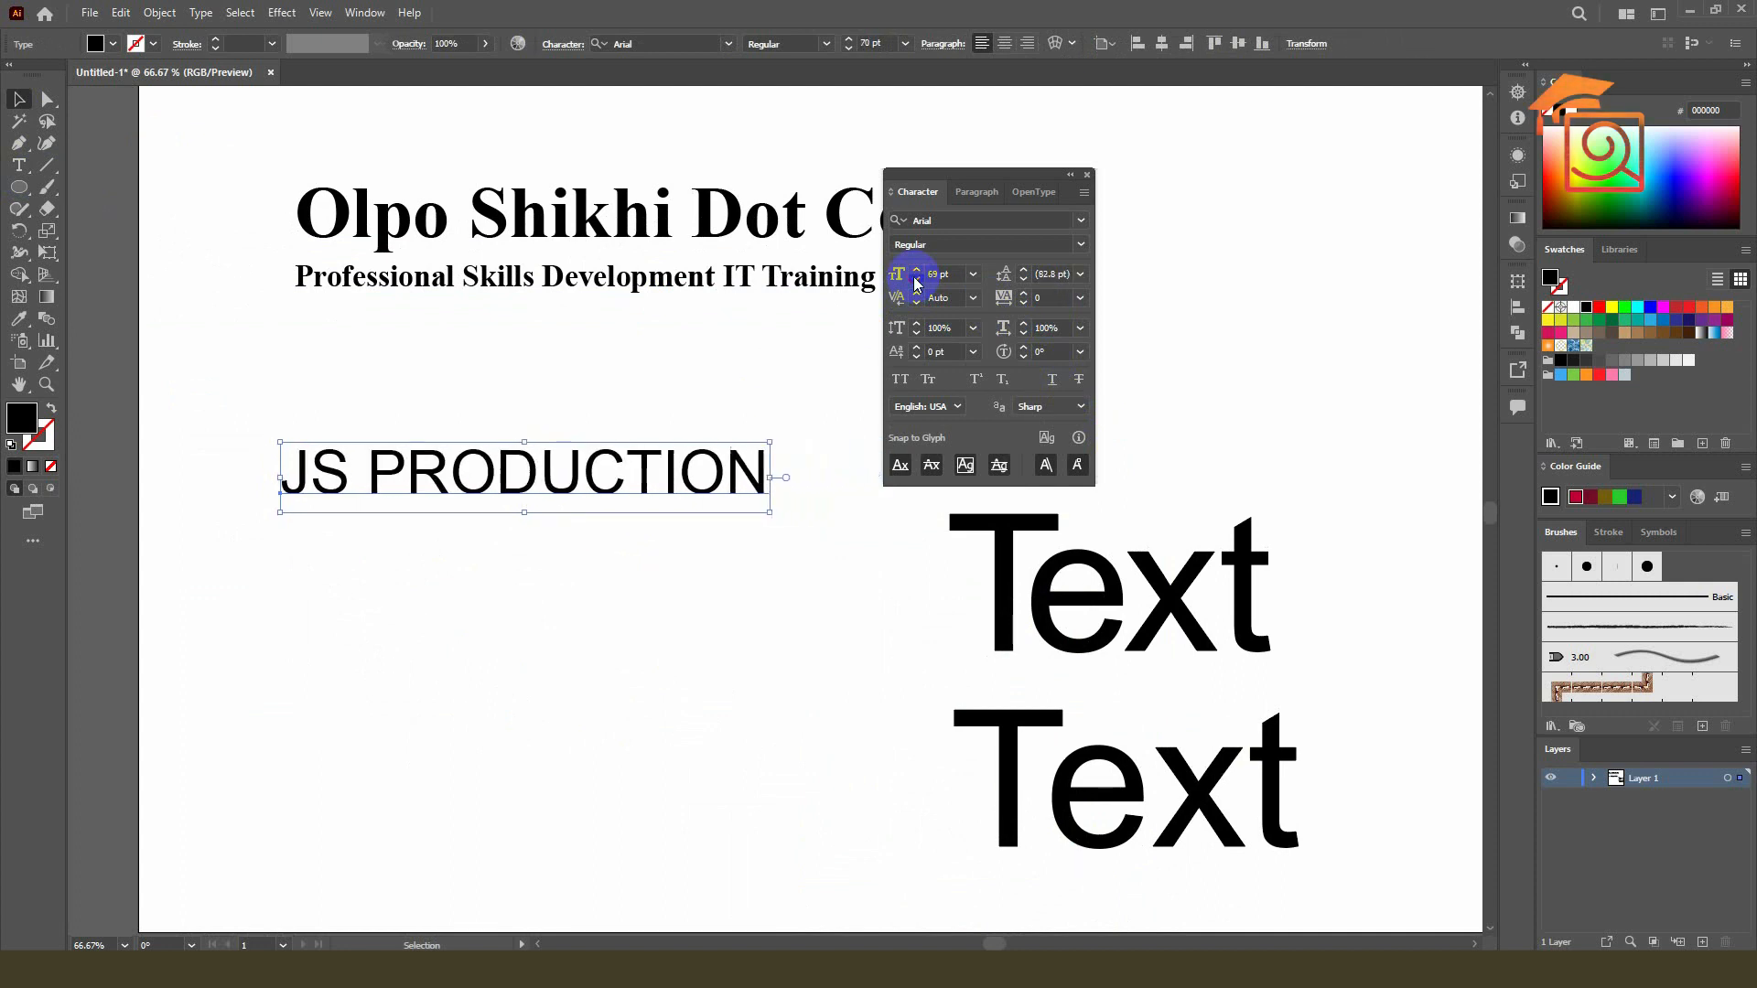
left_click(916, 270)
left_click(916, 270)
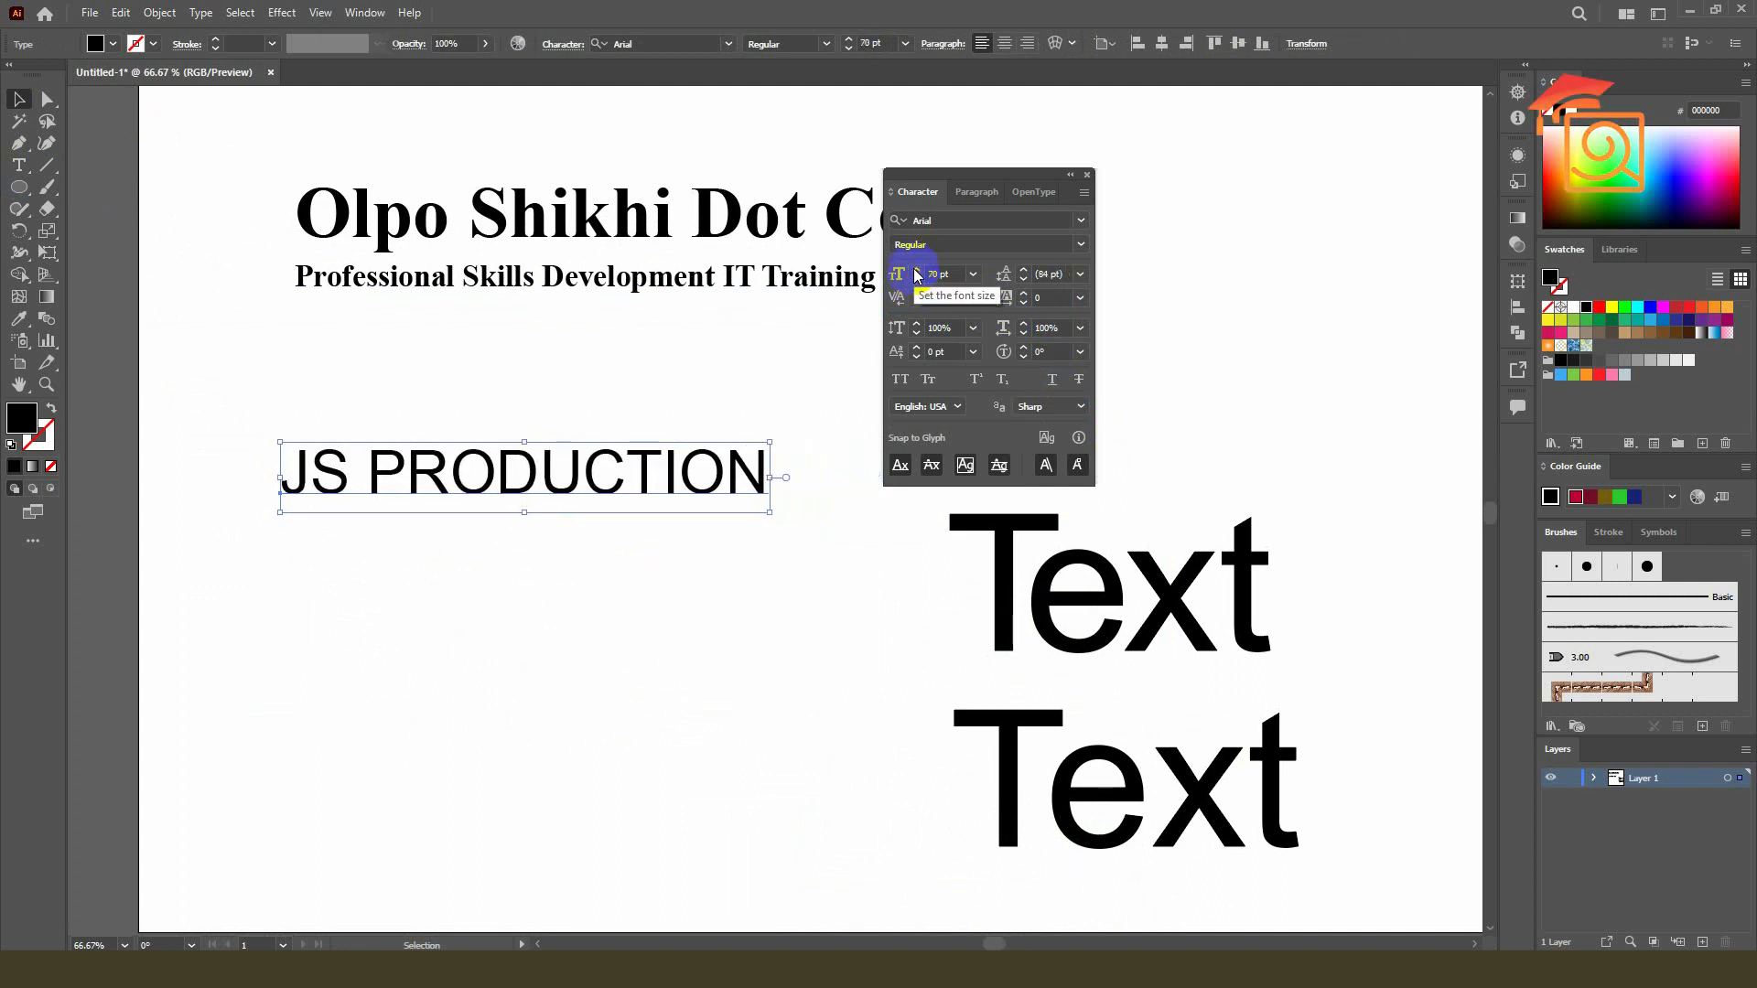
left_click_drag(626, 473, 576, 405)
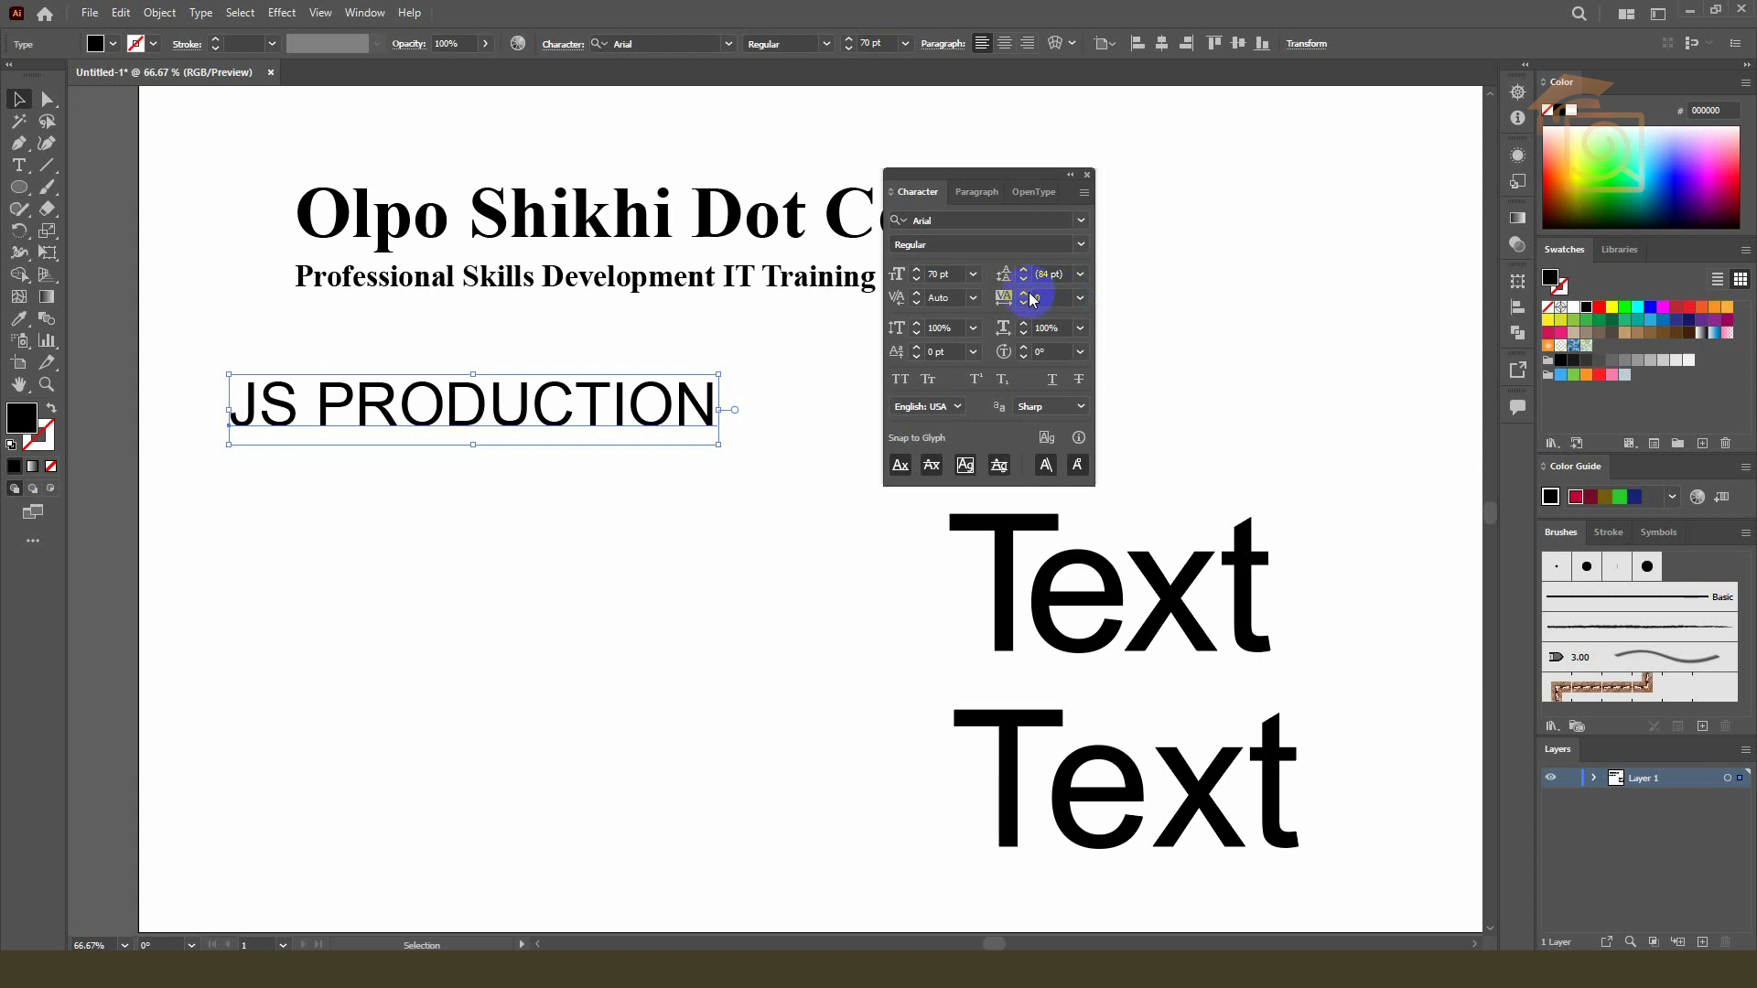
- Raise the tracking of "JS PRODUCTION" to 13
left_click(1080, 297)
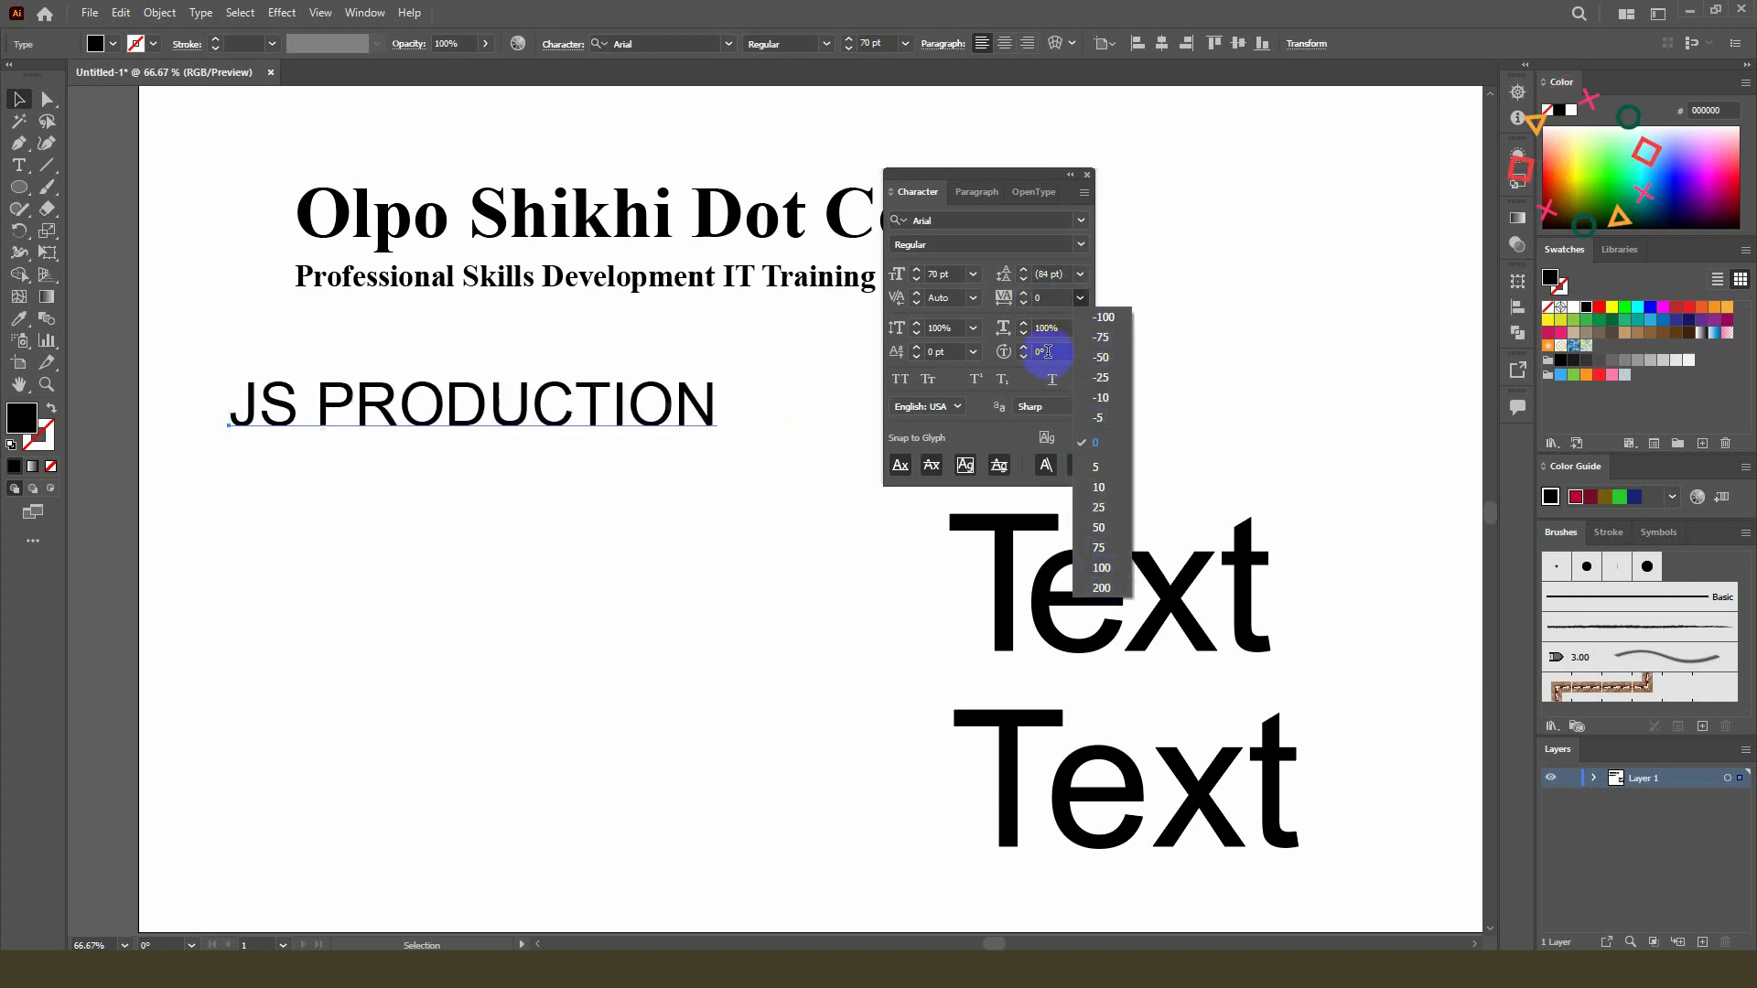
key("Escape")
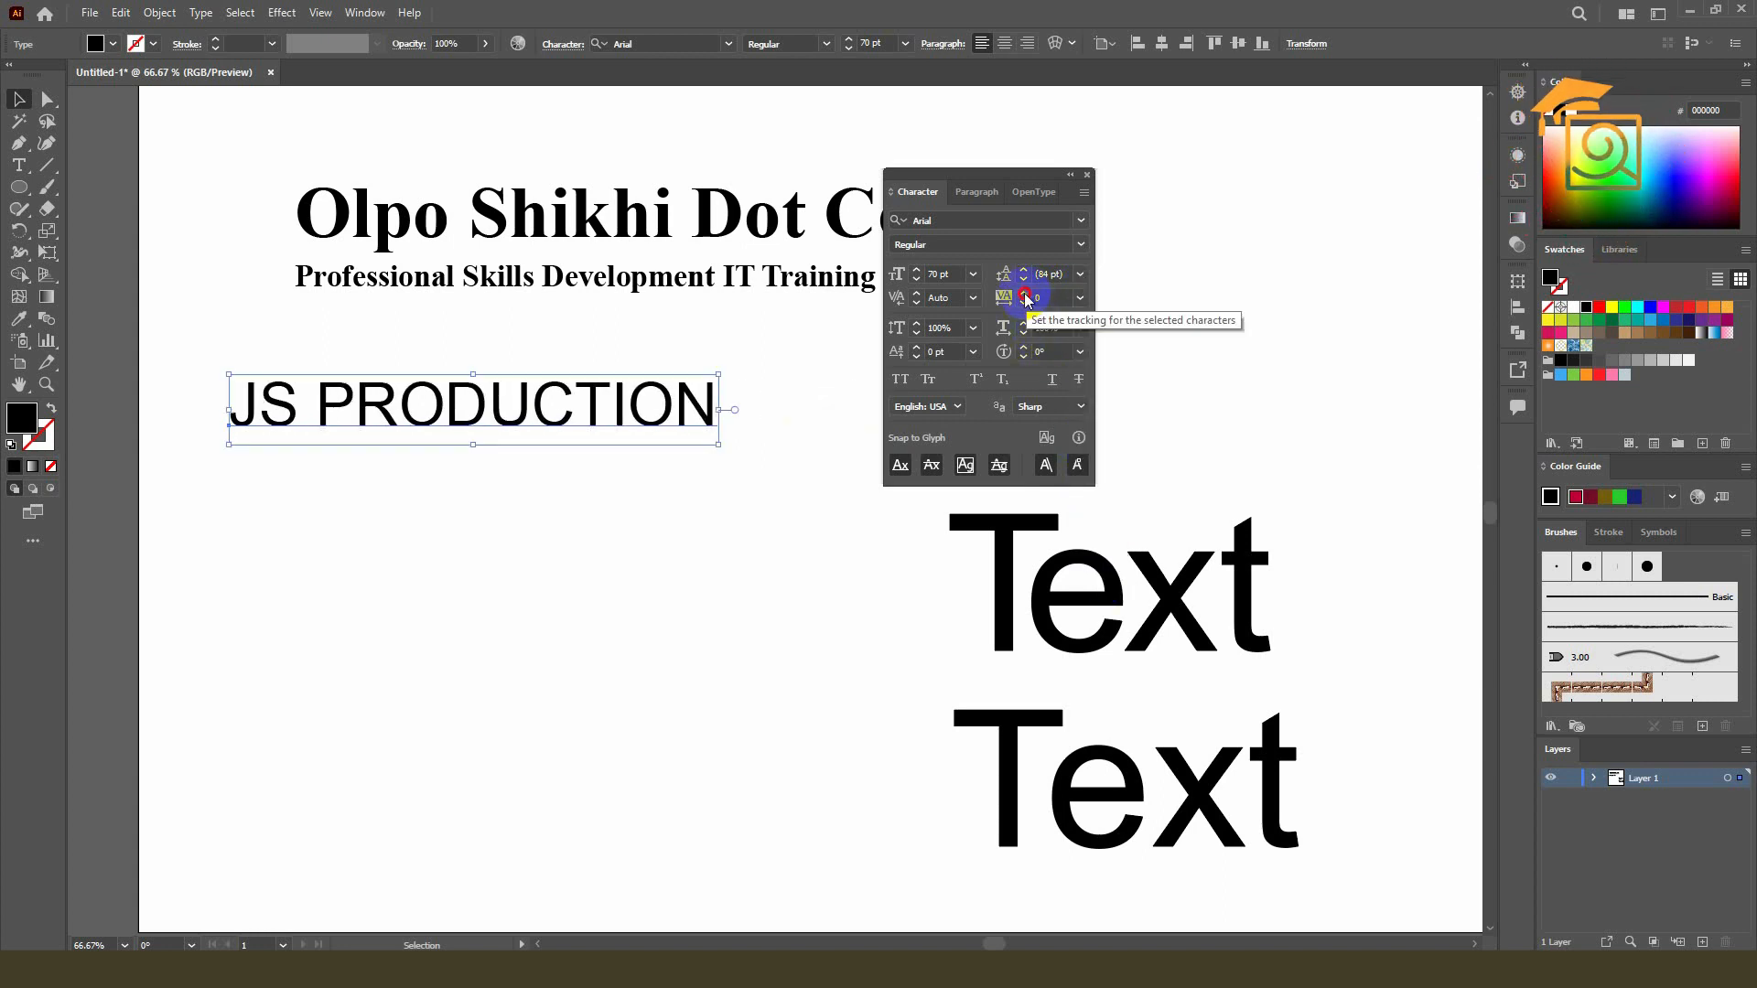
left_click(1025, 293)
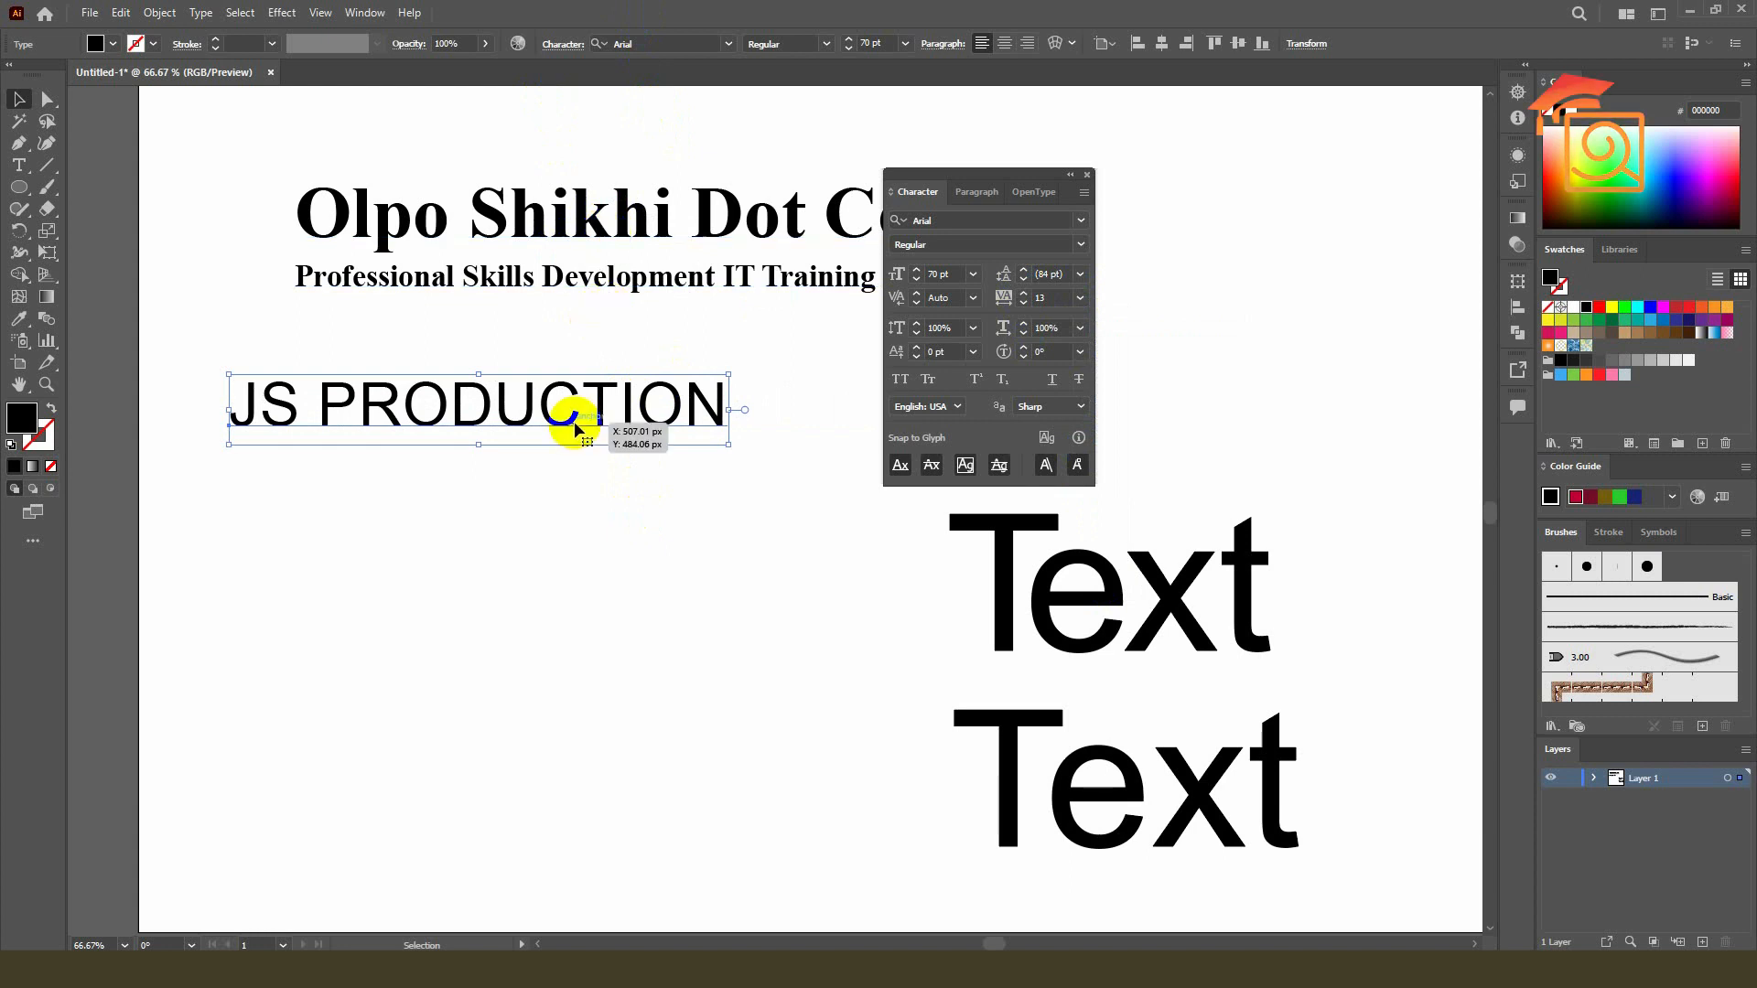
- Widen and tighten the tracking of "JS PRODUCTION" to compare letter spacing, settling at 93
key("alt+Right")
key("alt+Right")
key("alt+Right")
key("alt+Right")
key("alt+Right")
key("alt+Right")
key("alt+Right")
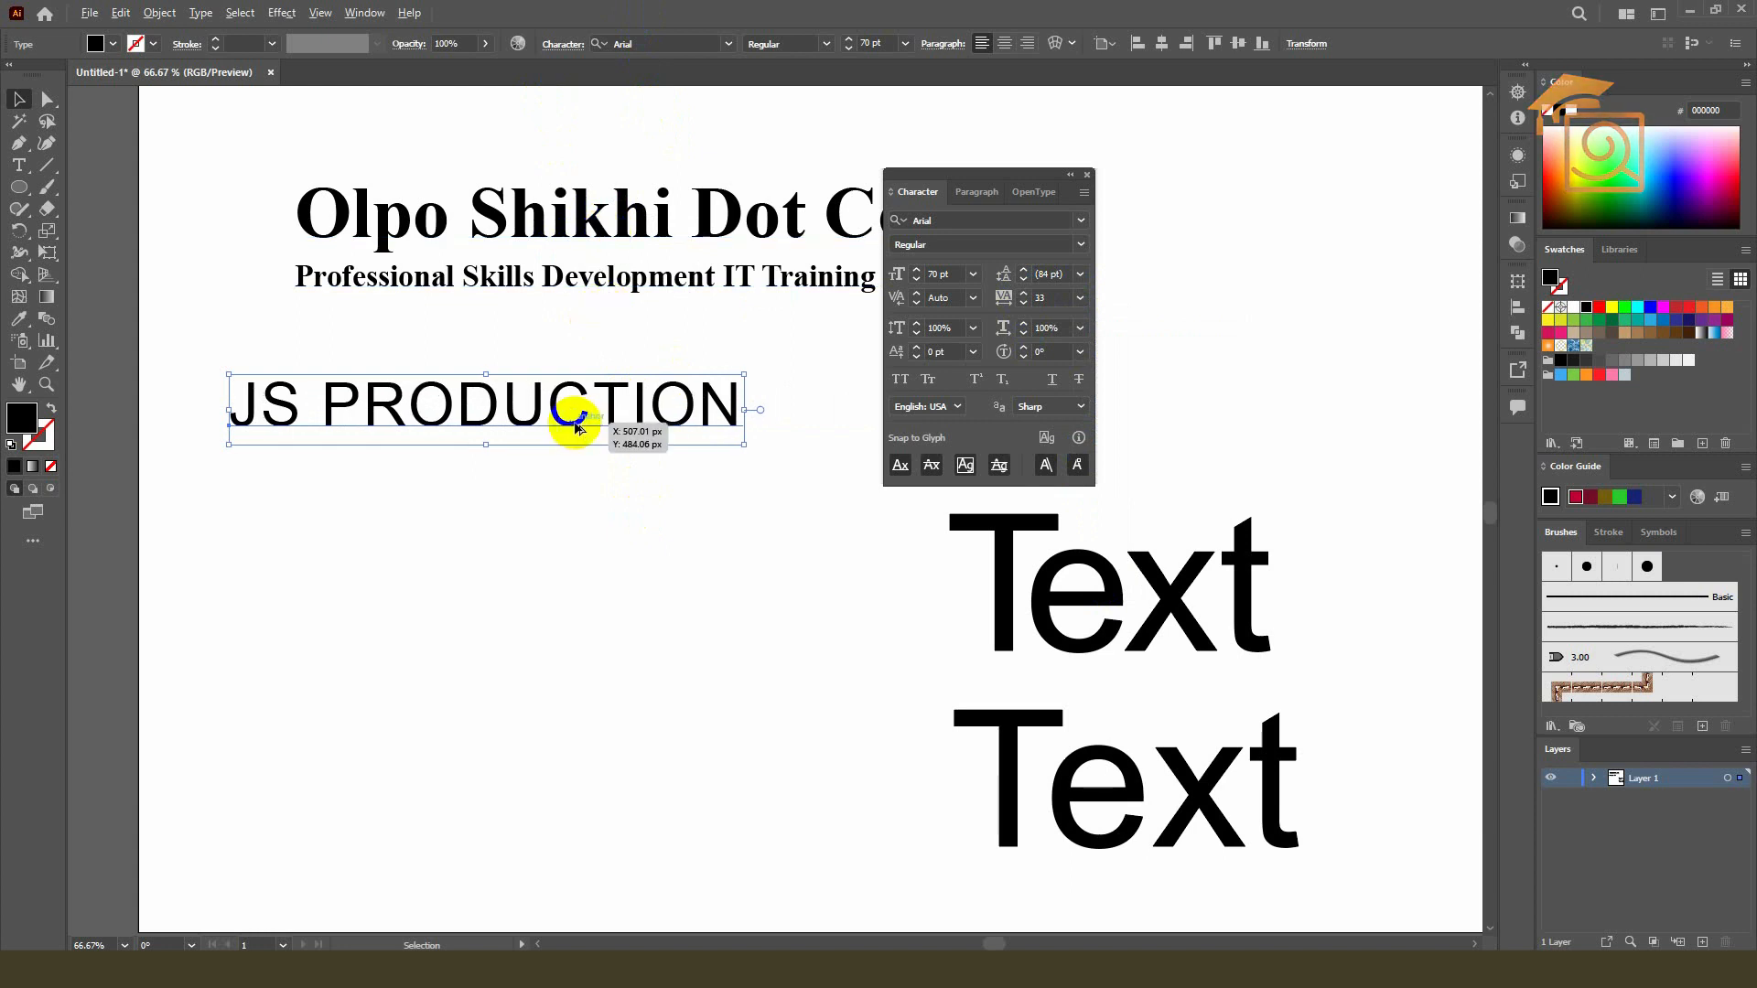
key("alt+Right")
key("alt+Right")
key("alt+Left")
key("alt+Left")
key("alt+Left")
key("alt+Left")
key("alt+Left")
key("alt+Left")
key("alt+Left")
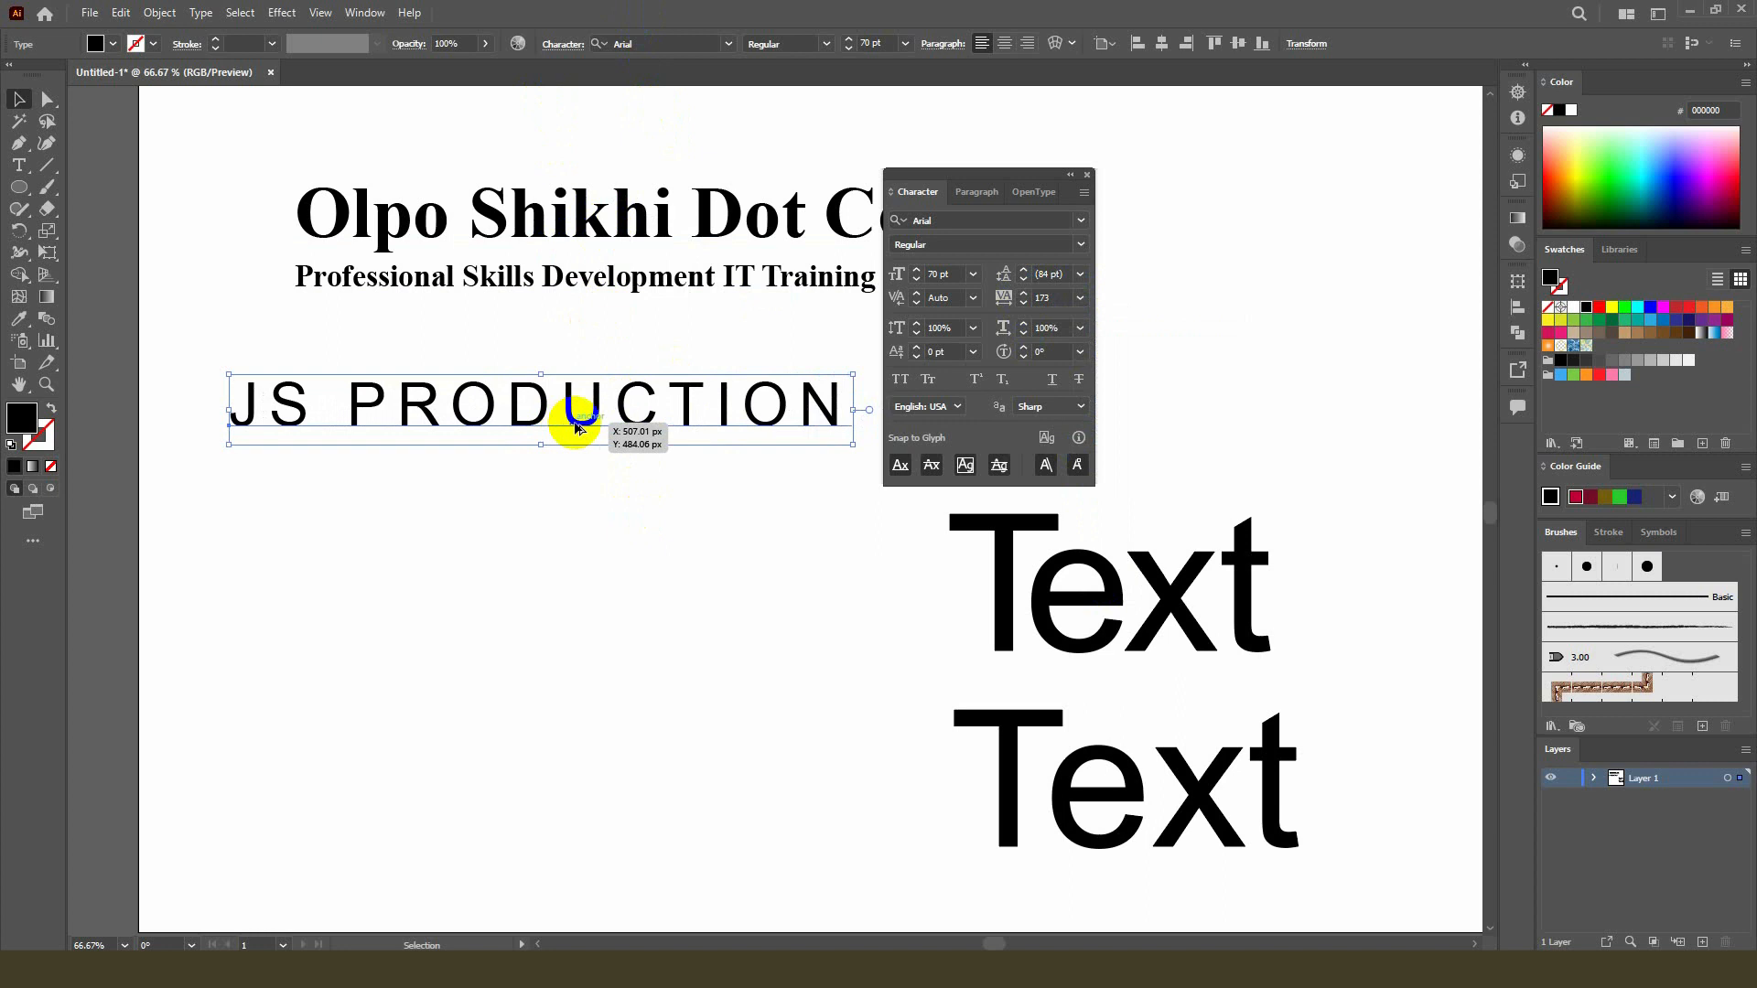
key("alt+Left")
key("alt+Left")
key("alt+Left")
key("alt+Right")
key("alt+Right")
key("alt+Right")
key("alt+Right")
key("alt+Right")
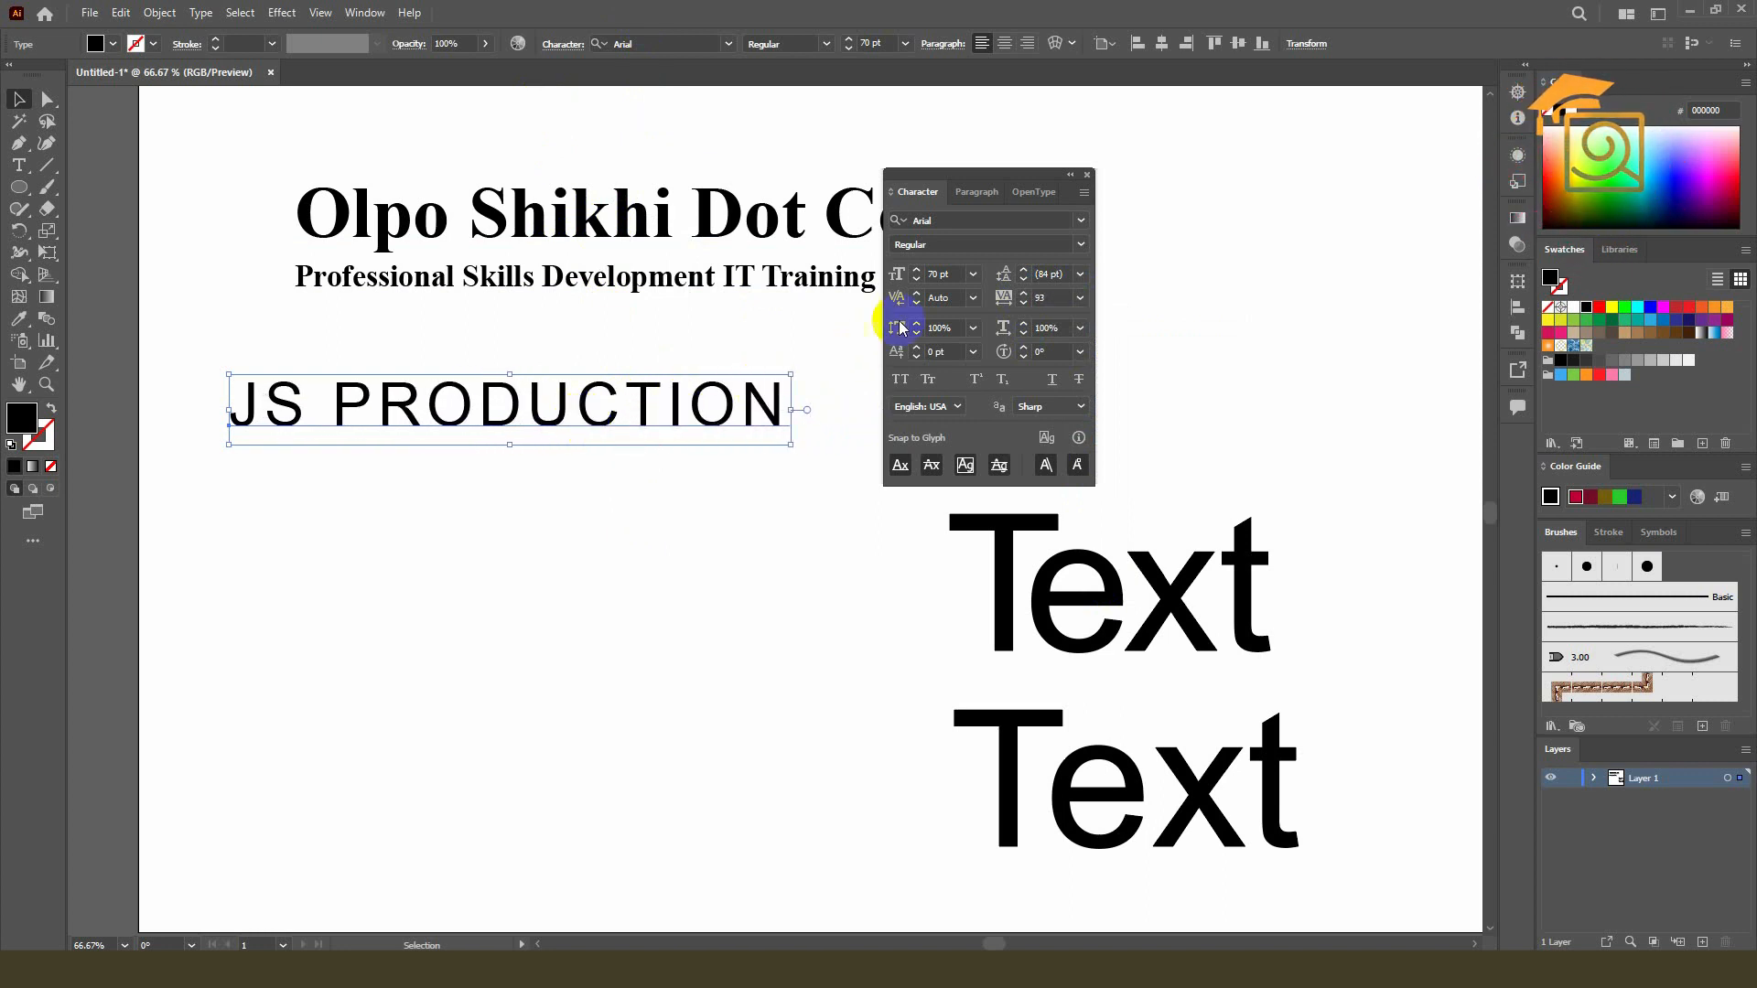
- Set the font size of "JS PRODUCTION" to 50 pt
left_click(955, 274)
type("50")
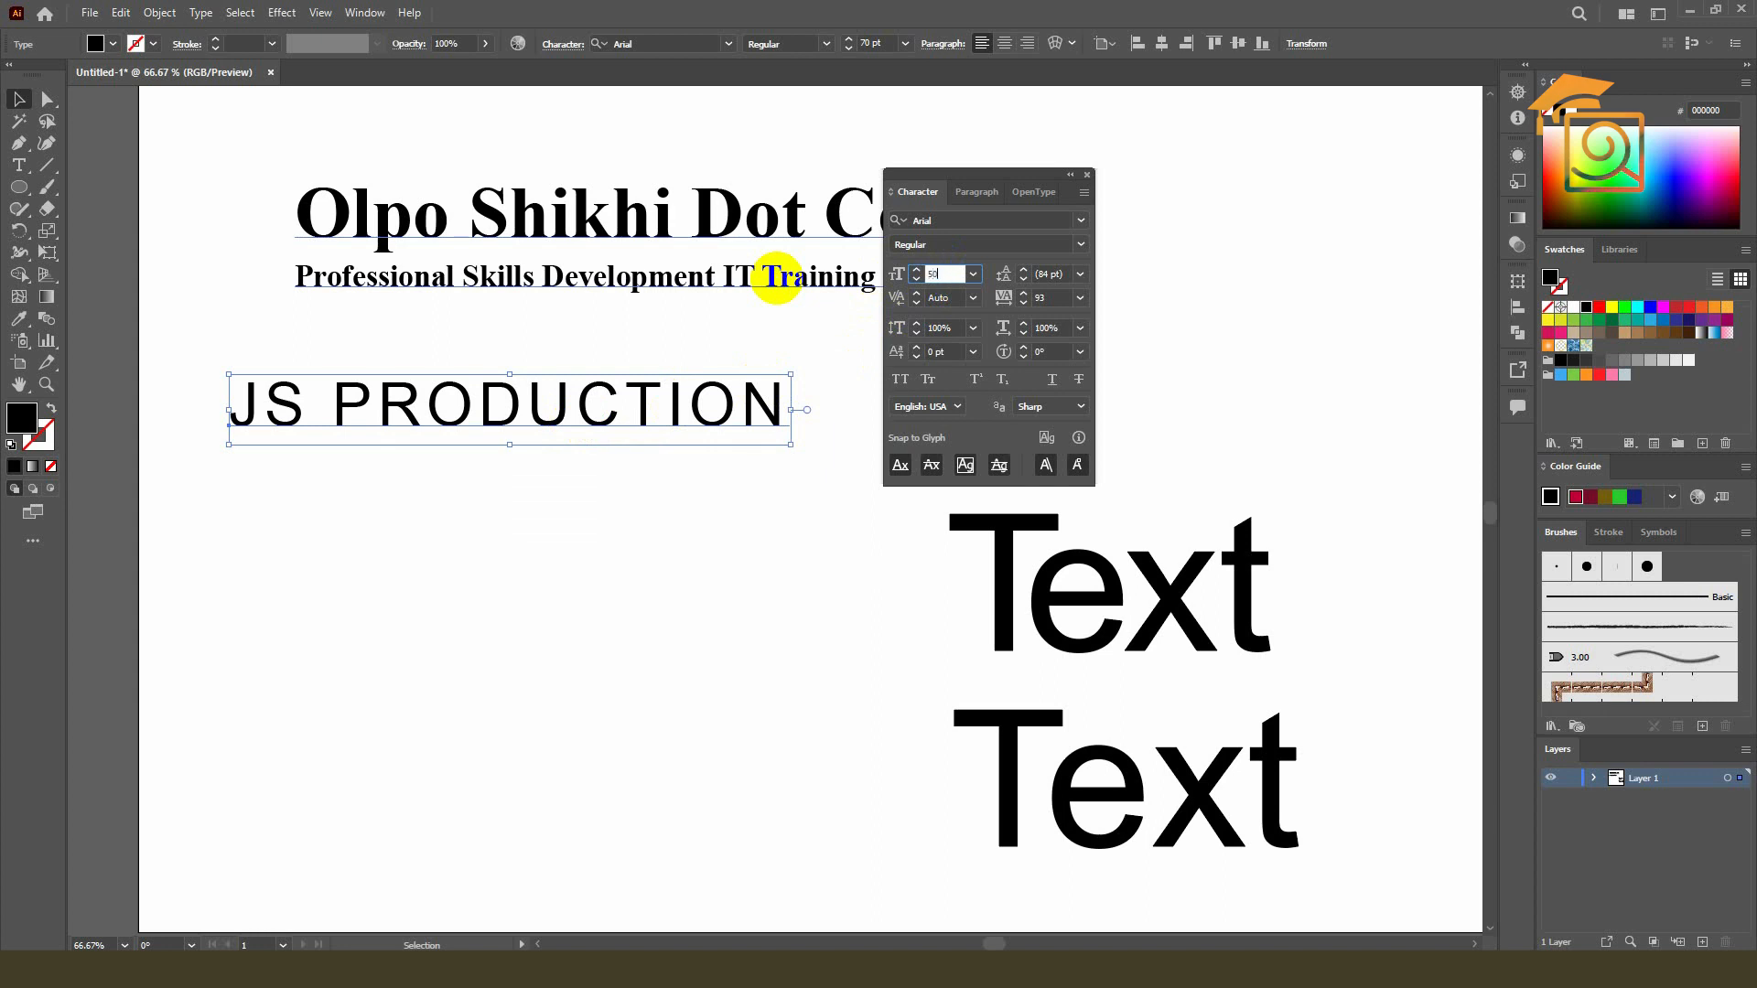
key("Return")
- Widen the tracking of "JS PRODUCTION" to 533
key("alt+Right")
key("alt+Right")
key("alt+Right")
key("alt+Right")
key("alt+Right")
key("alt+Right")
key("alt+Right")
key("alt+Right")
key("alt+Right")
key("alt+Right")
key("alt+Right")
key("alt+Right")
key("alt+Right")
key("alt+Right")
key("alt+Right")
key("alt+Right")
key("alt+Right")
key("alt+Right")
key("alt+Right")
key("alt+Right")
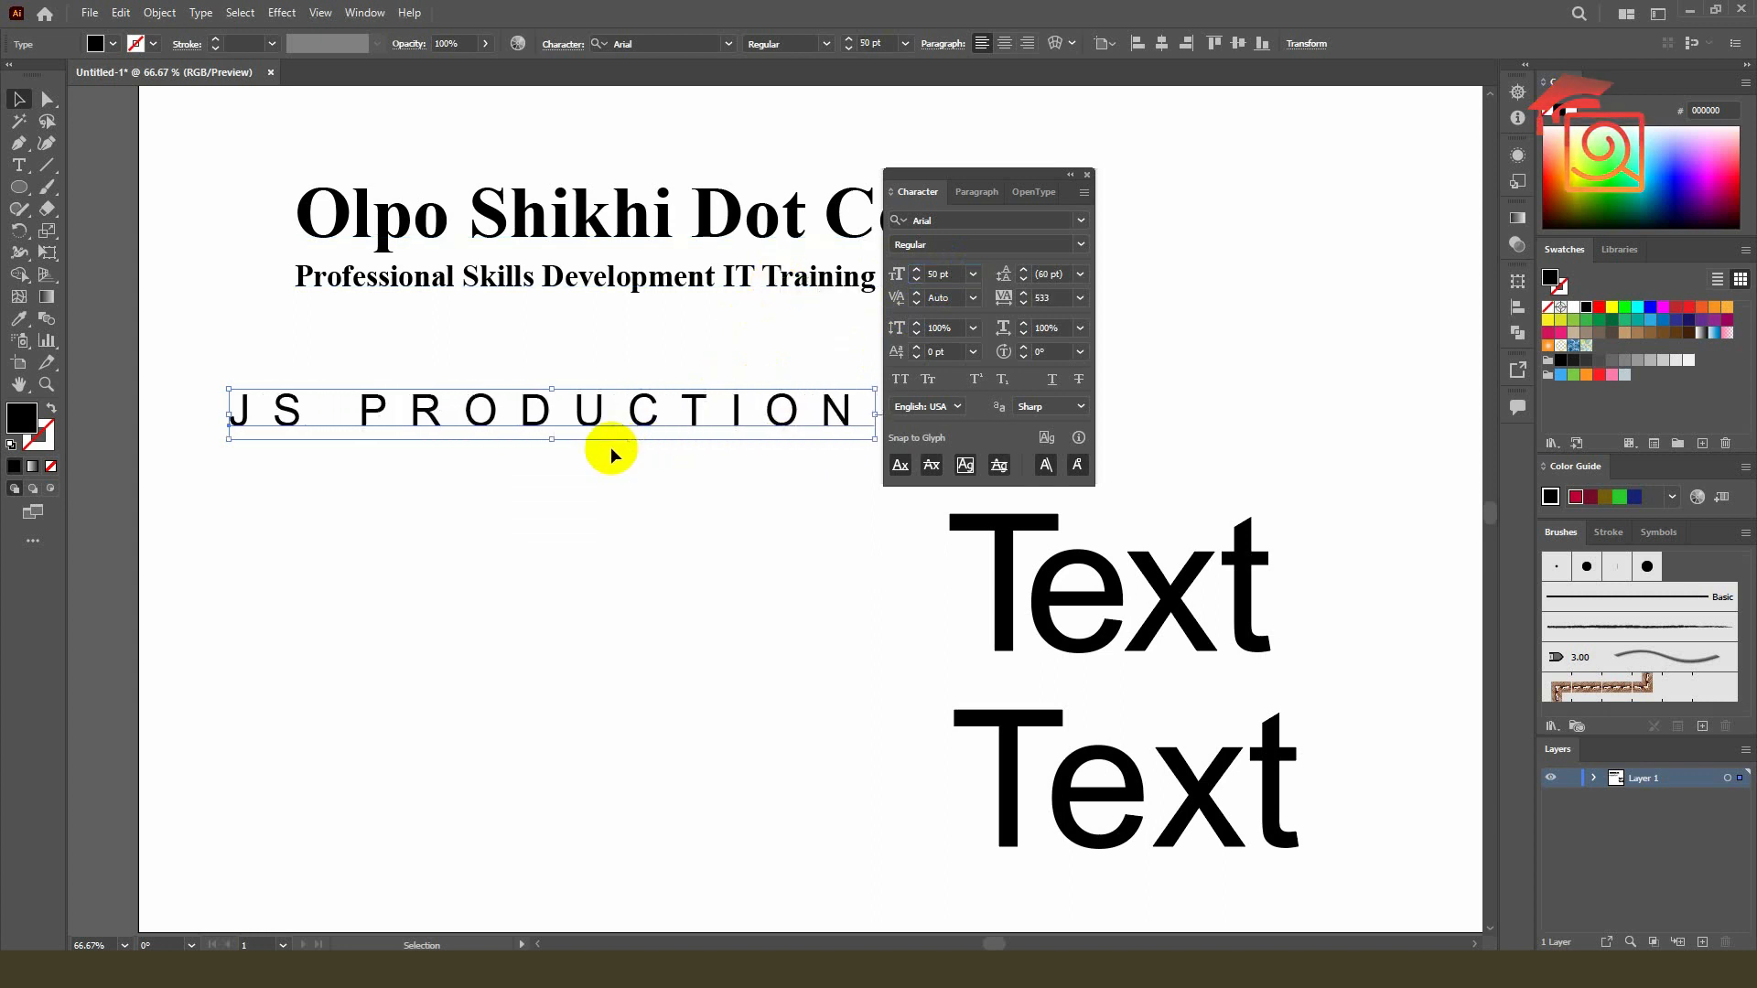
- Move "JS PRODUCTION" down the artboard, leaving an empty area below the two-line text block
left_click_drag(647, 431, 642, 586)
left_click(647, 718)
left_click(574, 569)
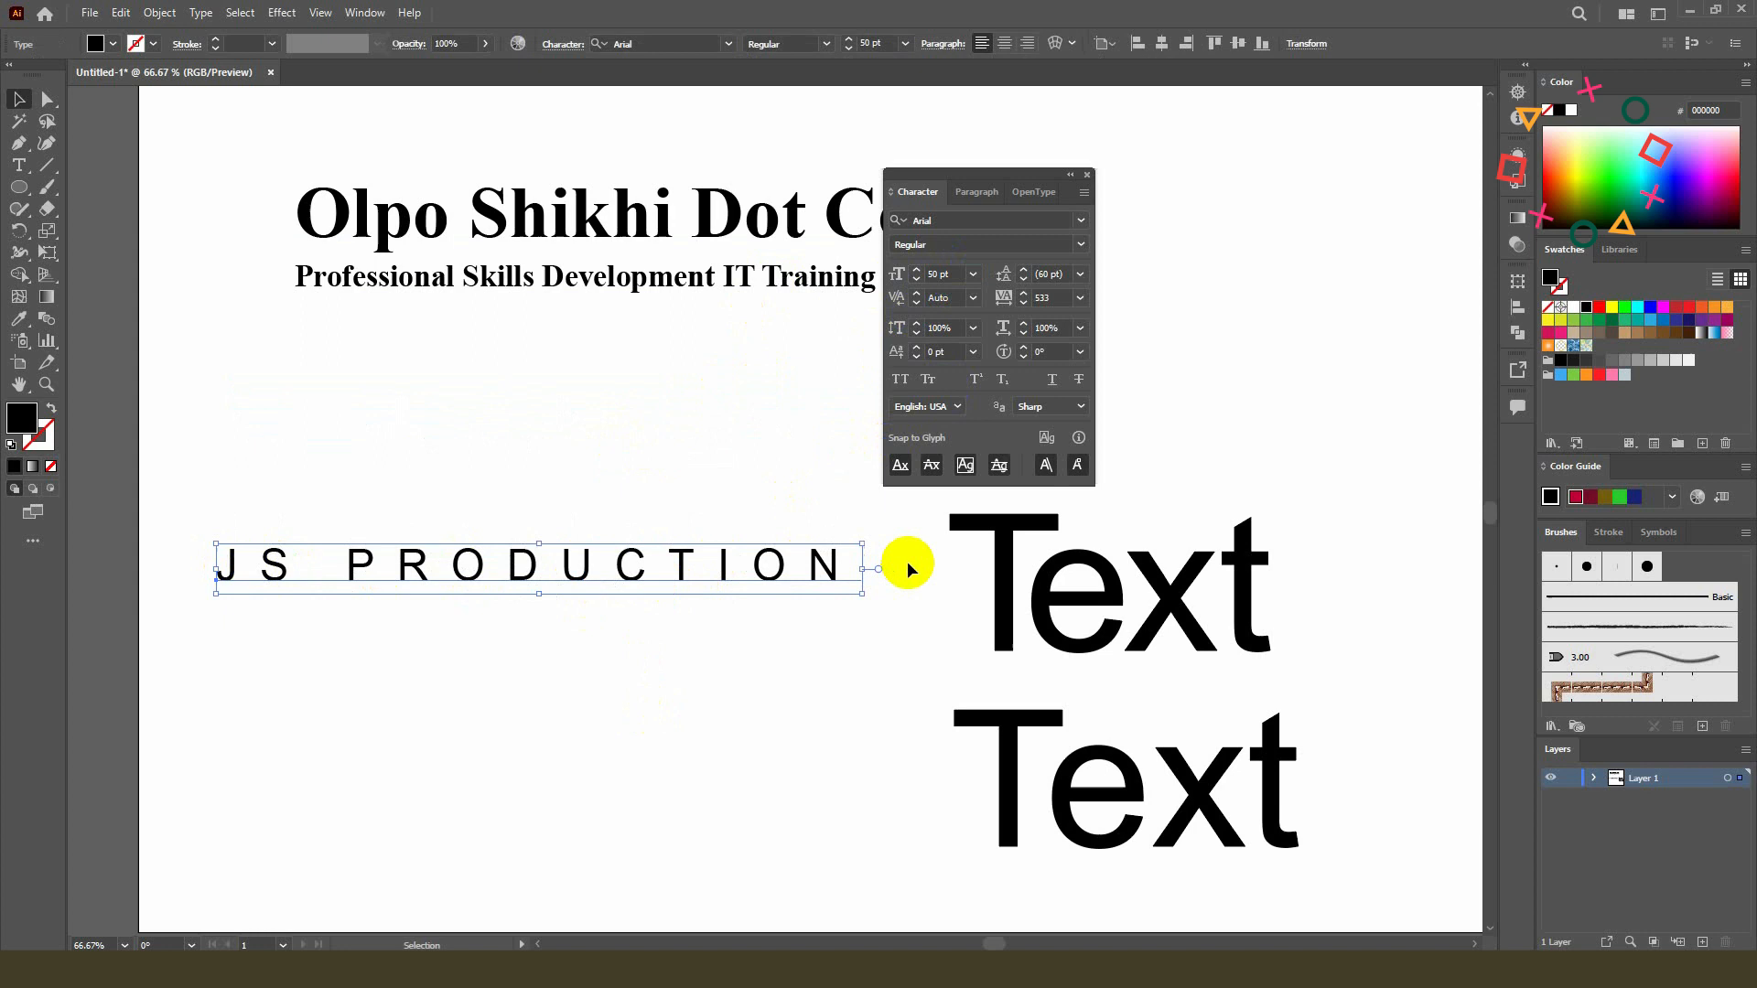
left_click_drag(628, 565, 625, 598)
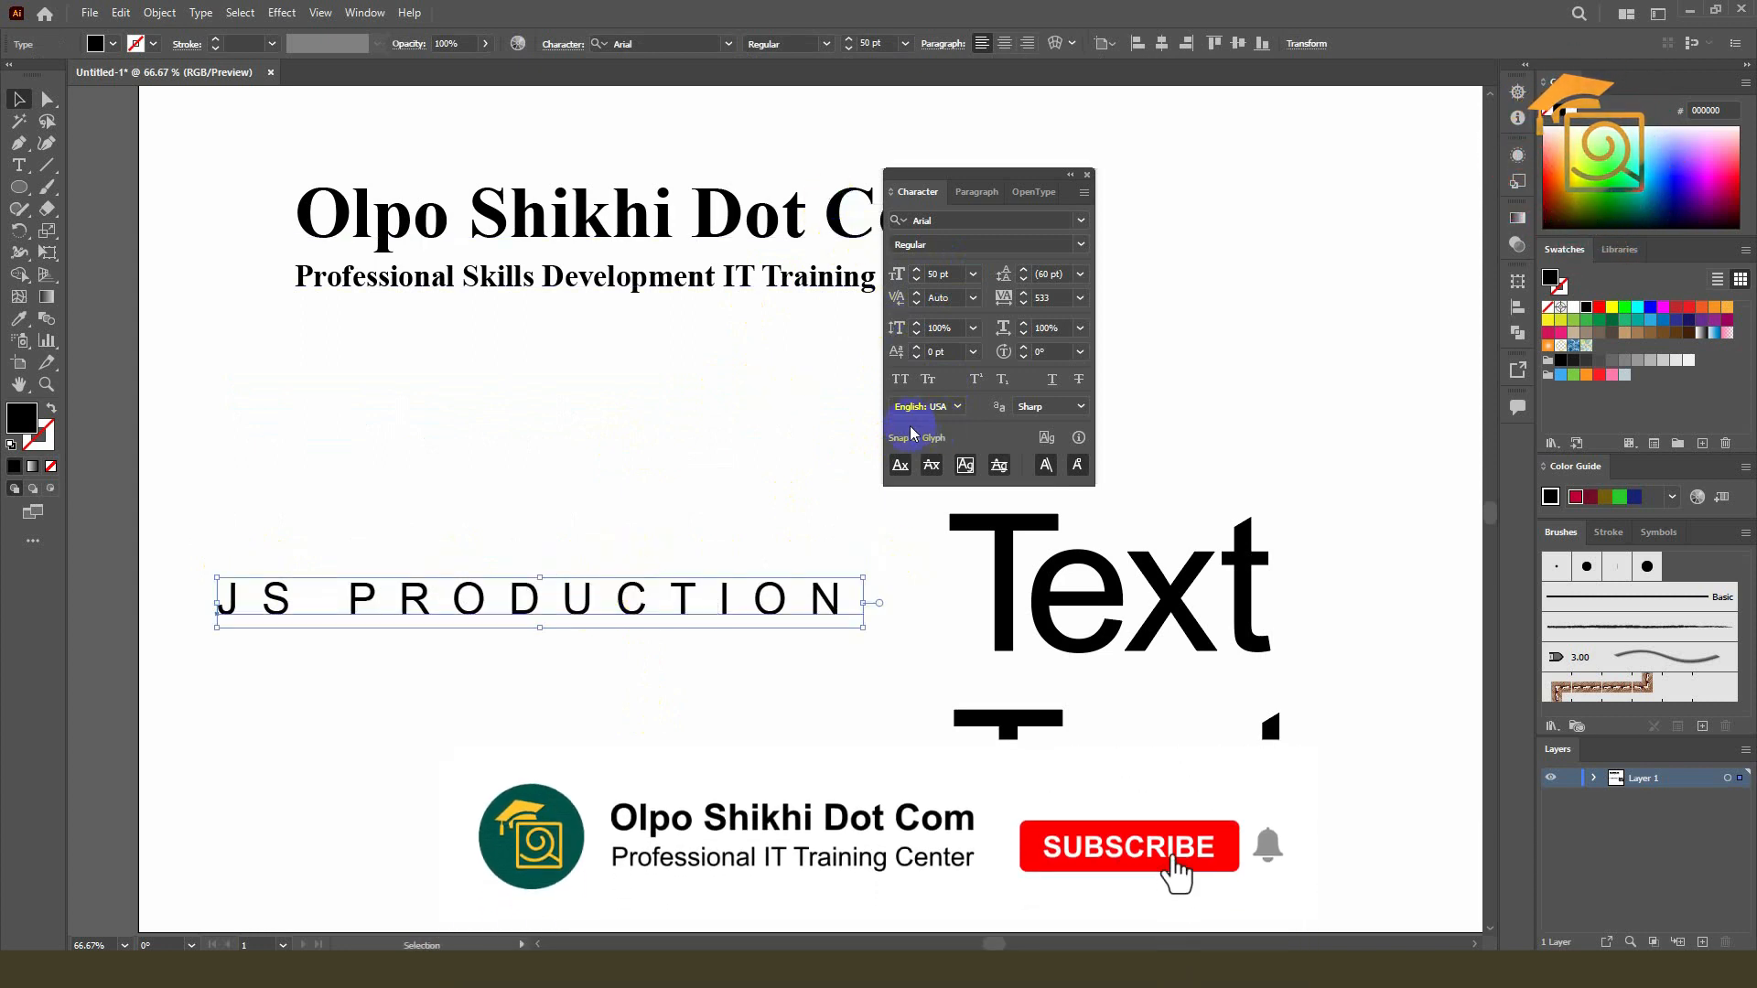
- Duplicate the lower "Text" word above "JS PRODUCTION" and squash the copy into a wide, flat shape with about 344% horizontal scale
left_click_drag(1207, 776, 569, 420)
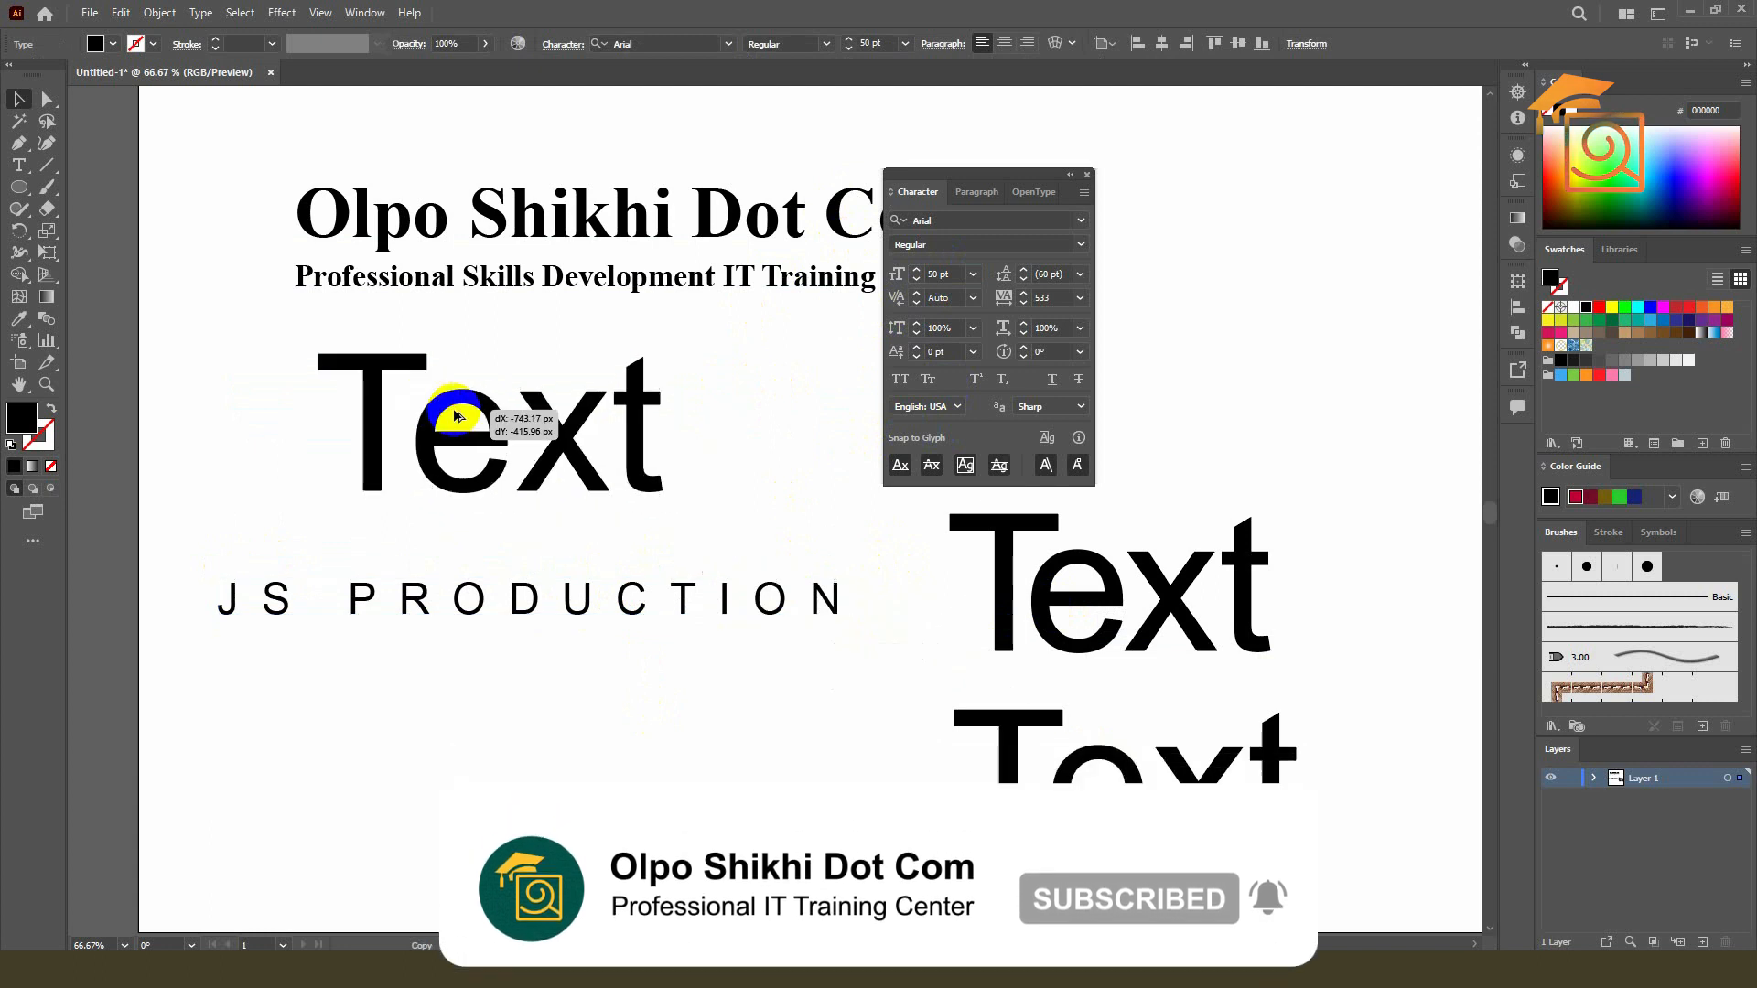
left_click(935, 352)
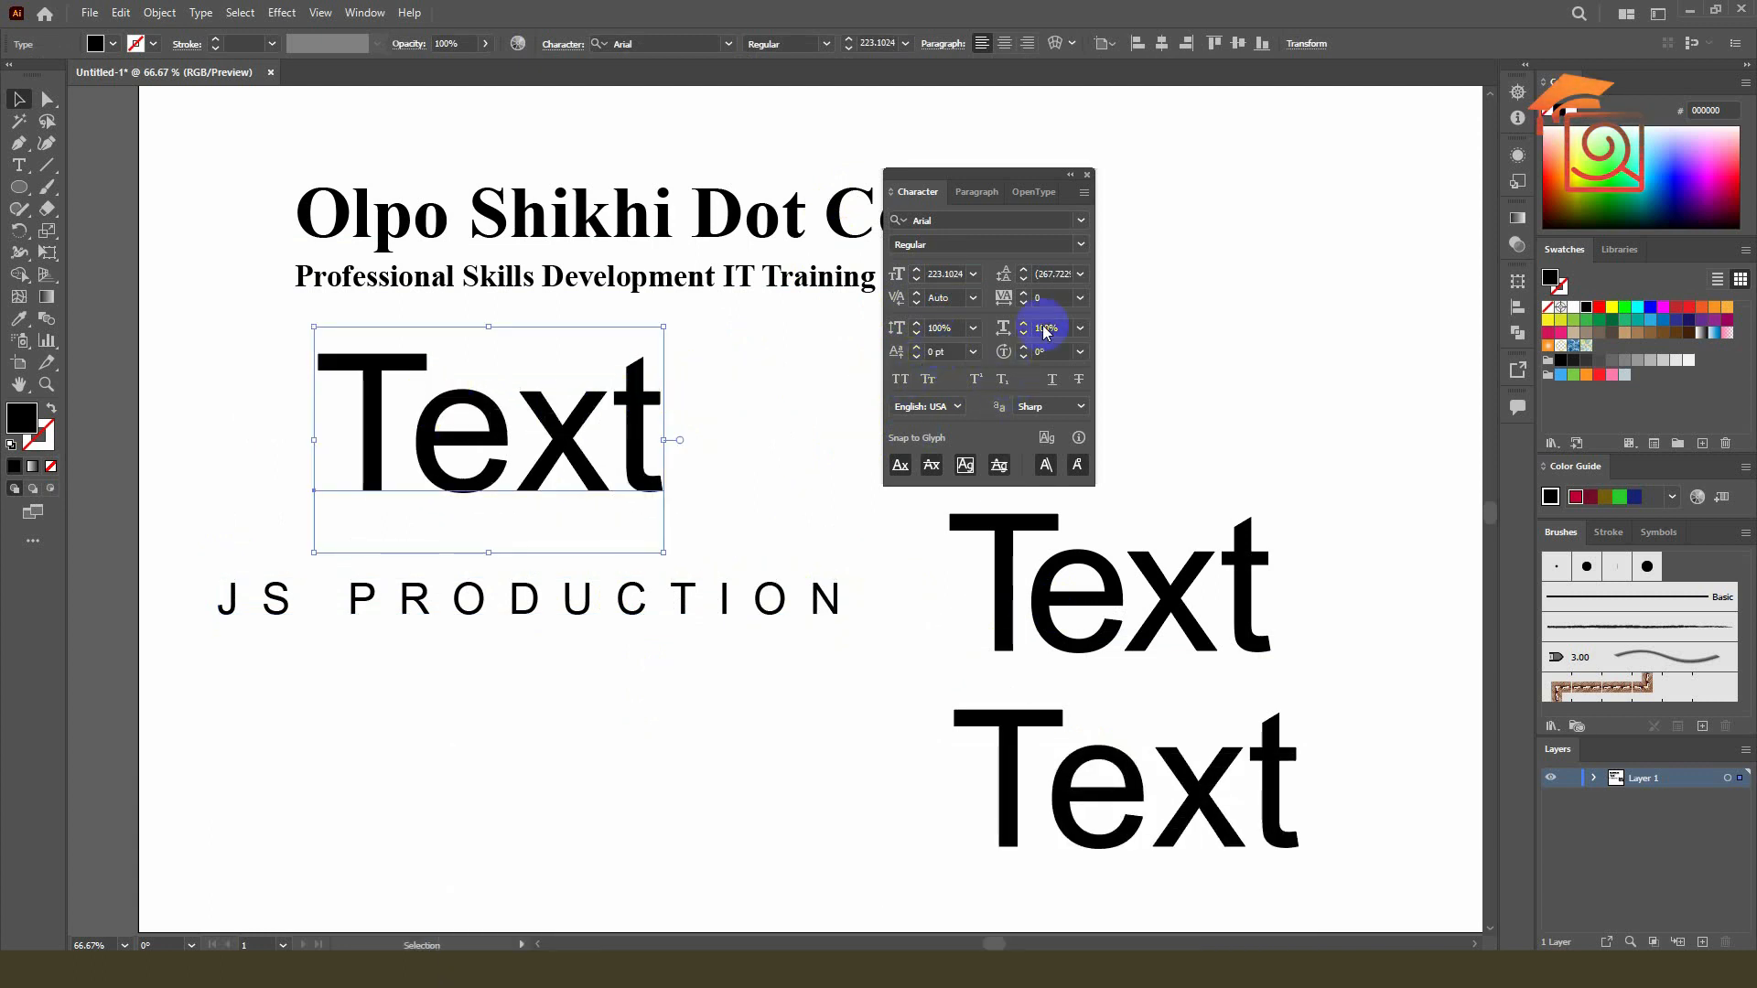
left_click_drag(665, 325, 754, 450)
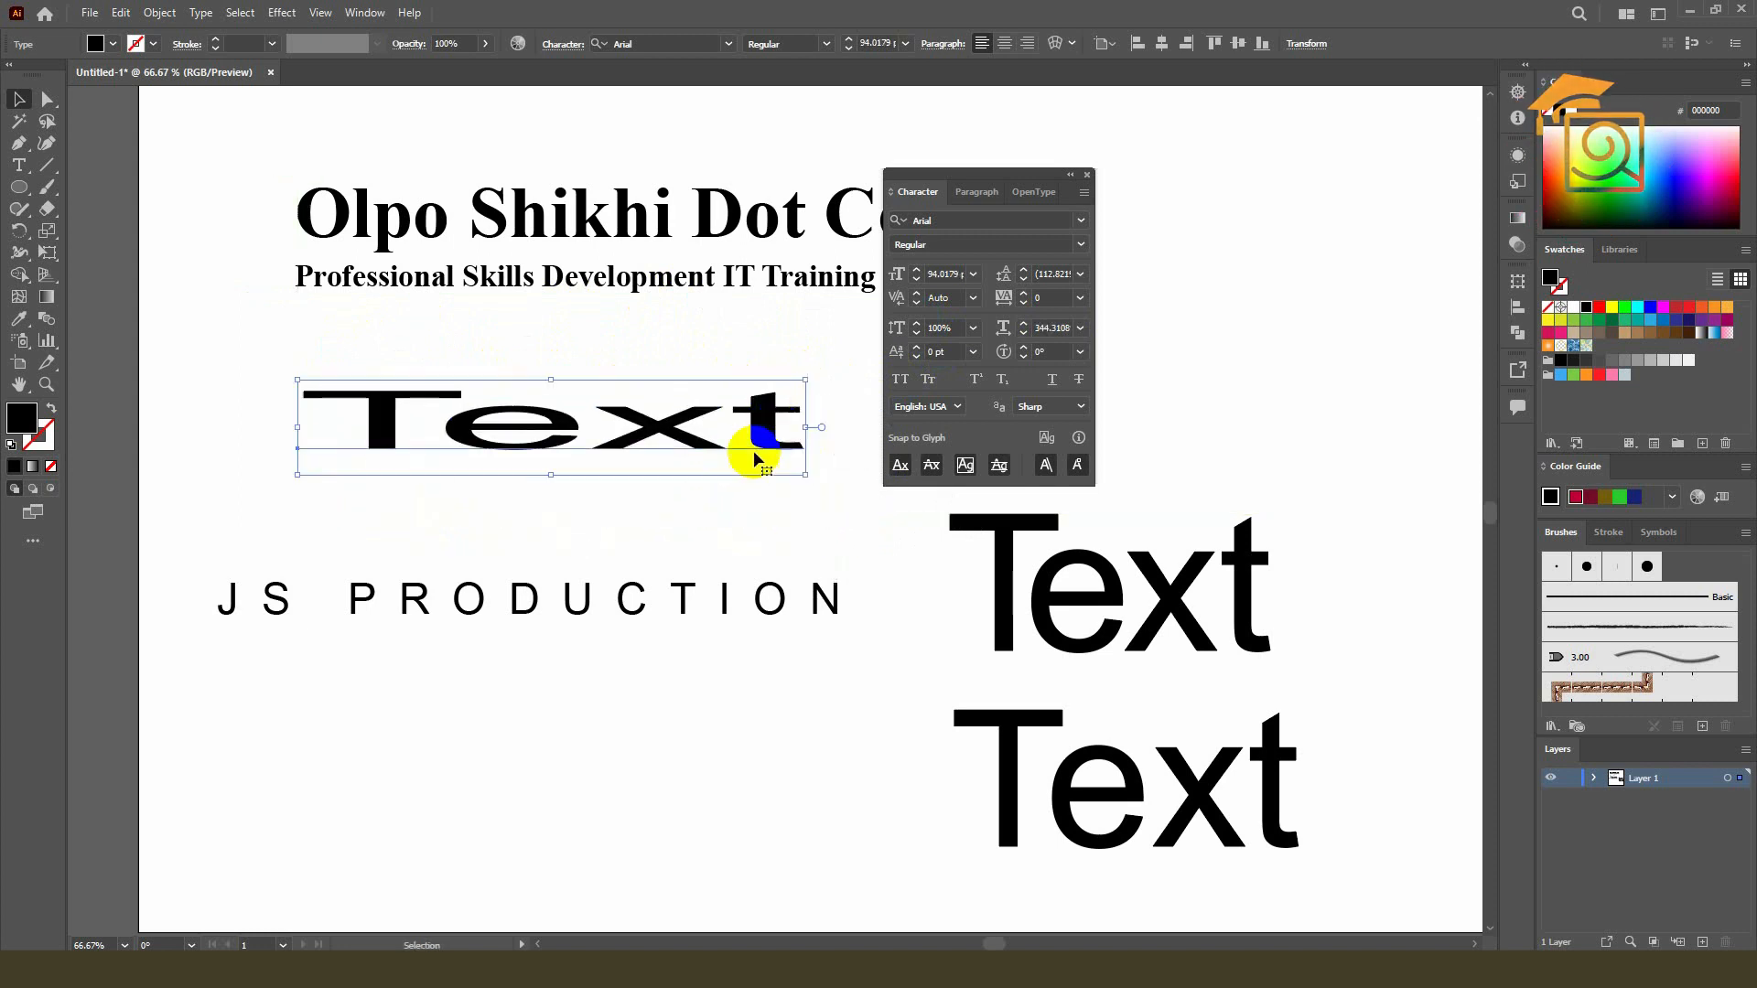
left_click(755, 709)
left_click(679, 452)
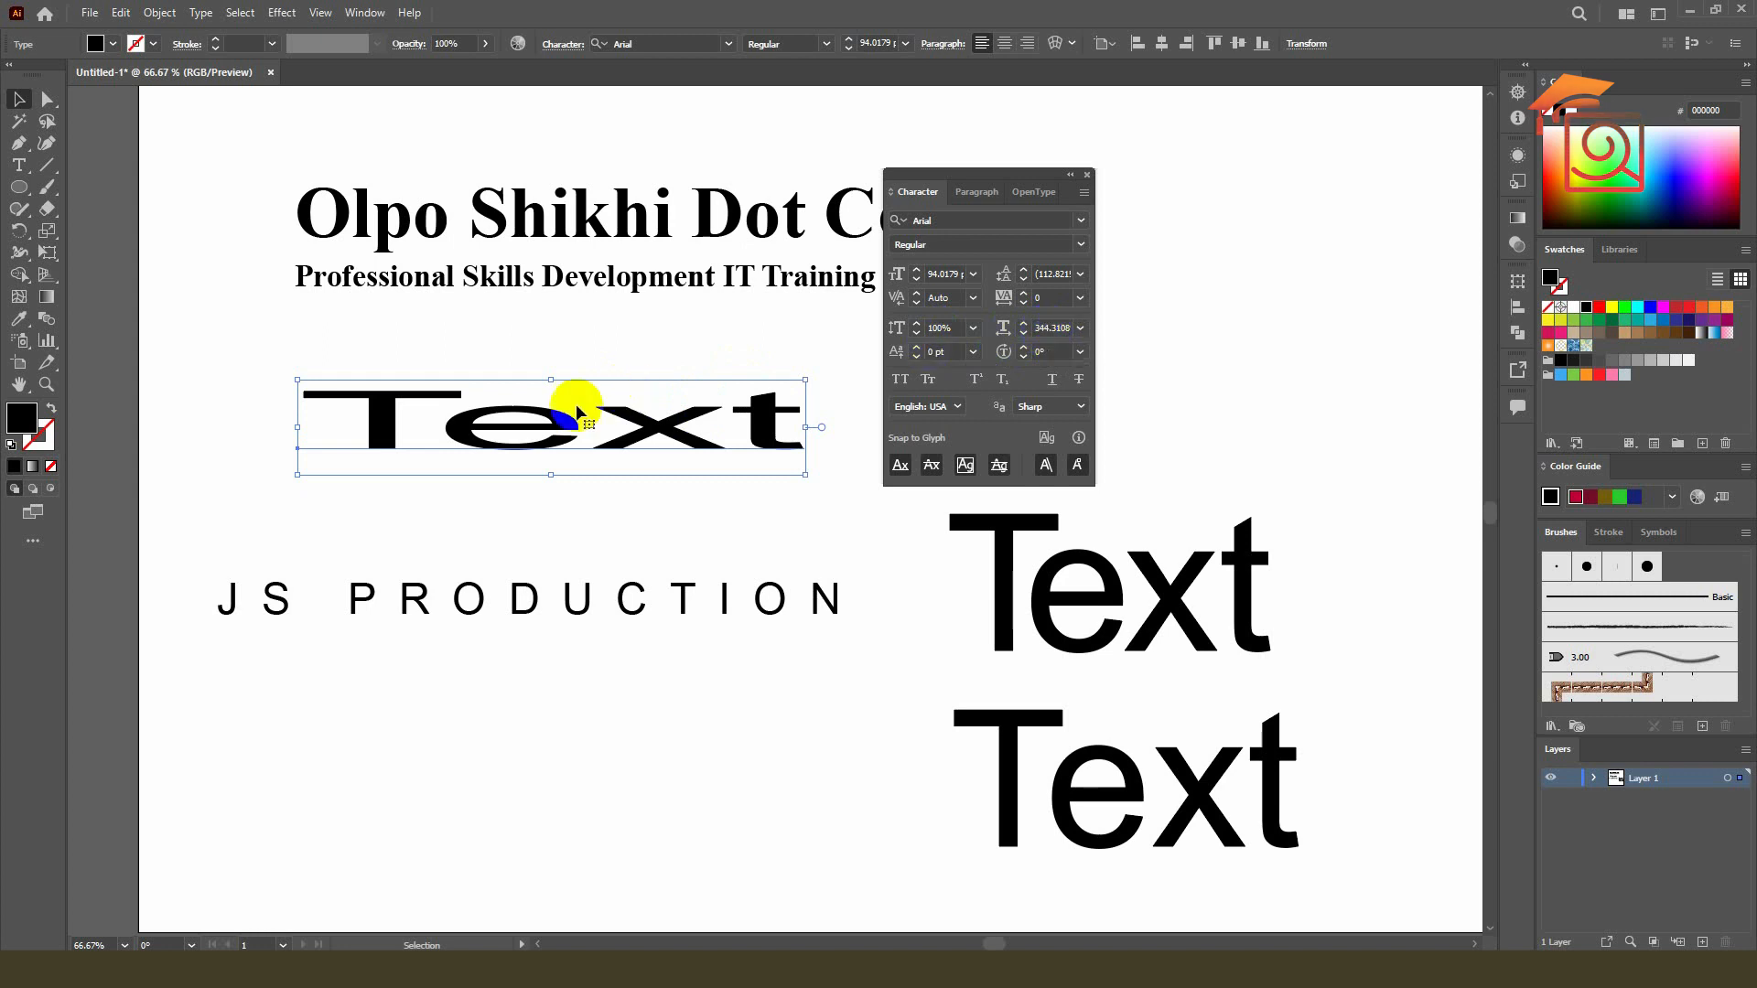
- Undo a trial vertical stretch of the flattened "Text" copy and set its horizontal scale to 100%
left_click_drag(556, 379, 559, 127)
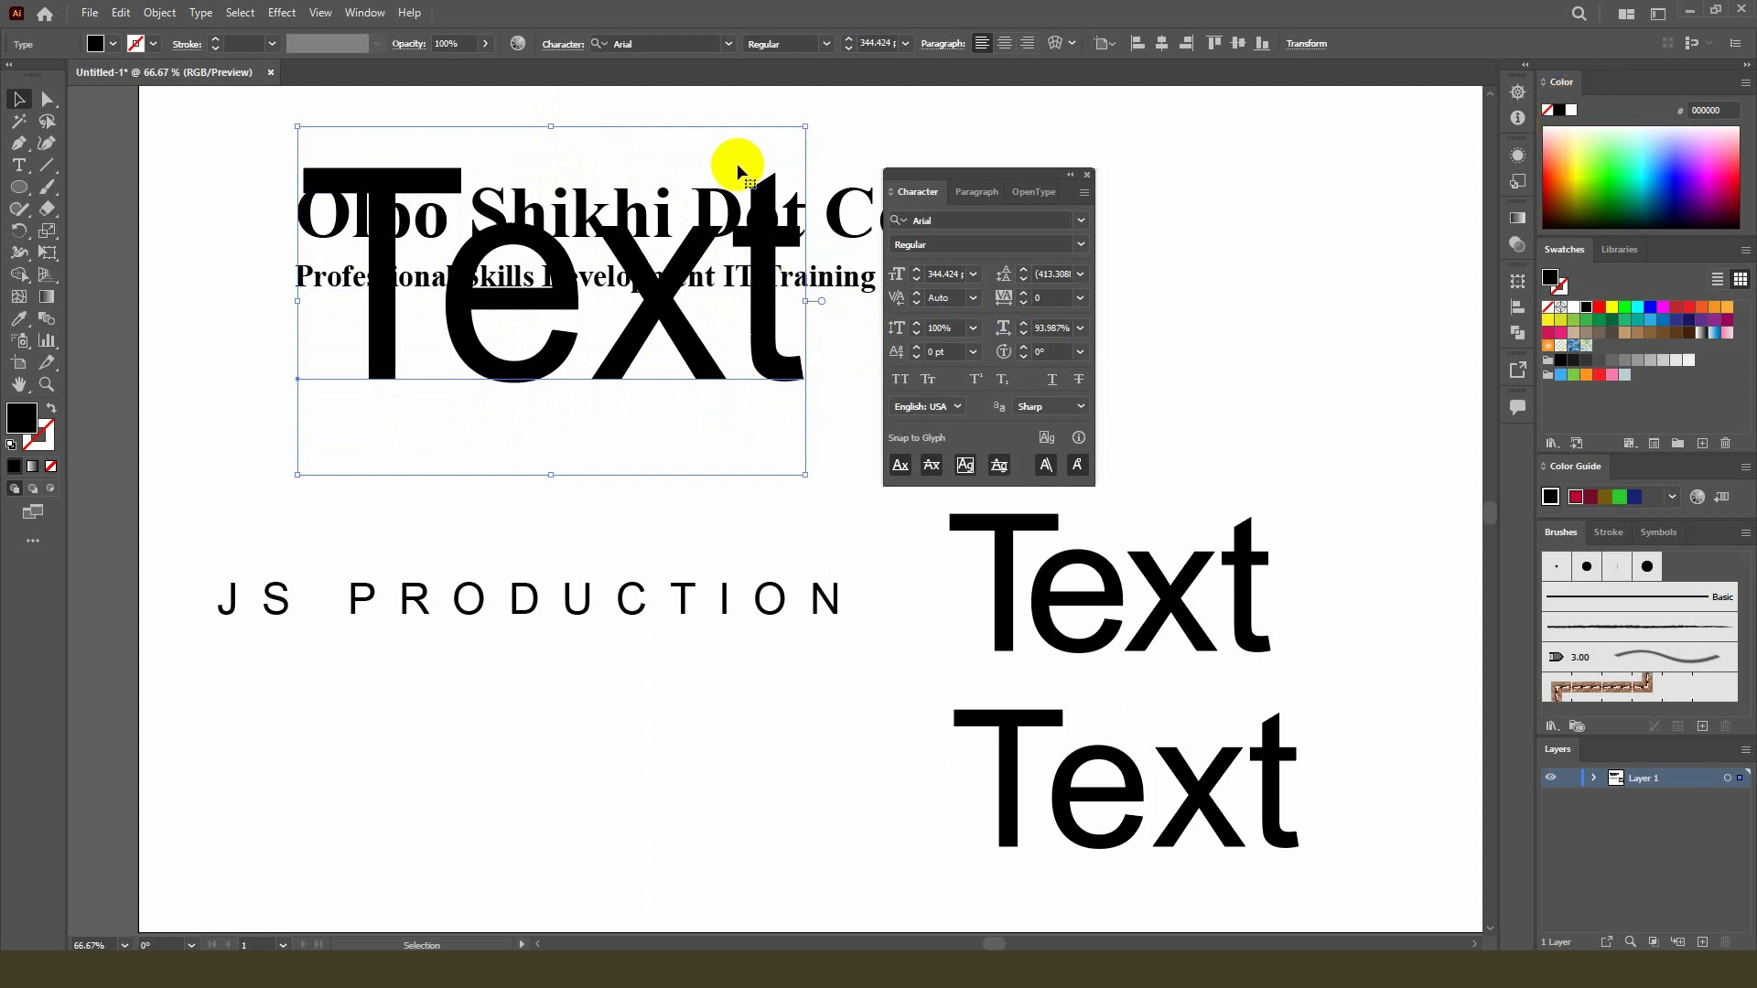
key("ctrl+z")
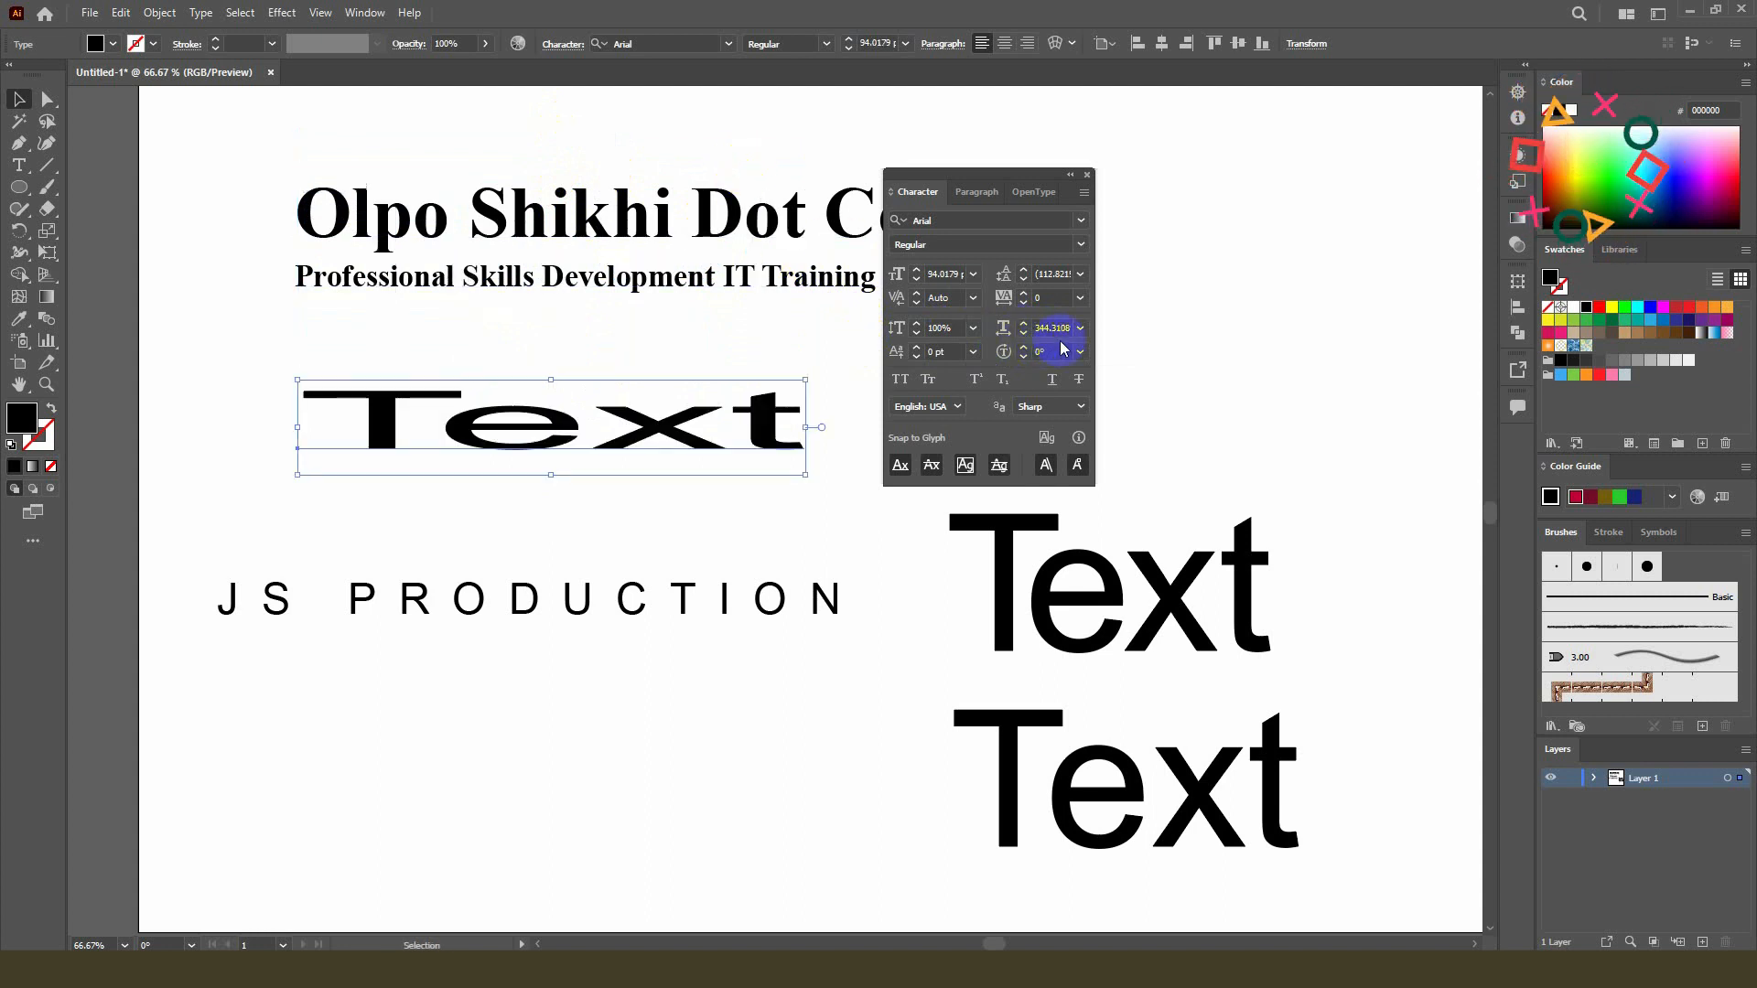
left_click(1081, 329)
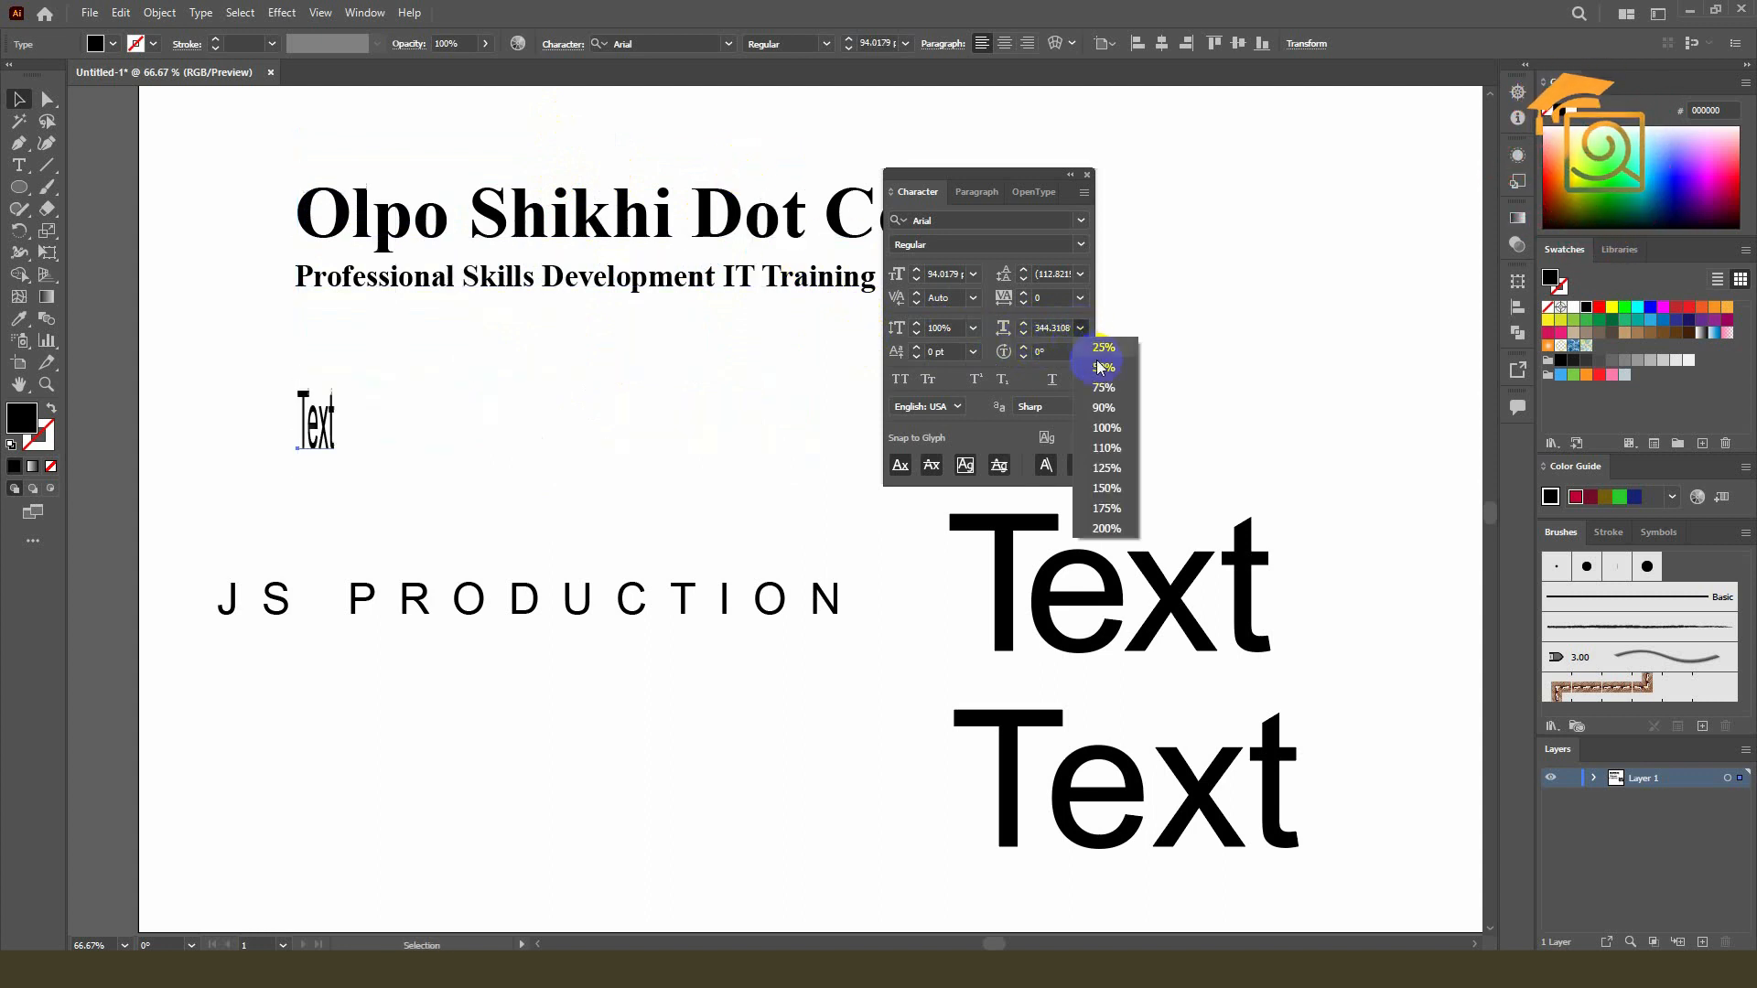
left_click(1120, 429)
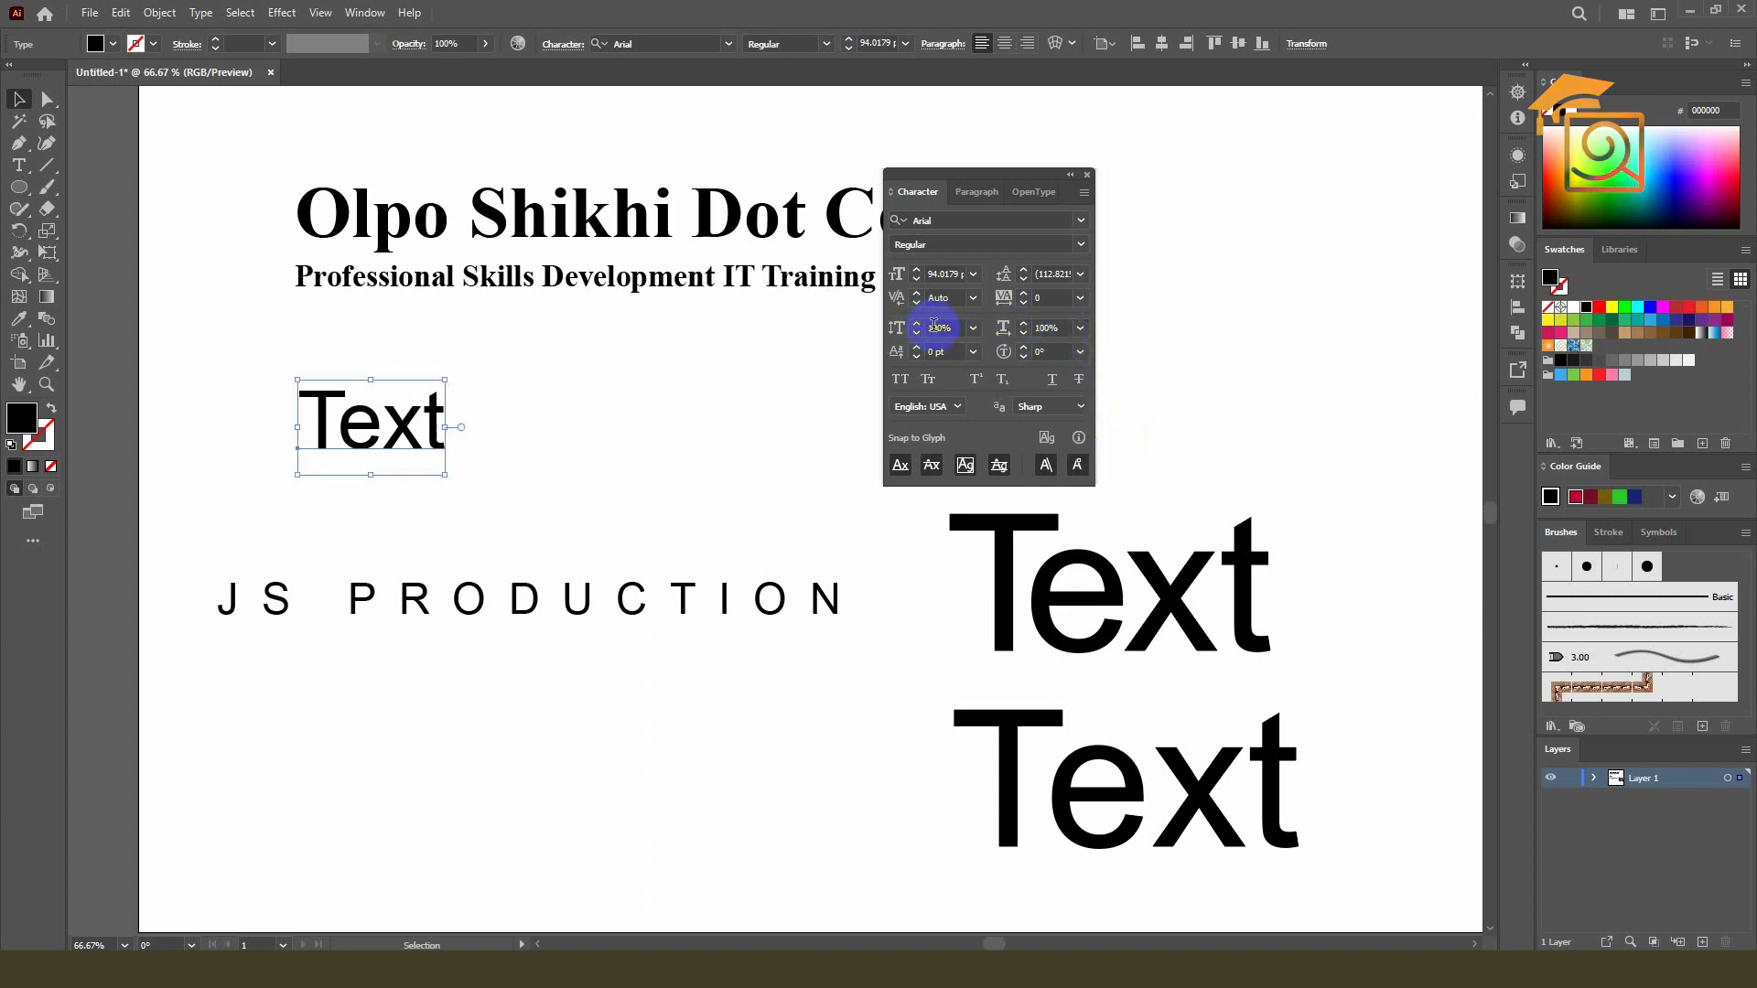
- Try stretching the small "Text" copy taller and wider, undoing each stretch, and preview larger vertical scale values
left_click_drag(370, 379, 373, 326)
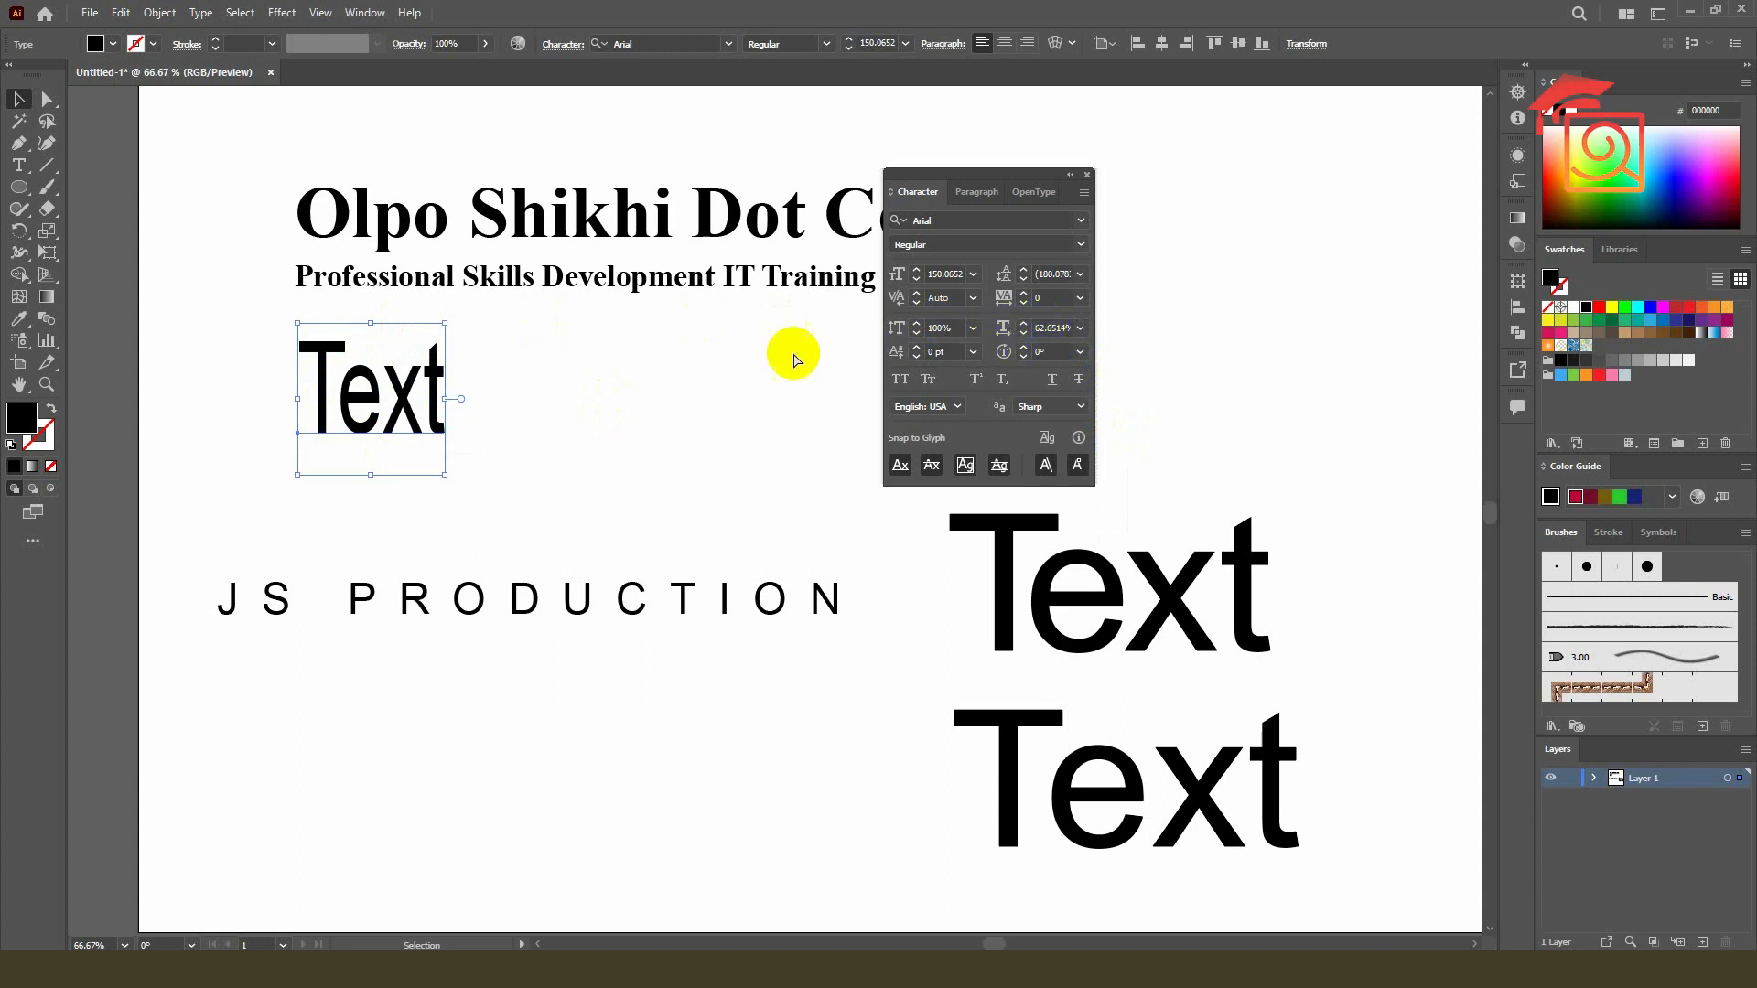
key("ctrl+z")
left_click_drag(447, 428, 580, 419)
key("ctrl+z")
left_click(972, 328)
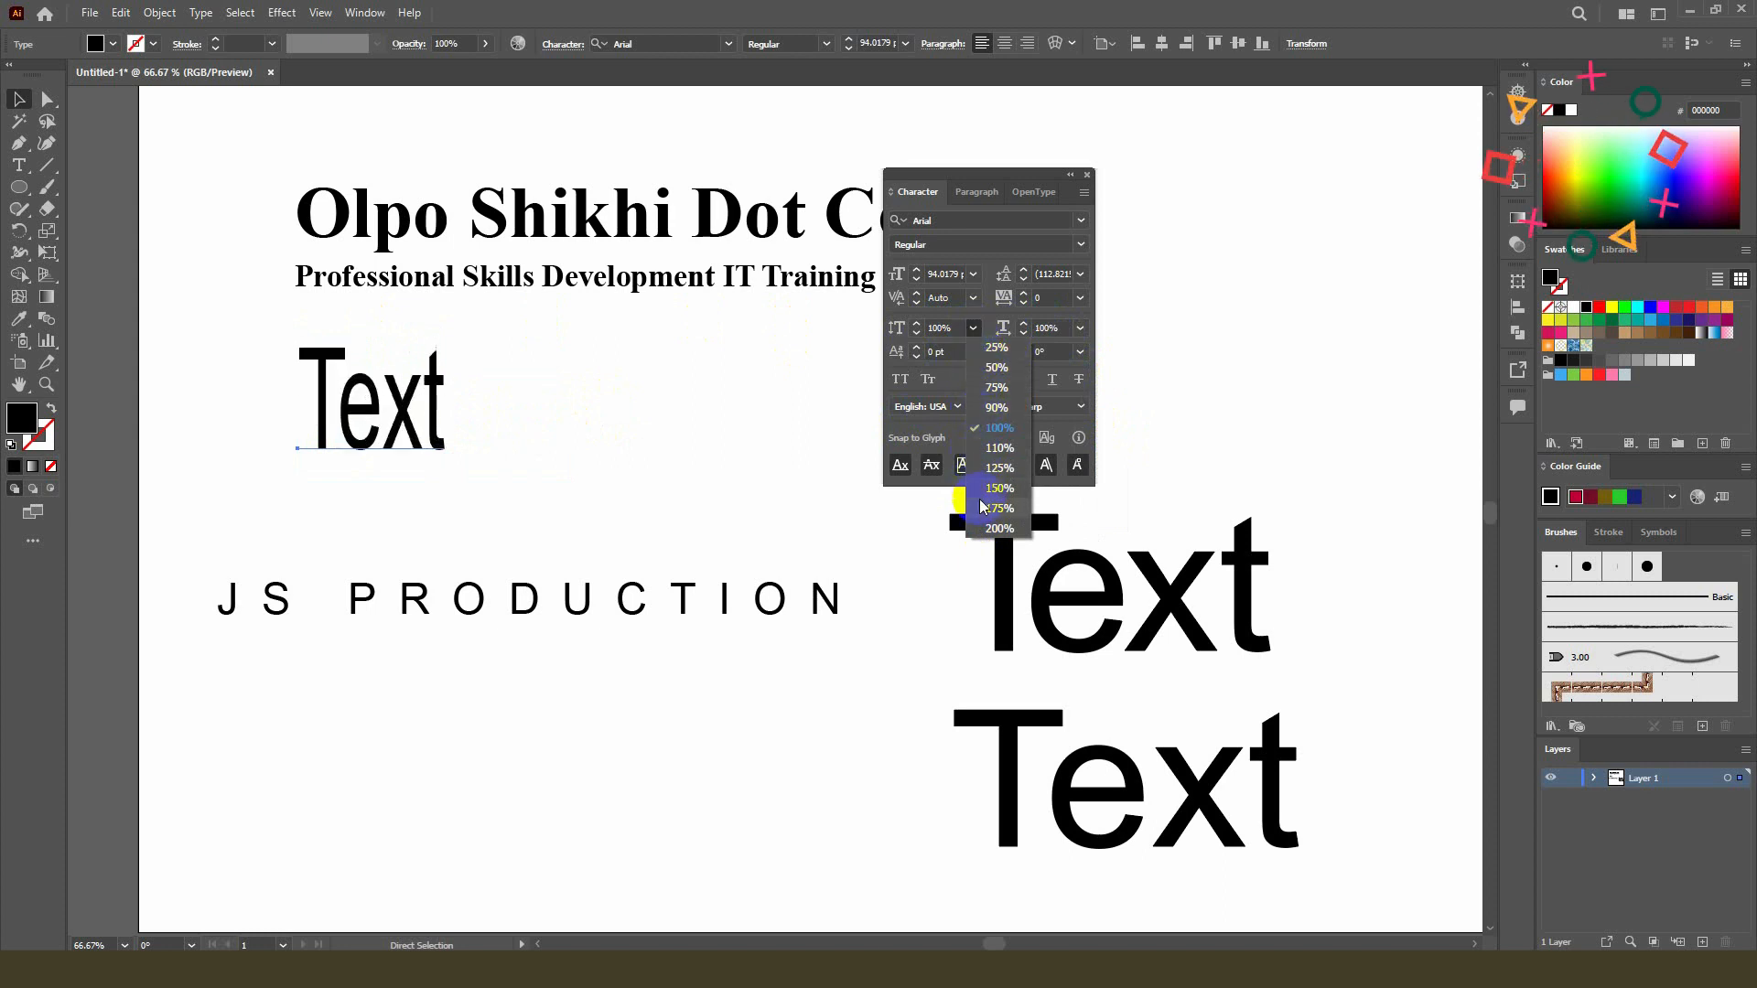
left_click(727, 349)
left_click(1065, 417)
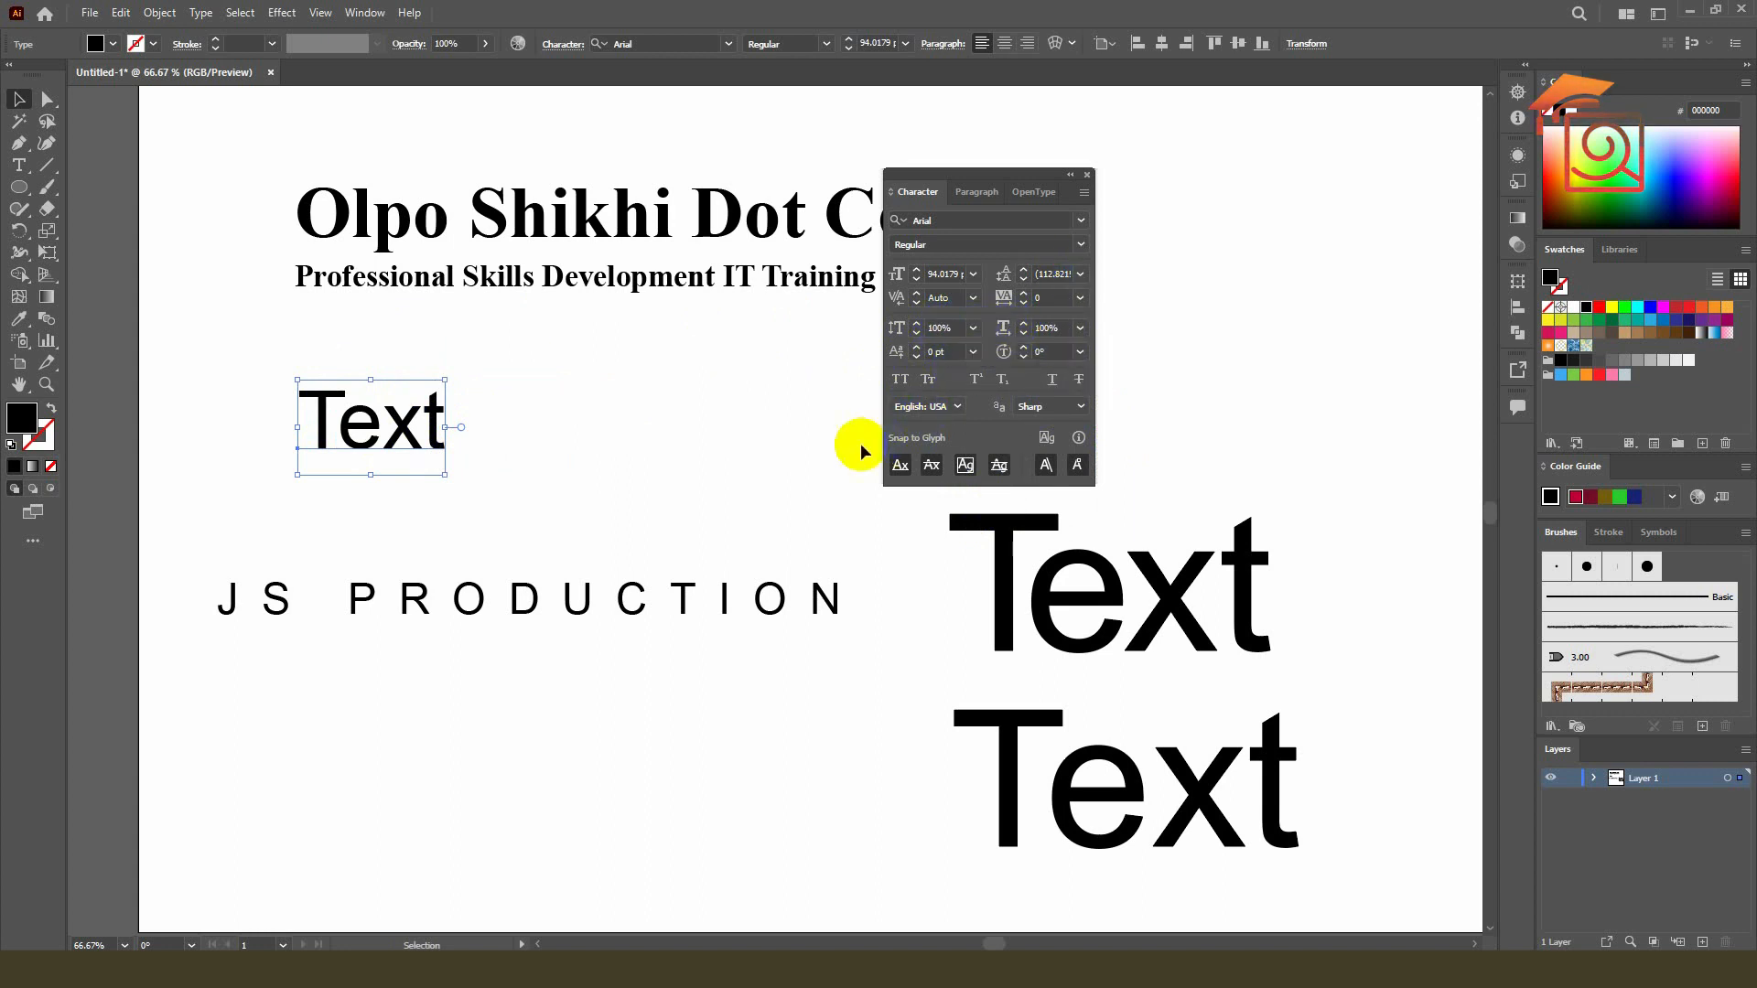
- Set the vertical scale of the small "Text" copy to 200% and move it left, above the start of "JS PRODUCTION"
mouse_move(430, 437)
left_mouse_down()
mouse_move(490, 403)
mouse_move(417, 445)
left_mouse_up()
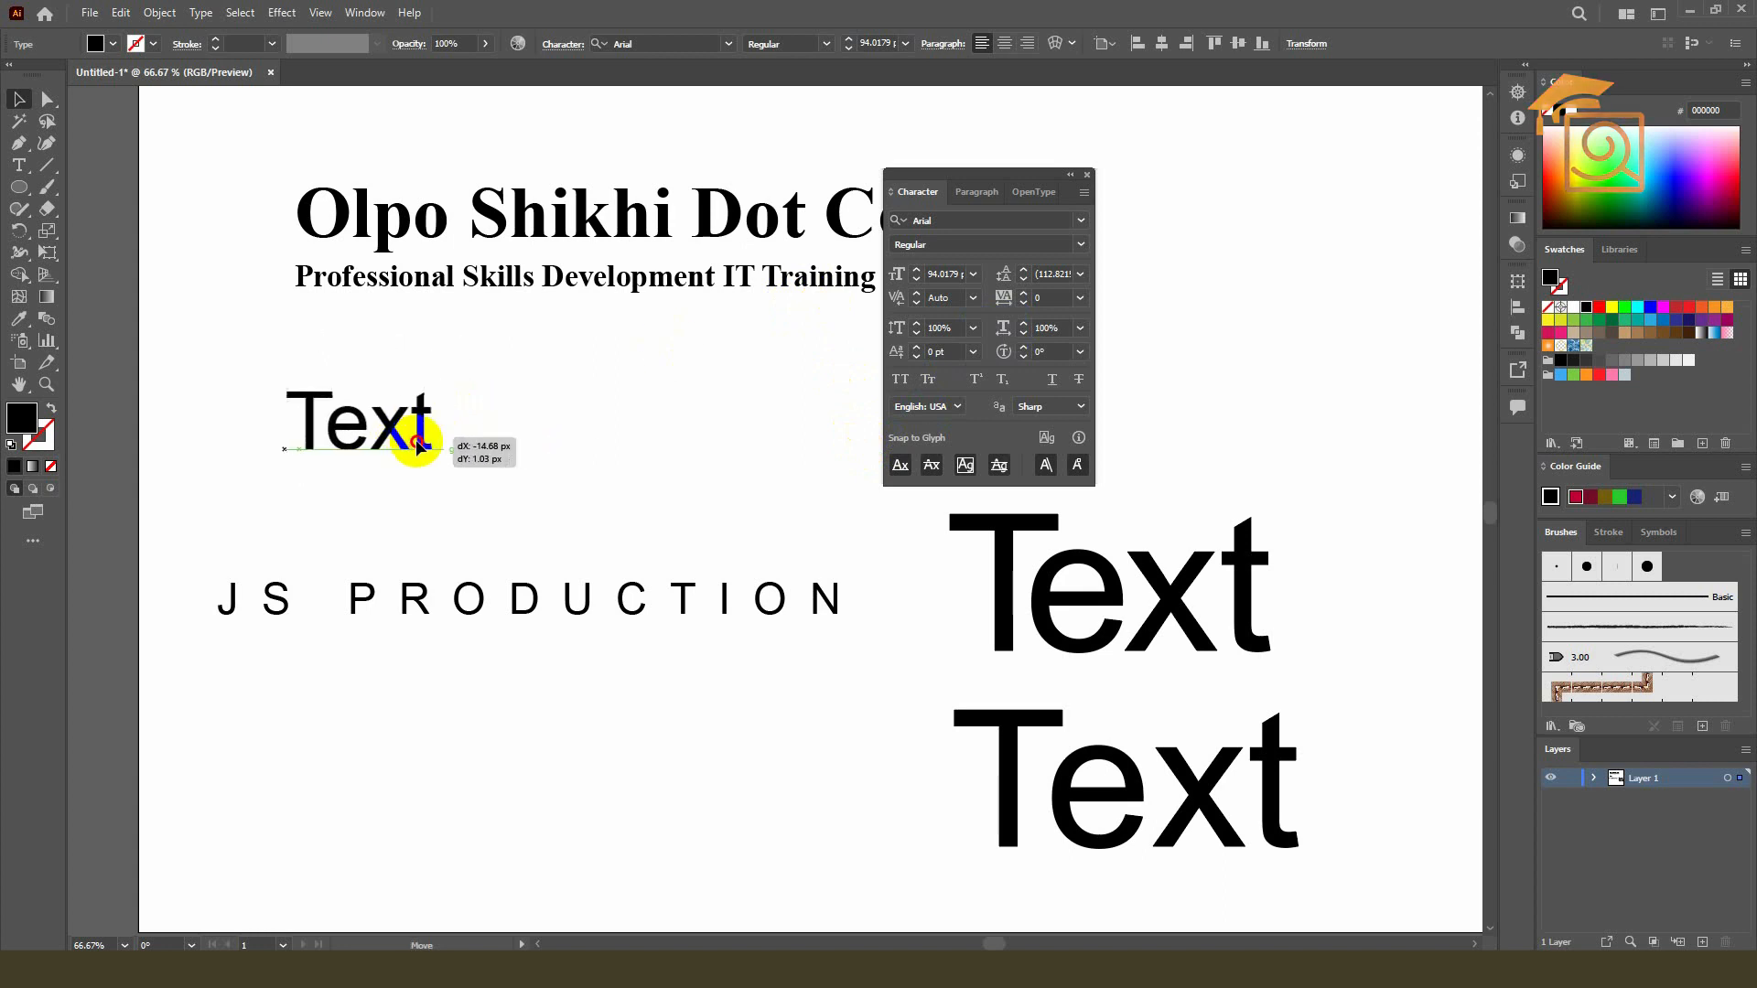
left_click(973, 327)
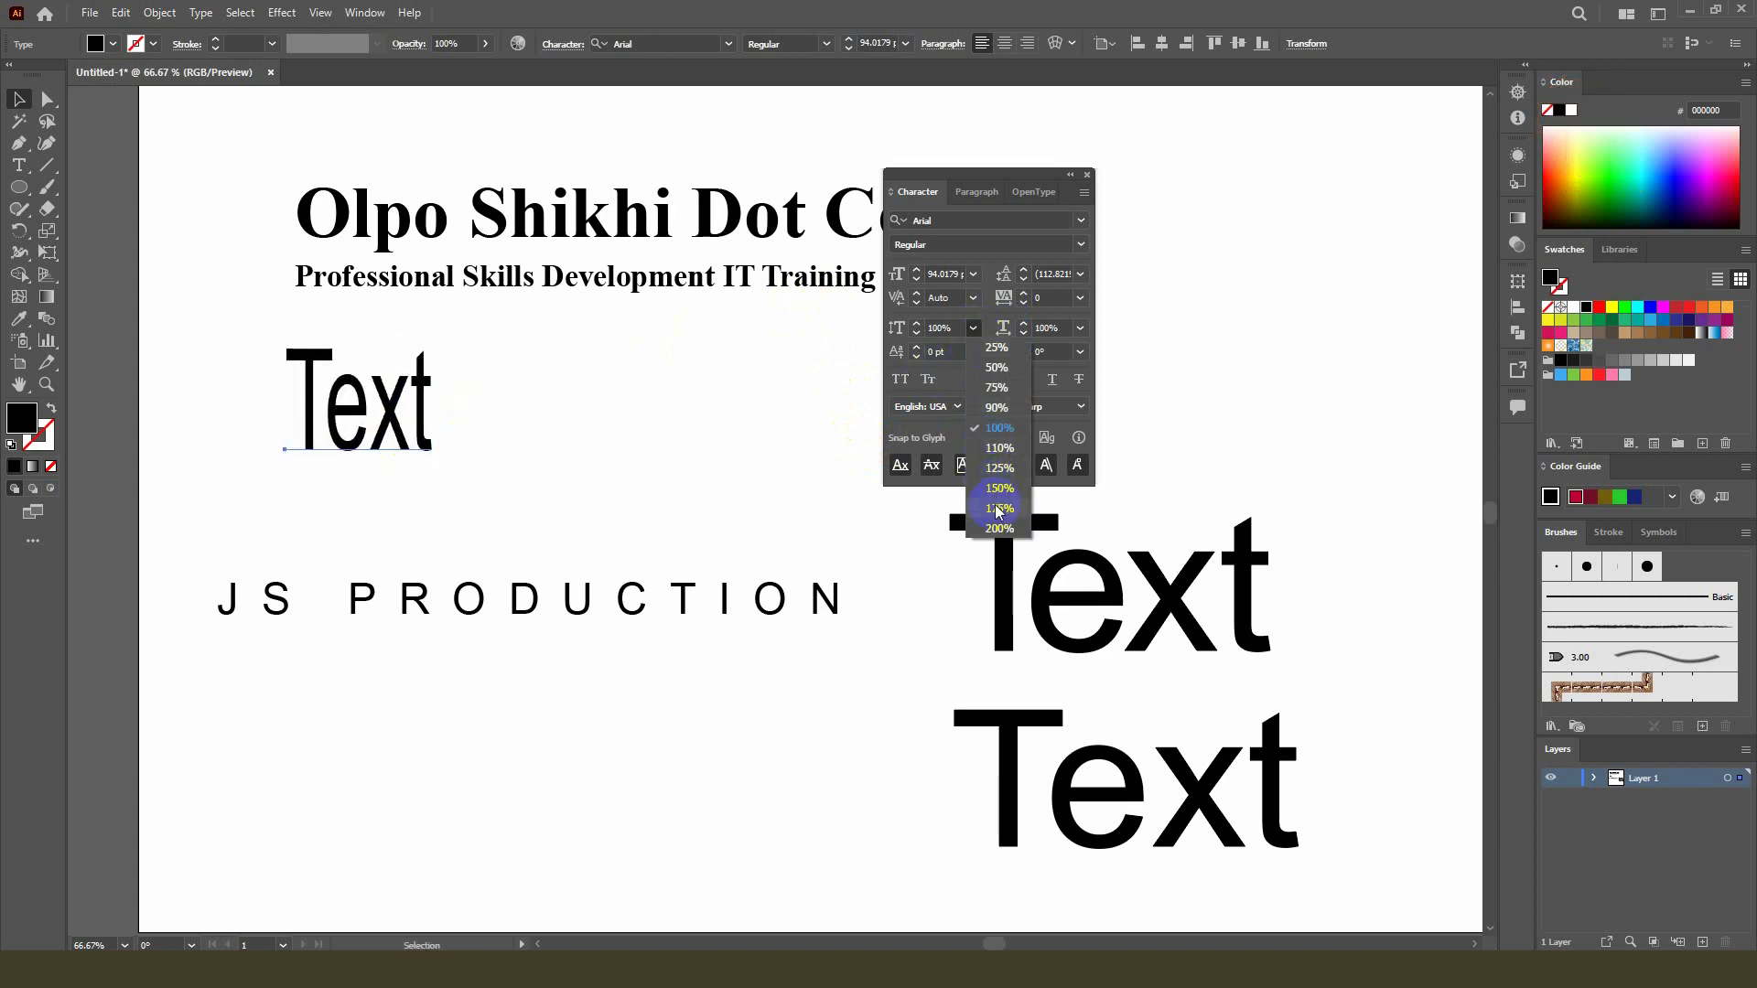
left_click(1000, 528)
left_click_drag(428, 384, 375, 389)
left_click(664, 426)
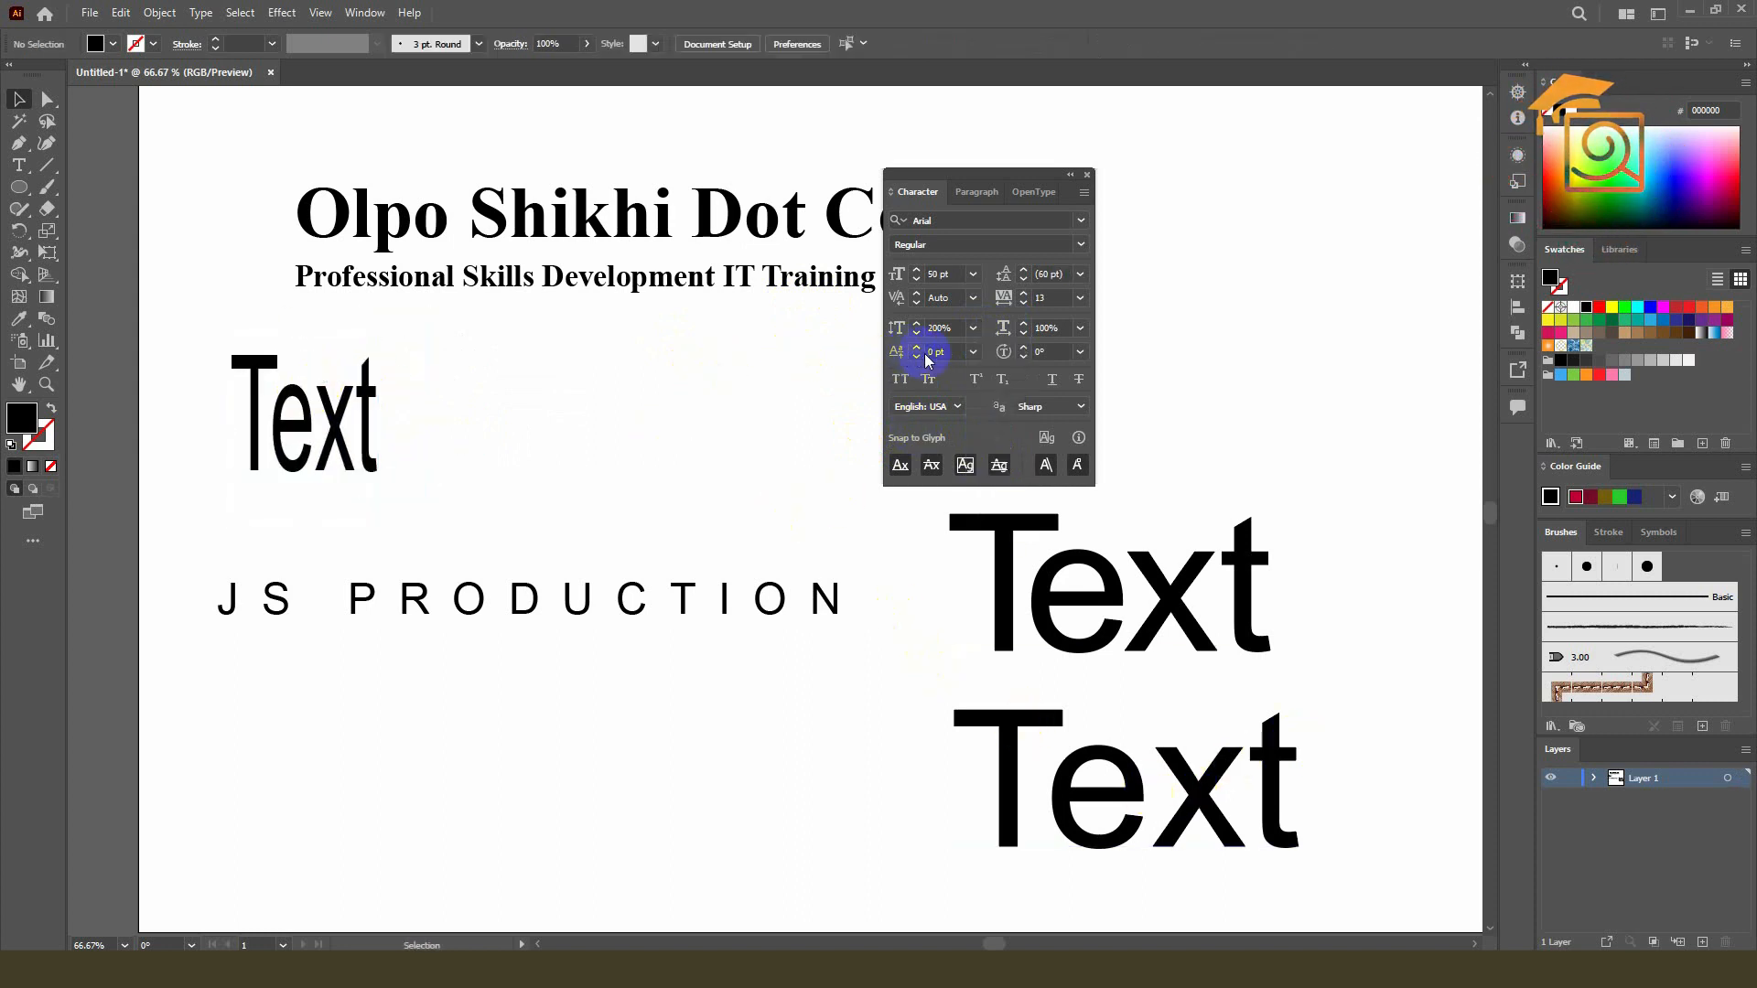
- Place a copy of the lower "Text" word, shrunk to about 140 pt, beside the narrow one and replace its wording with a lowercase first name
left_click_drag(1141, 817, 658, 438)
left_click_drag(772, 331, 707, 375)
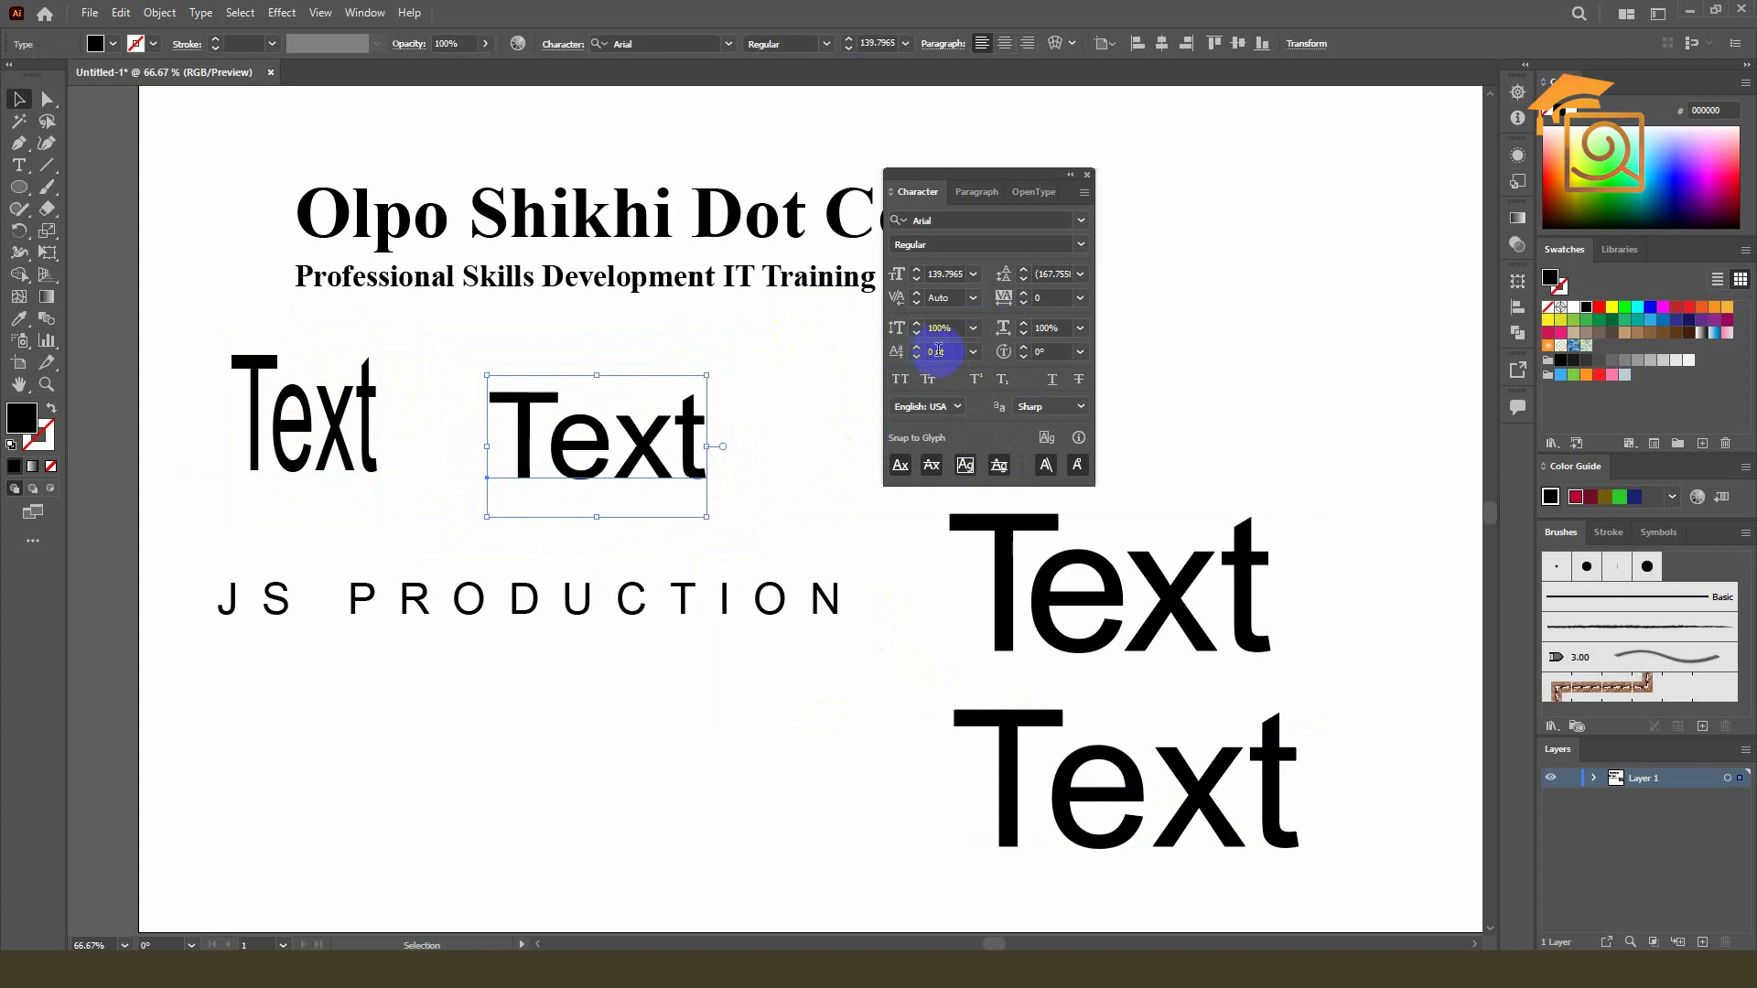
double_click(635, 435)
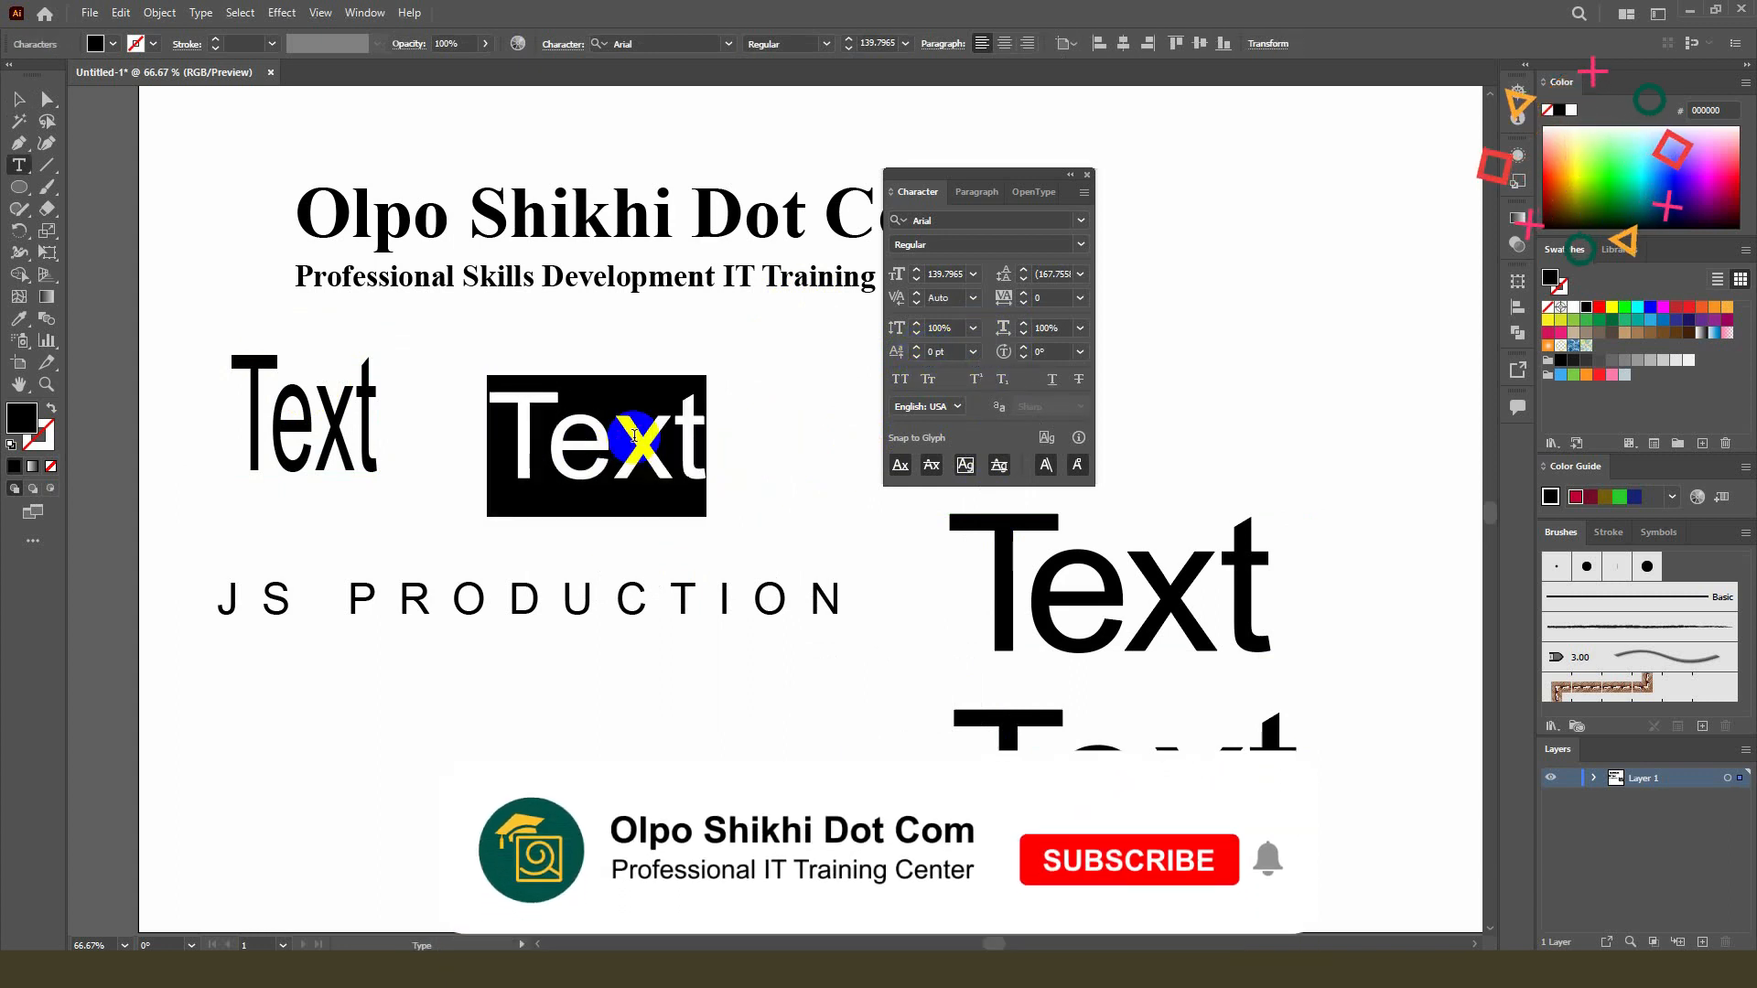
type("jason")
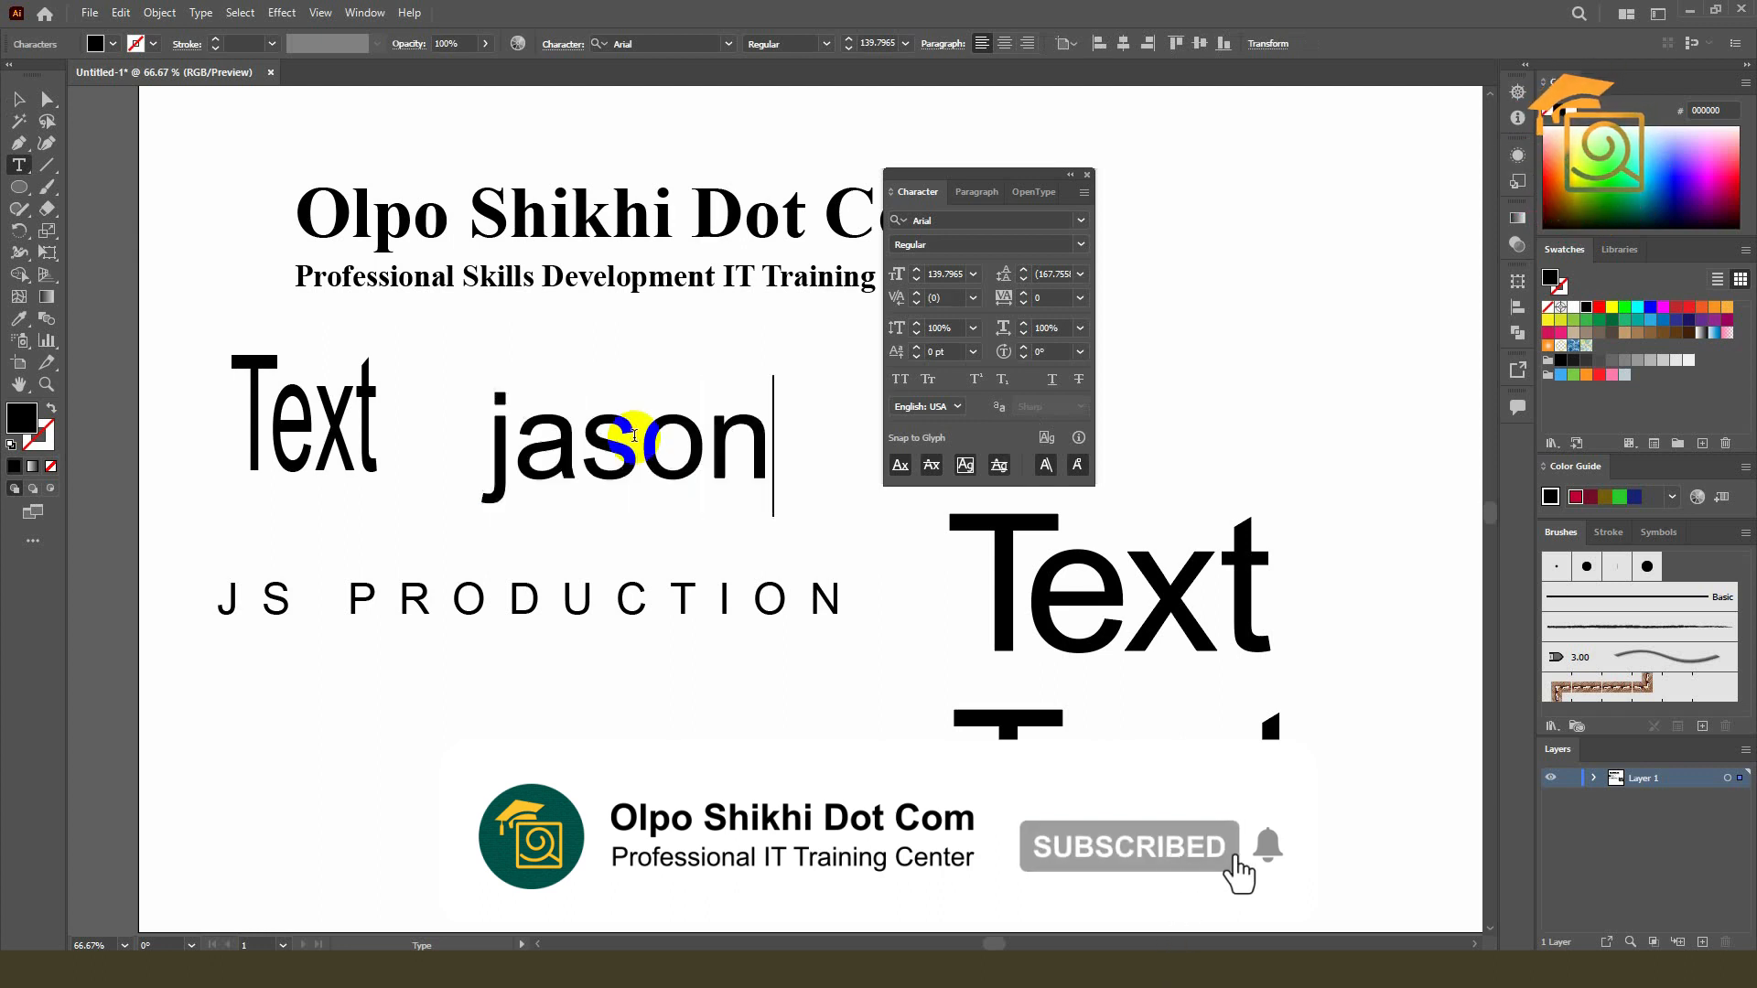
key("Escape")
left_click_drag(647, 414, 564, 463)
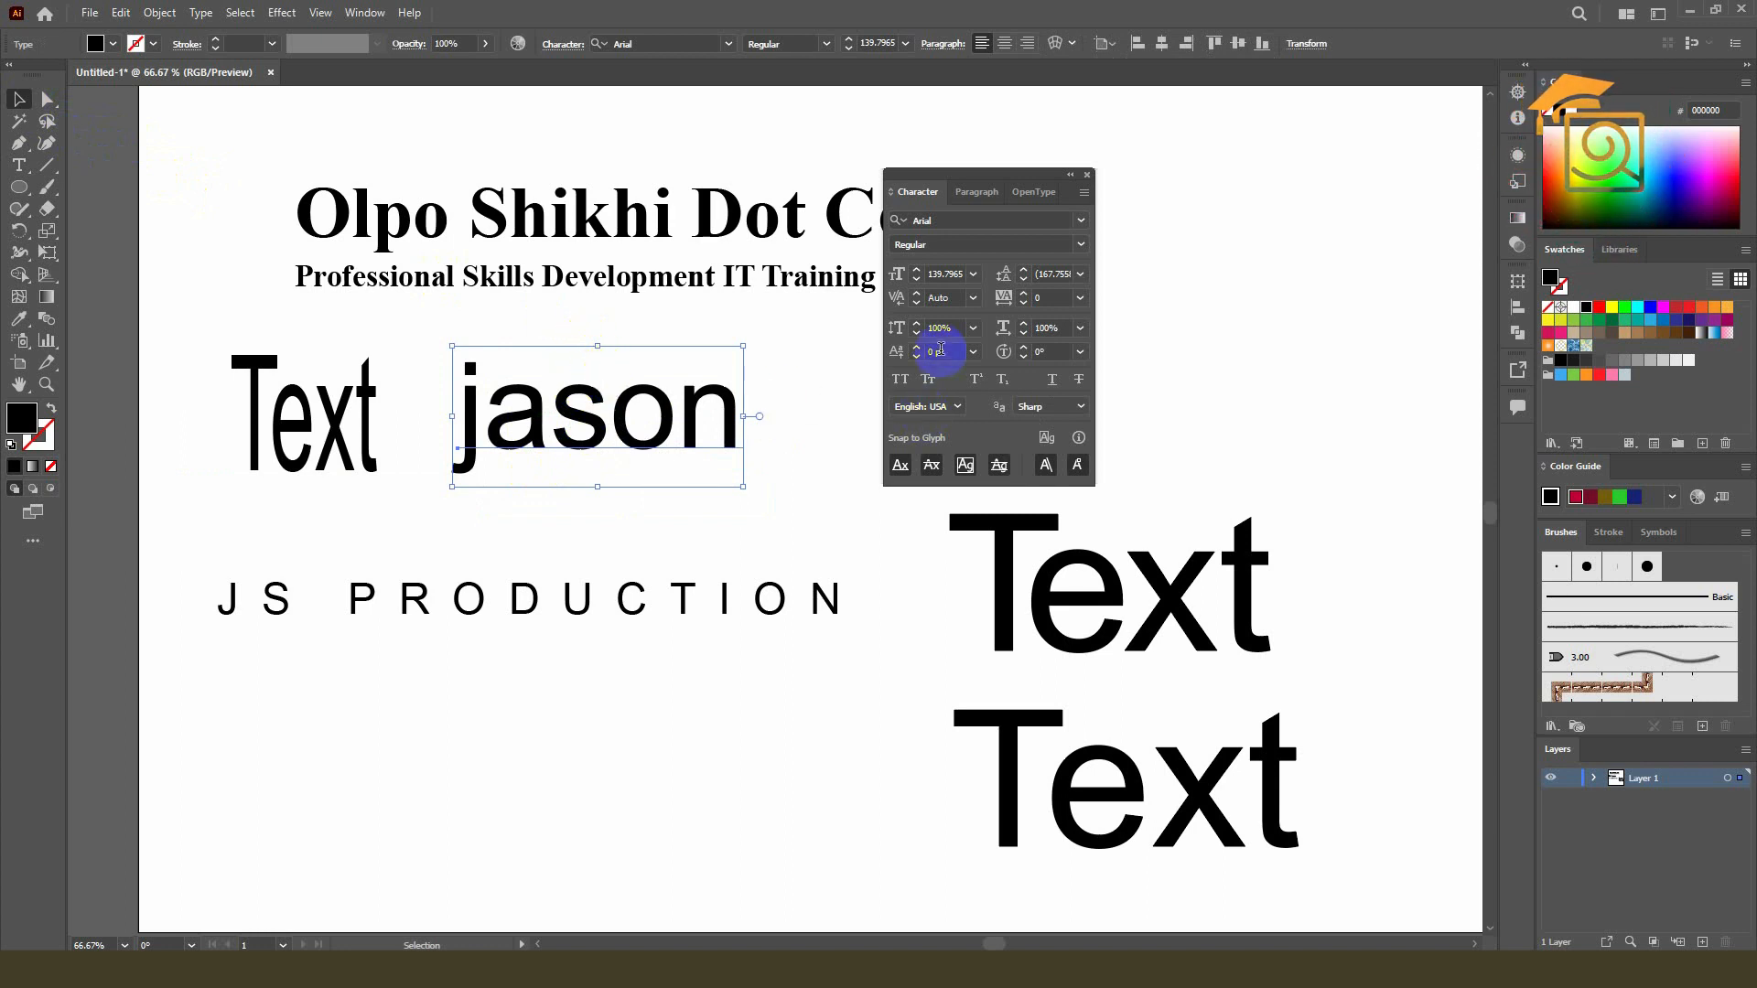
left_click_drag(462, 455, 655, 451)
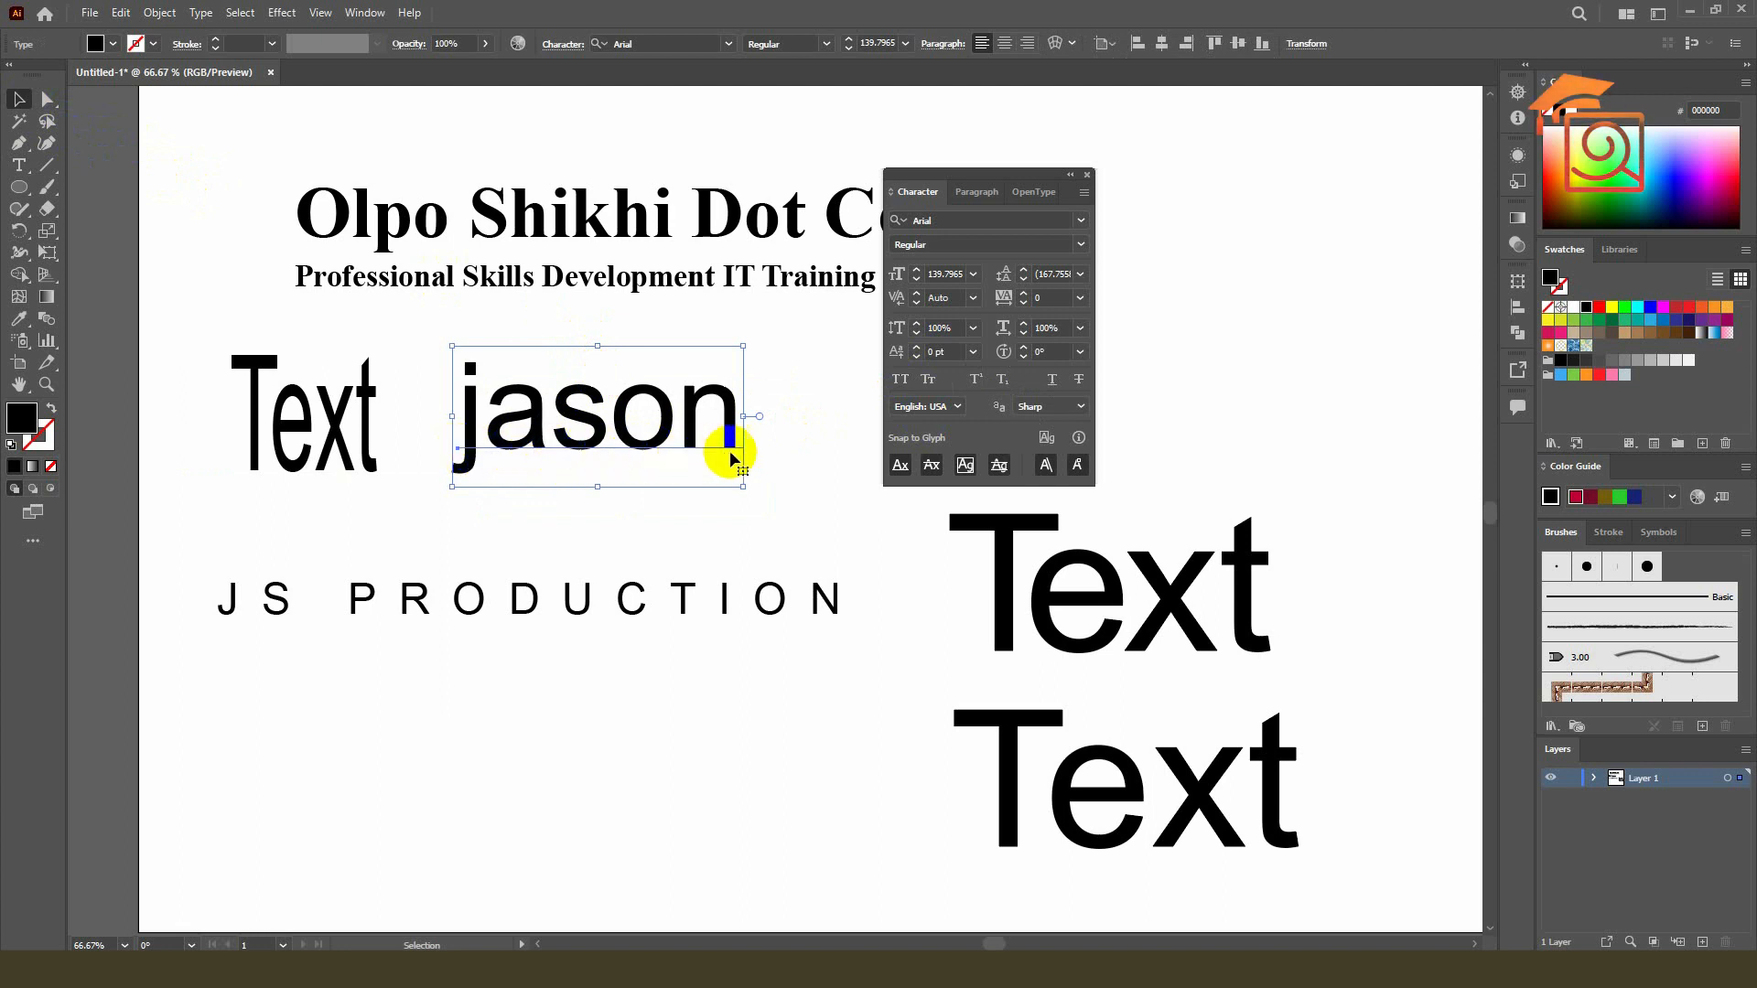
- Select the letter "o" in the lowercase first name and lower its baseline shift to -31 pt
double_click(652, 421)
double_click(654, 423)
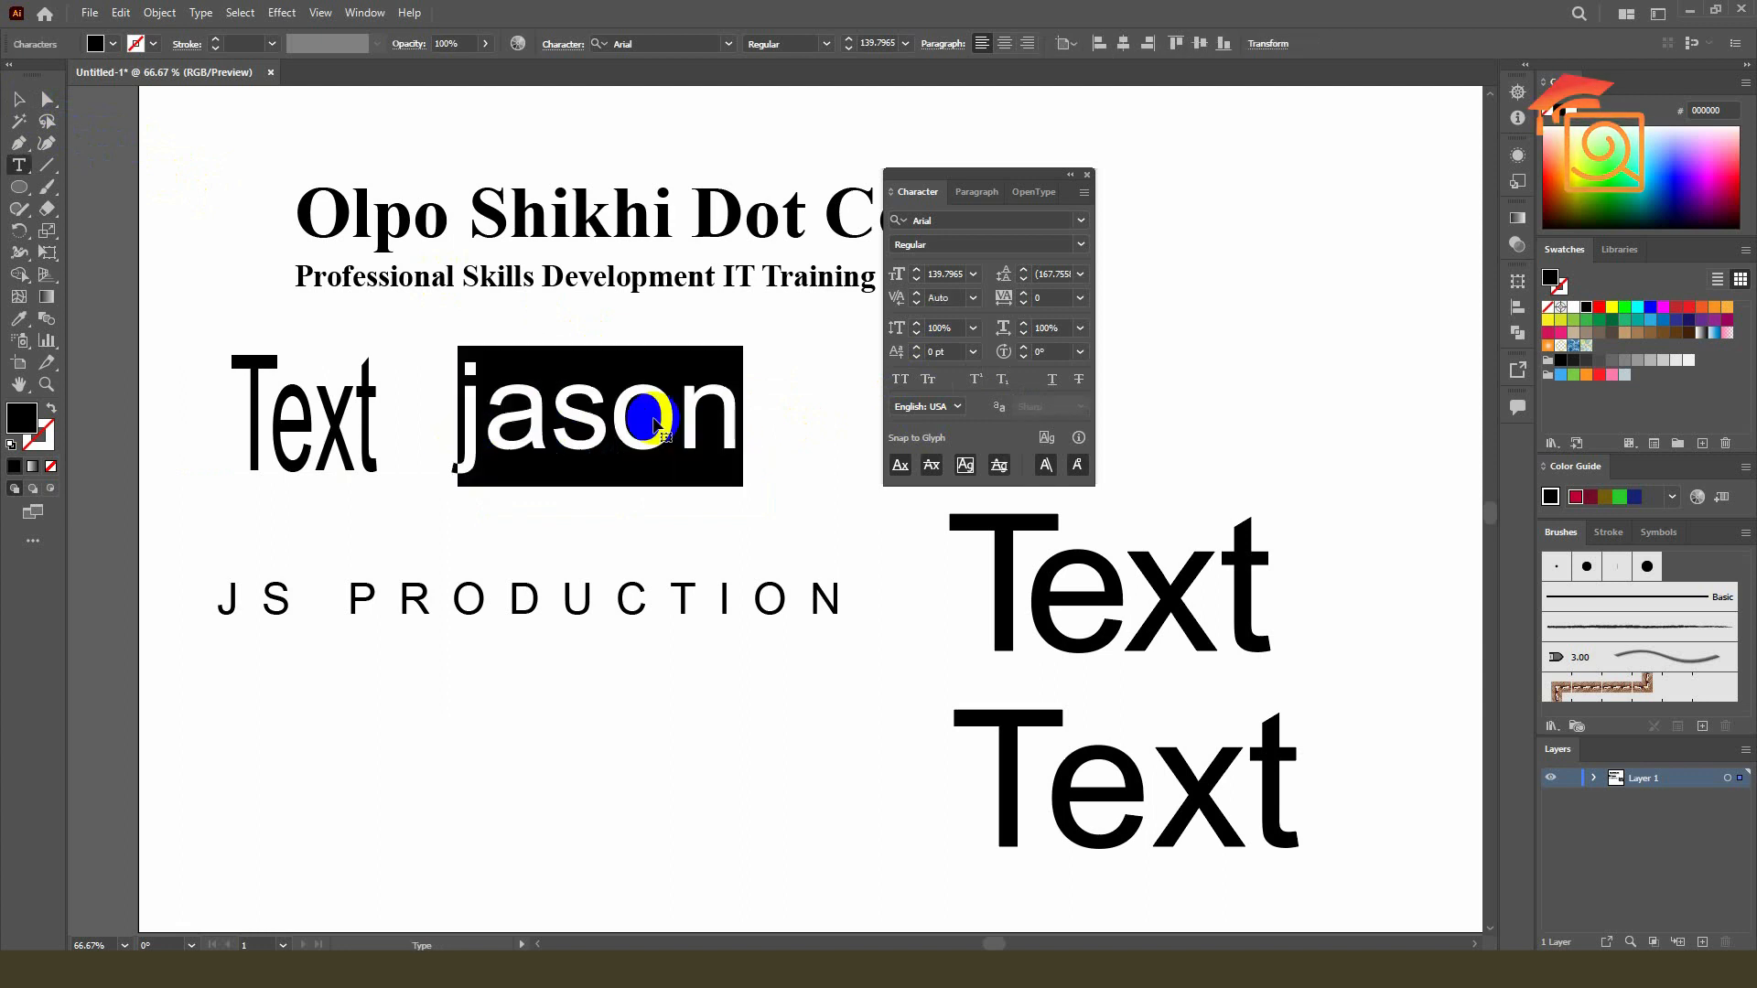
left_click_drag(677, 416, 612, 417)
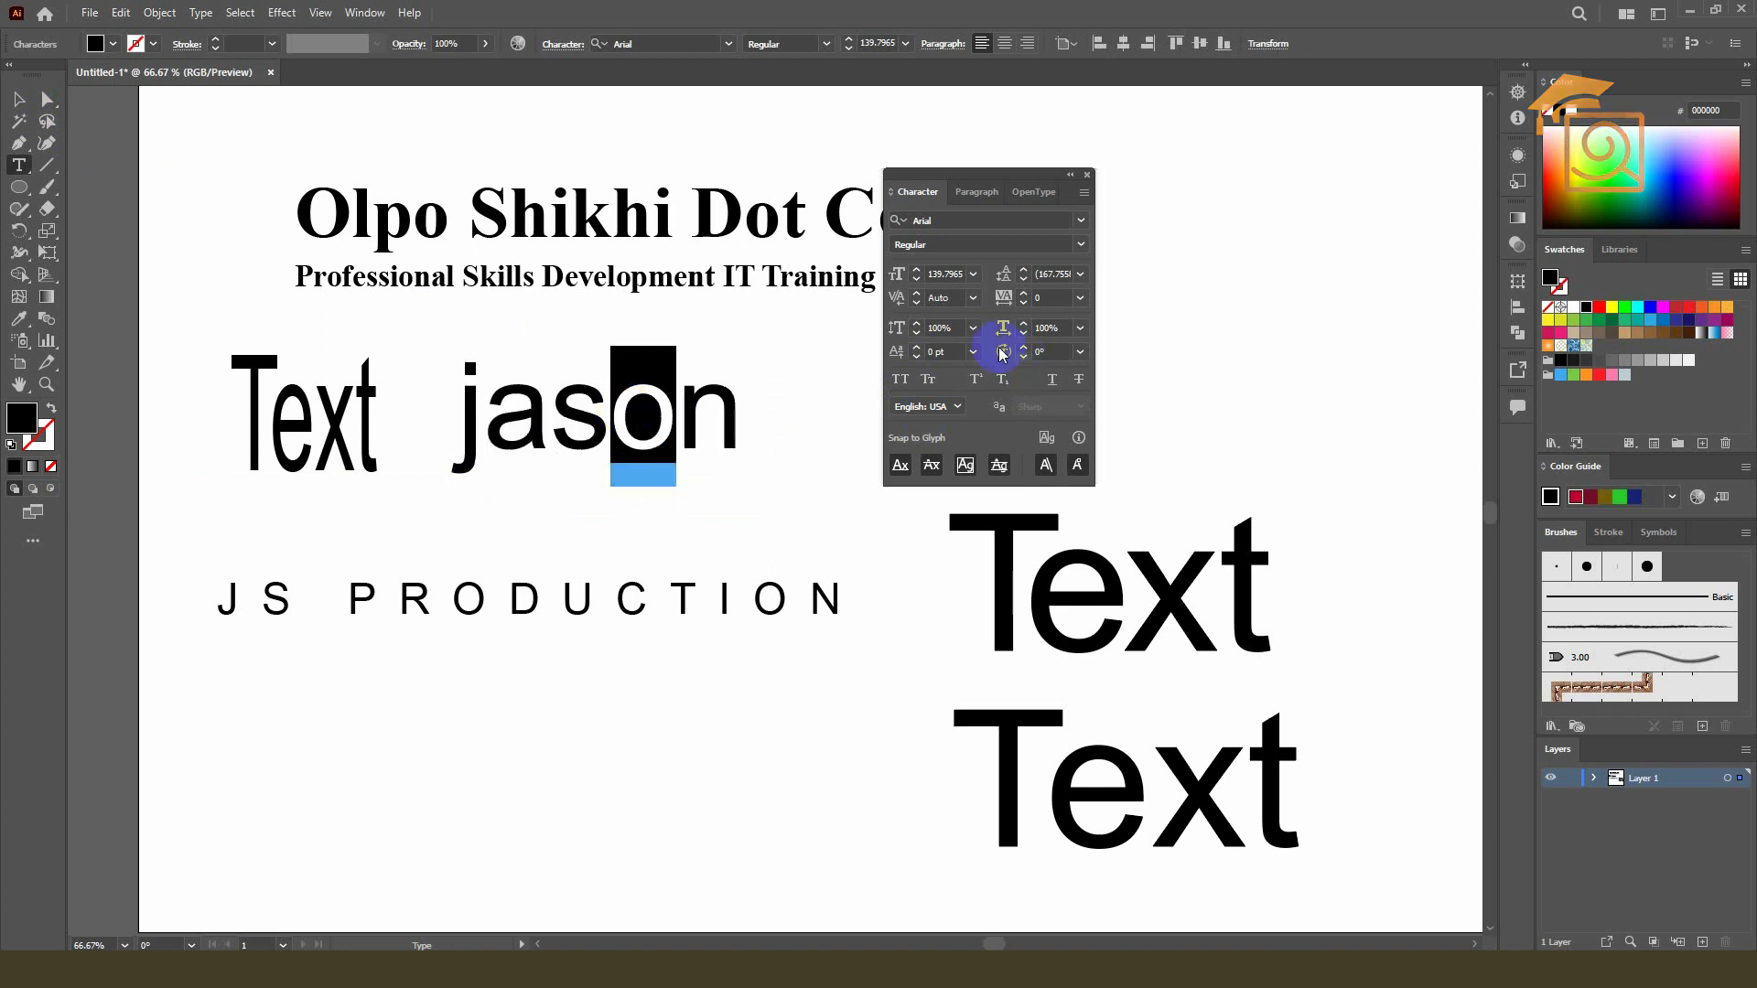
left_click(947, 351)
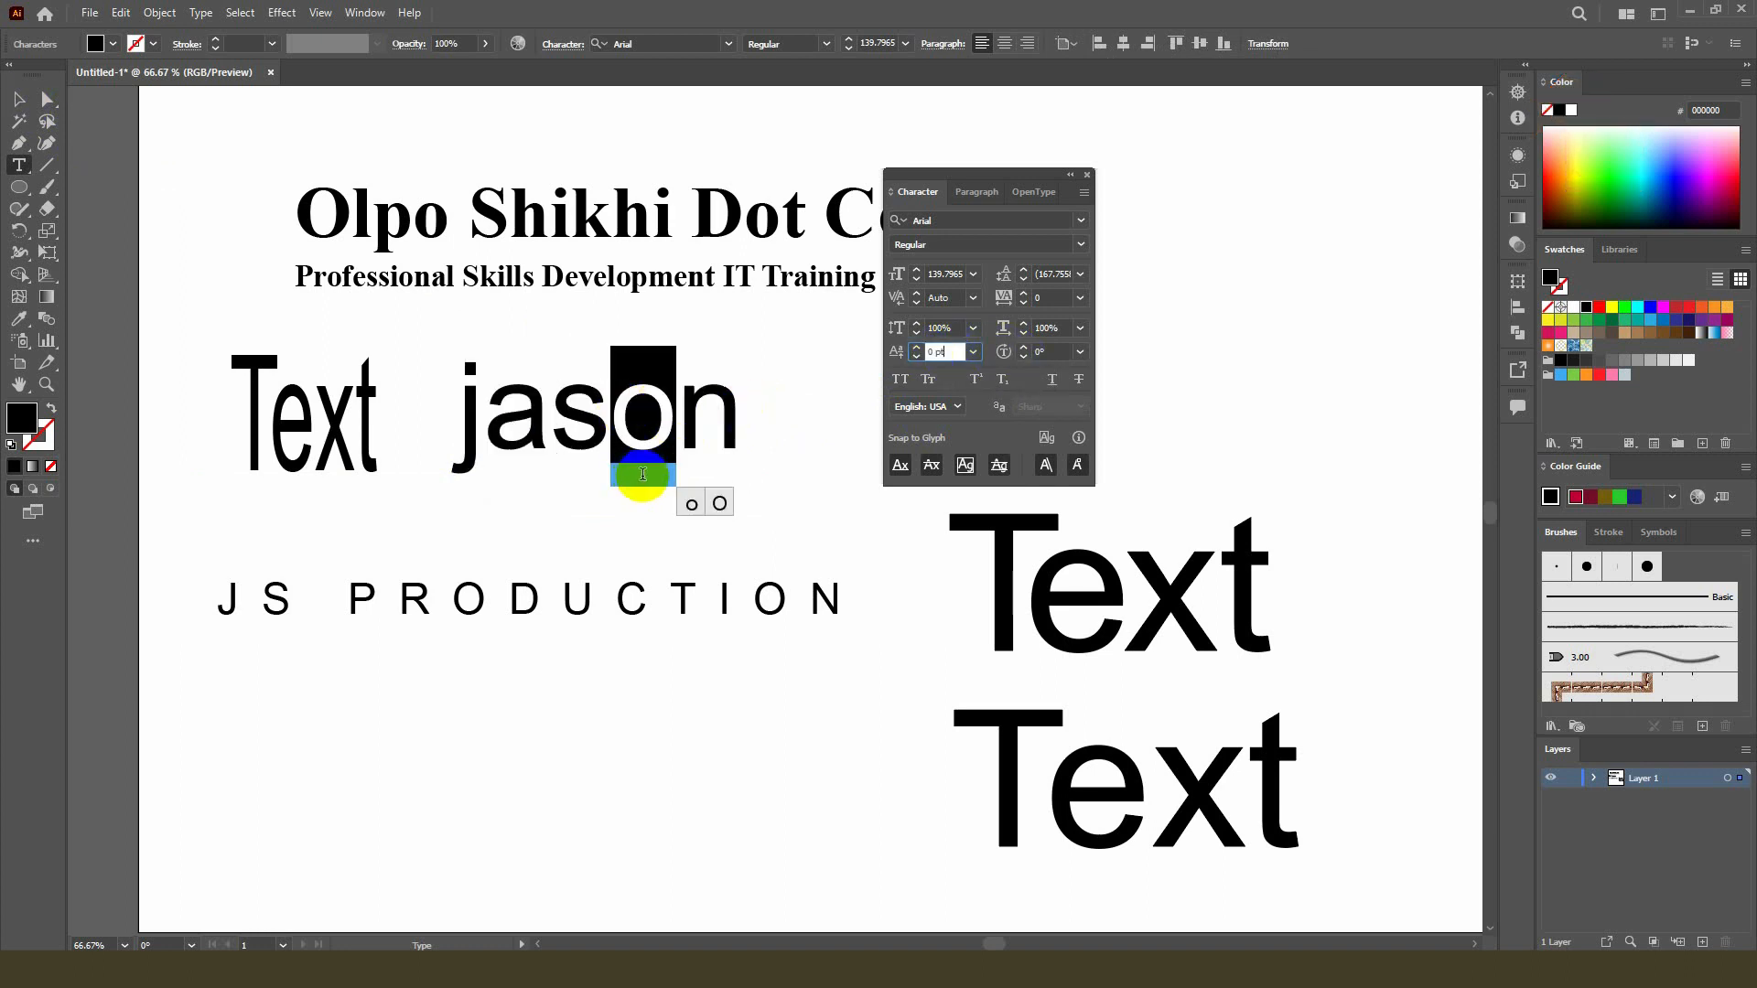
left_click(947, 352)
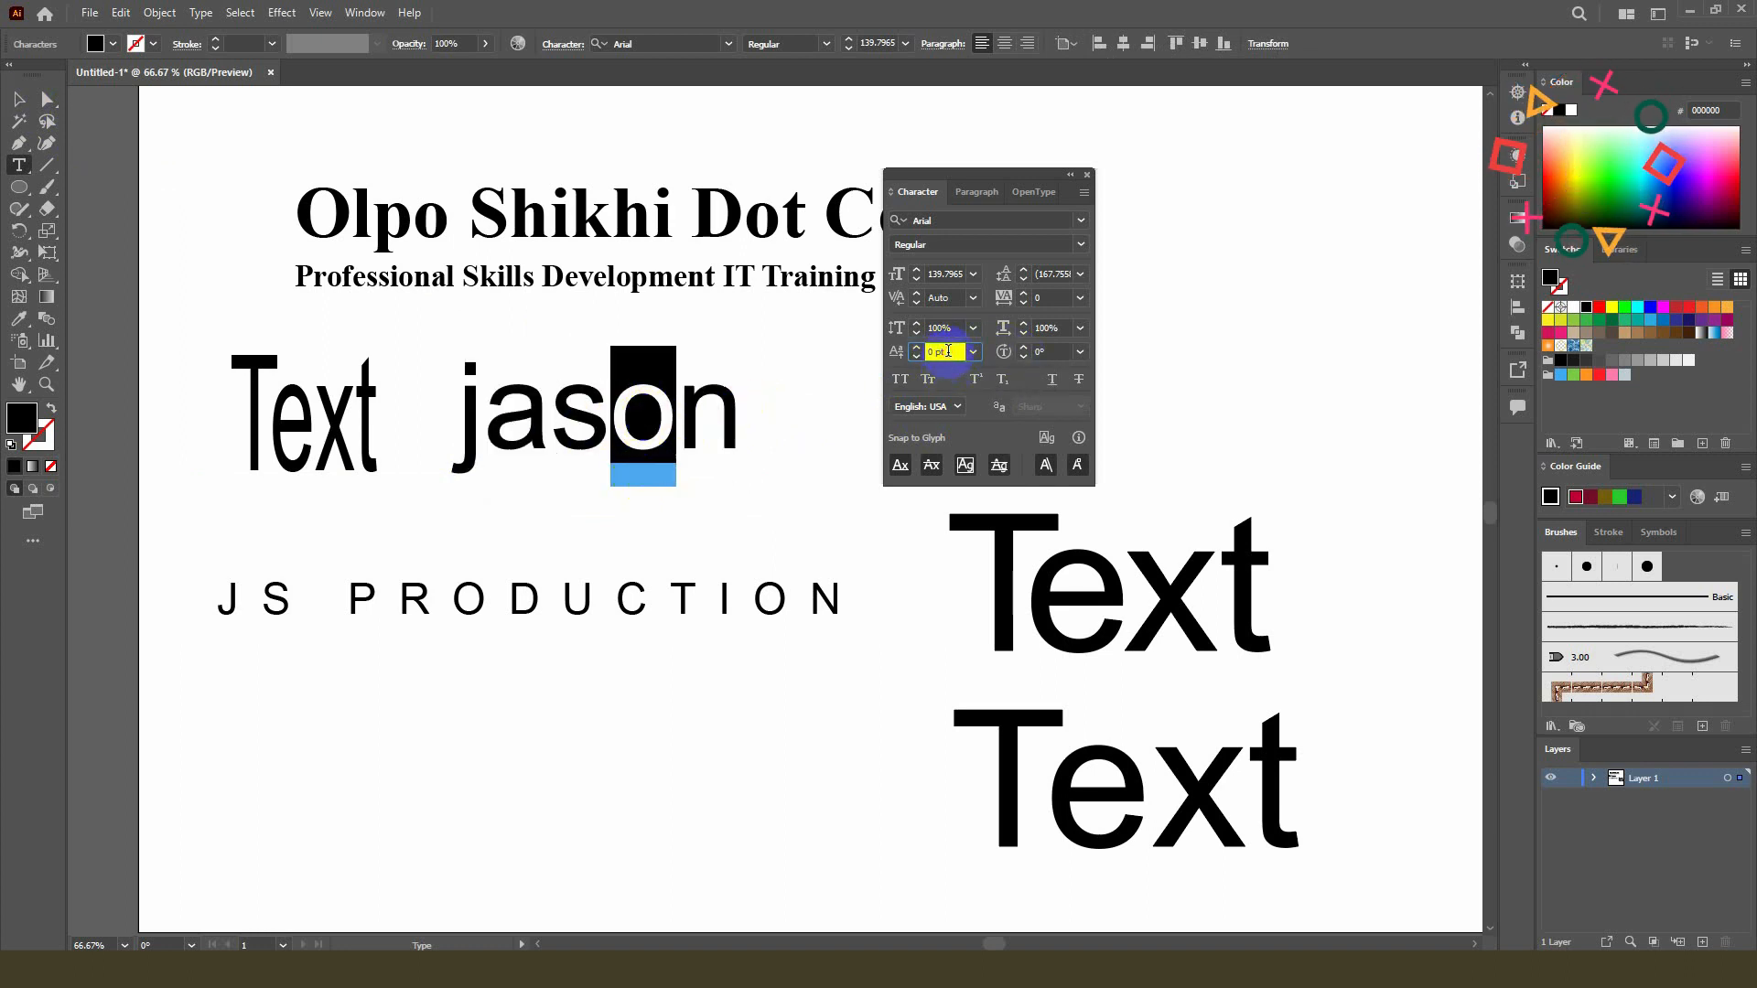
scroll(948, 351, "down", 20)
scroll(948, 351, "down", 3)
- Select the letter "a" in the lowercase first name and raise its baseline shift to 4 pt
left_click_drag(577, 404, 511, 400)
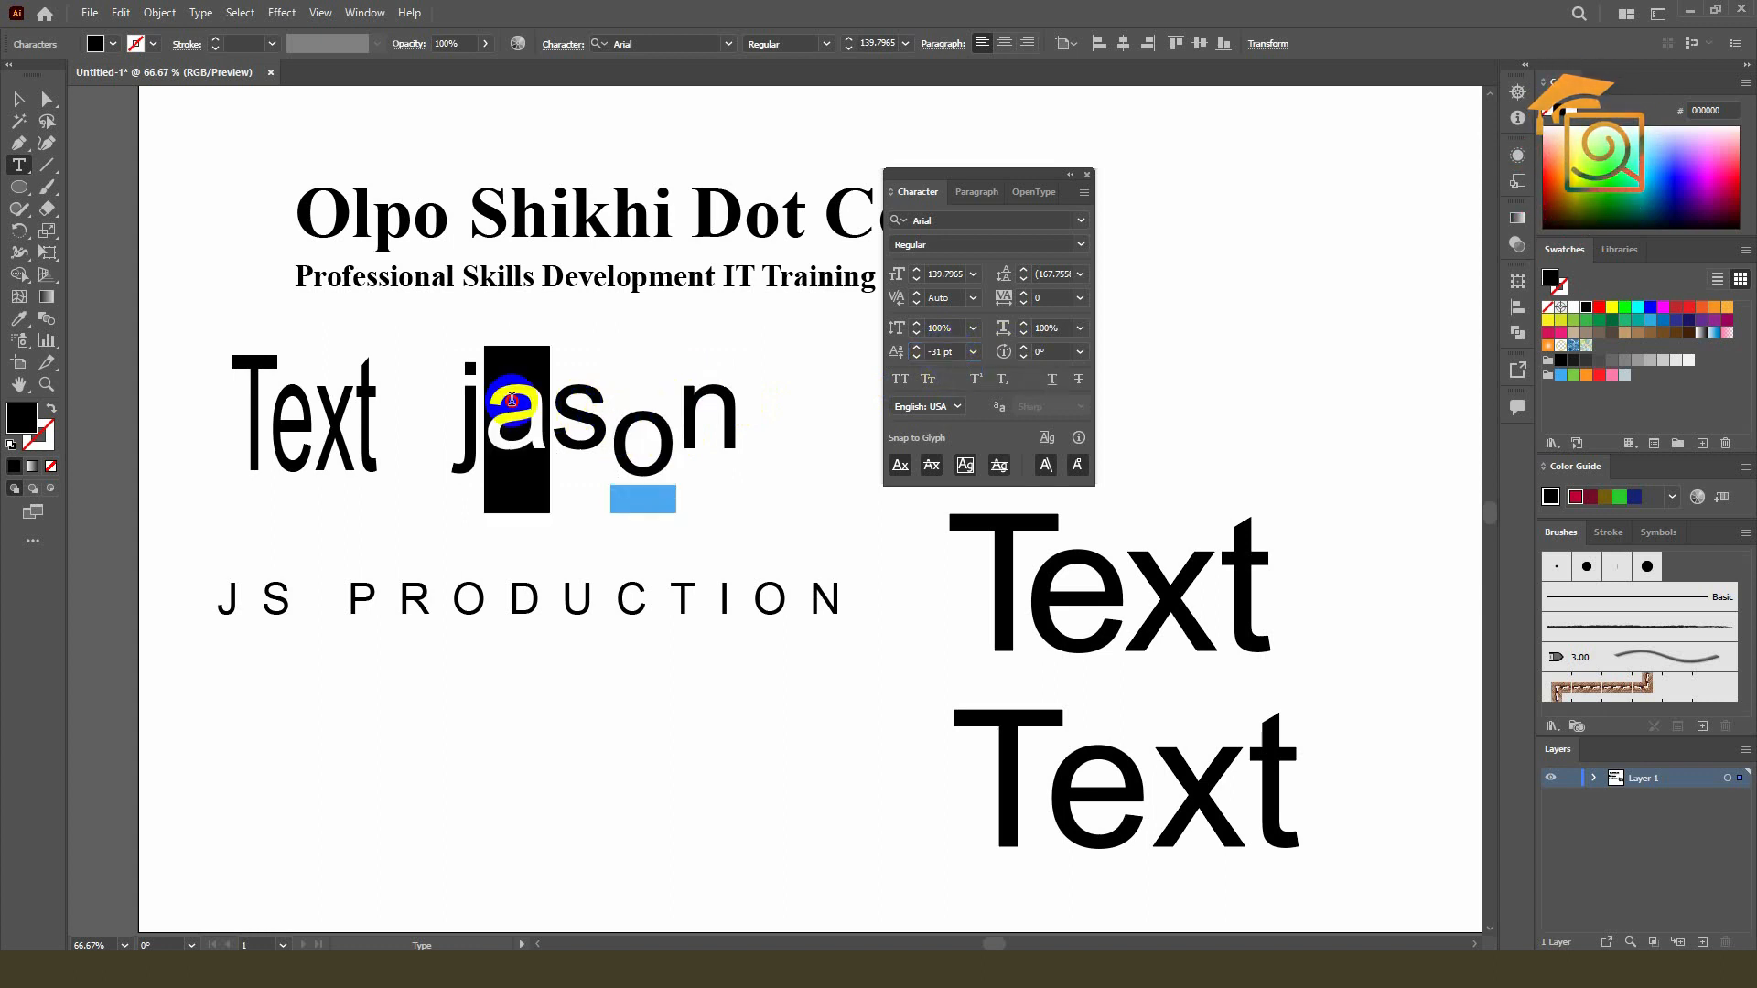
left_click(993, 330)
scroll(948, 354, "up", 4)
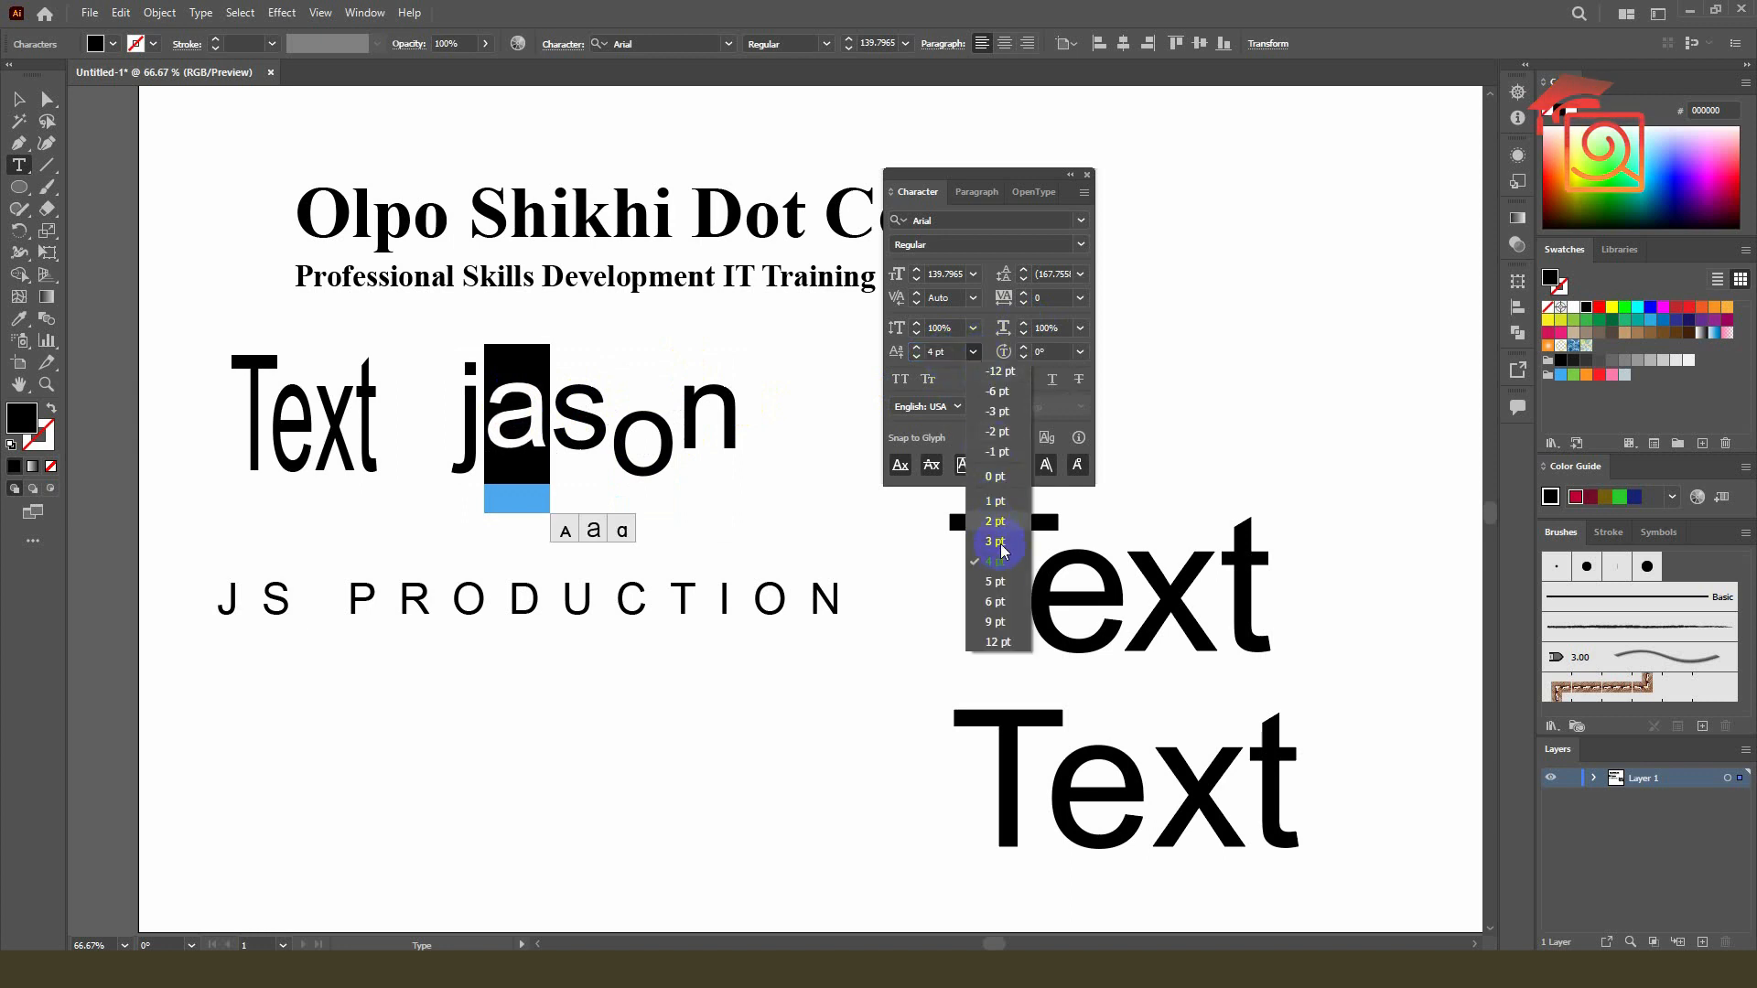
left_click(943, 350)
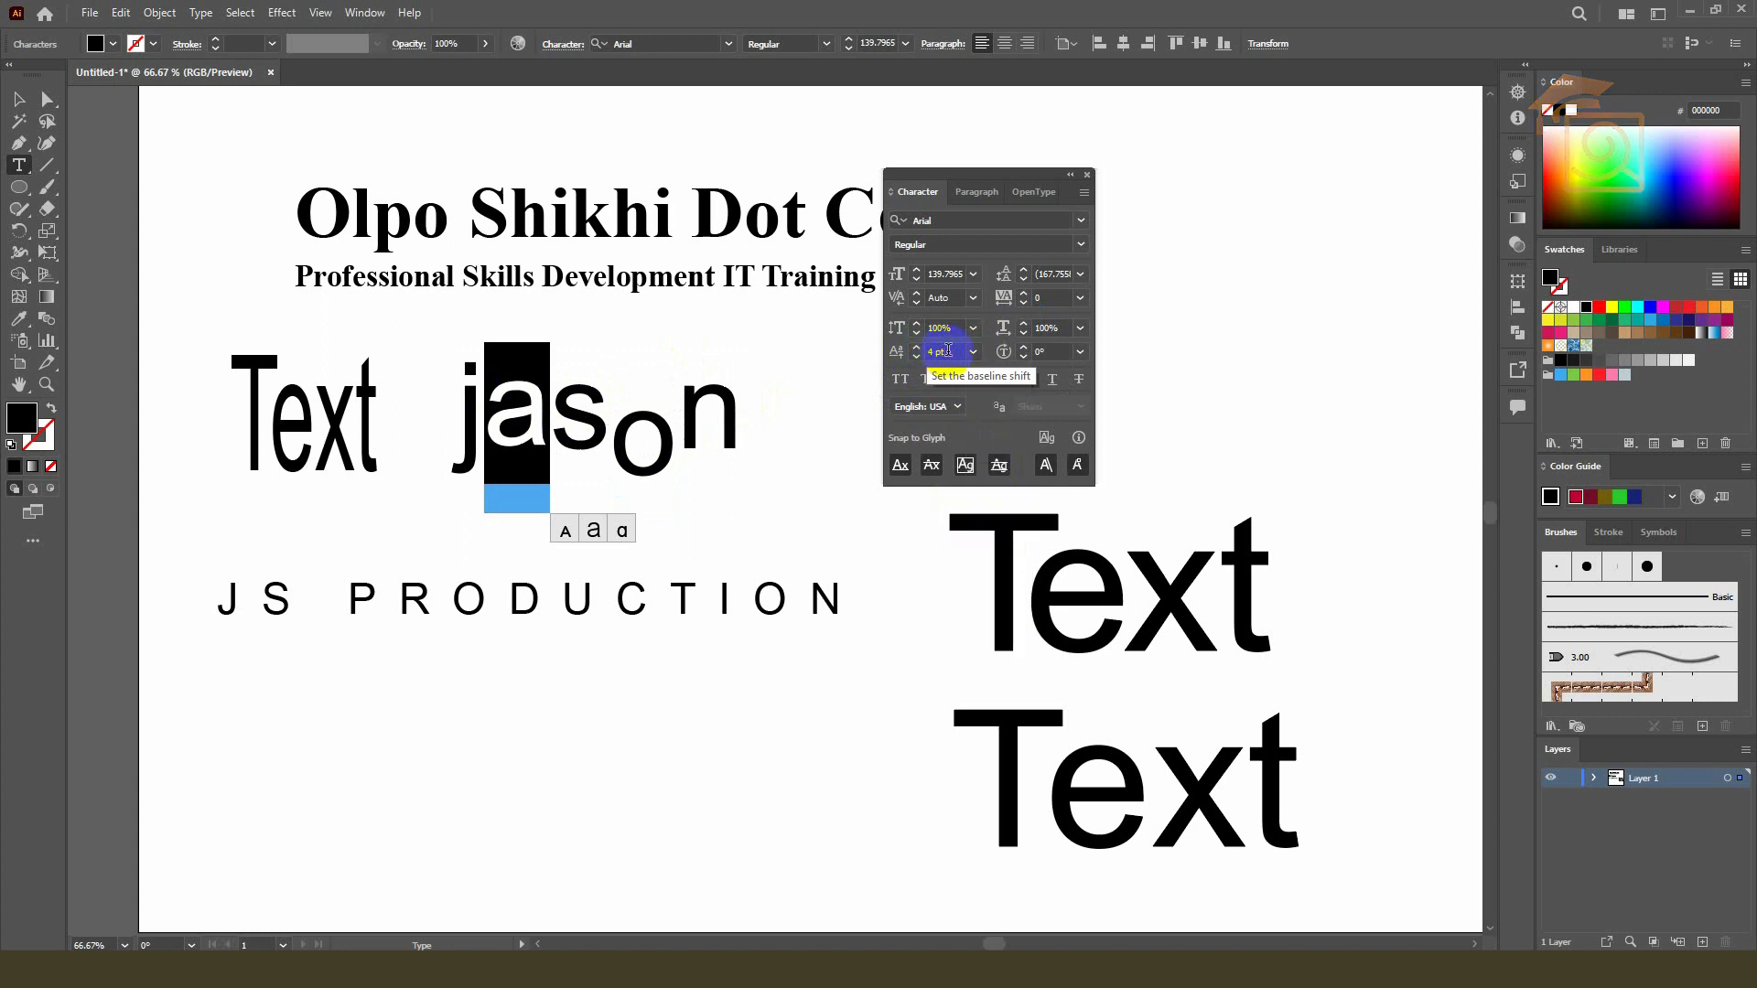
- Set the baseline shift of the selected letter "a" to 8 pt and increase it further to about 15 pt
left_click(894, 349)
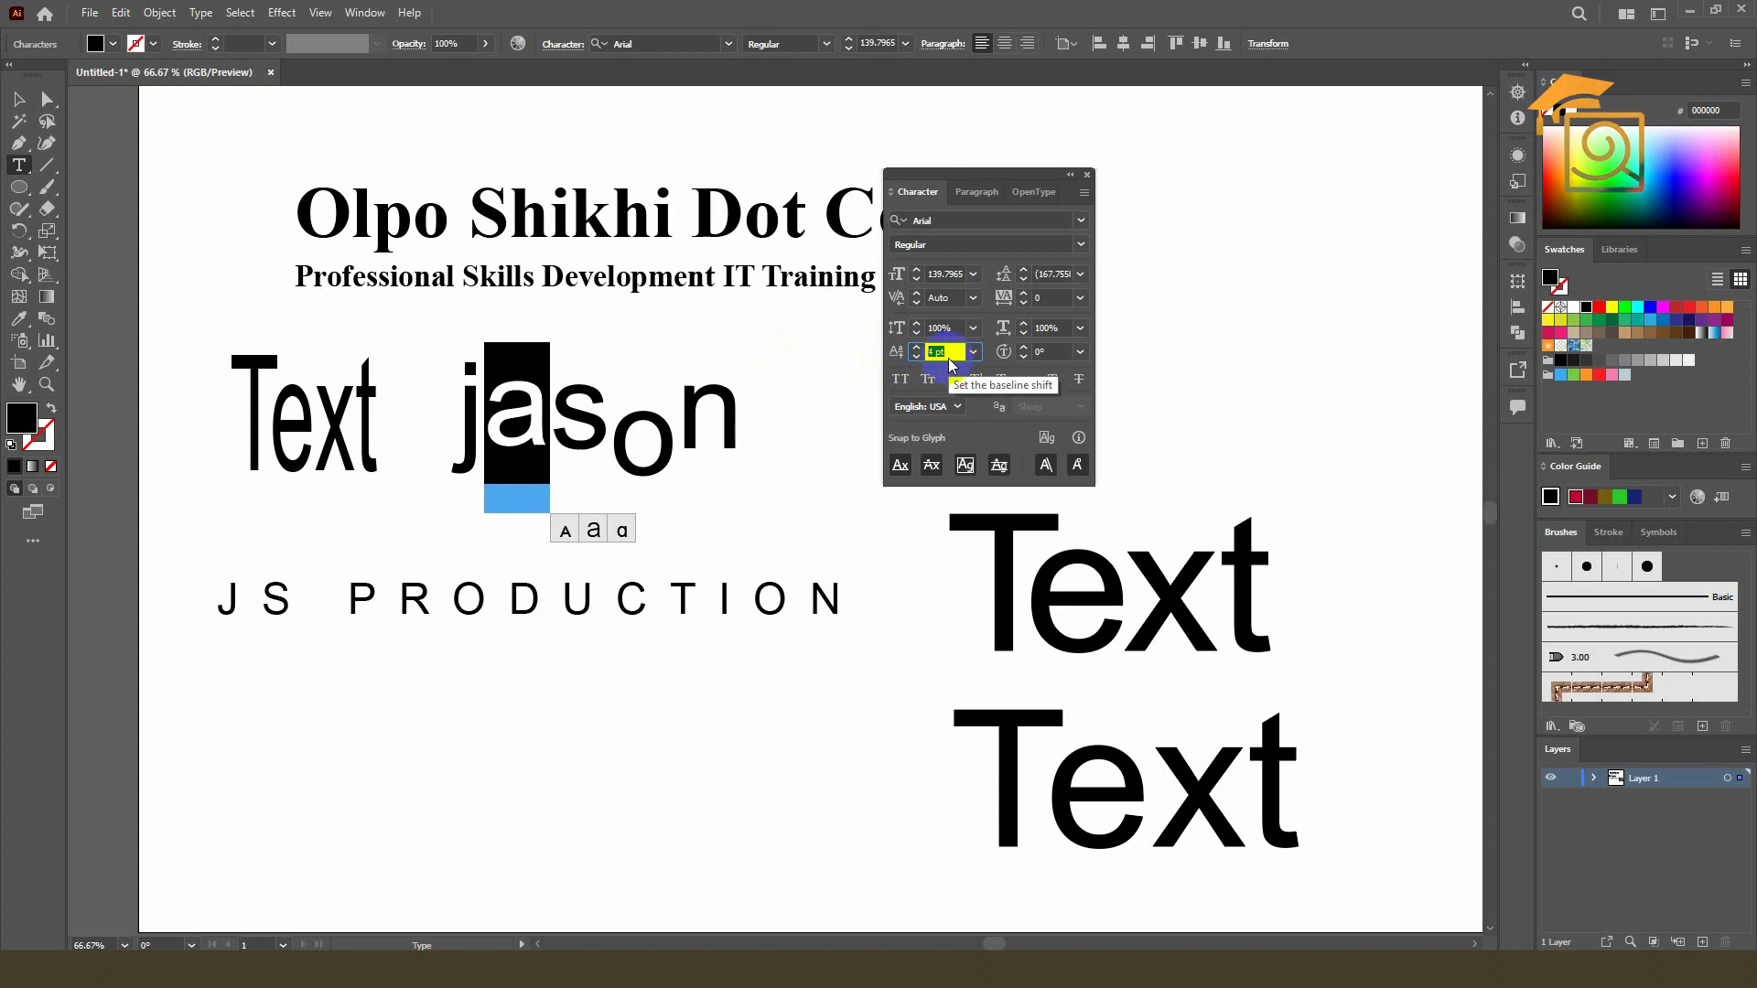
type("8")
key("Return")
key("Up")
key("Up")
key("Up")
key("Up")
key("Up")
key("Up")
key("Up")
key("Up")
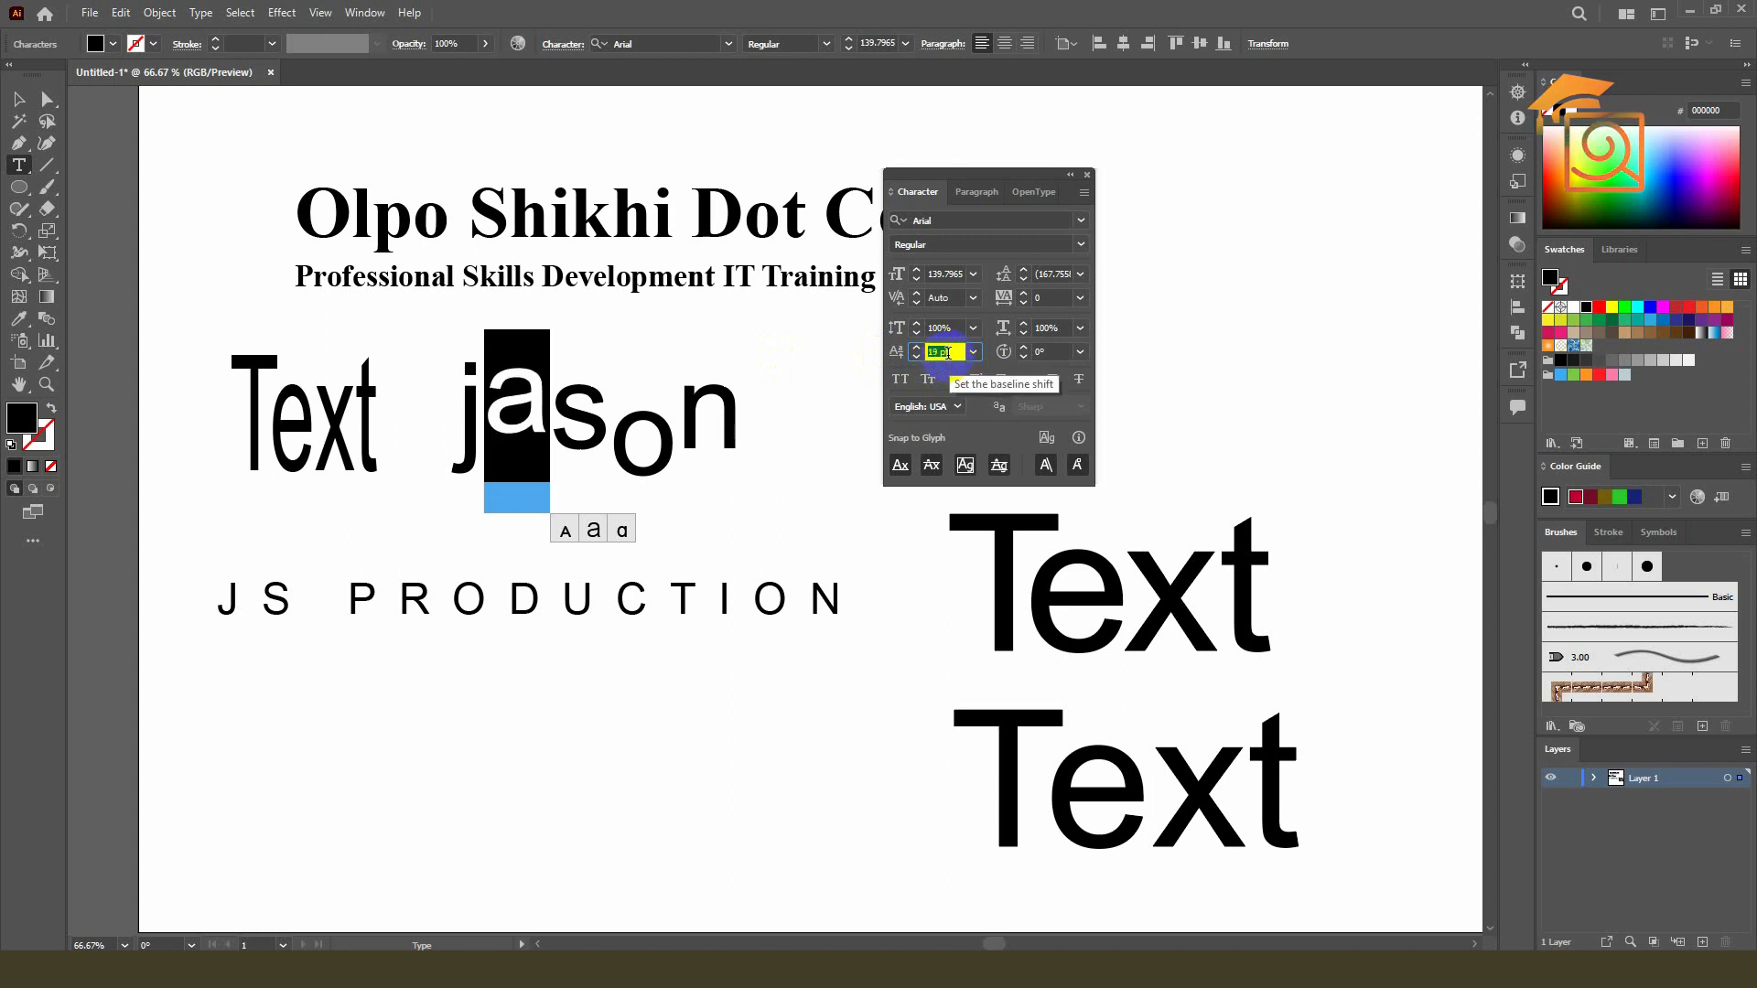
- Raise the baseline shift of the selected letter "a" in the lowercase first name to 34 pt
key("Up")
key("Up")
key("Up")
key("Up")
key("Up")
key("Up")
key("Up")
key("Up")
key("Up")
key("Up")
key("Up")
key("Up")
key("Up")
key("Up")
key("Up")
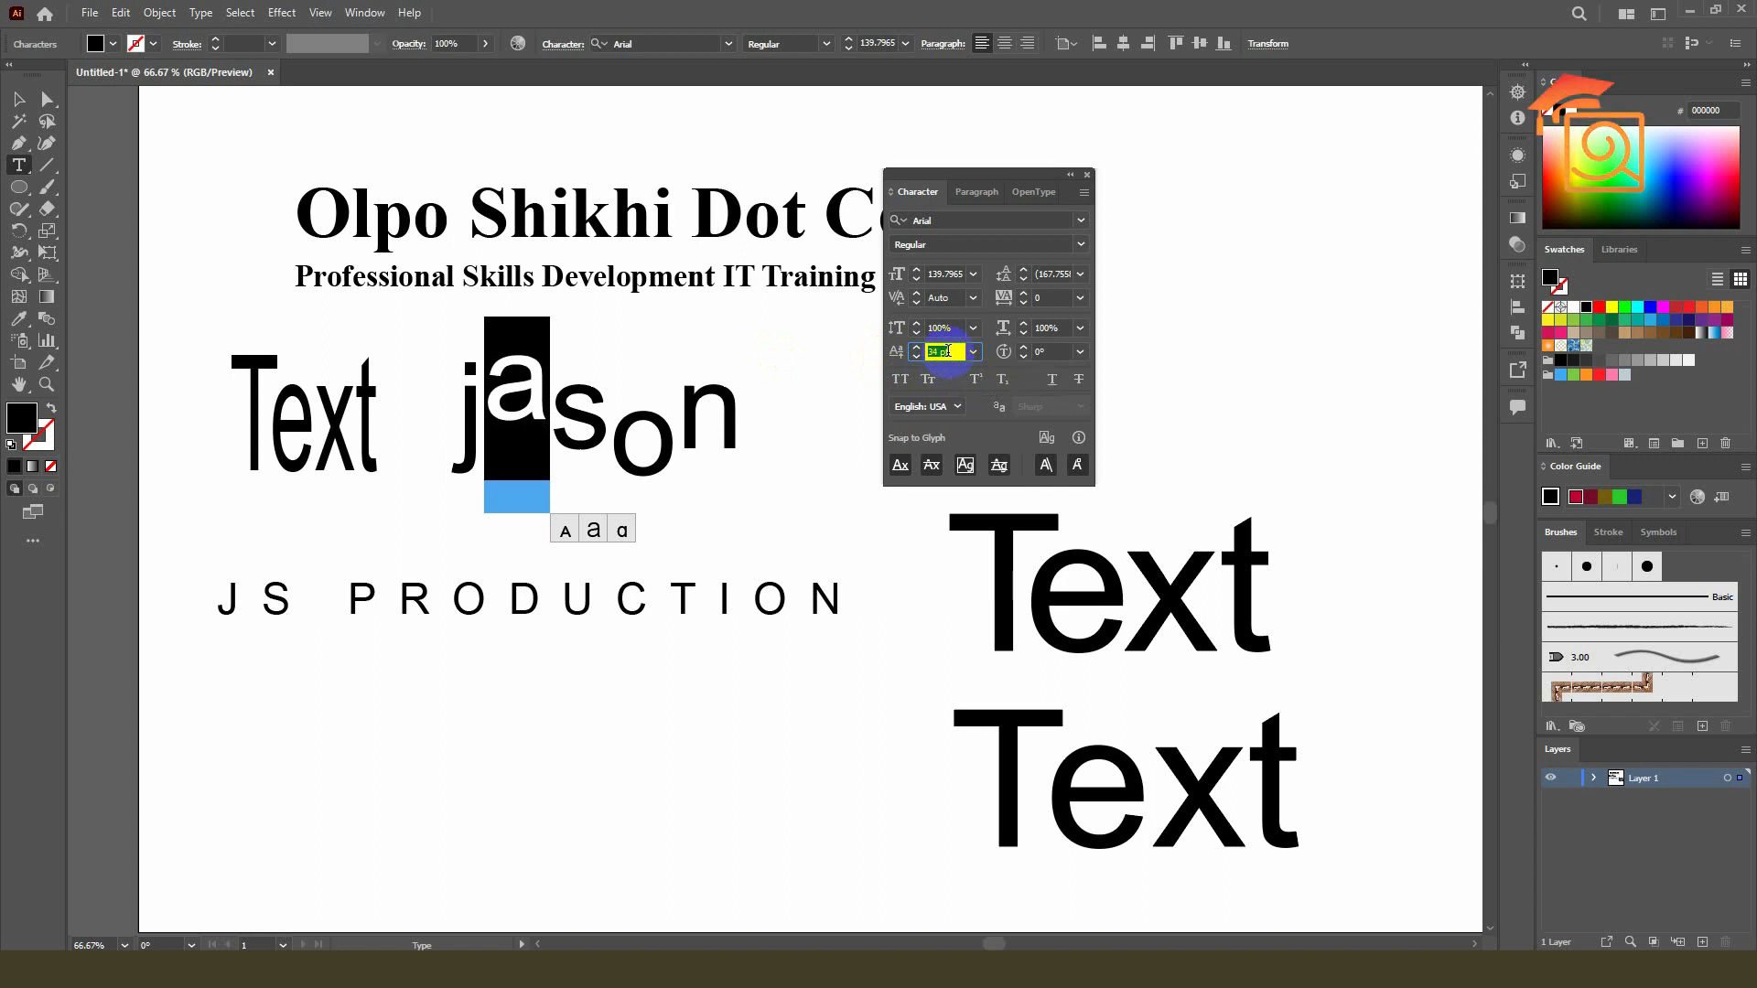
- Lower the baseline shift of the letter "s" and raise that of the letter "n" slightly in the lowercase first name
left_click_drag(553, 417, 607, 416)
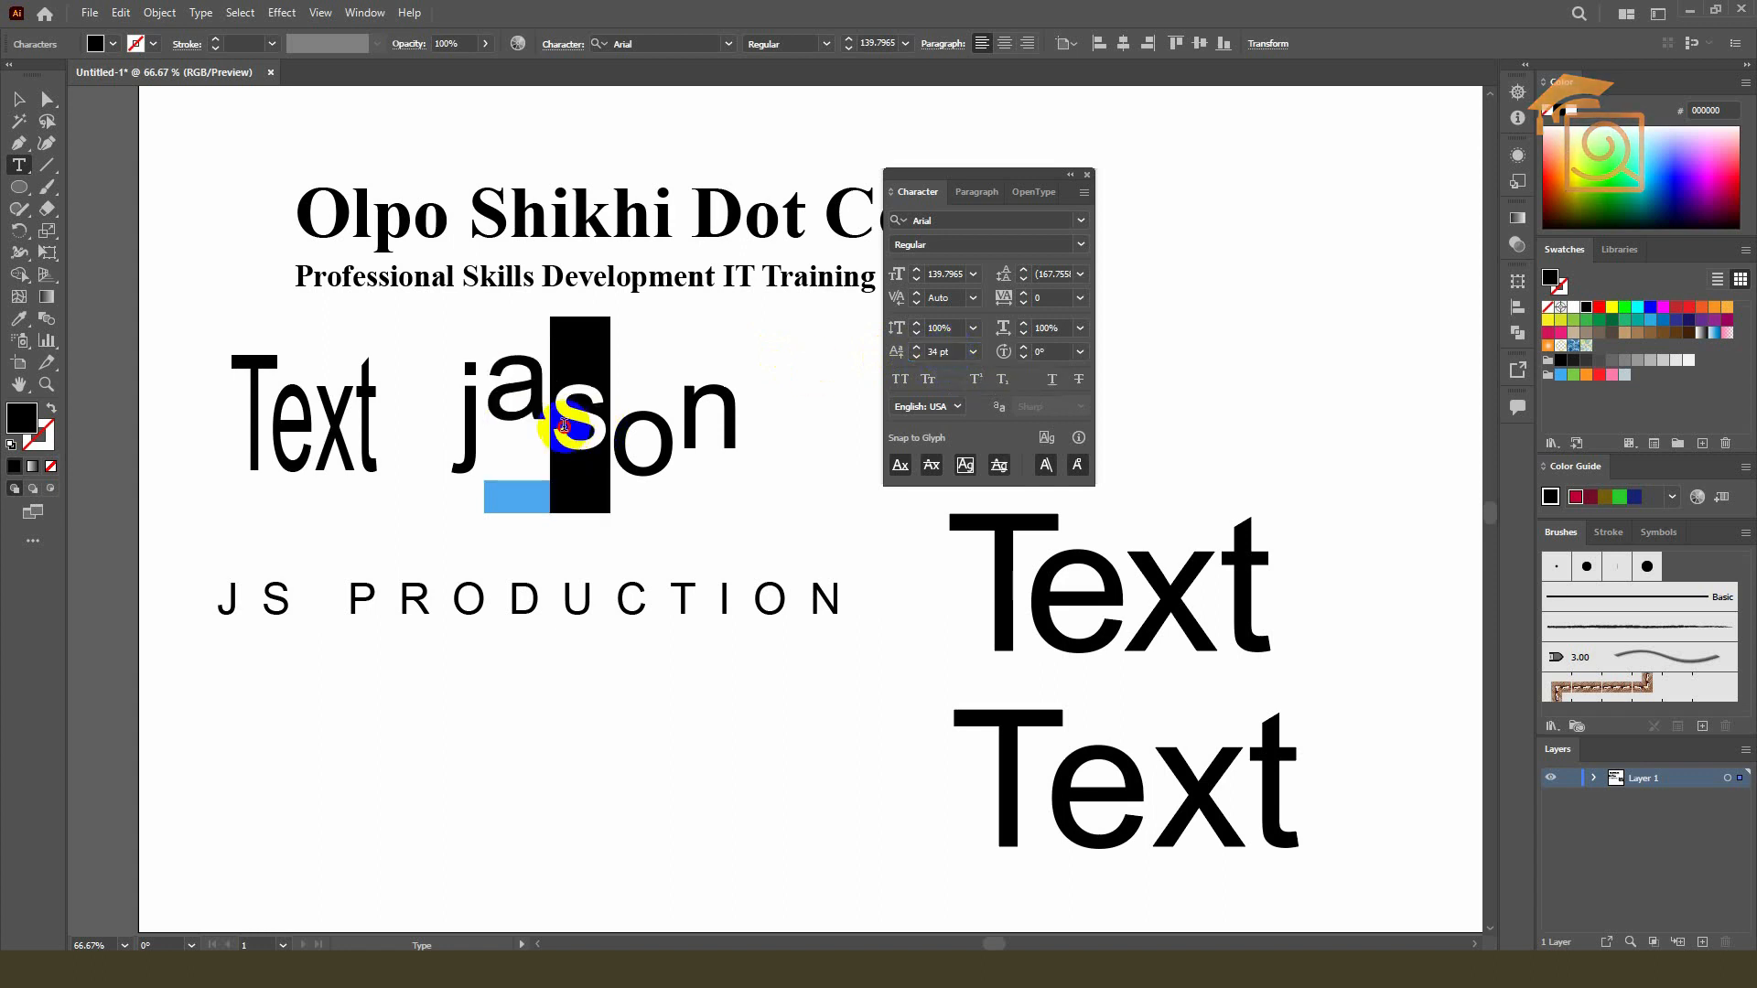
left_click(934, 364)
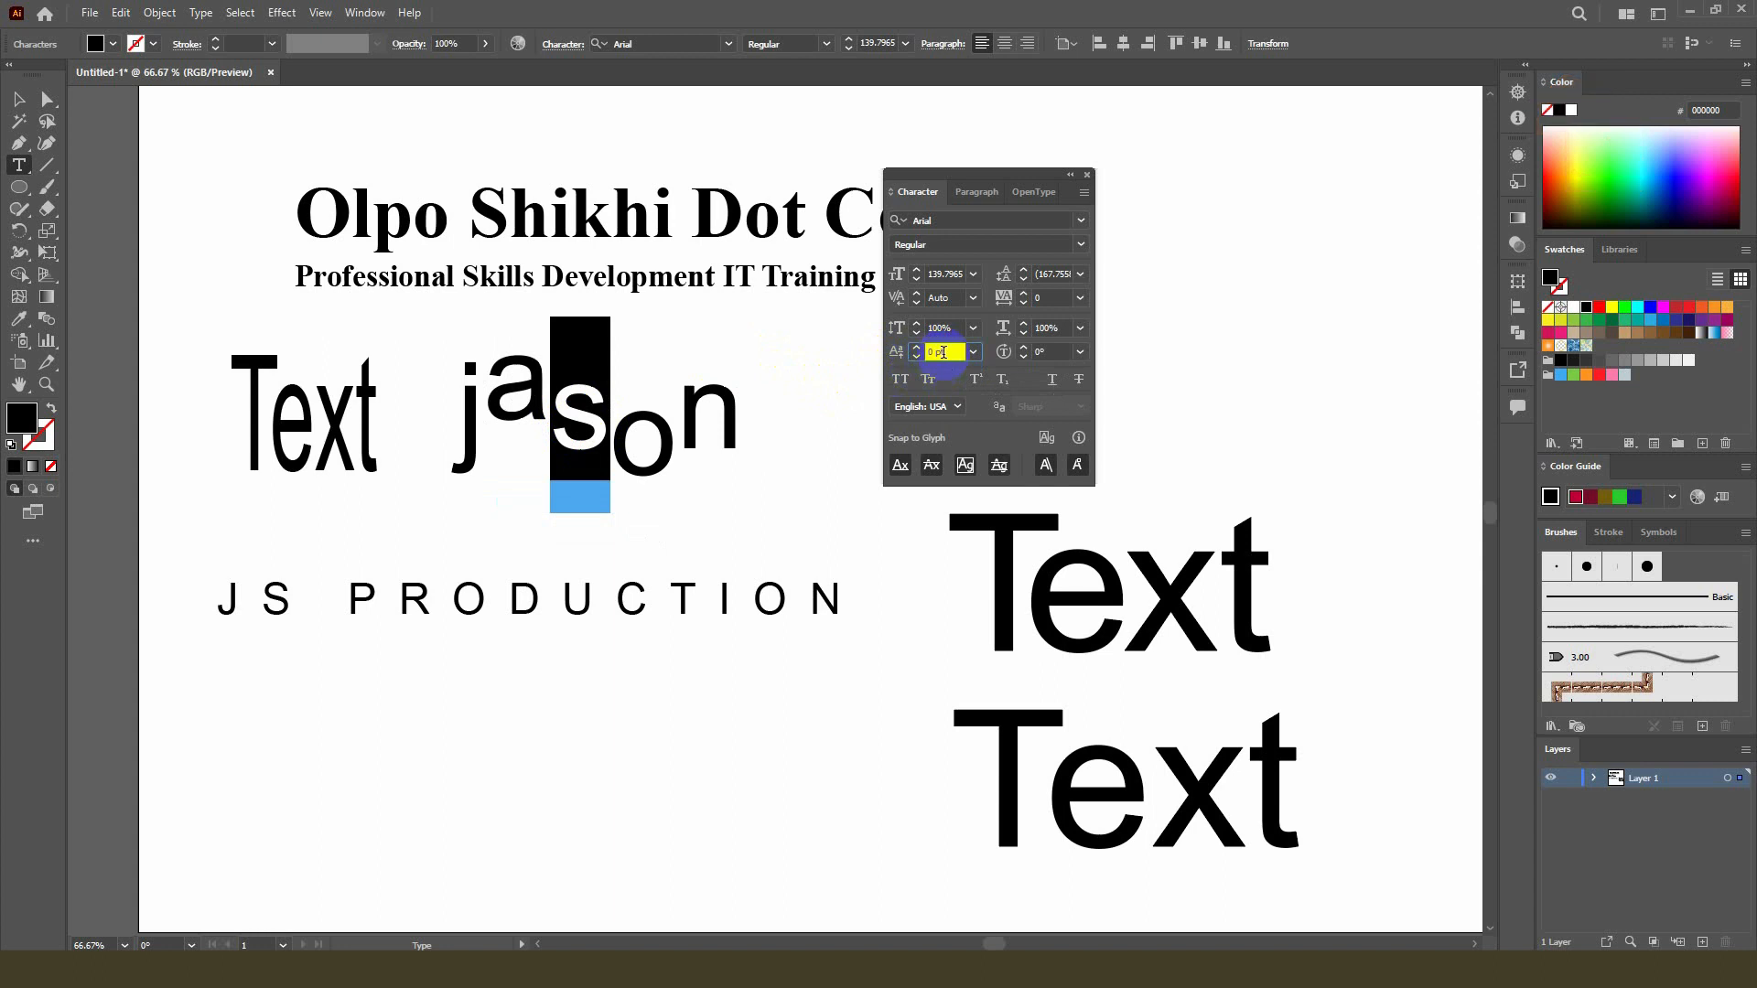
key("Return")
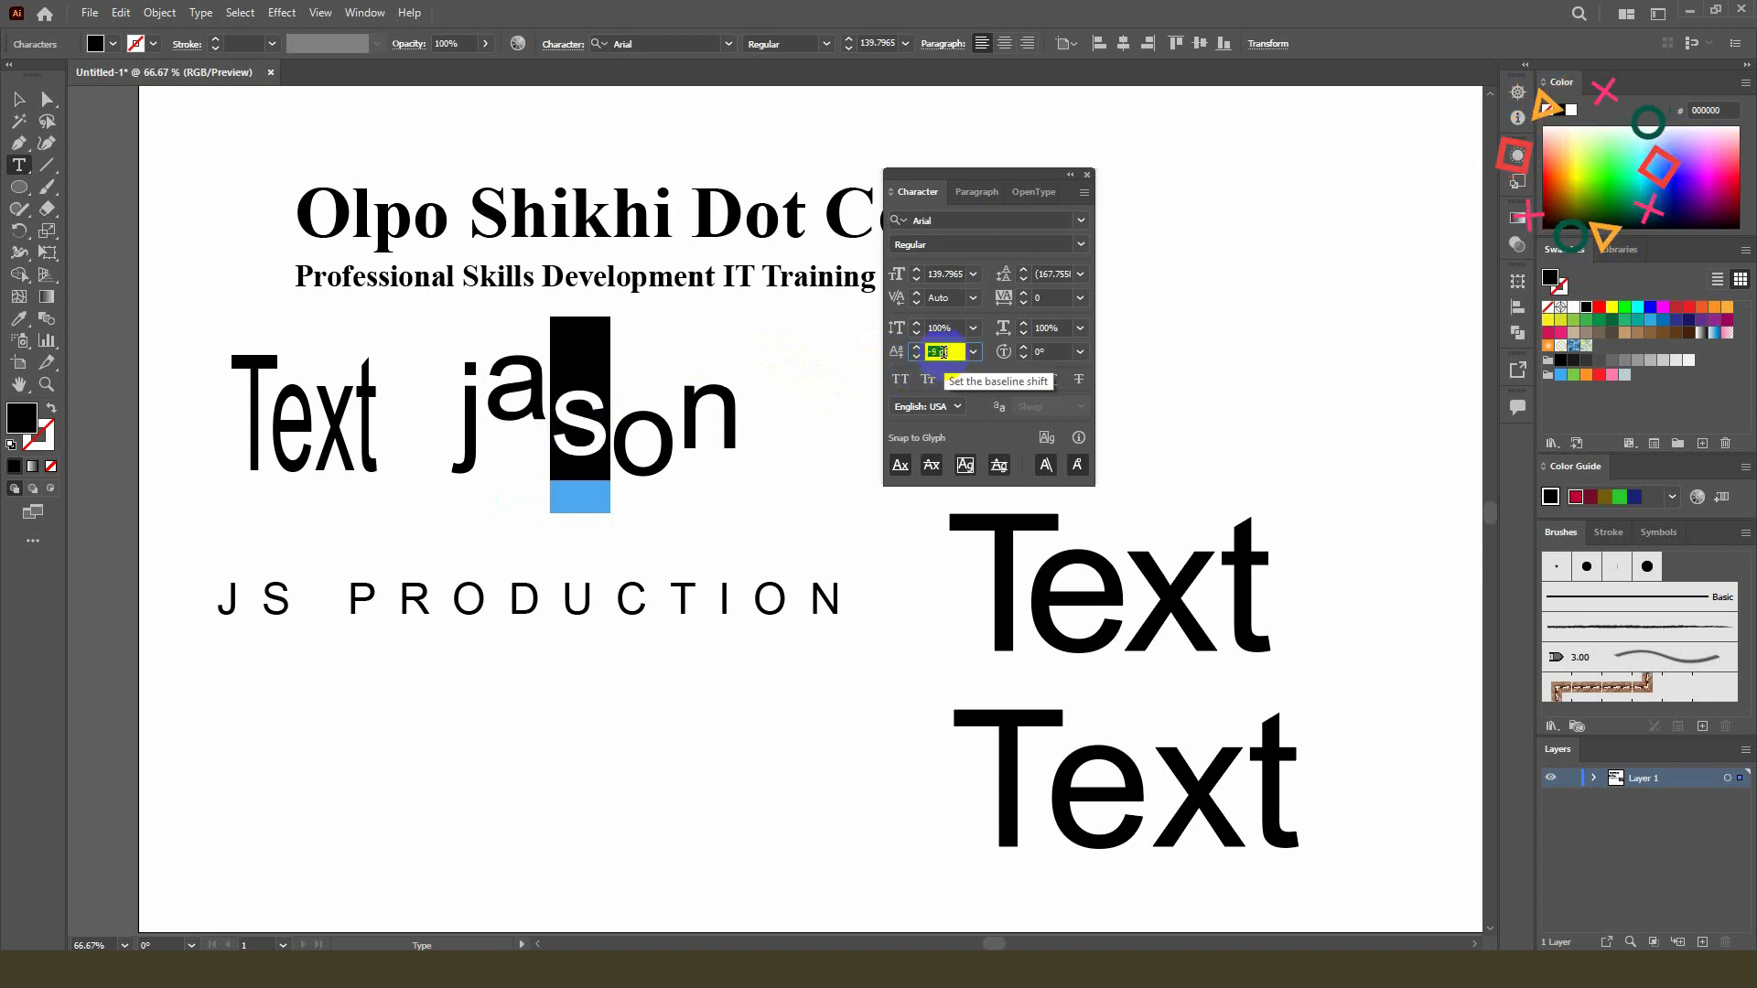
left_click_drag(674, 393, 732, 393)
left_click(1007, 355)
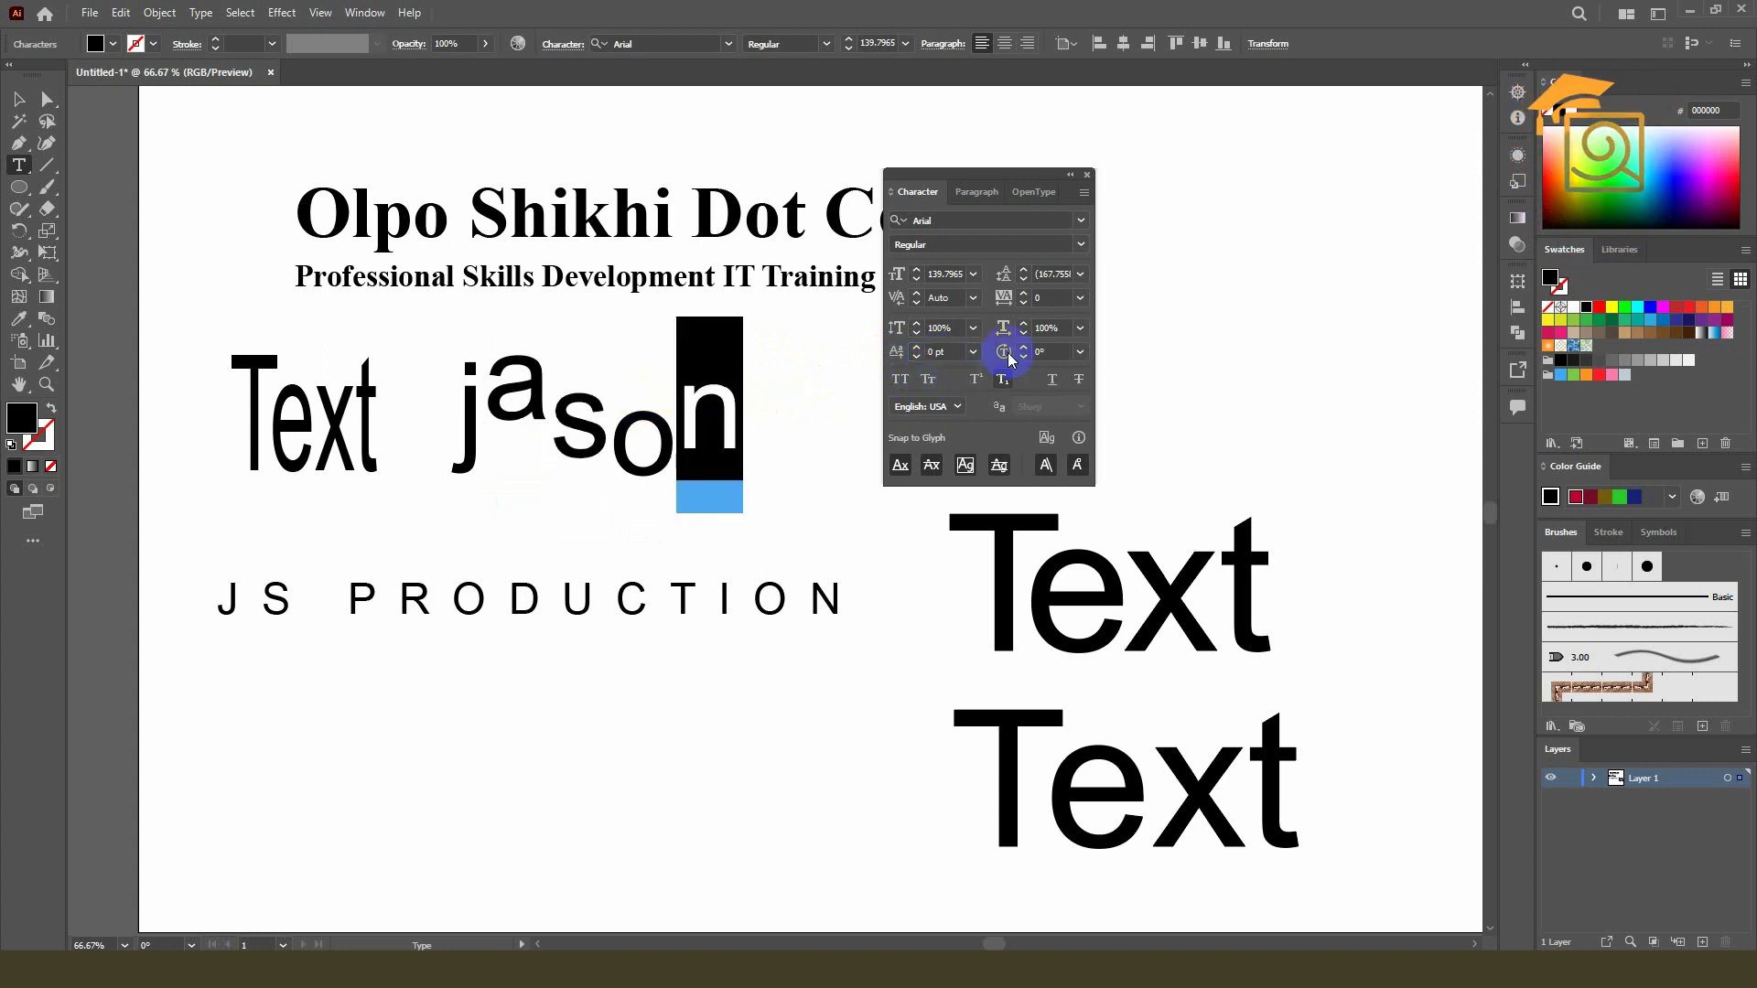
scroll(953, 349, "down", 4)
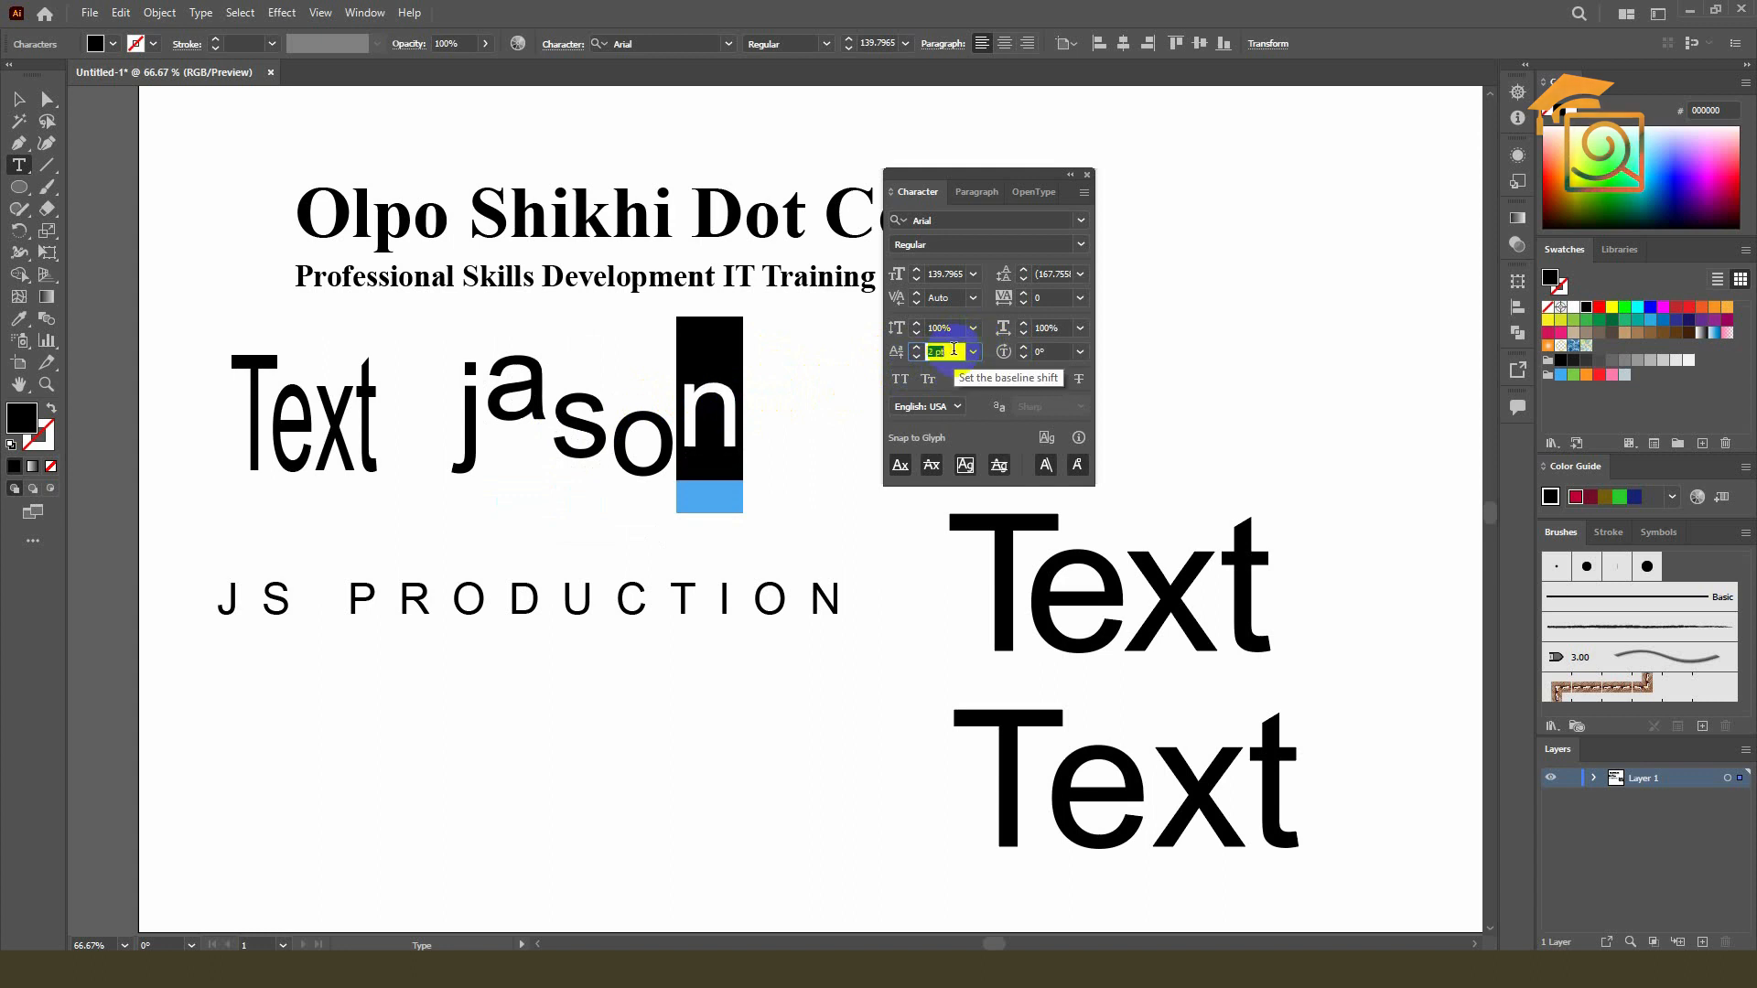
- Reduce the baseline shift of the letter "a" in the lowercase first name to 17 pt and finish editing the text
left_click_drag(490, 417, 554, 384)
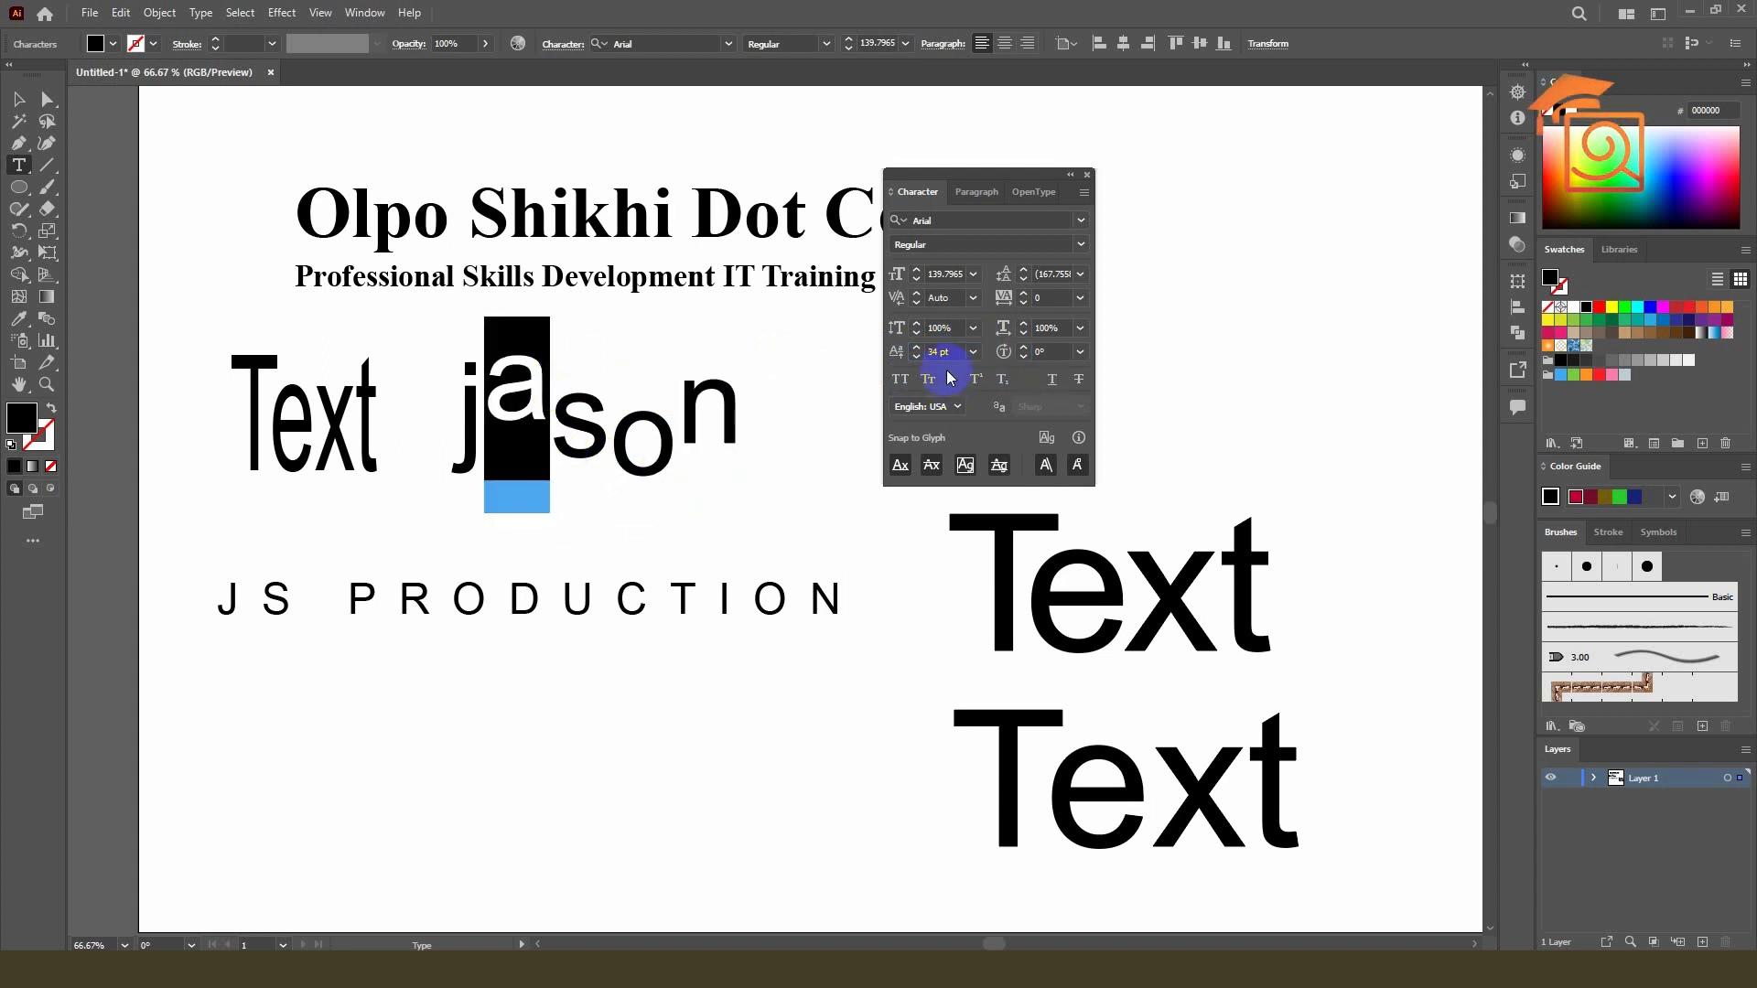
scroll(946, 350, "down", 14)
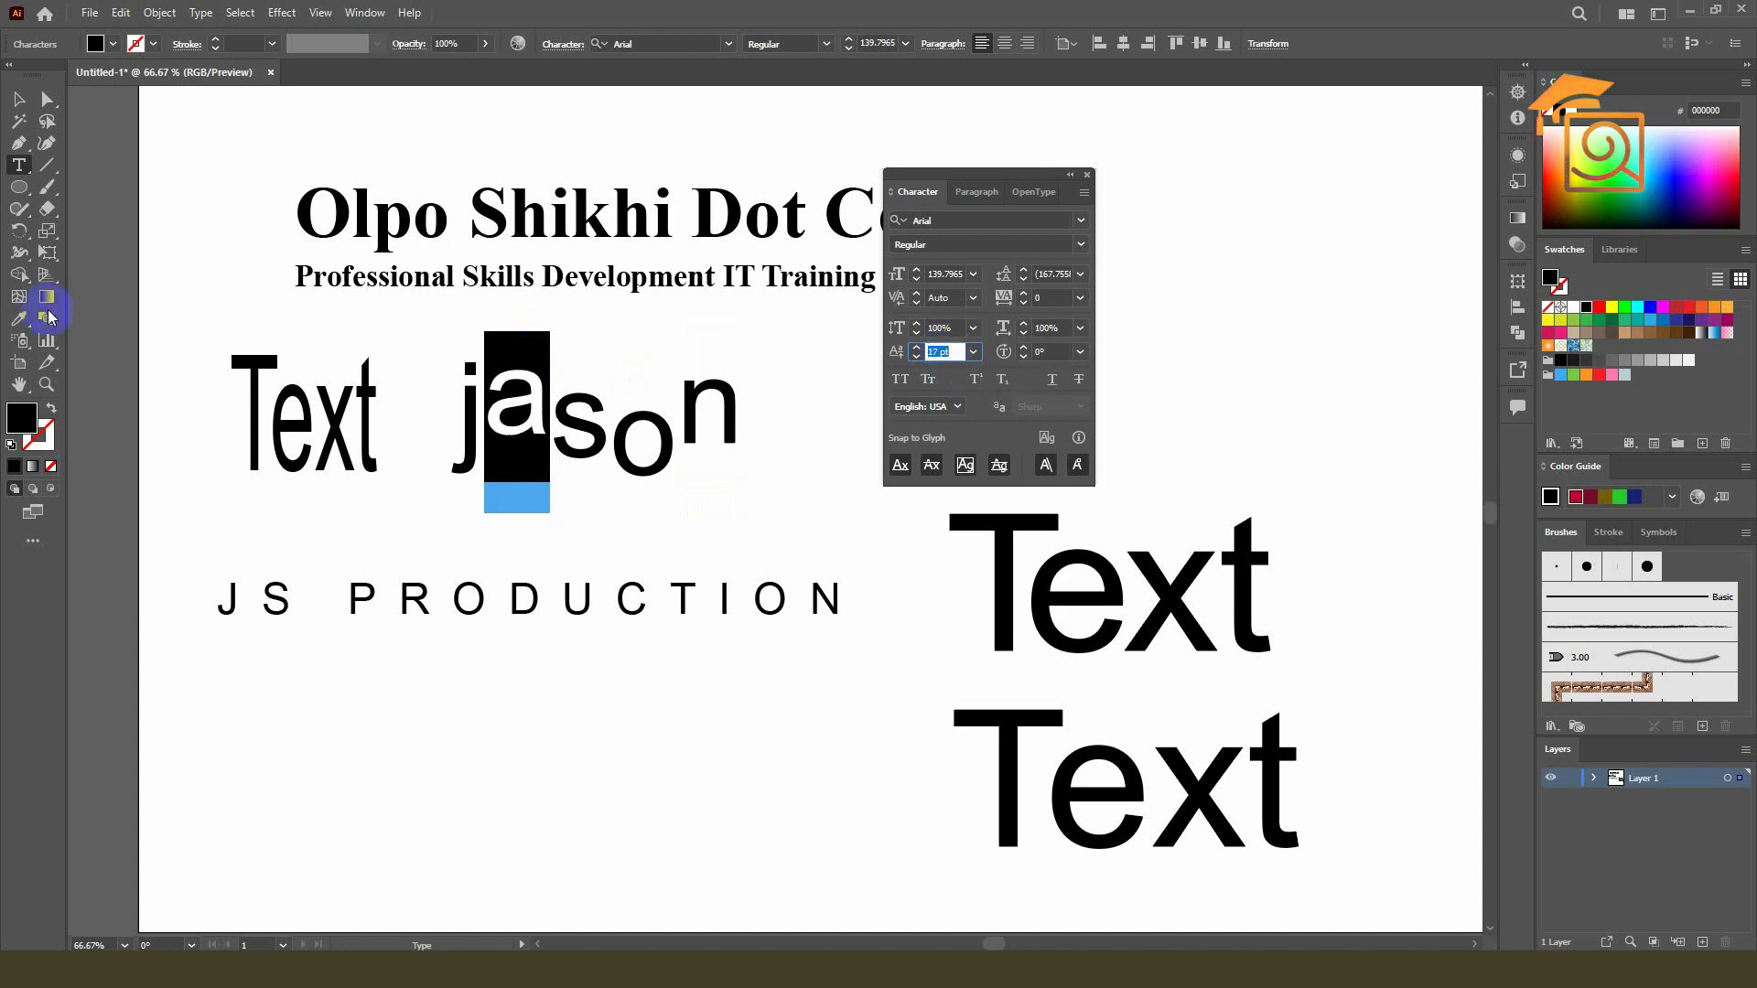
left_click(30, 110)
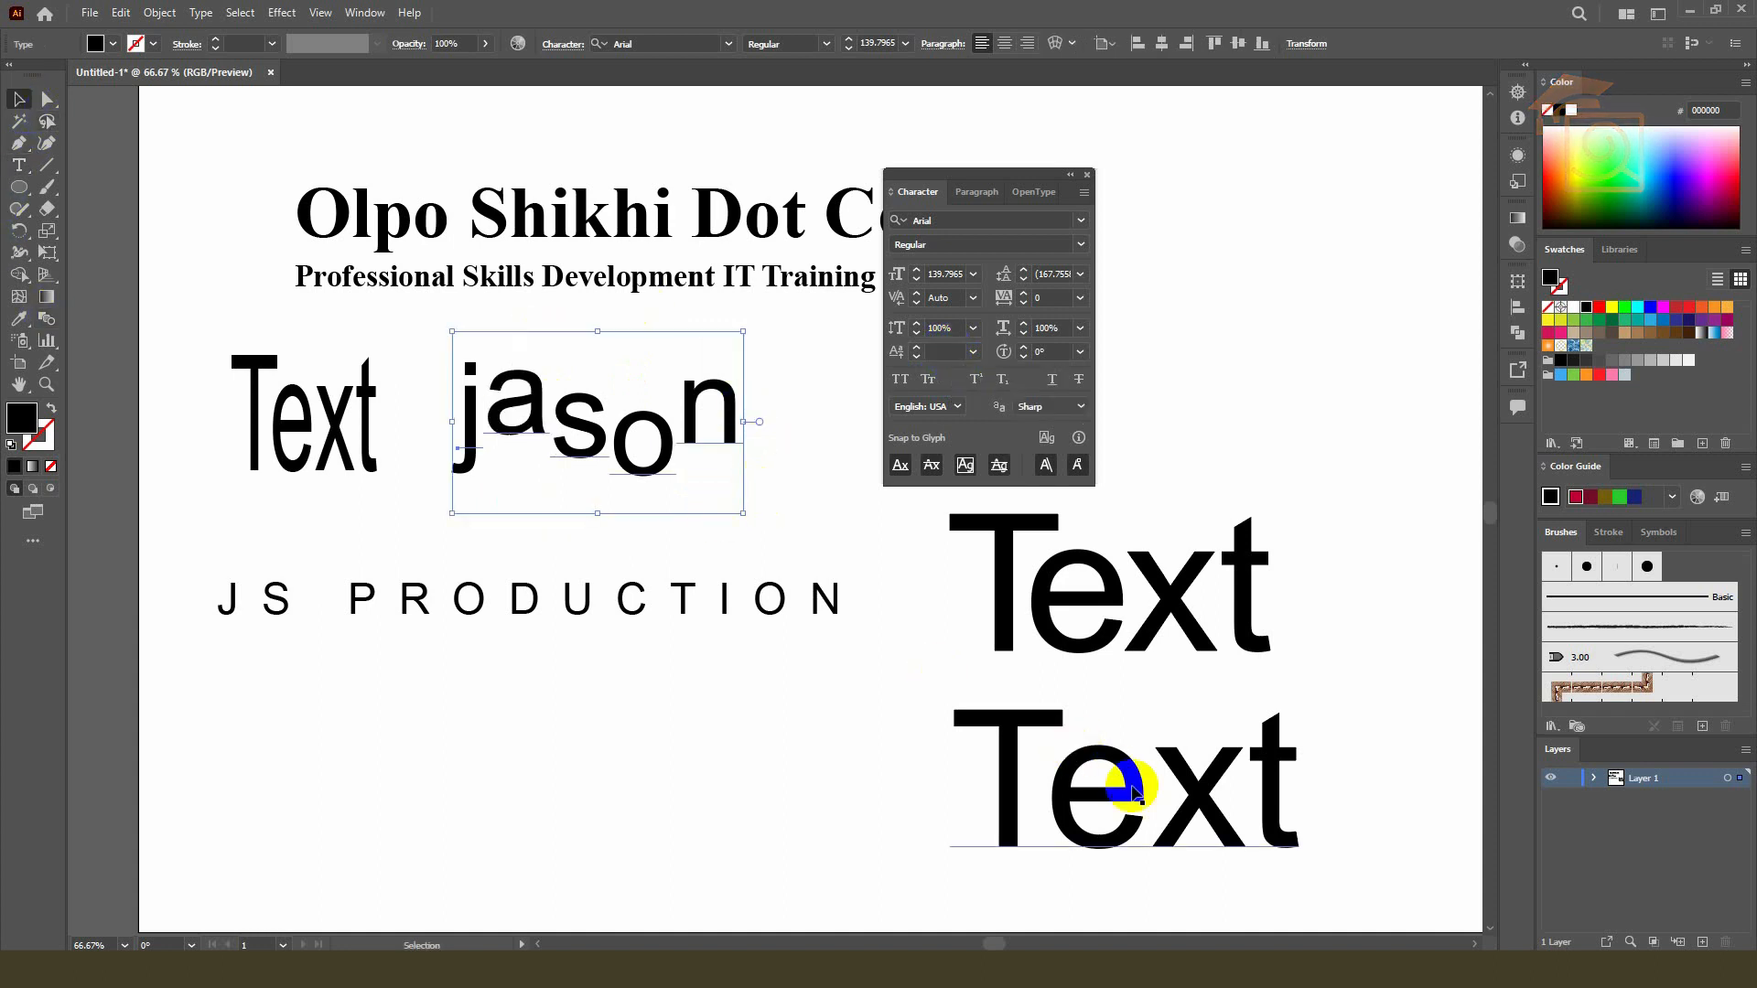
- Place a copy of the lower "Text" word below "JS PRODUCTION" and replace its wording with "rotate"
left_click_drag(1124, 792, 560, 792)
scroll(625, 636, "down", 4)
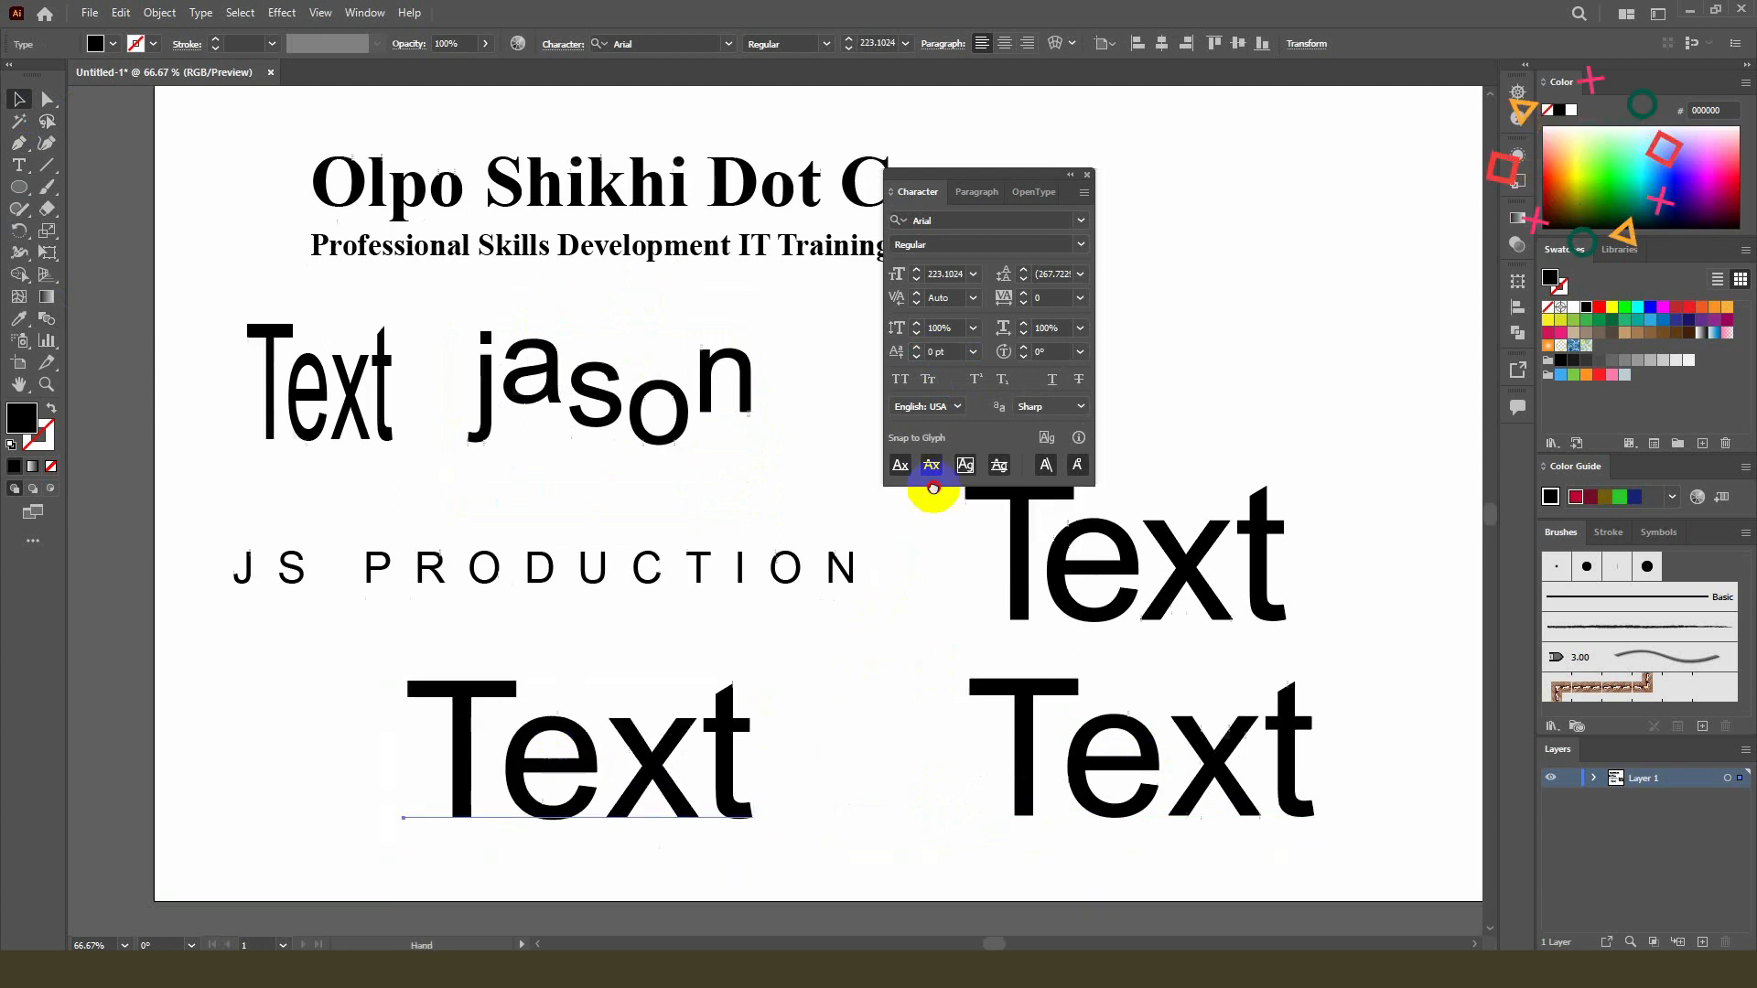
double_click(625, 634)
type("rotate")
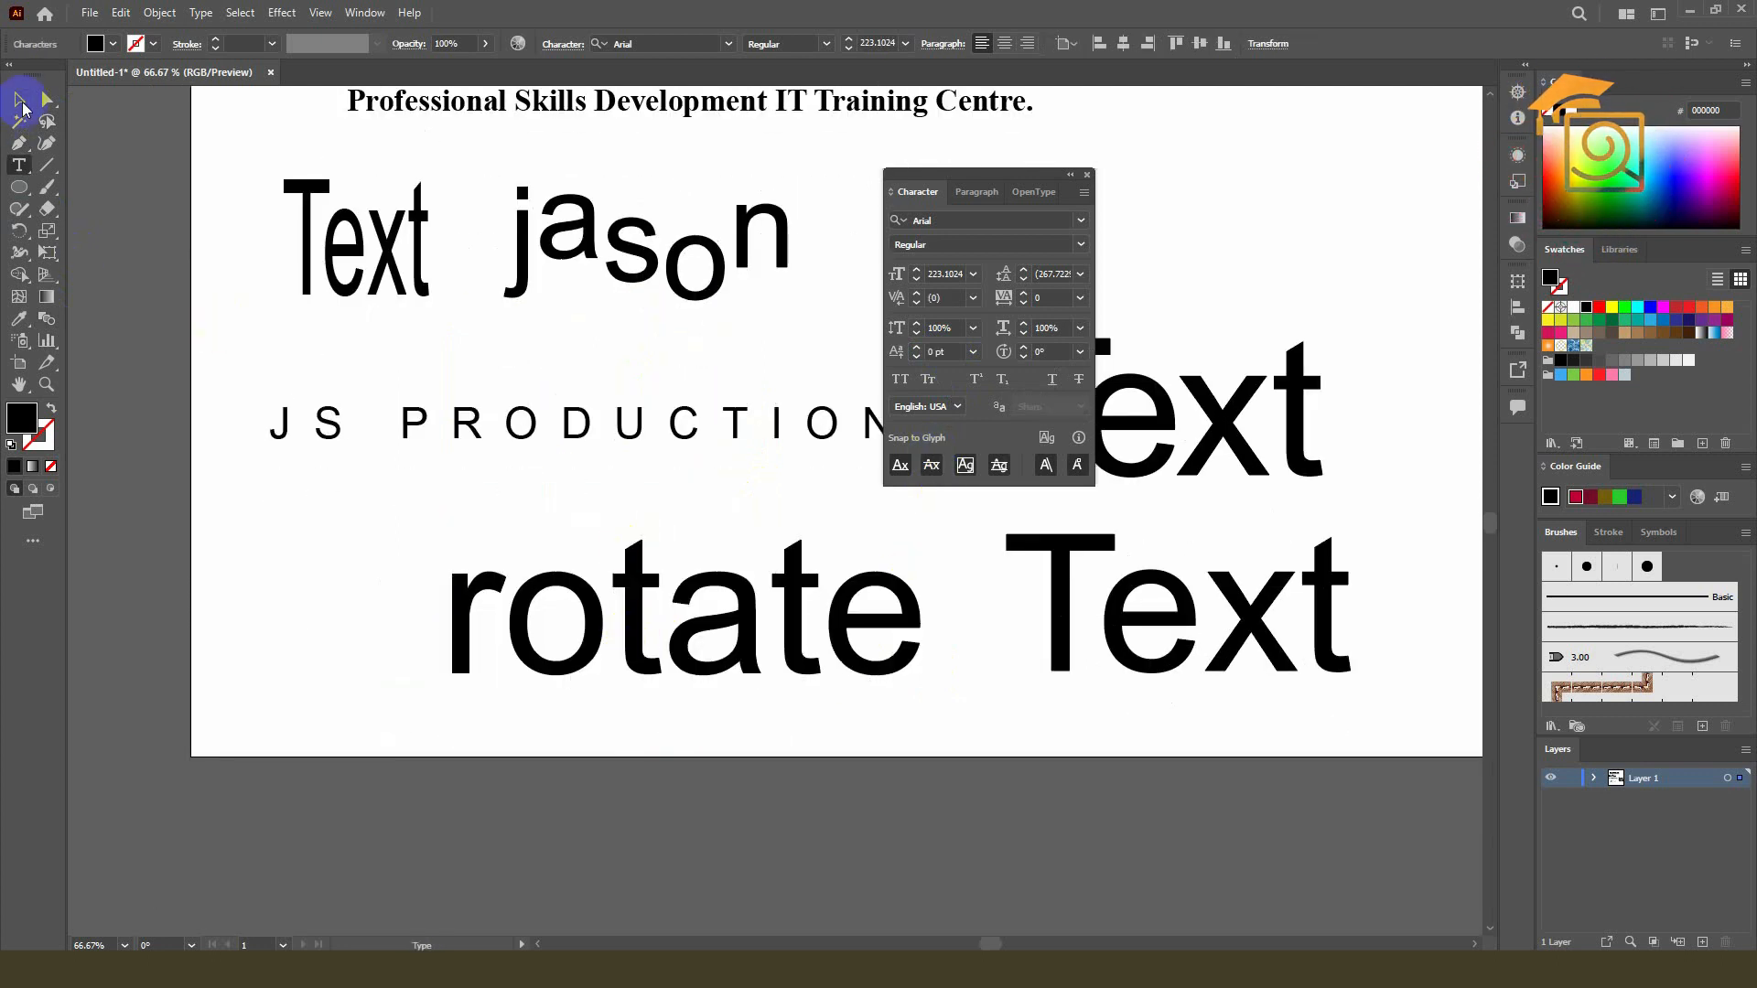
left_click(23, 108)
left_click_drag(780, 600, 586, 576)
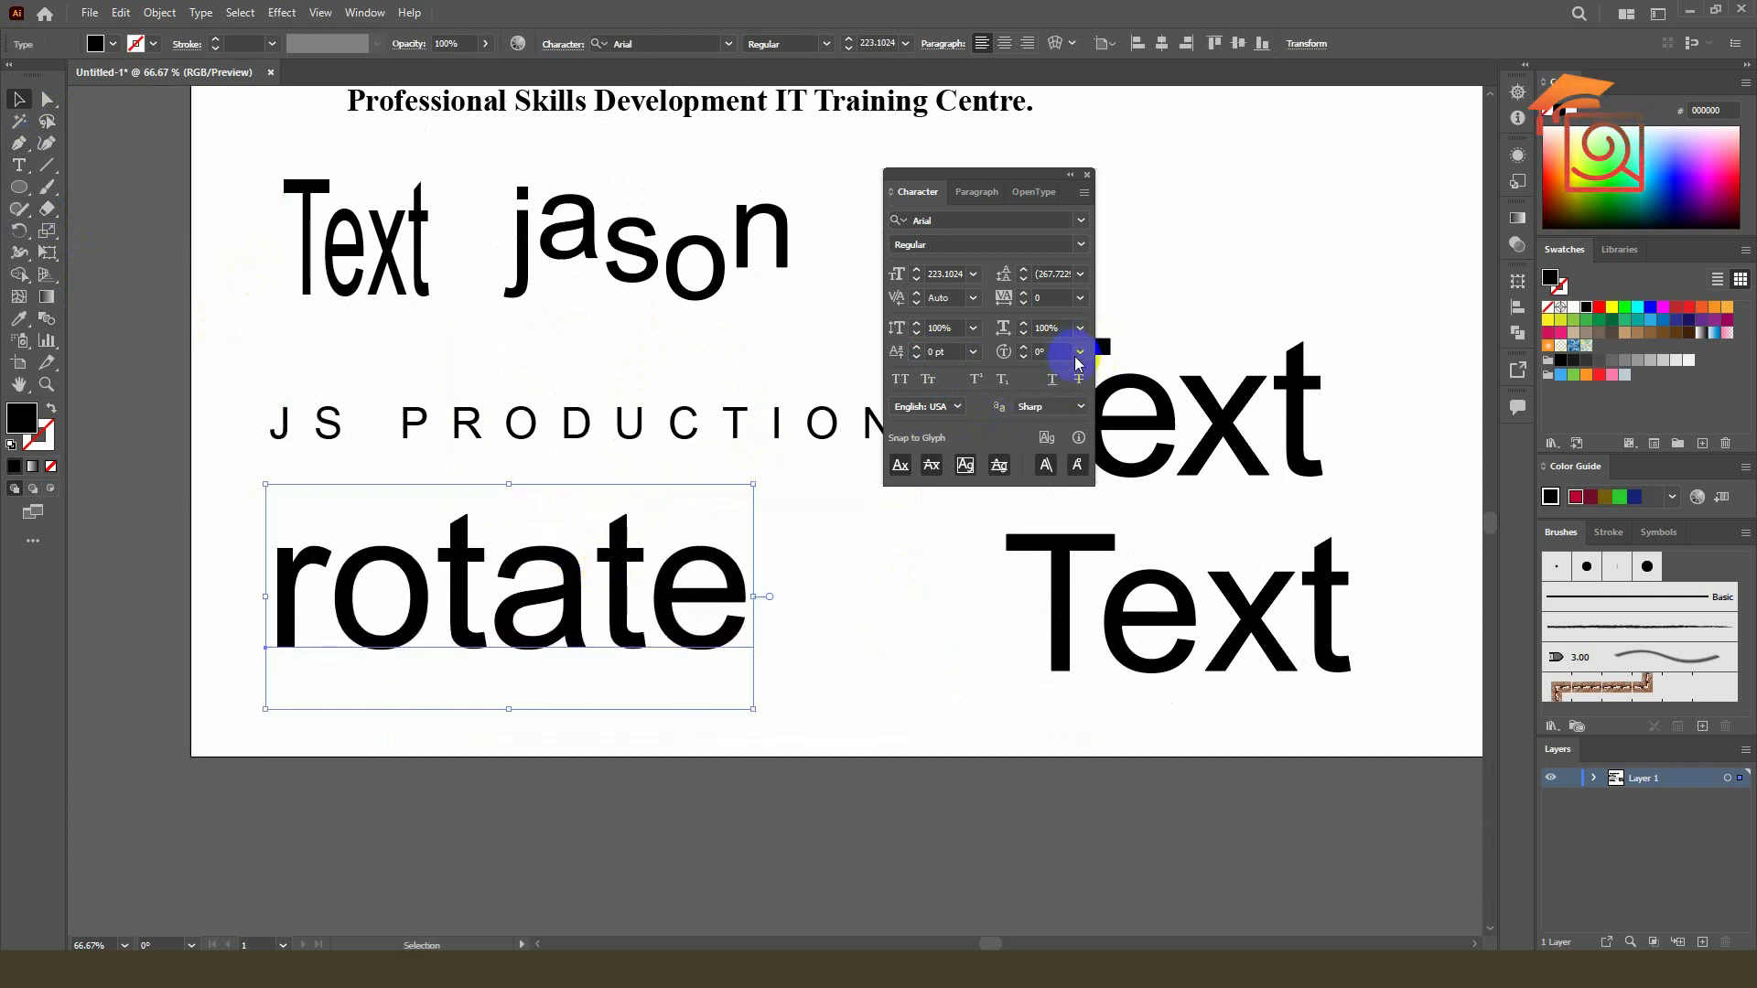
- Try character rotation on the whole word "rotate" in both directions, ending at -8°, and look through the preset angles
left_click(1026, 349)
left_click(1026, 348)
left_click(1026, 349)
left_click(1026, 350)
left_click(1025, 350)
left_click(1026, 349)
left_click(1025, 351)
left_click(1024, 358)
left_click(1024, 358)
left_click(1024, 358)
left_click(1024, 358)
left_click(1024, 358)
left_click(1024, 357)
left_click(1024, 358)
left_click(1024, 358)
left_click(1024, 358)
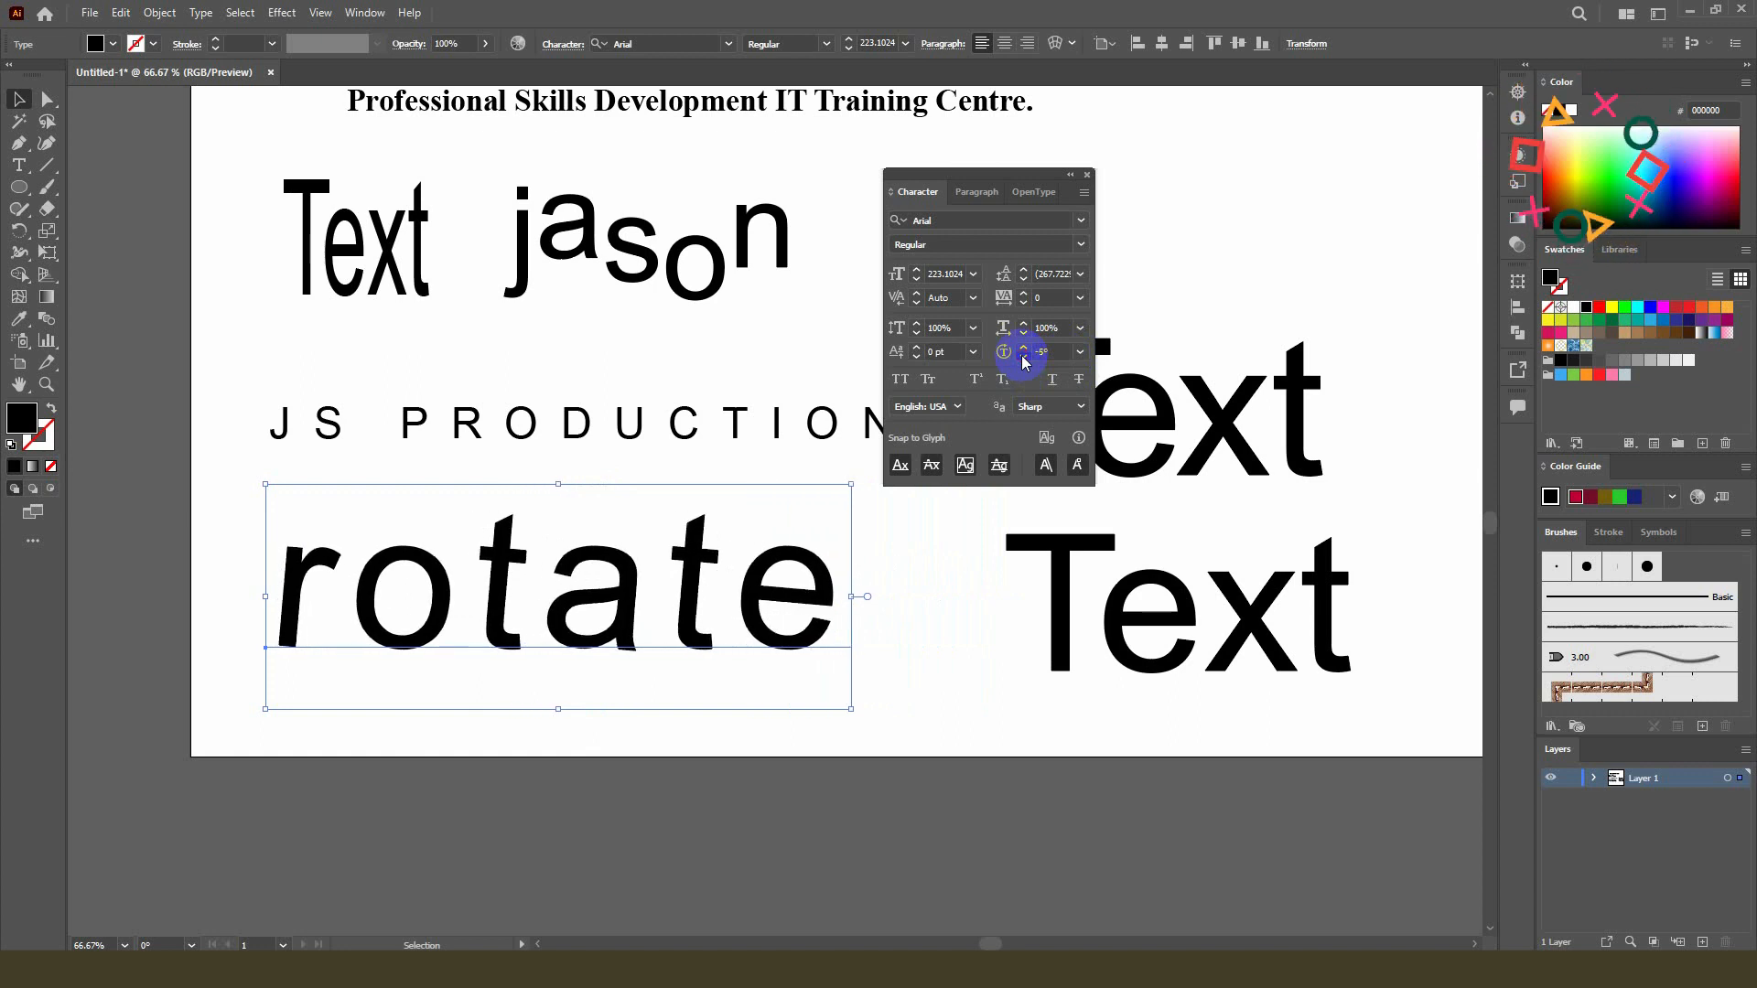
left_click(1024, 358)
left_click(1024, 358)
left_click(1024, 358)
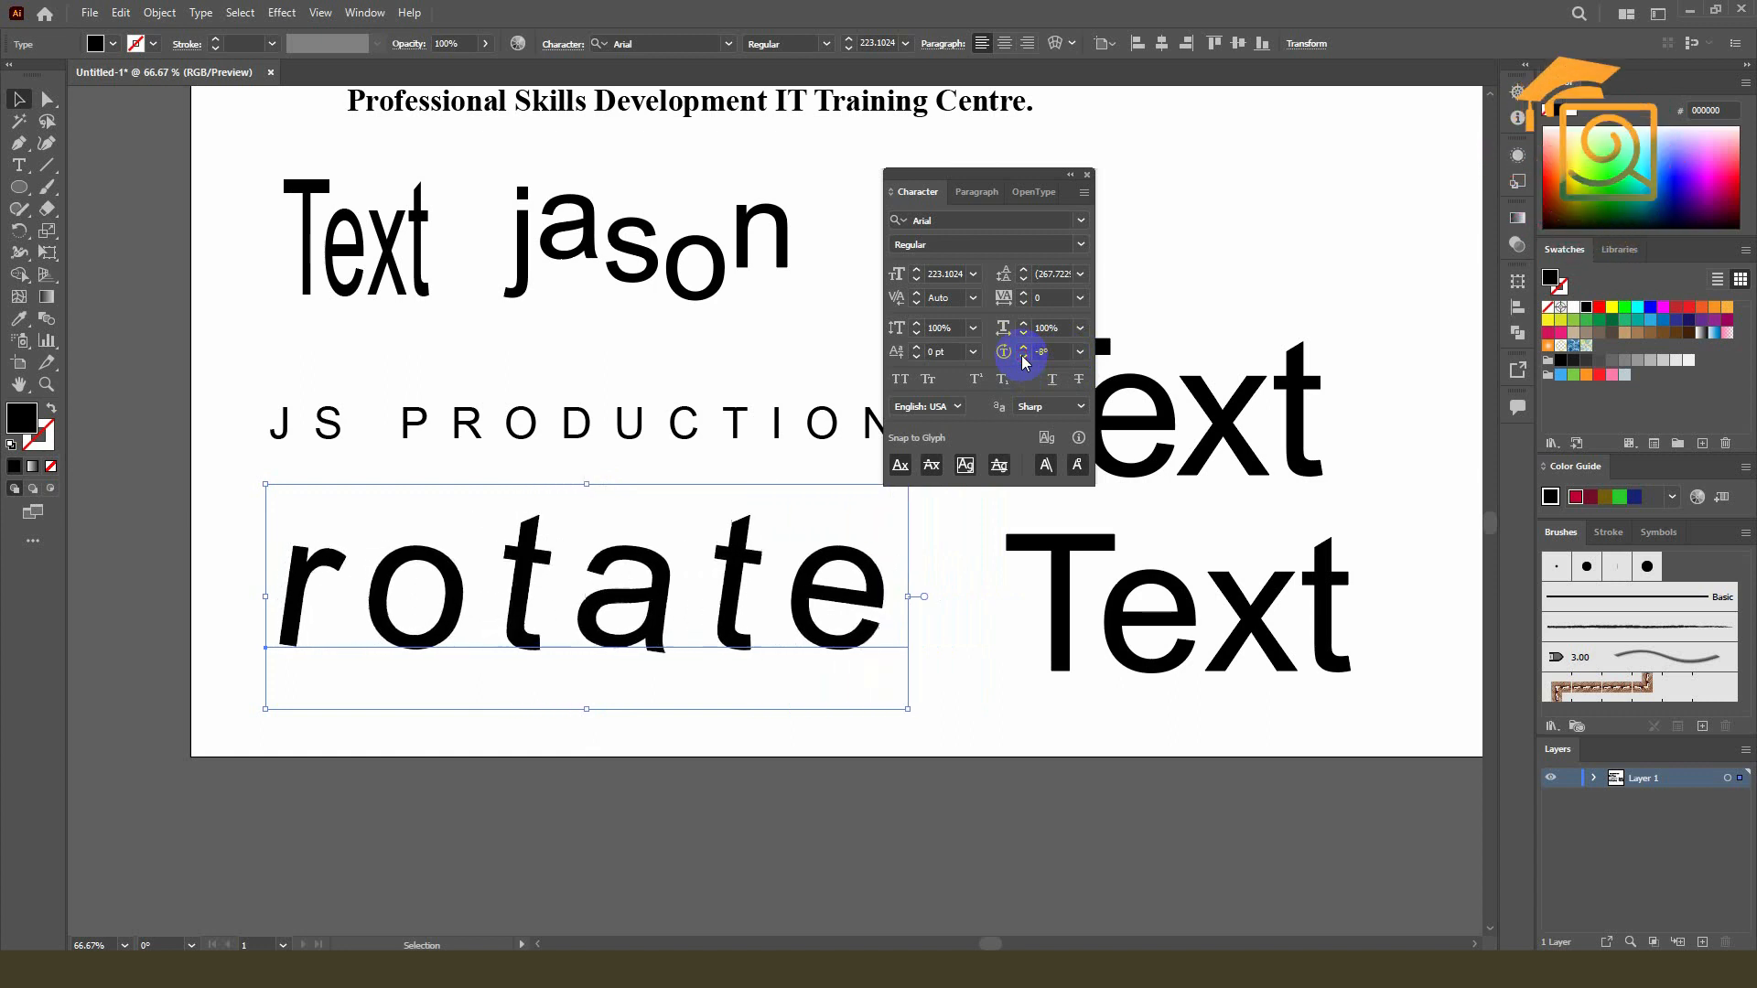
left_click(1080, 353)
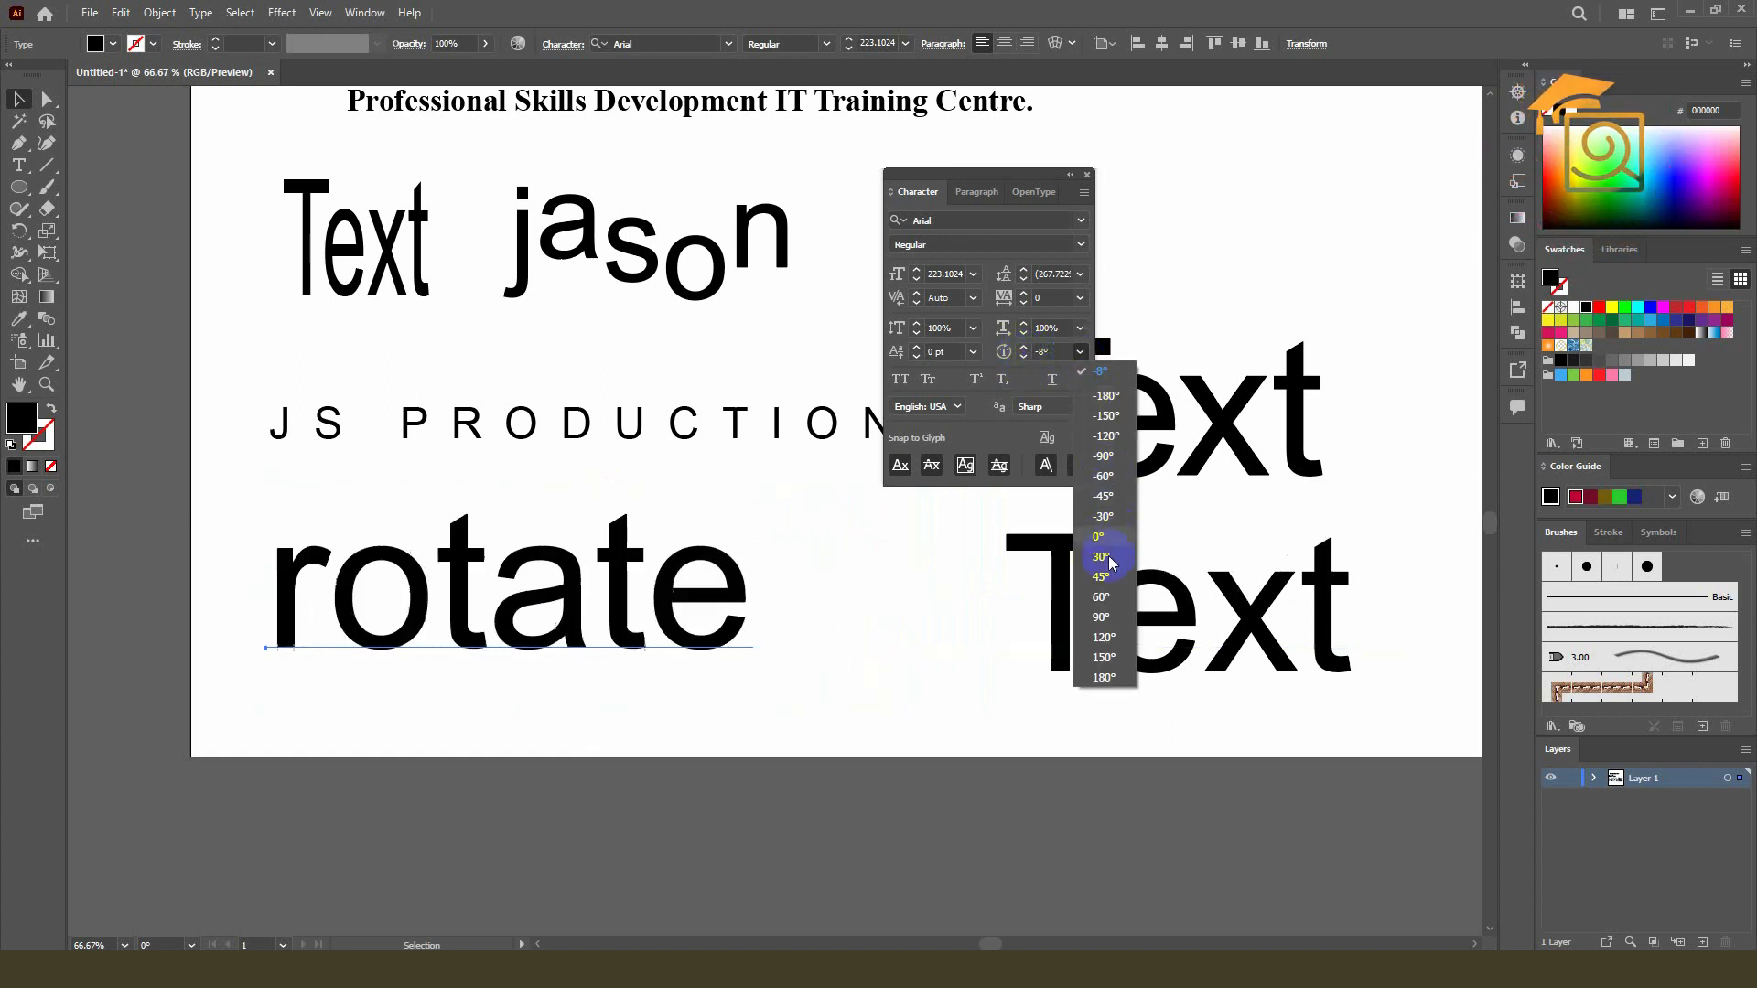
left_click(1082, 353)
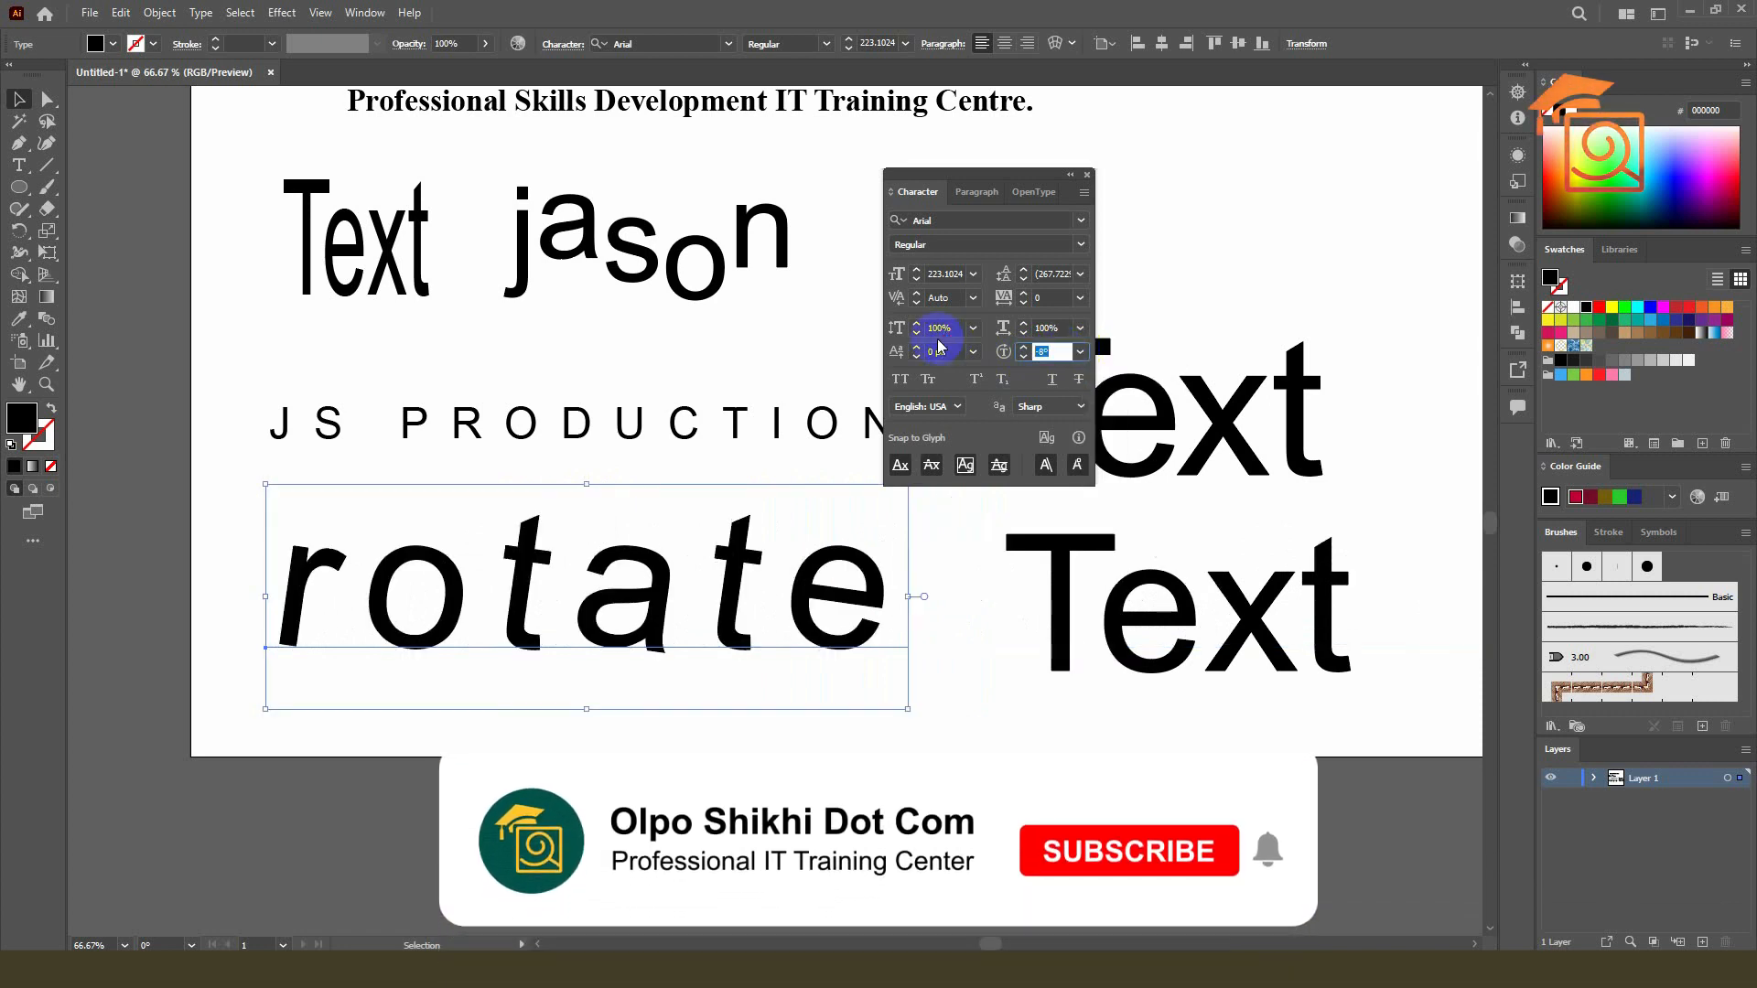
- Select the second letter "t" in "rotate" and set its character rotation to 7°
double_click(640, 594)
double_click(640, 594)
left_click_drag(597, 594, 647, 594)
left_click(1021, 348)
left_click(1021, 349)
left_click(1022, 349)
left_click(1022, 349)
left_click(1021, 349)
left_click(1021, 349)
left_click(1021, 348)
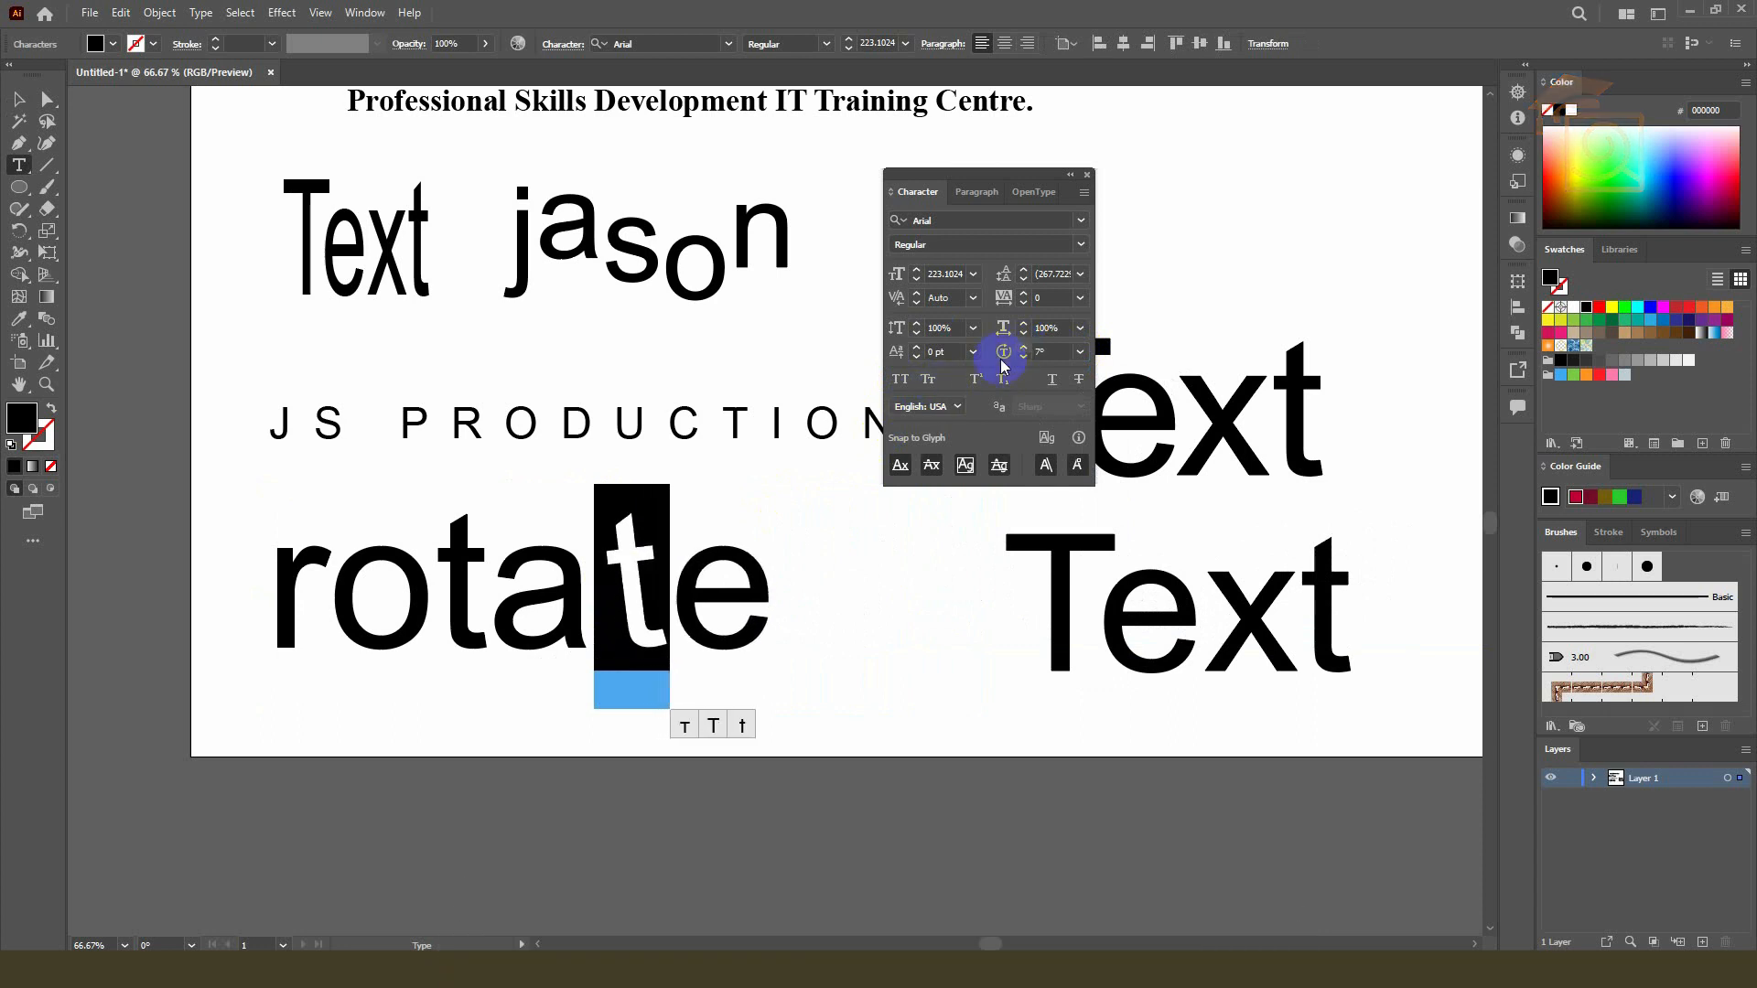
- Select the letter "a" in "rotate" and set its character rotation to -5°
left_click_drag(488, 596, 565, 584)
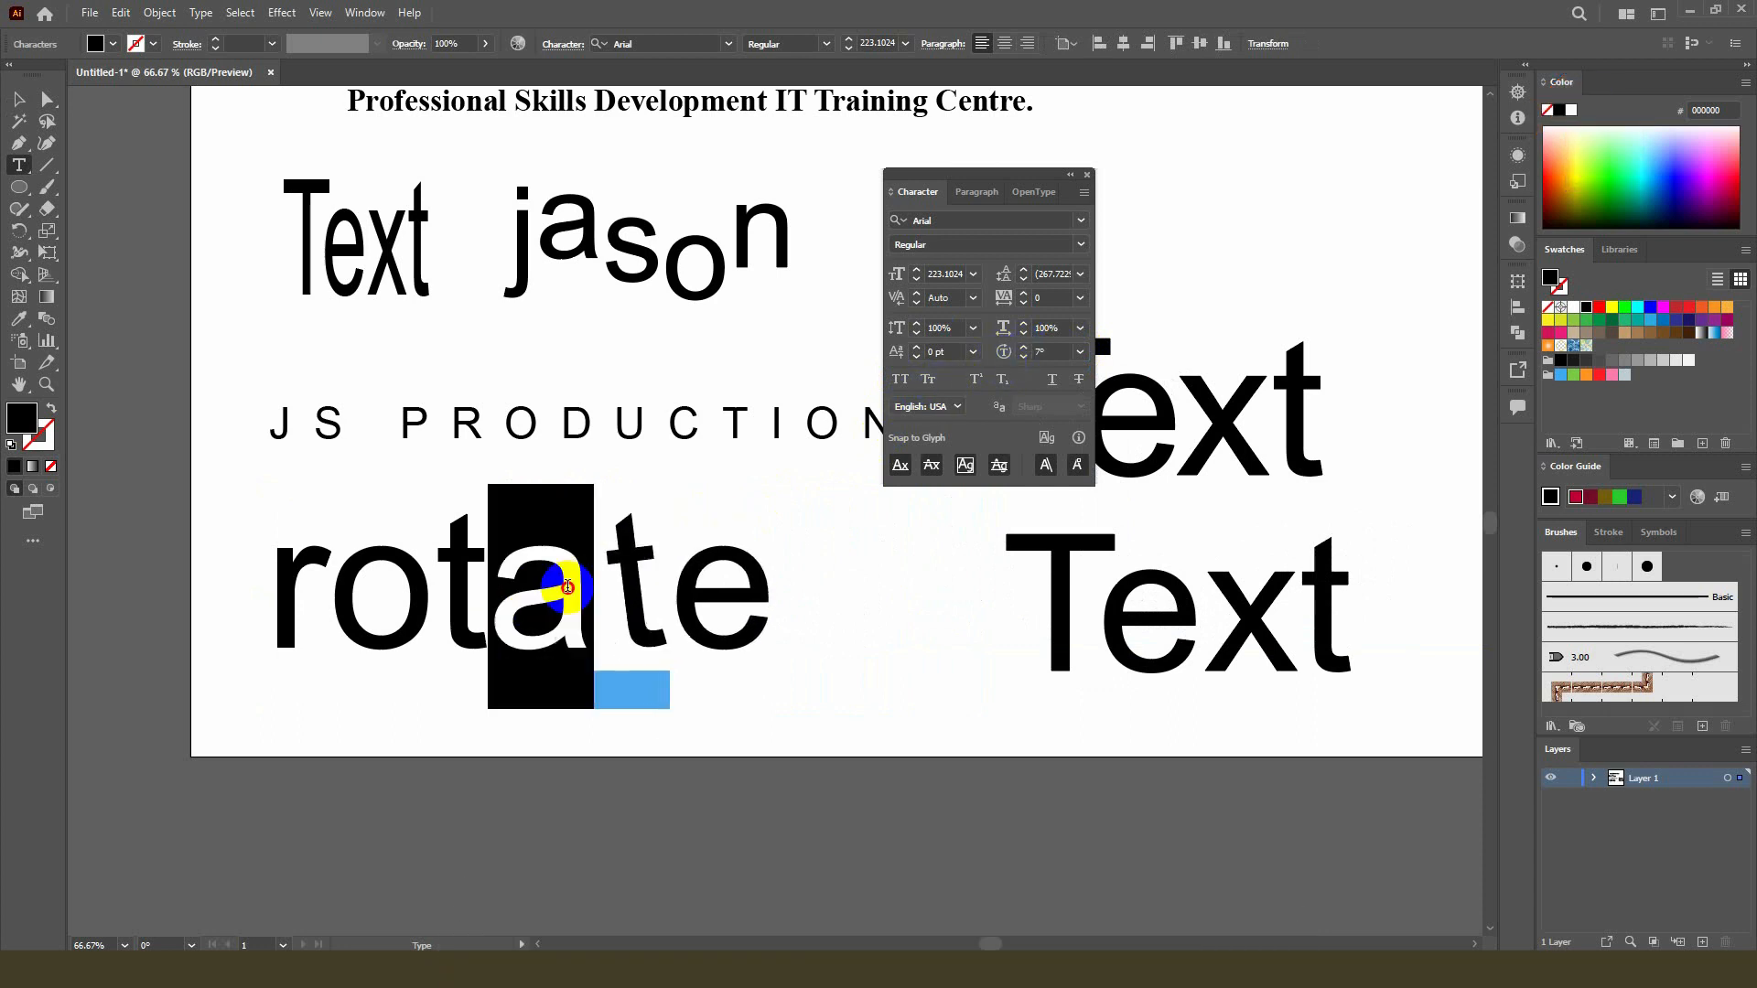
left_click(1021, 349)
left_click(1021, 348)
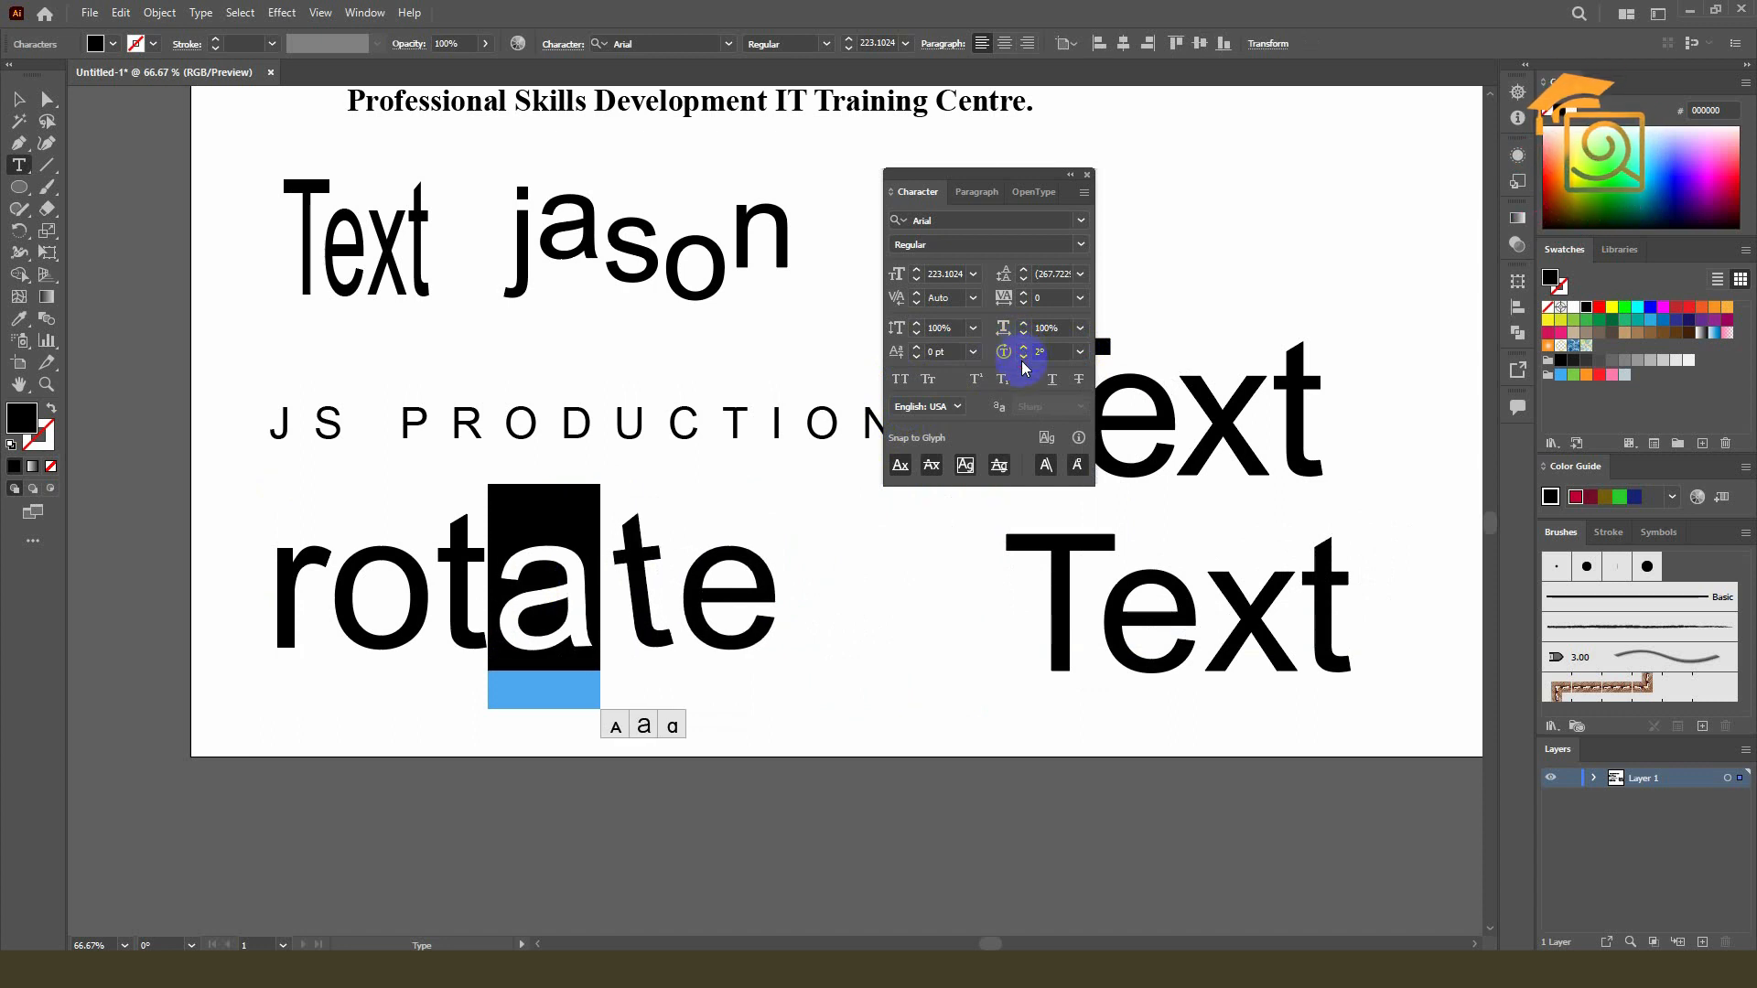
left_click(1023, 359)
left_click(1023, 359)
left_click(1023, 359)
left_click(1023, 359)
left_click(1023, 358)
left_click(1023, 359)
left_click(1023, 358)
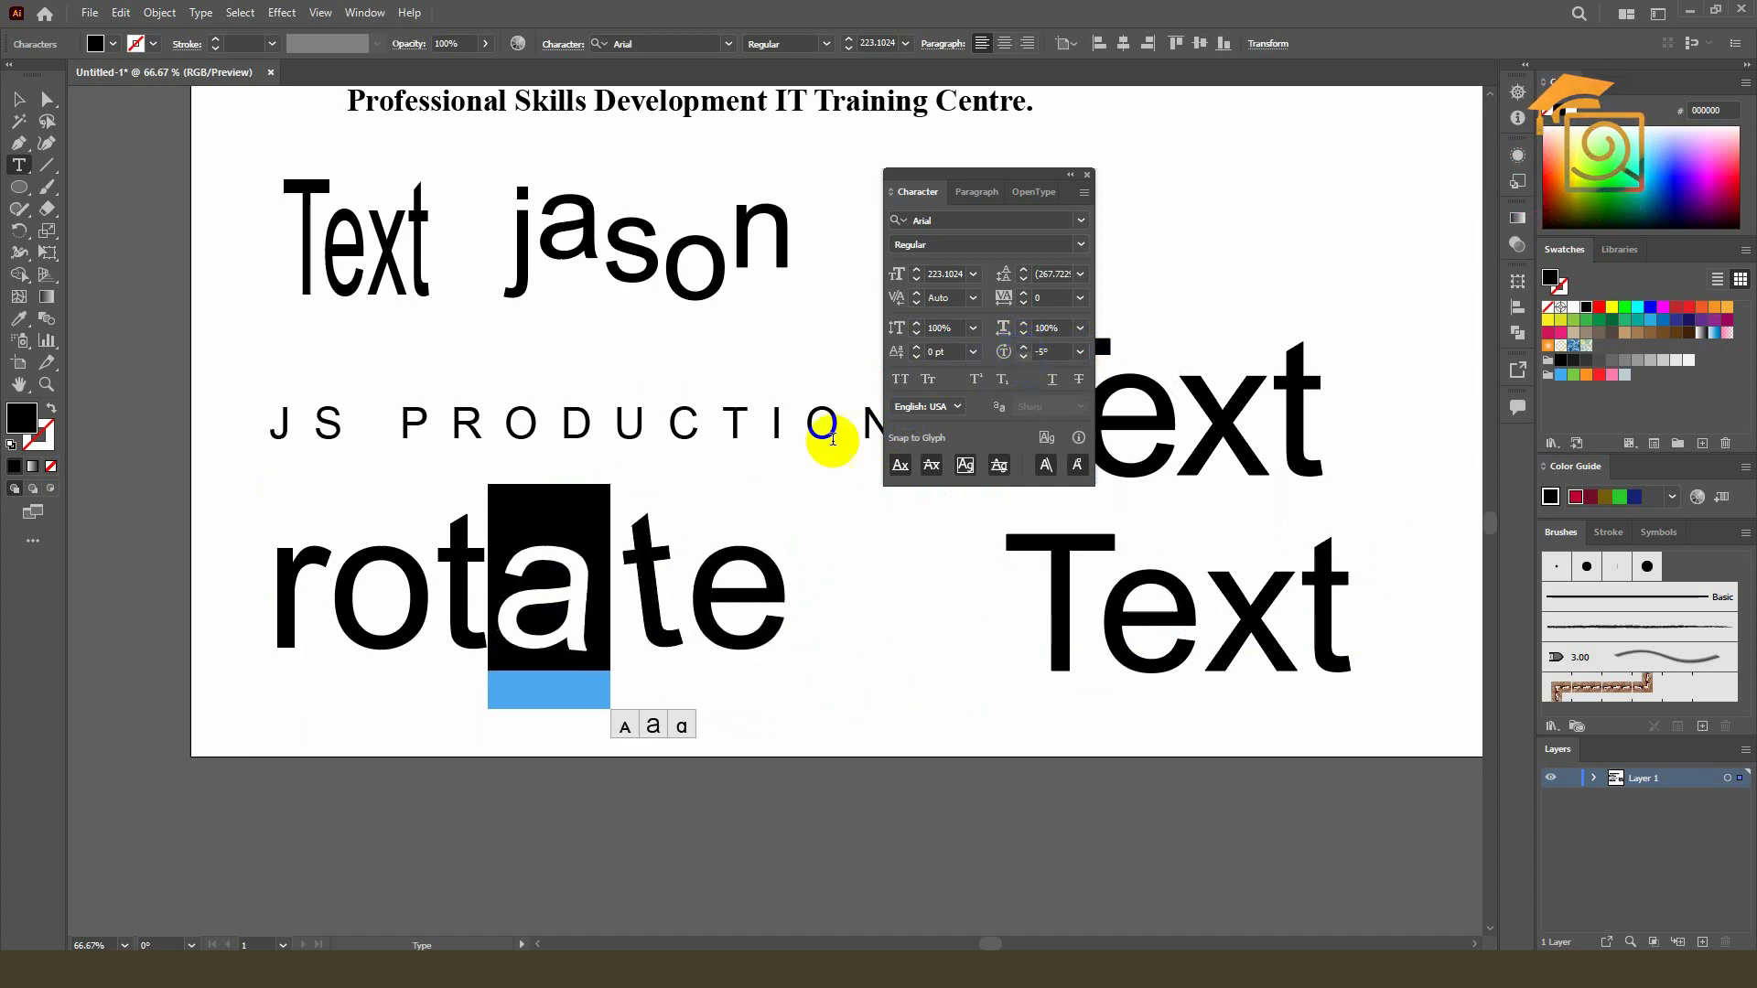
- Select the letter "o" in "rotate" and set its character rotation to -9°
left_click_drag(424, 575, 329, 577)
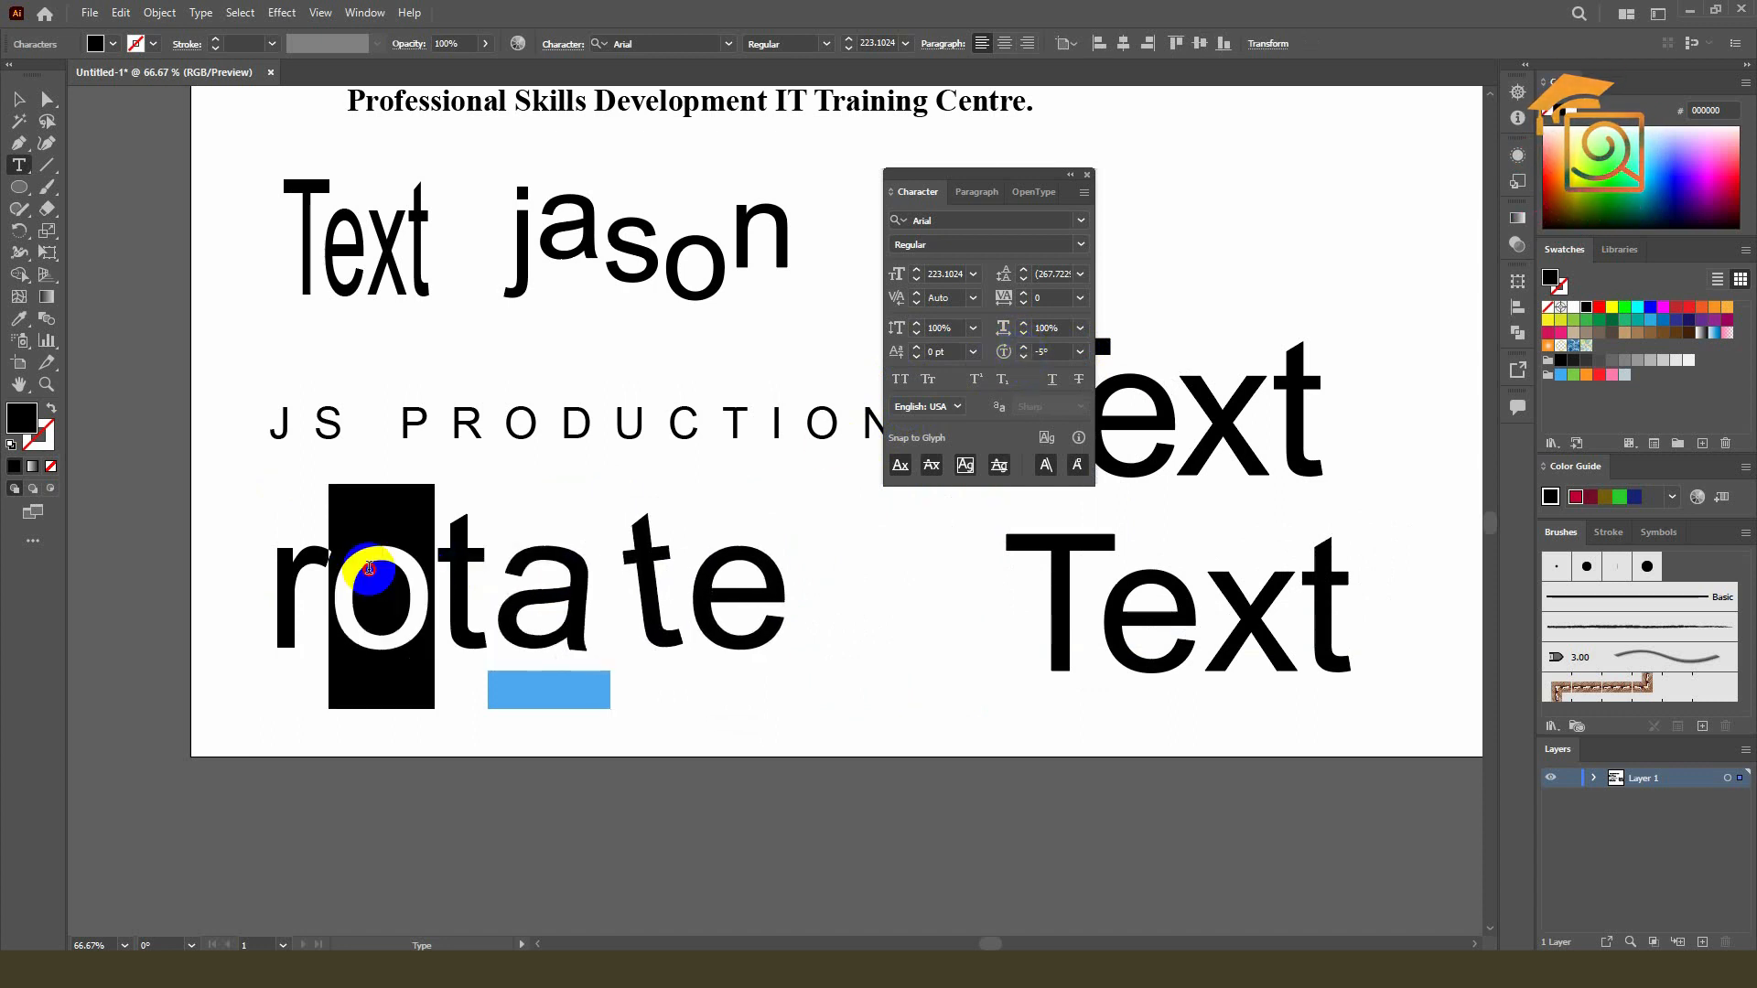
left_click(1023, 359)
left_click(1023, 359)
left_click(1023, 359)
left_click(1023, 358)
left_click(1023, 359)
left_click(1023, 358)
left_click(1024, 359)
left_click(1023, 359)
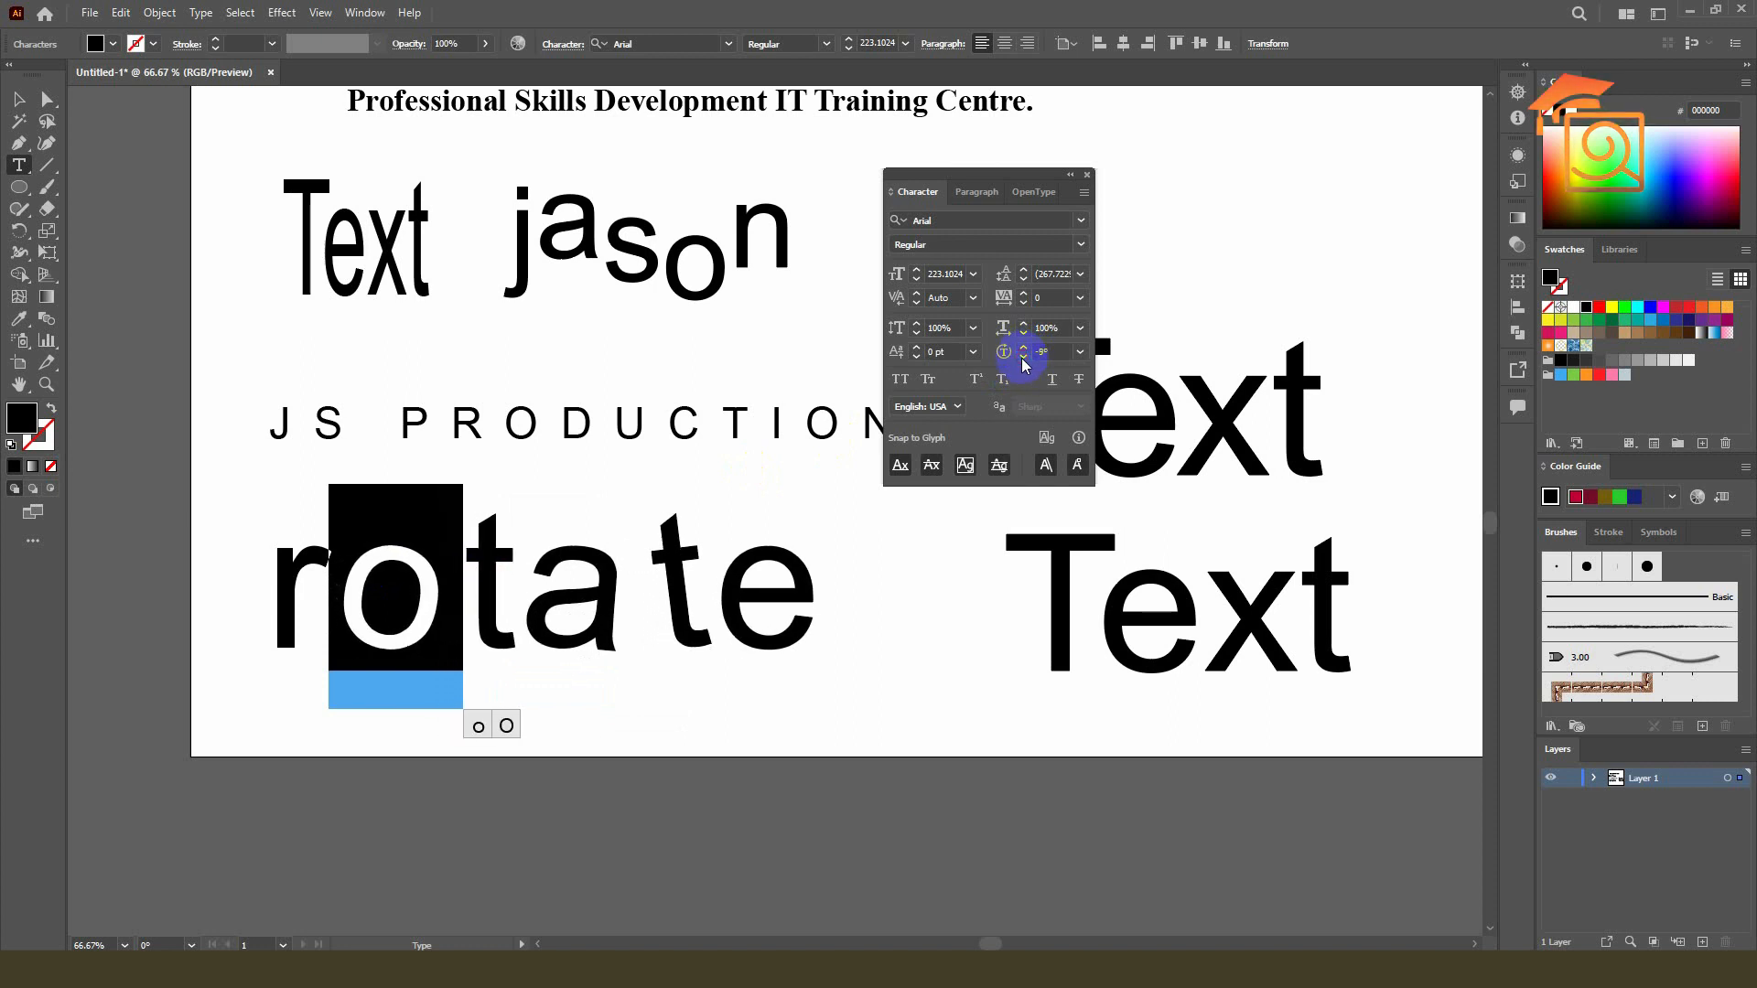
- Finish editing the word "rotate" and move the Character panel clear of the two-line heading
left_click(20, 171)
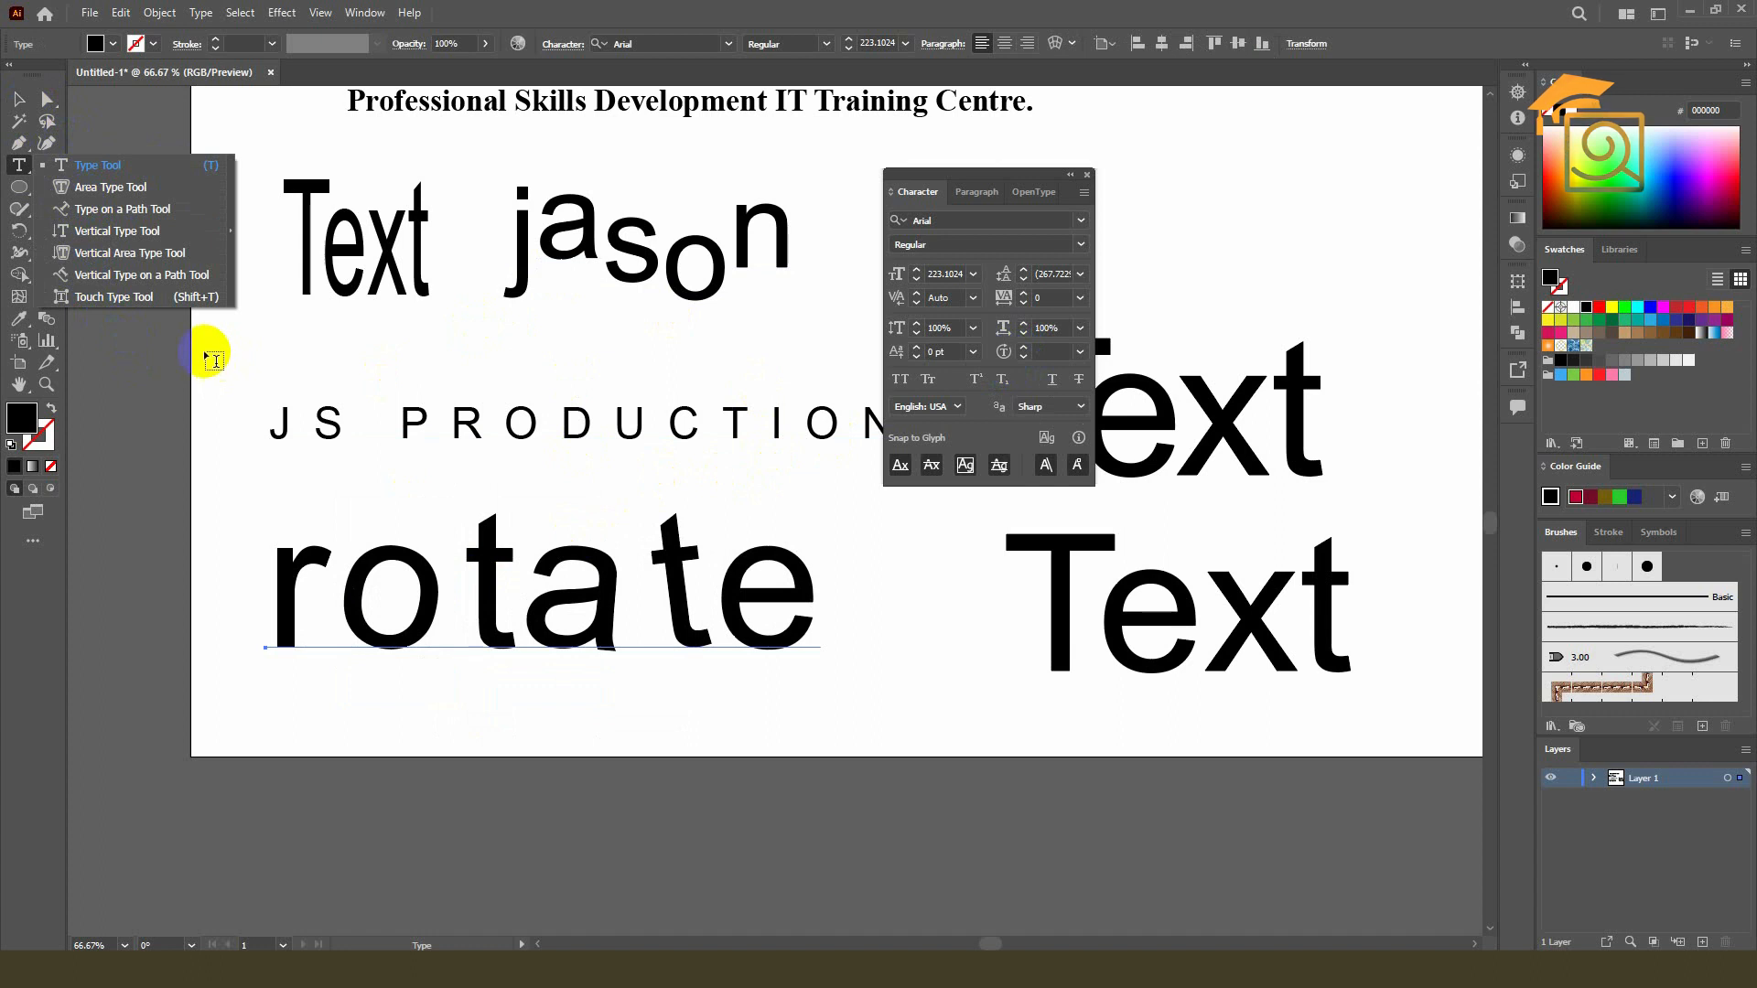
left_click(18, 98)
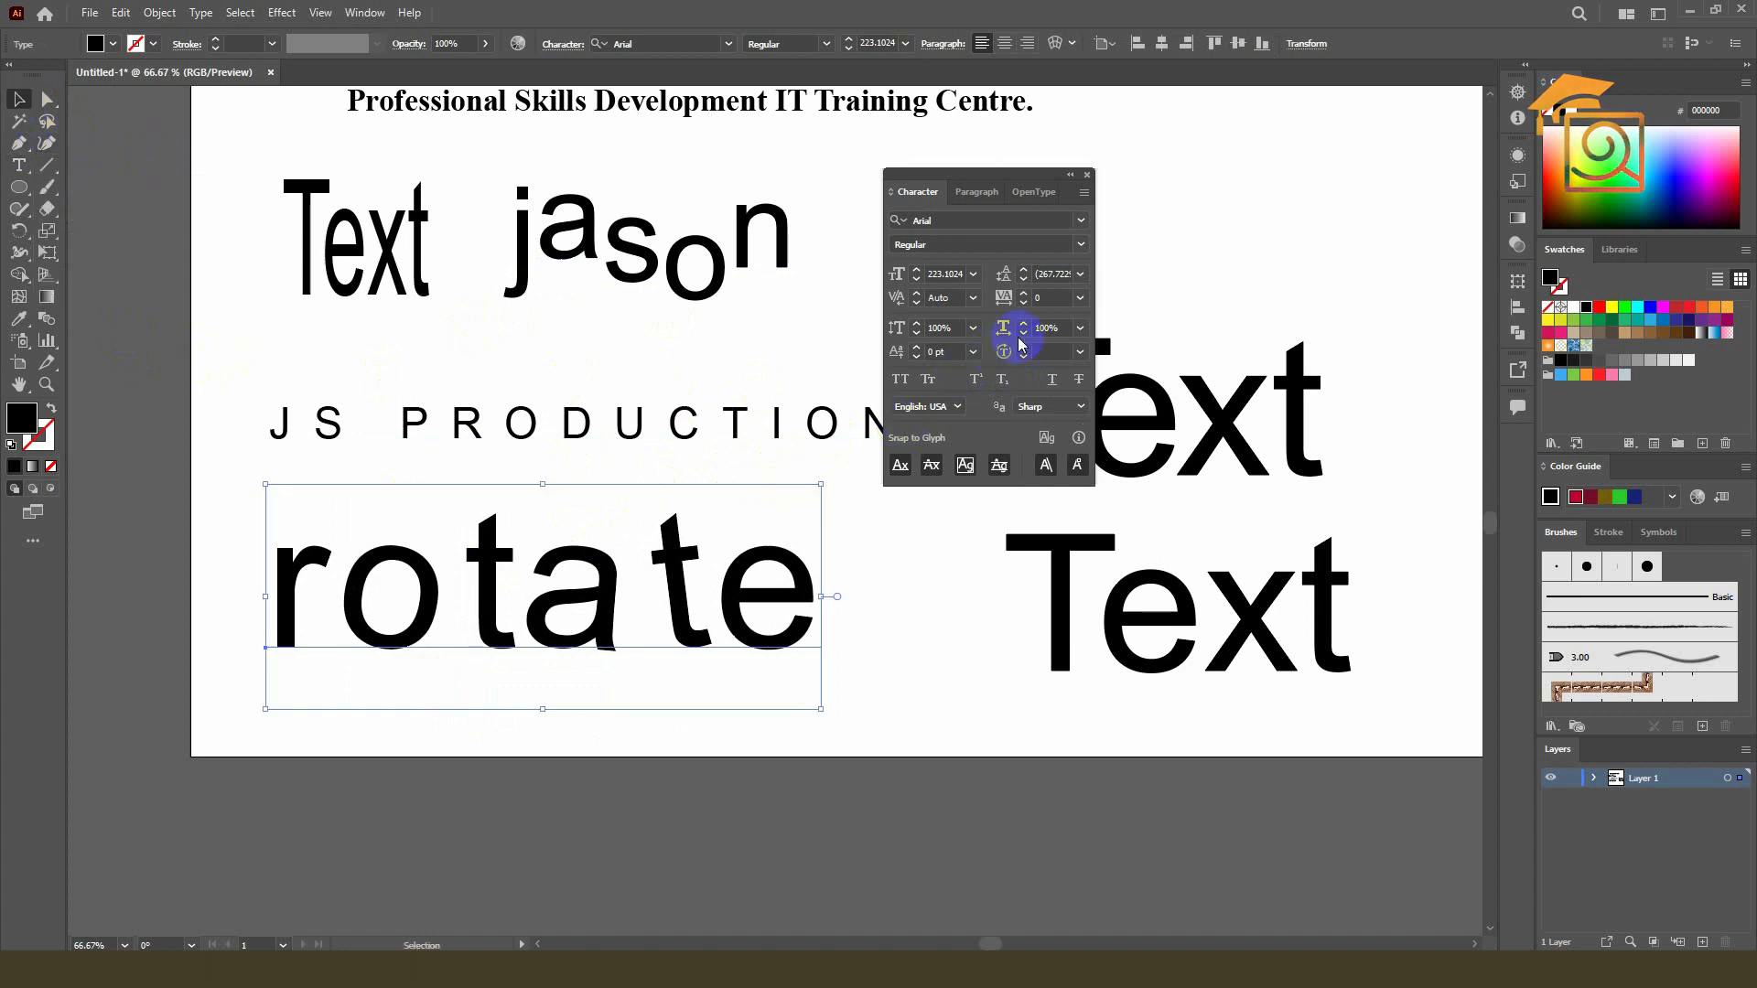
left_click(745, 589)
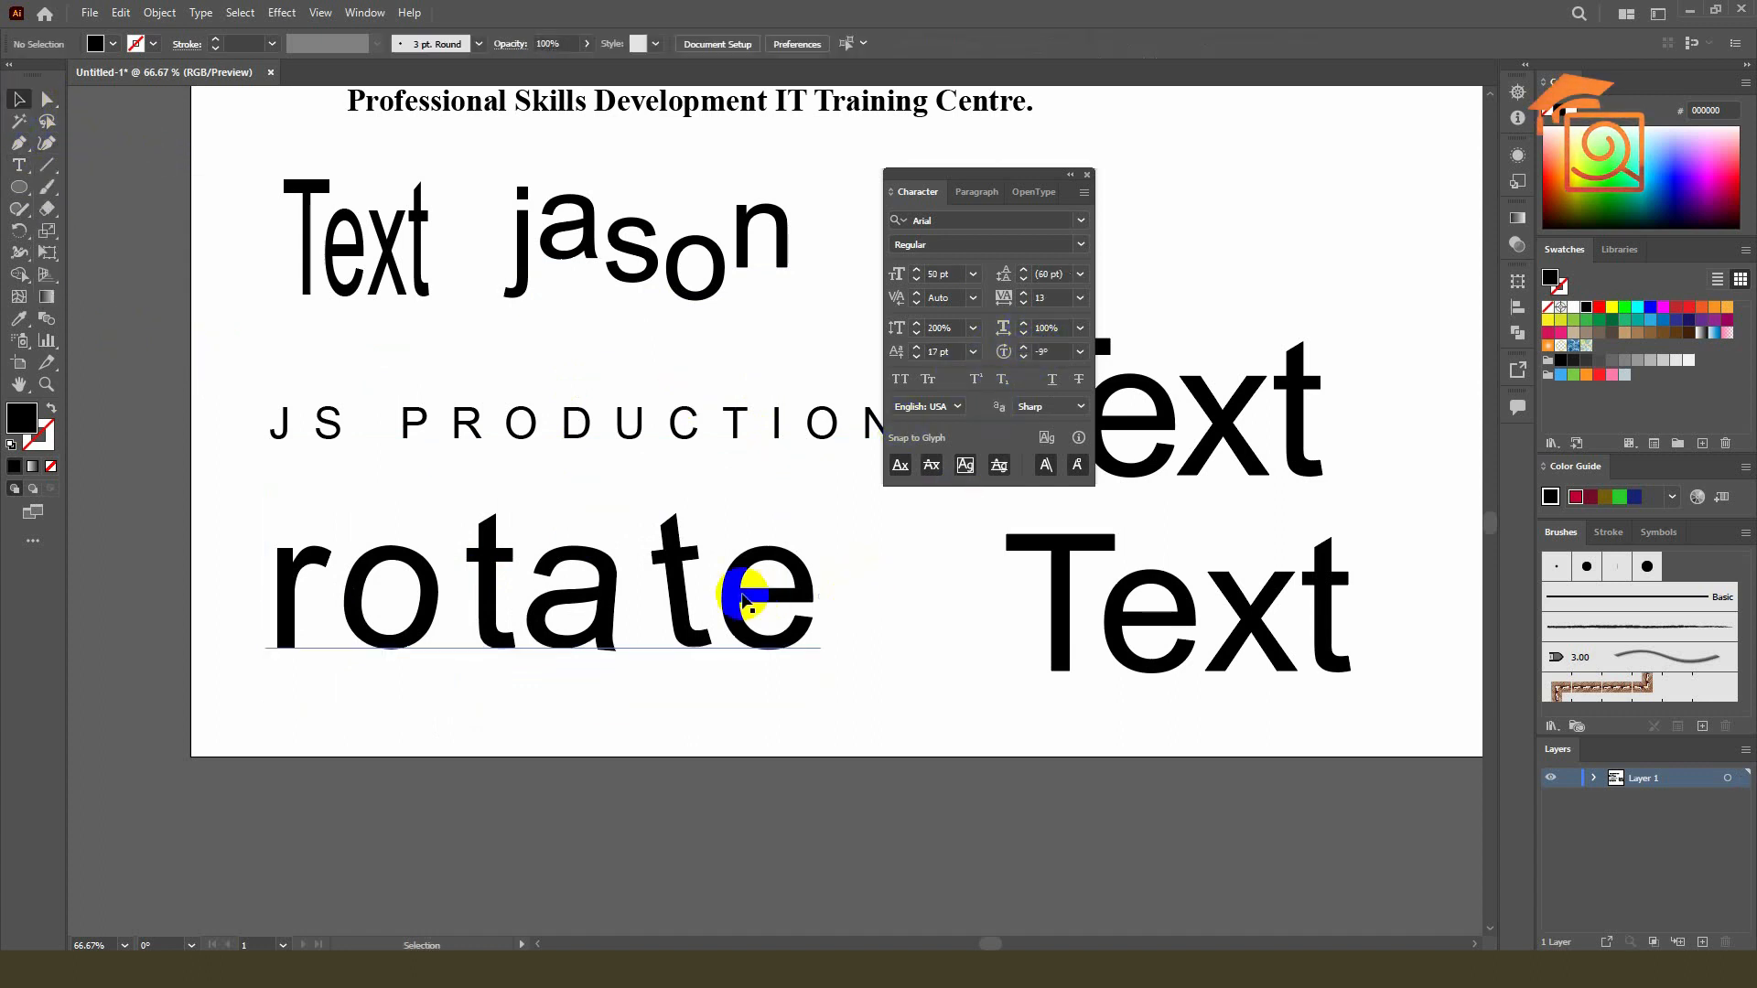
left_click_drag(758, 274, 691, 447)
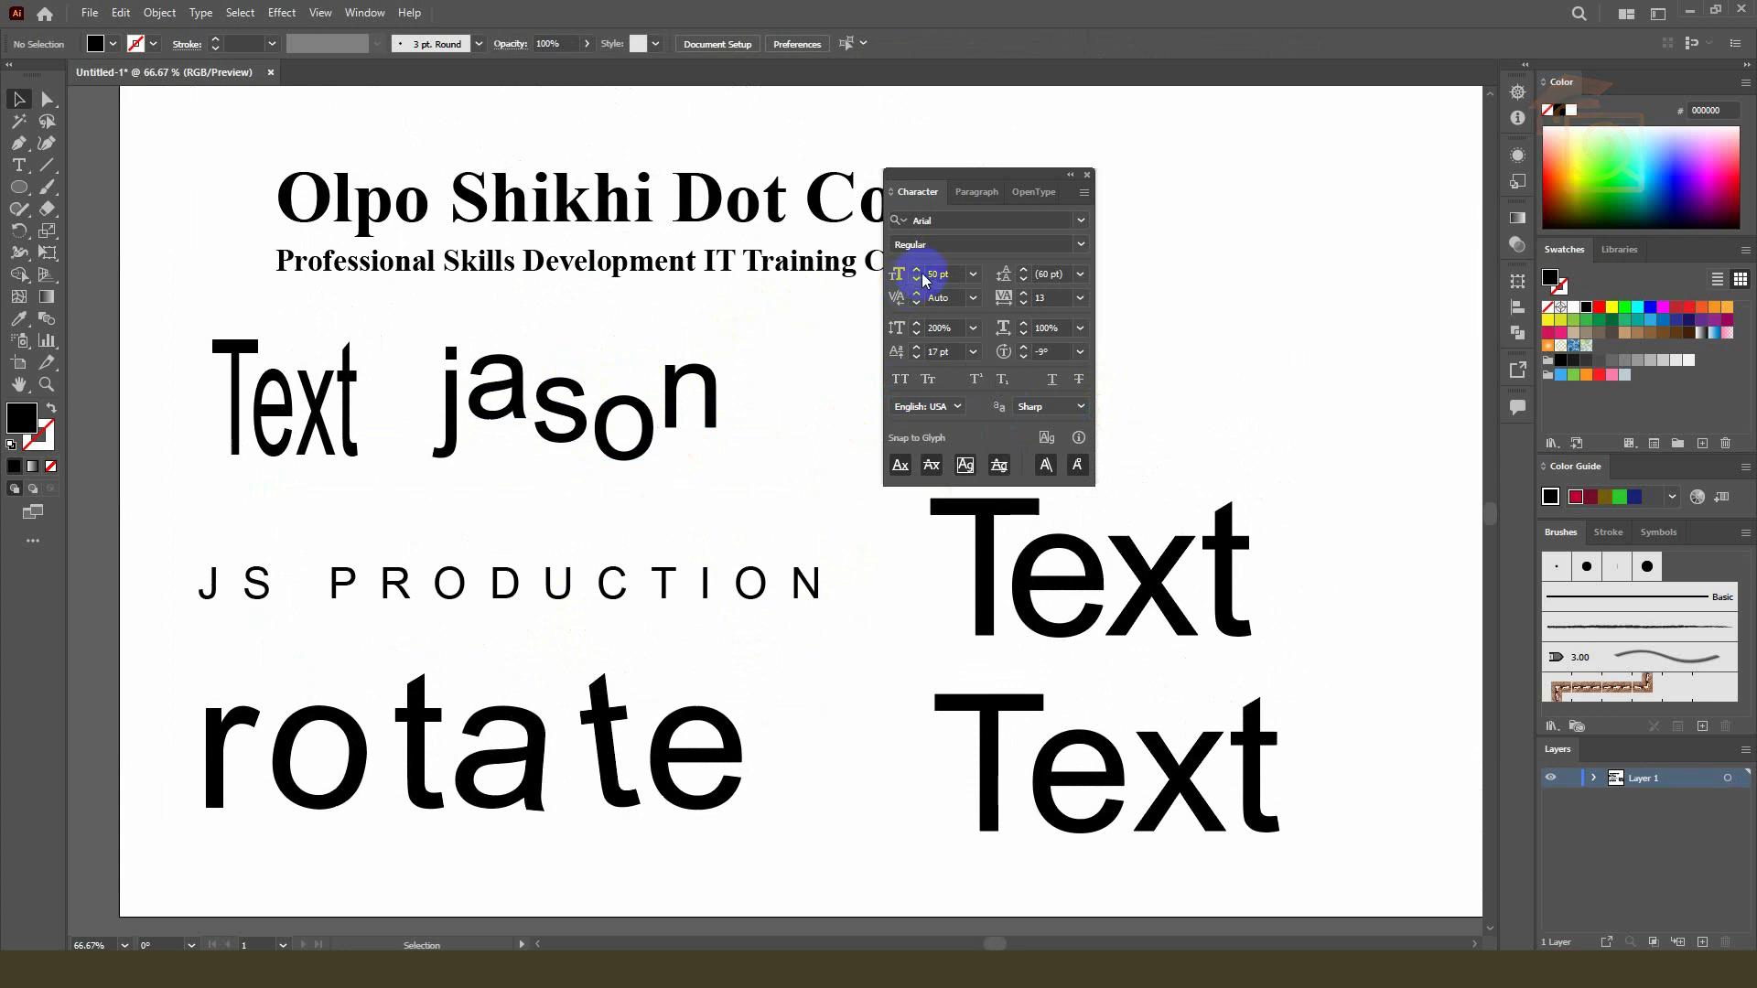
left_click_drag(942, 176, 1090, 145)
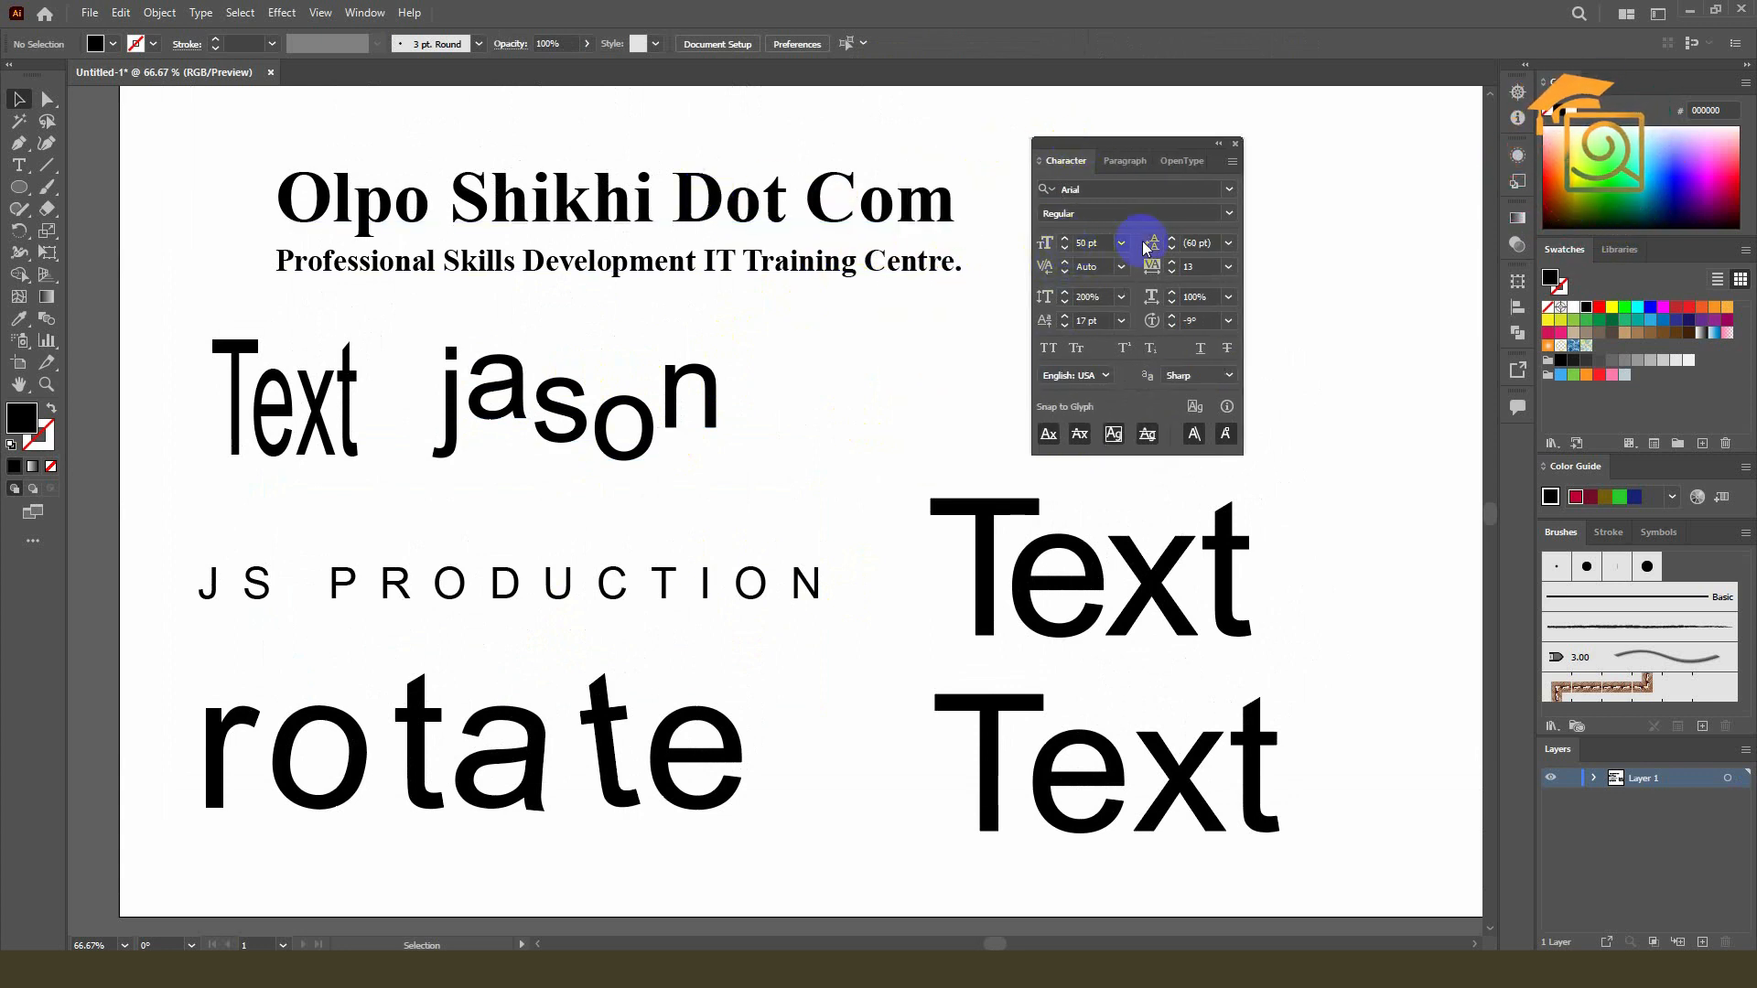
- Shift the two-line heading leftwards to start above the narrow "Text" word and review its leading and kerning settings
left_click_drag(756, 200, 692, 191)
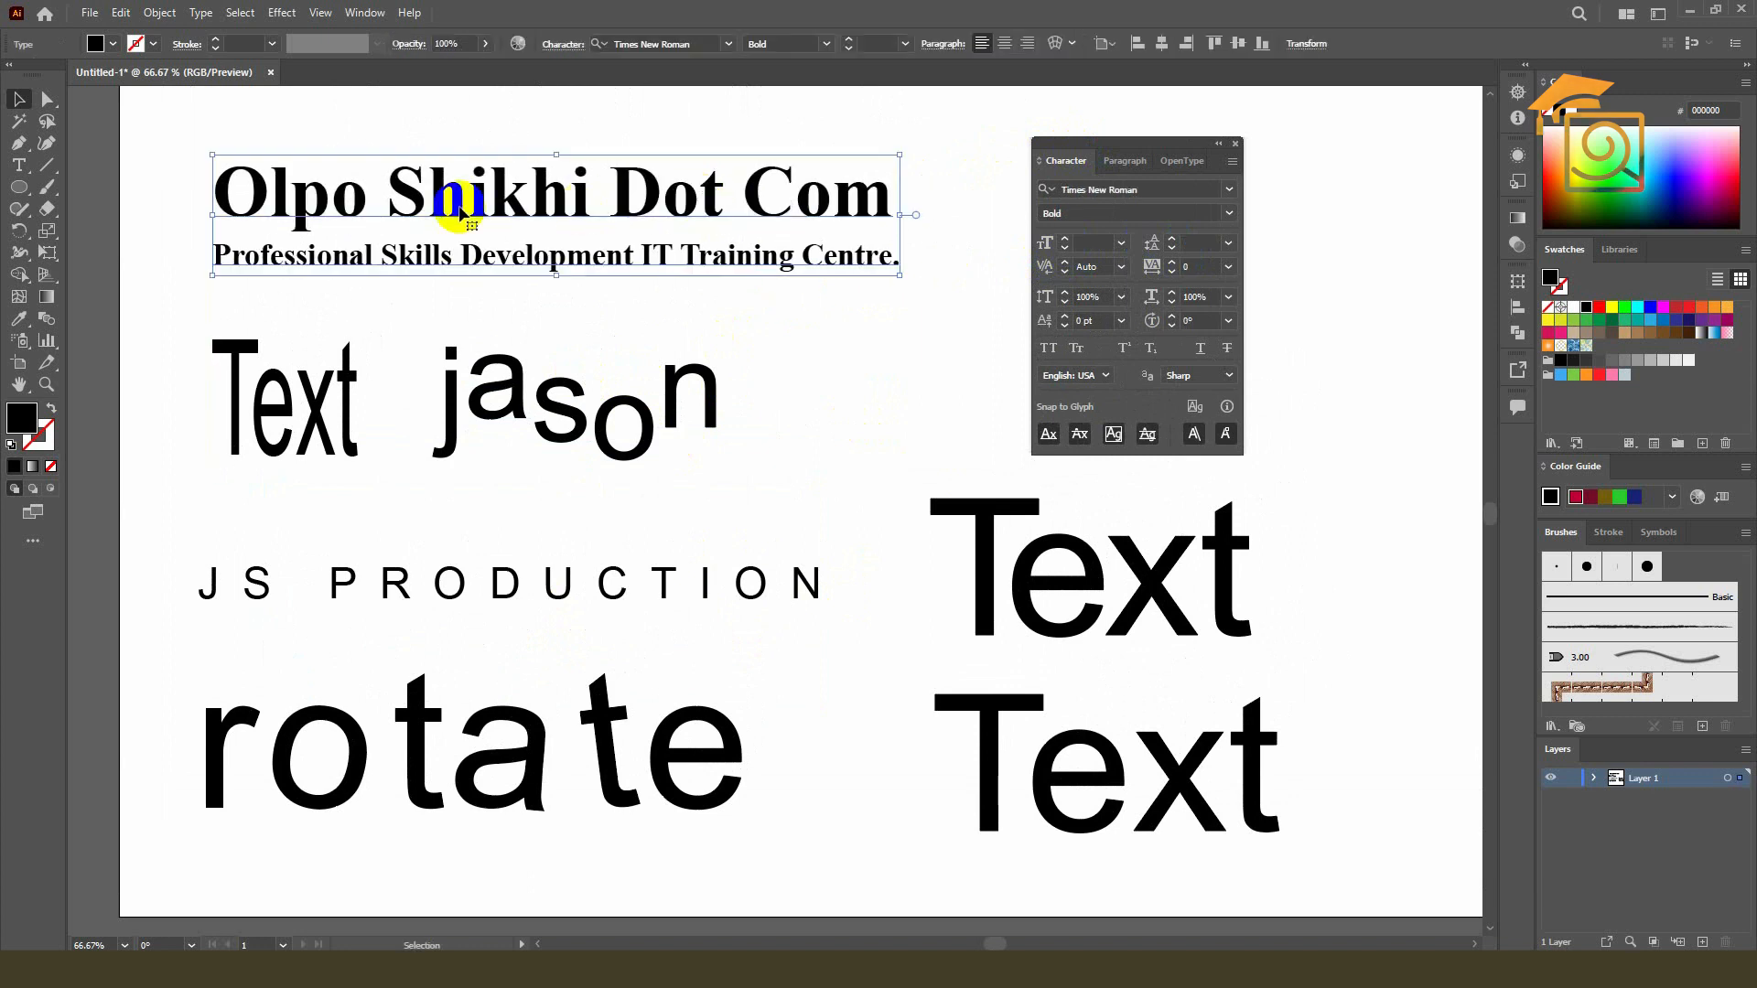
left_click_drag(420, 216, 420, 217)
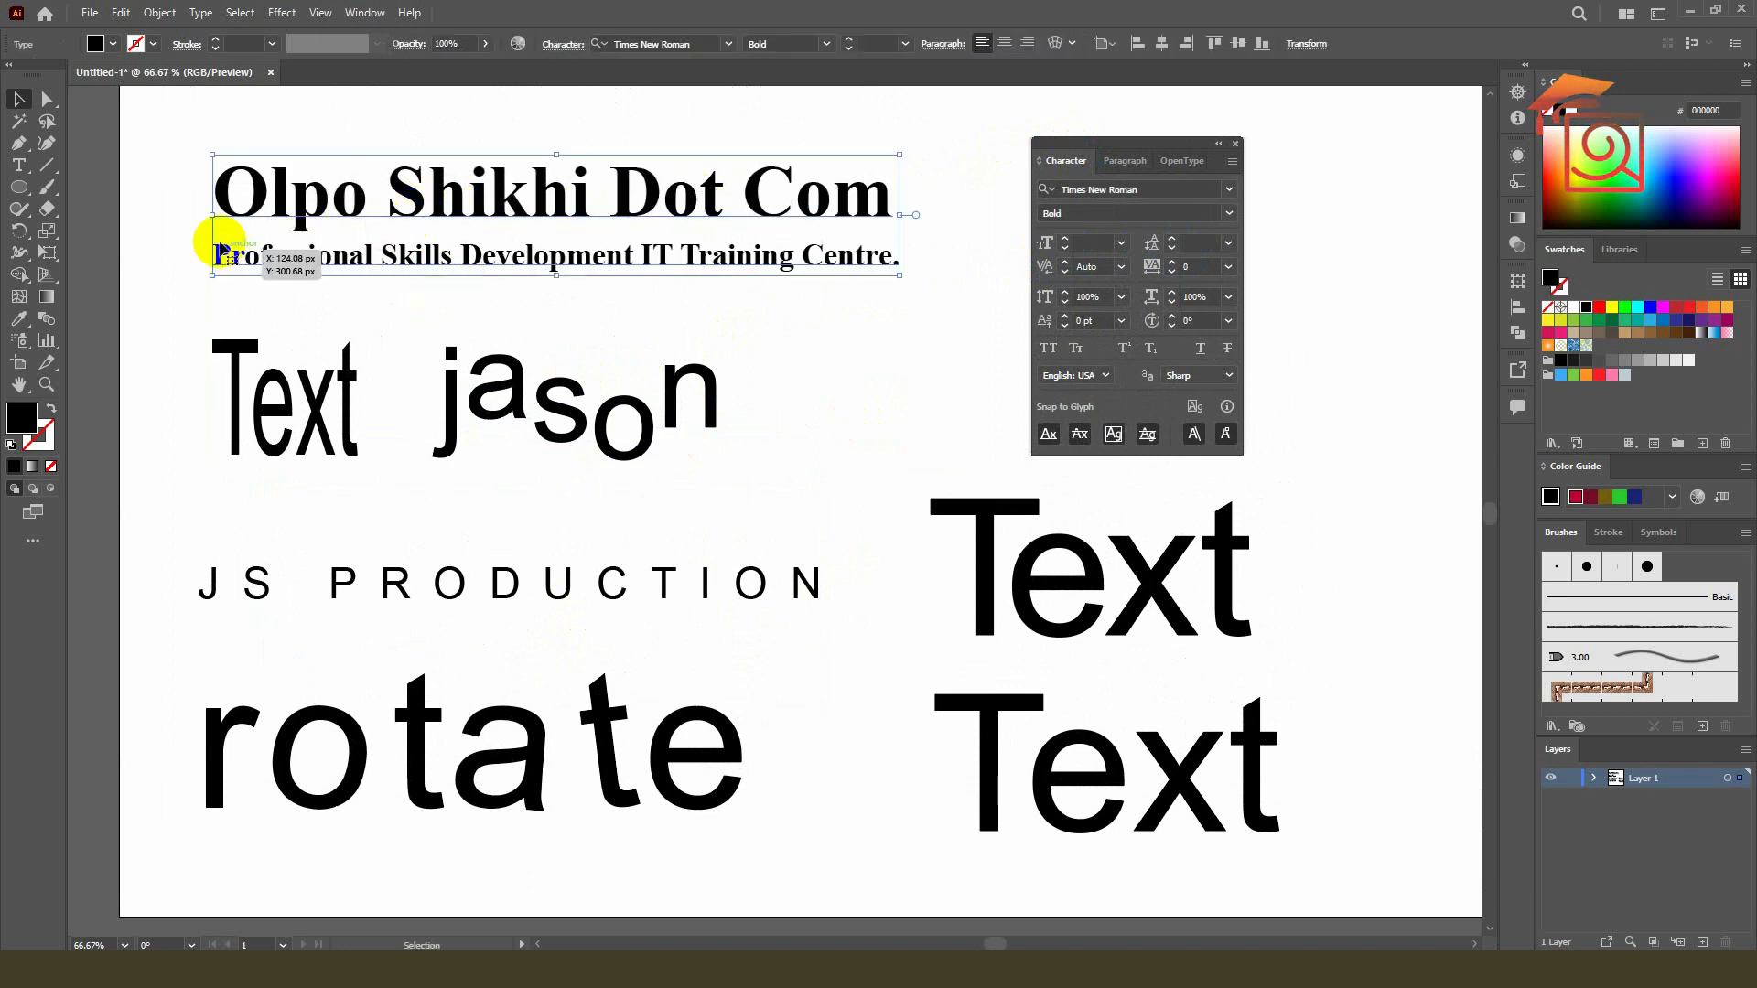
left_click(1226, 247)
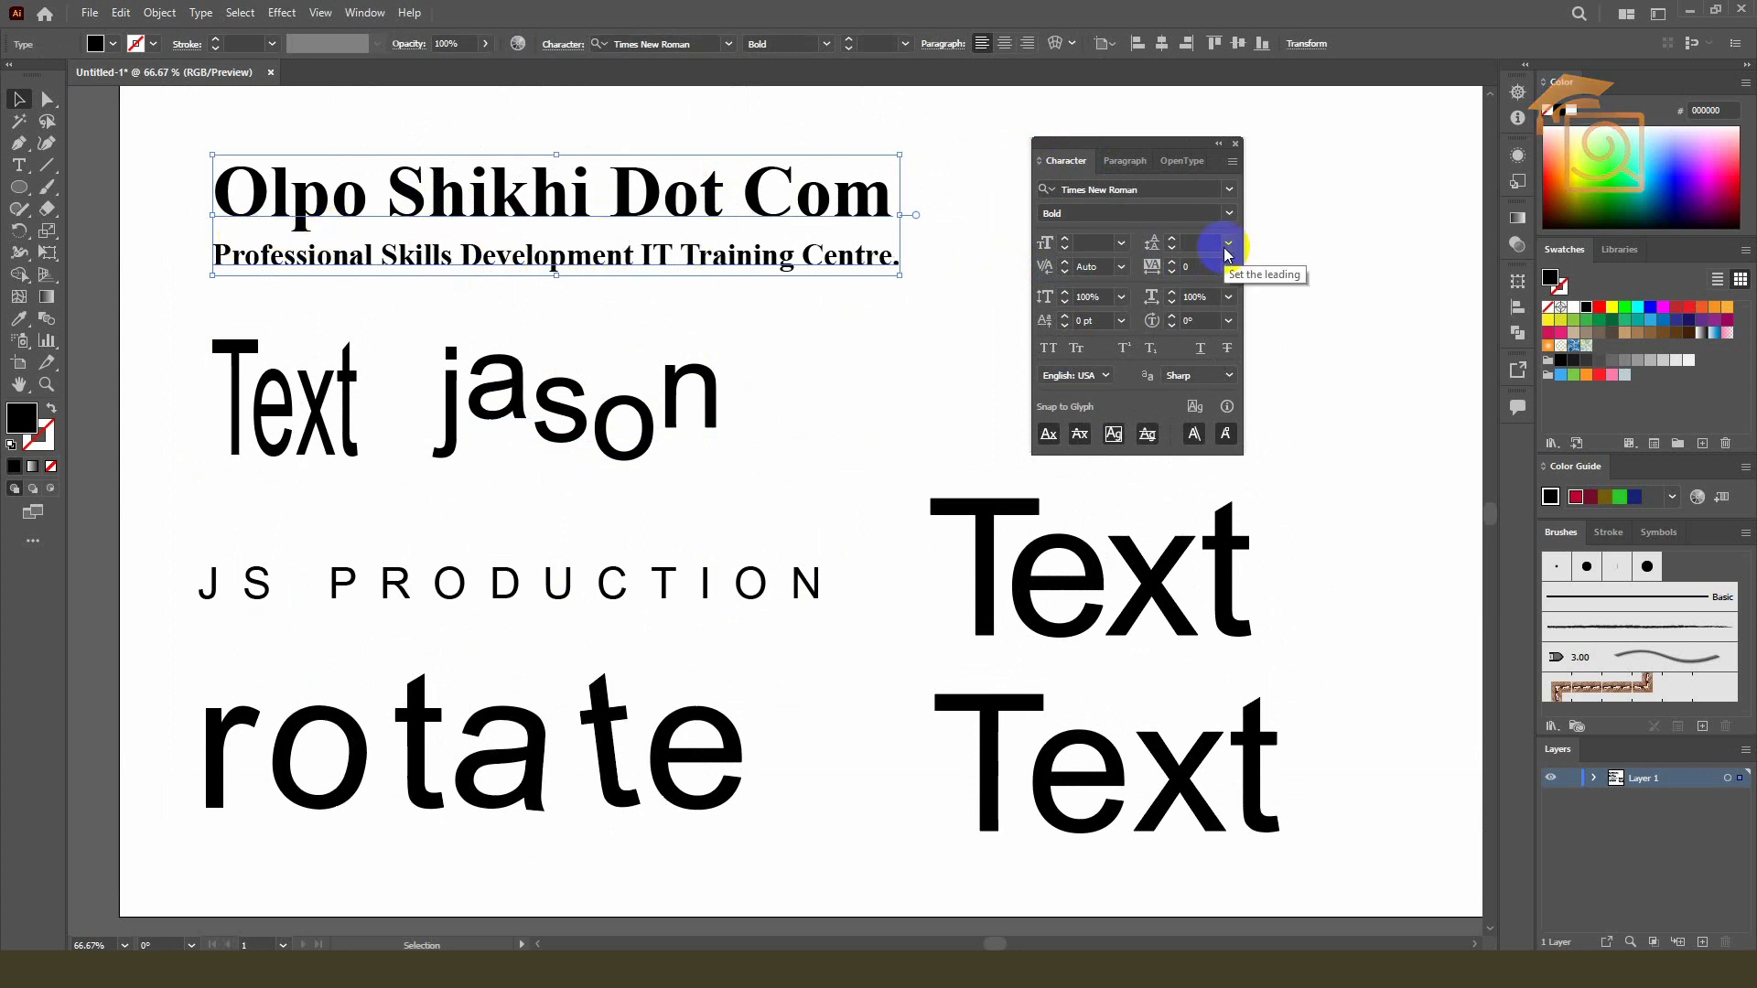
left_click(1113, 350)
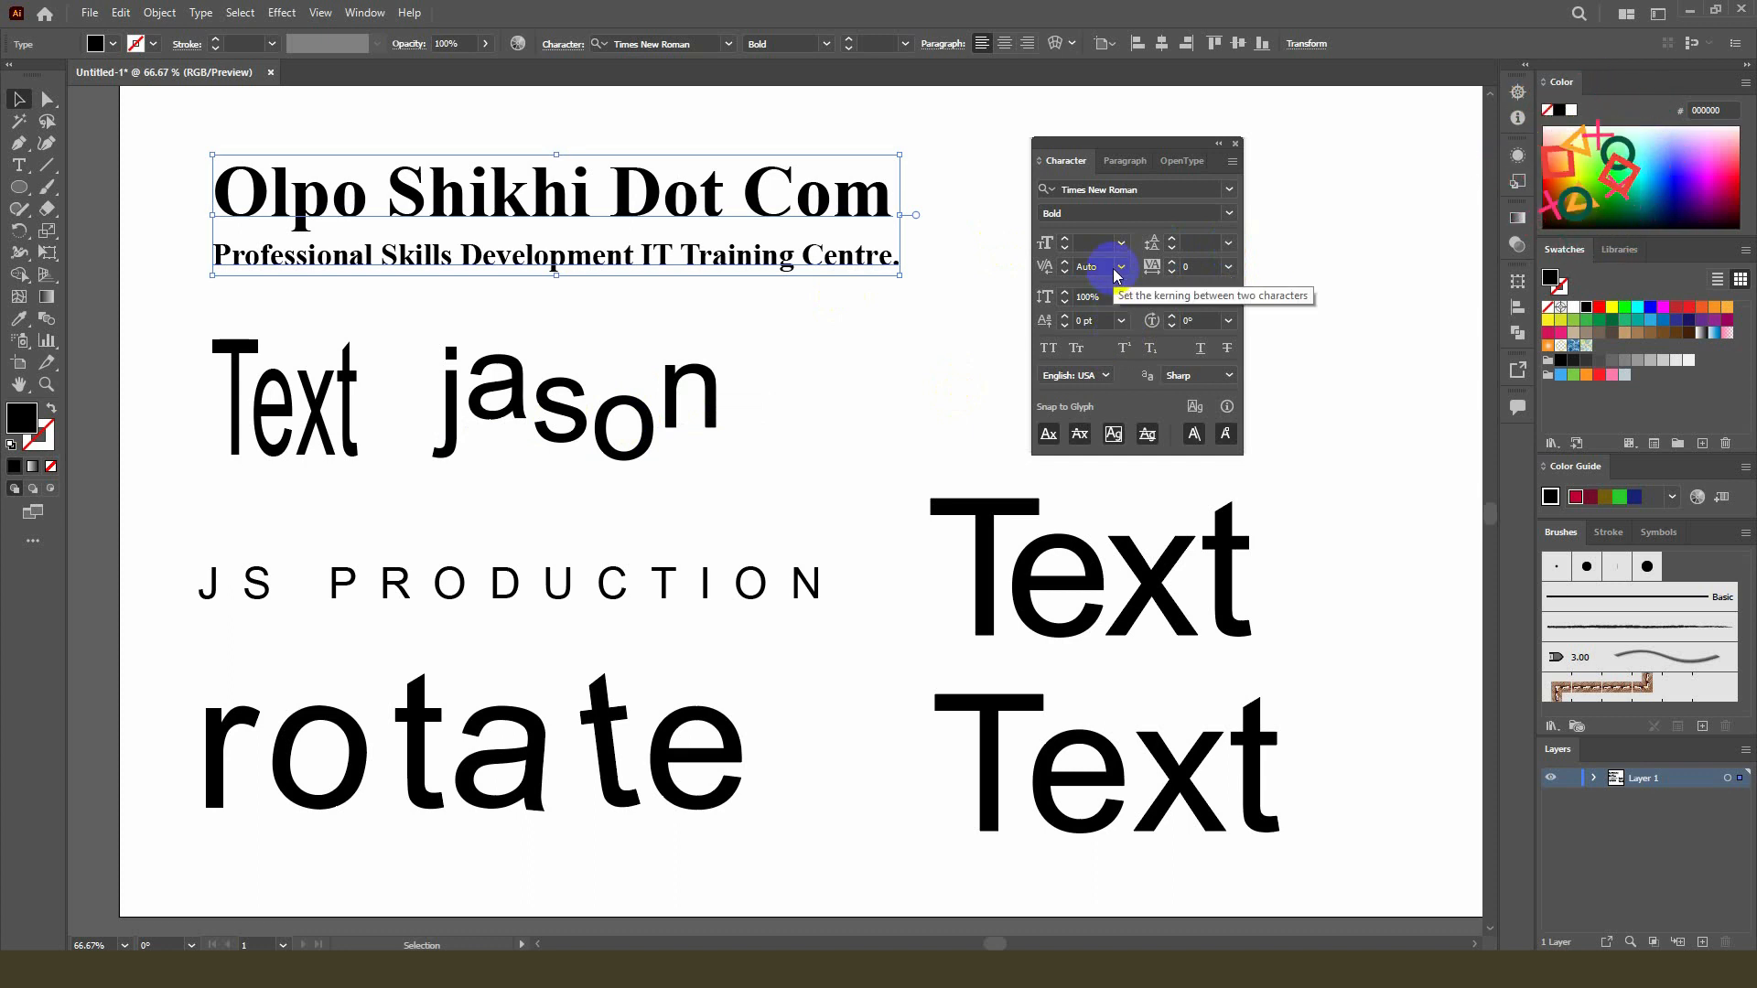
- Shift the upper "Text" word, "JS PRODUCTION" and the narrow "Text" word slightly leftwards, and open the narrow word's baseline shift for editing
left_click_drag(1107, 565, 1002, 550)
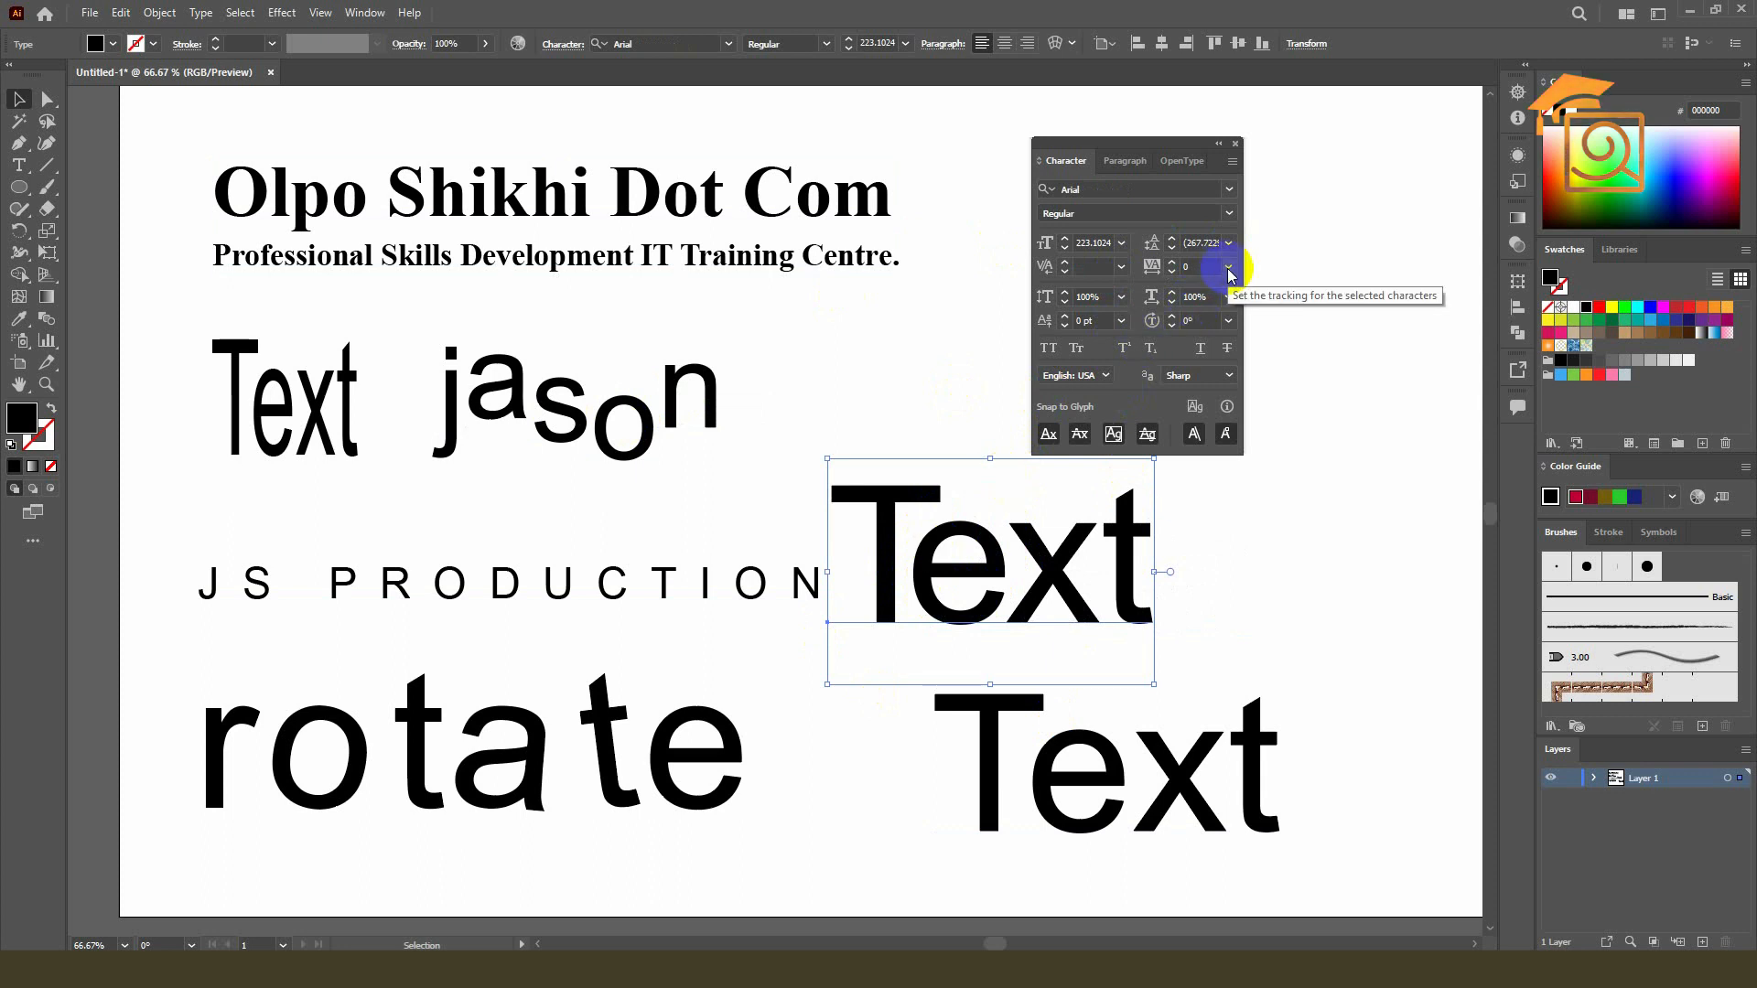
left_click_drag(591, 583, 560, 563)
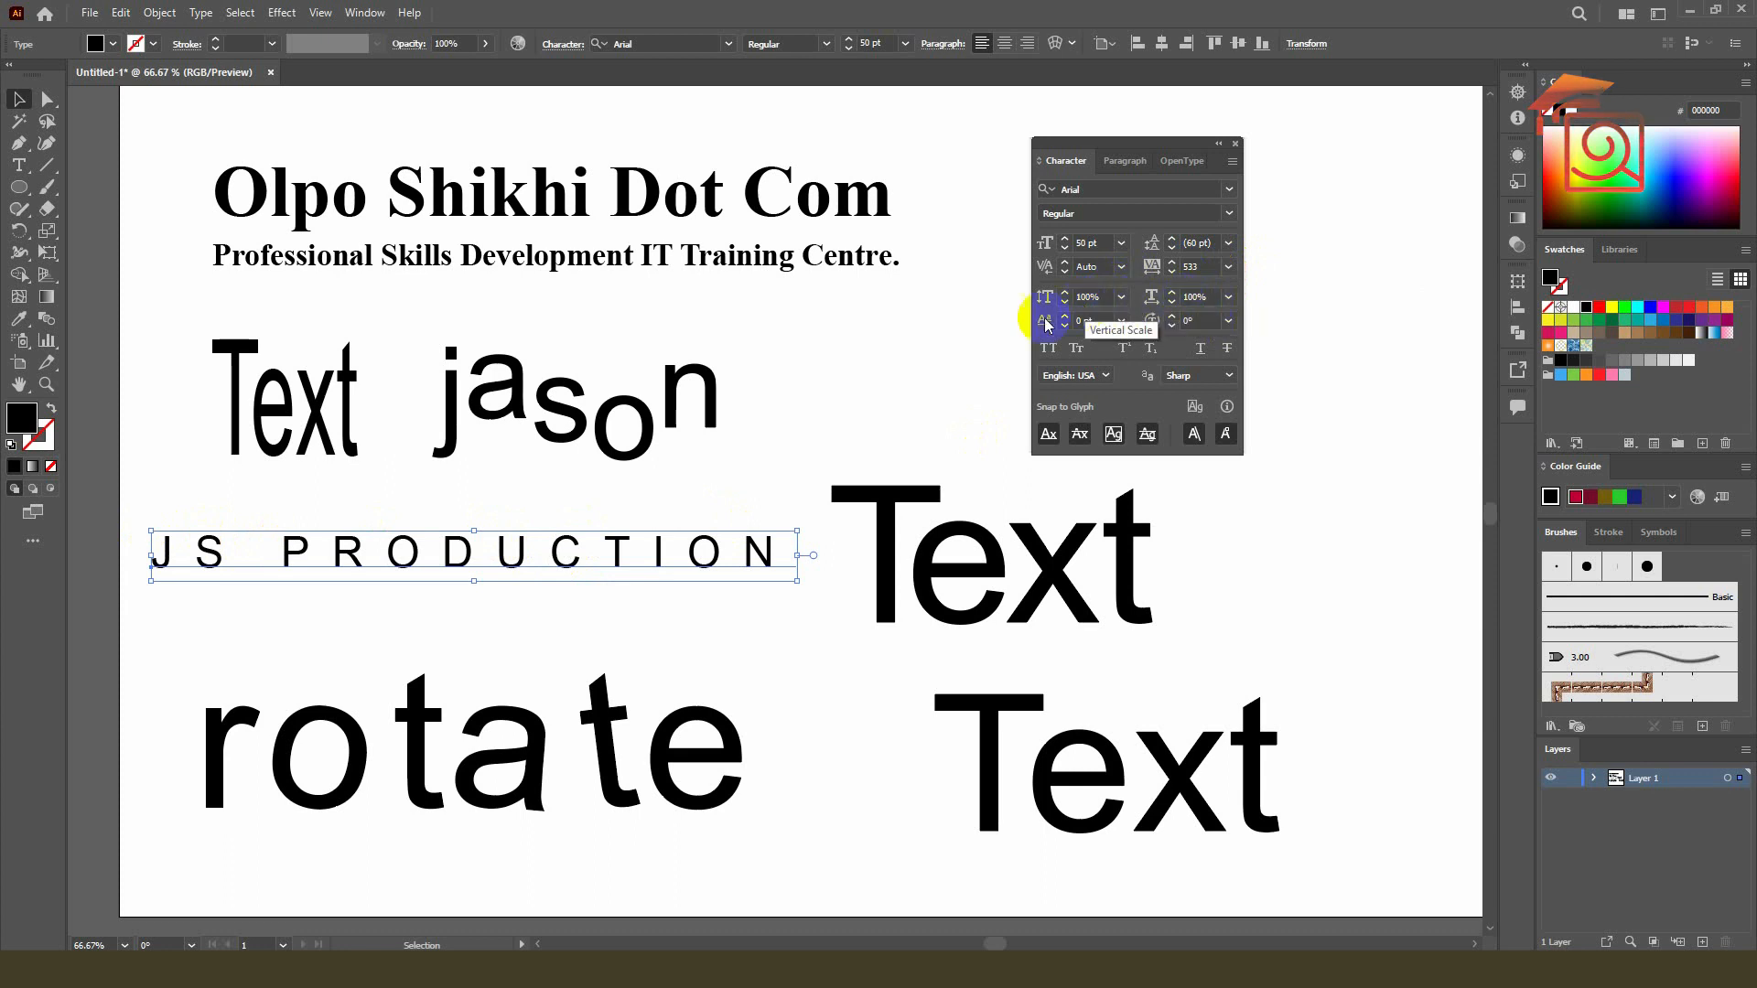
left_click_drag(313, 395, 299, 397)
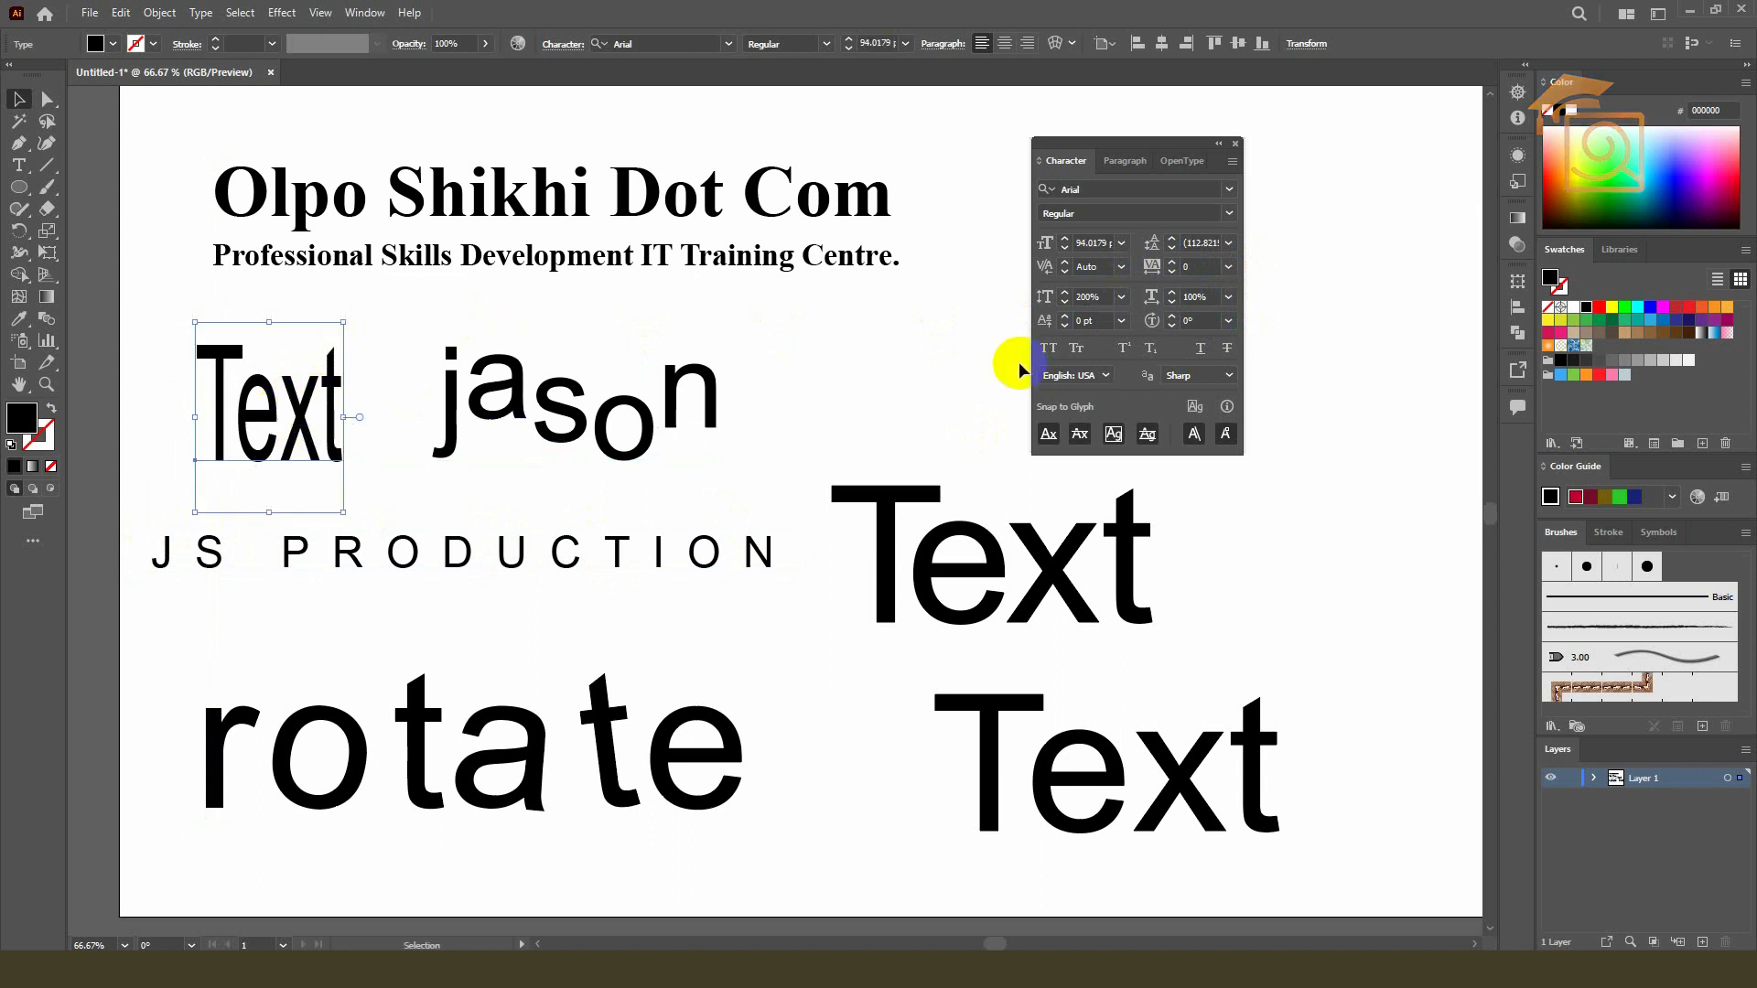
left_click(1089, 323)
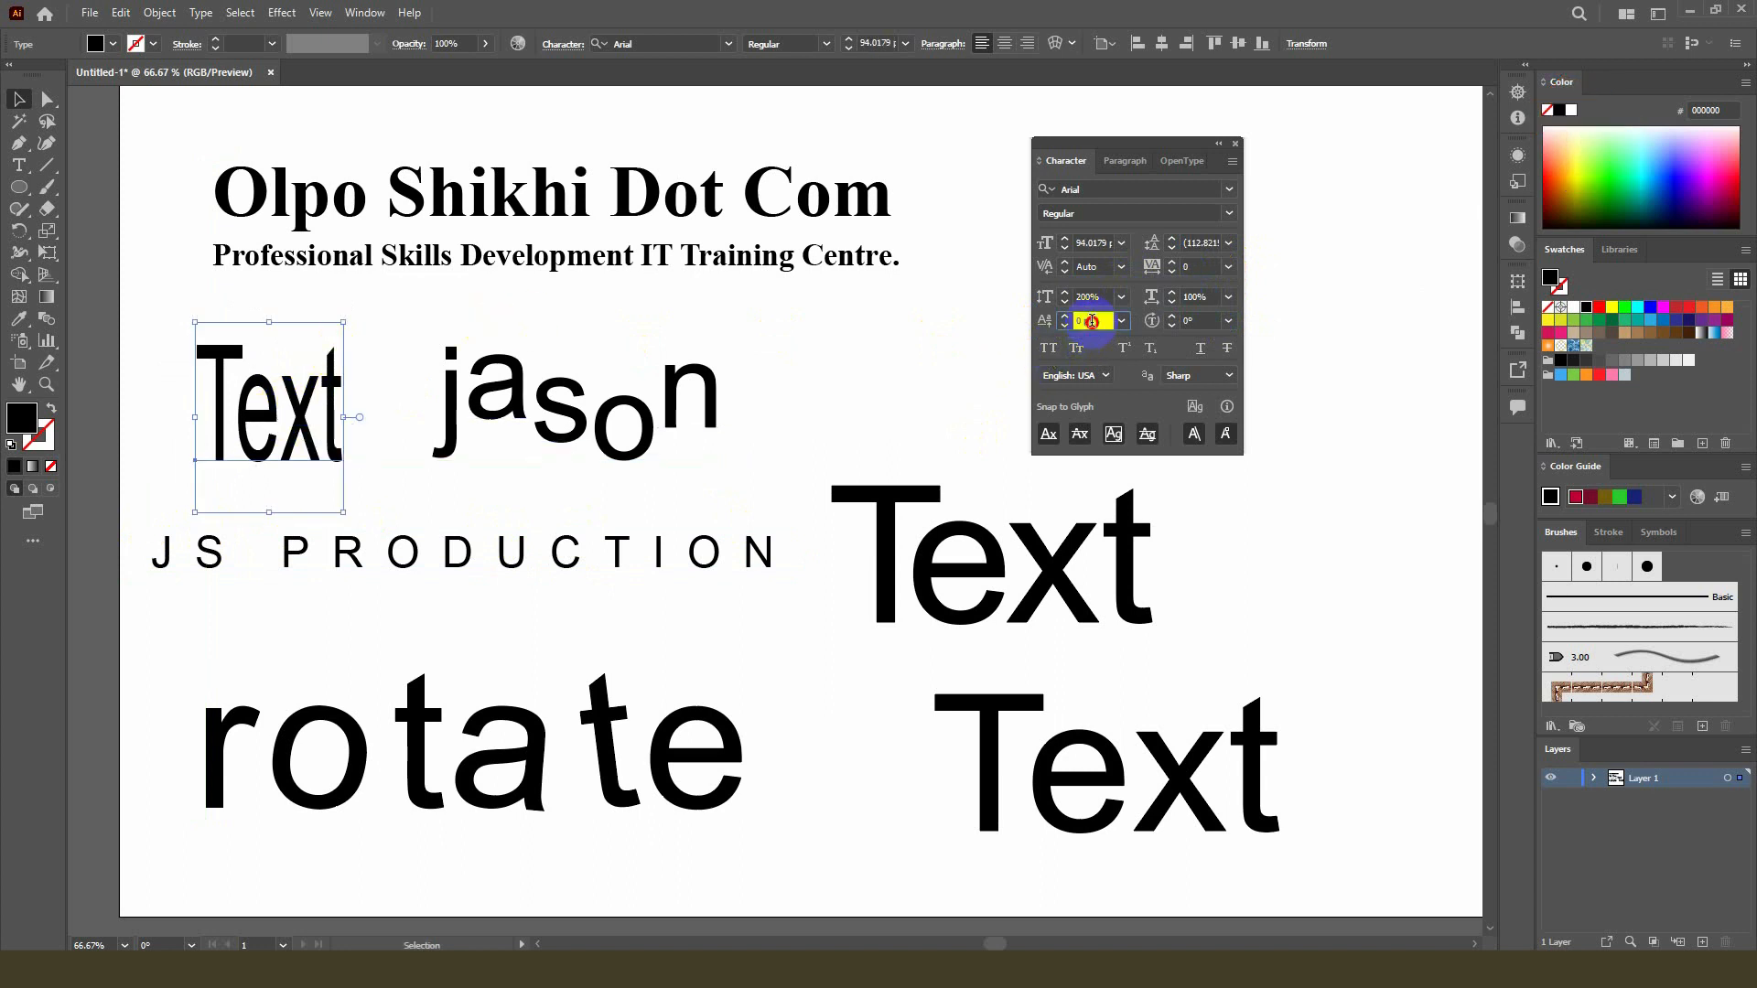
- Review the baseline shift of "jason" and move the word "rotate" up closer beneath "JS PRODUCTION"
left_click(569, 404)
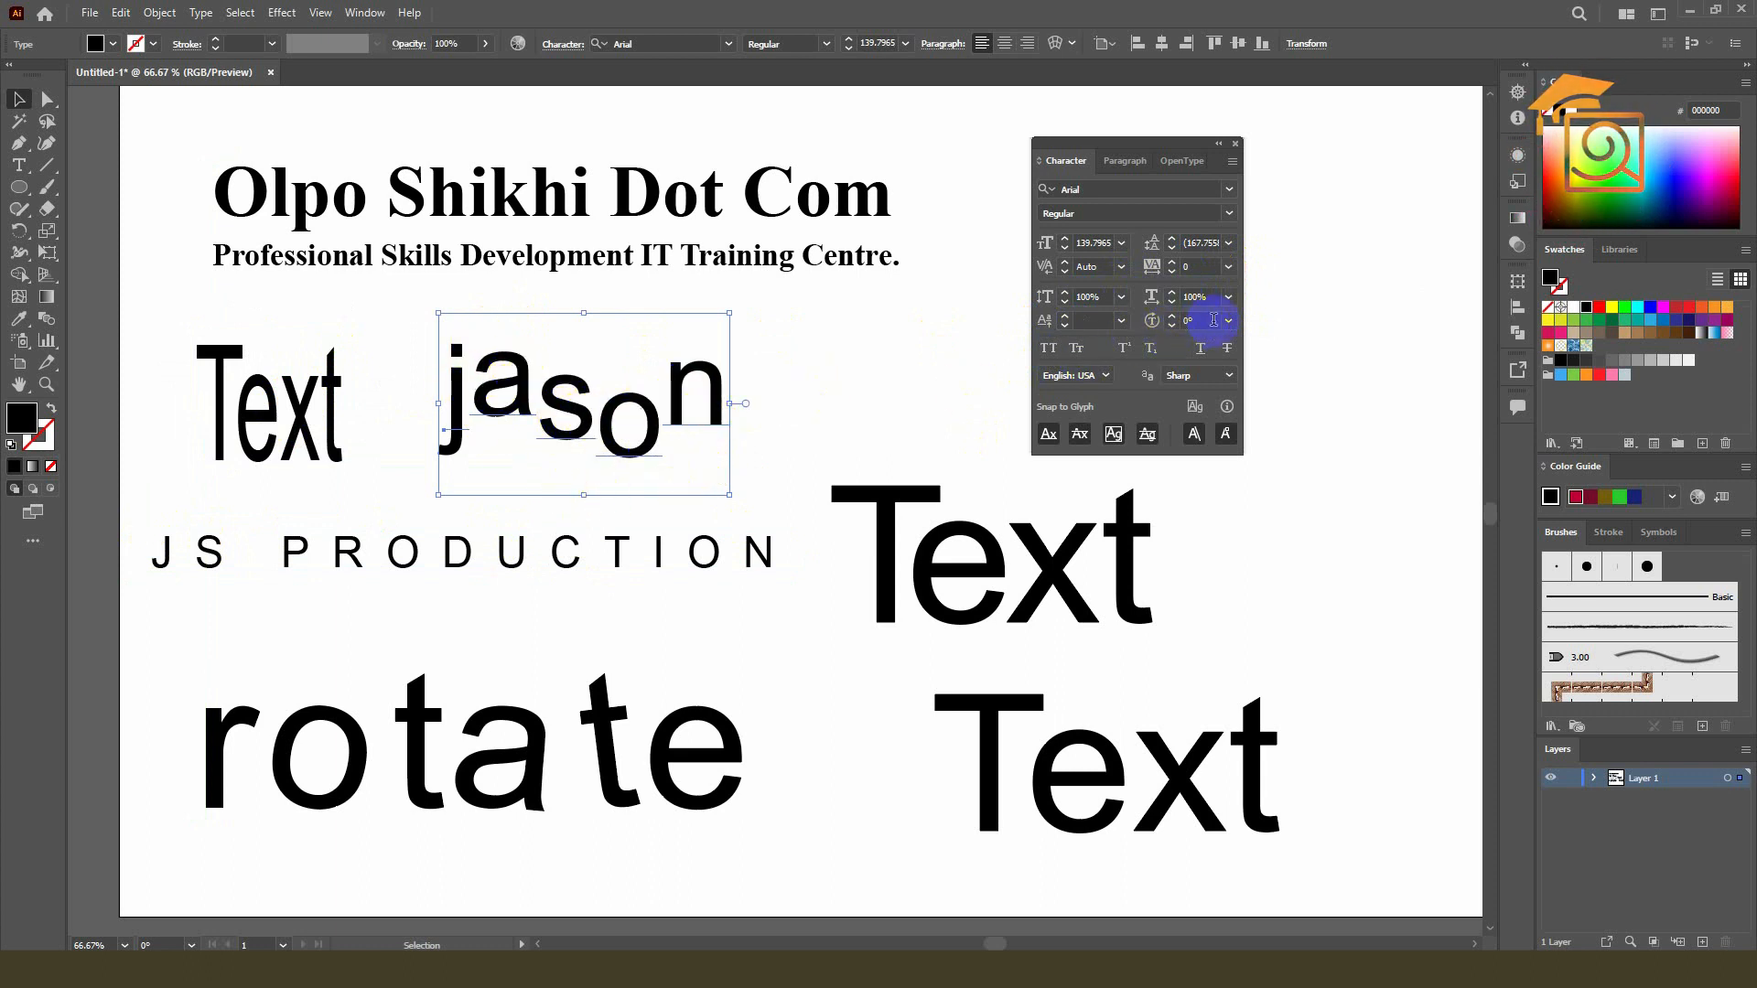
left_click(685, 737)
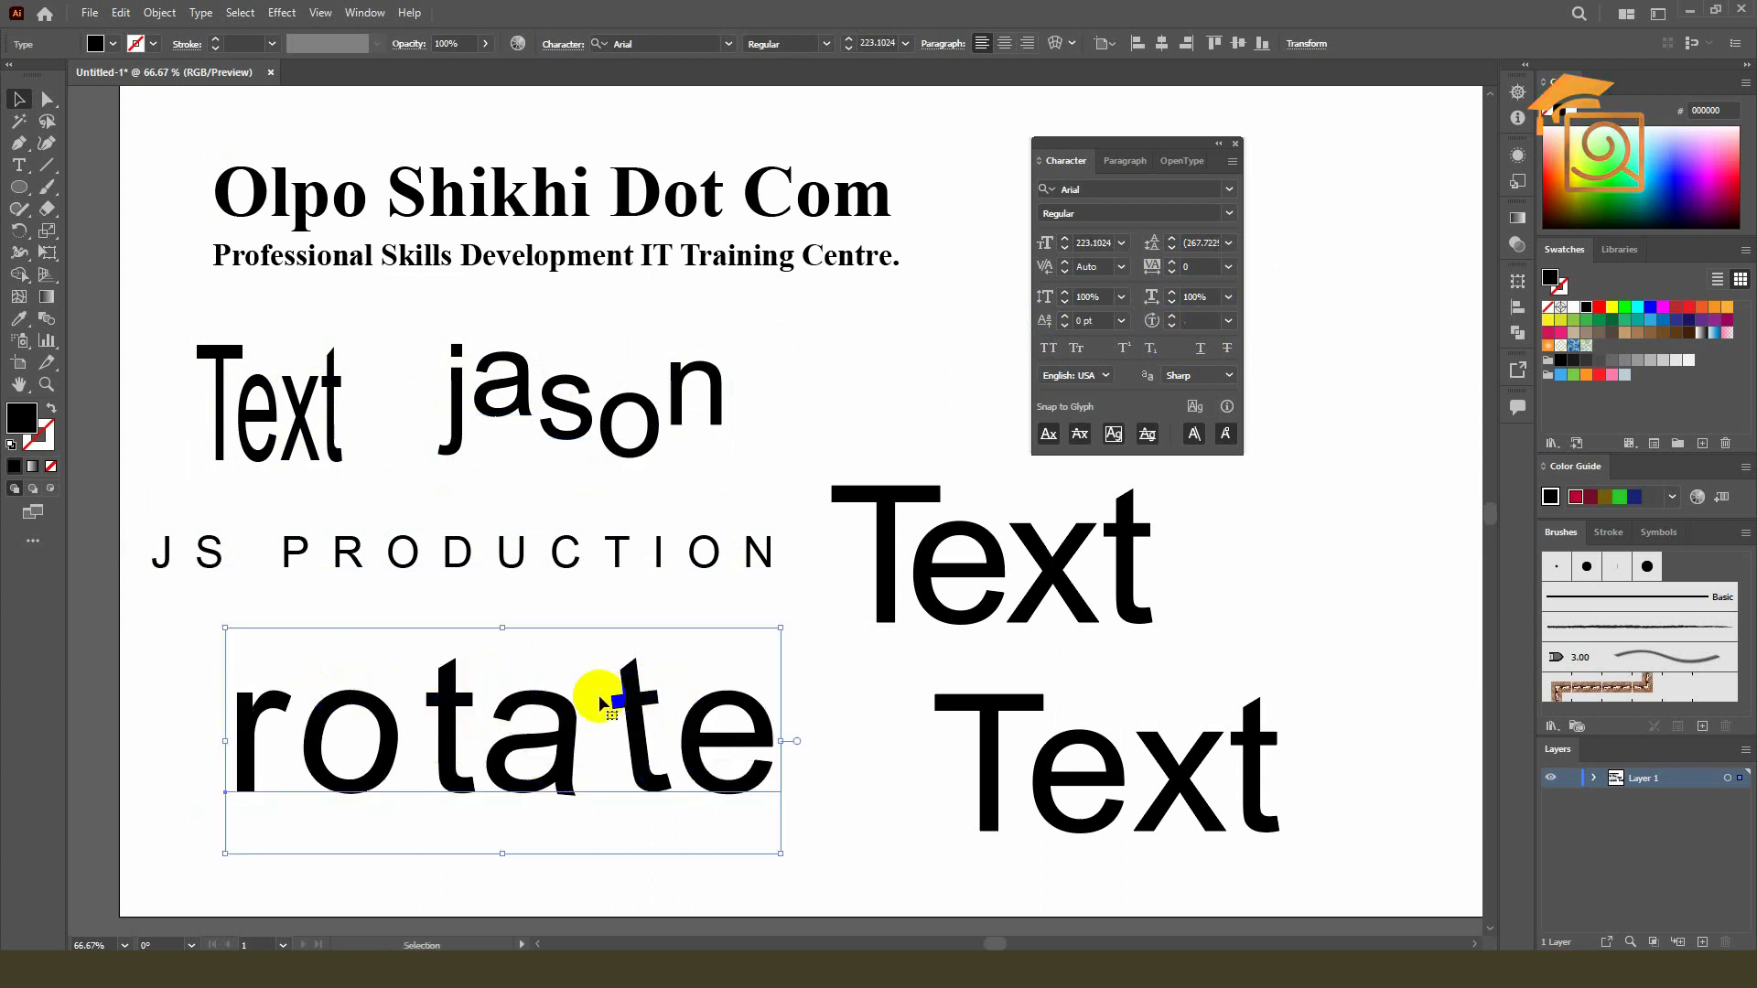
left_click_drag(619, 674, 607, 645)
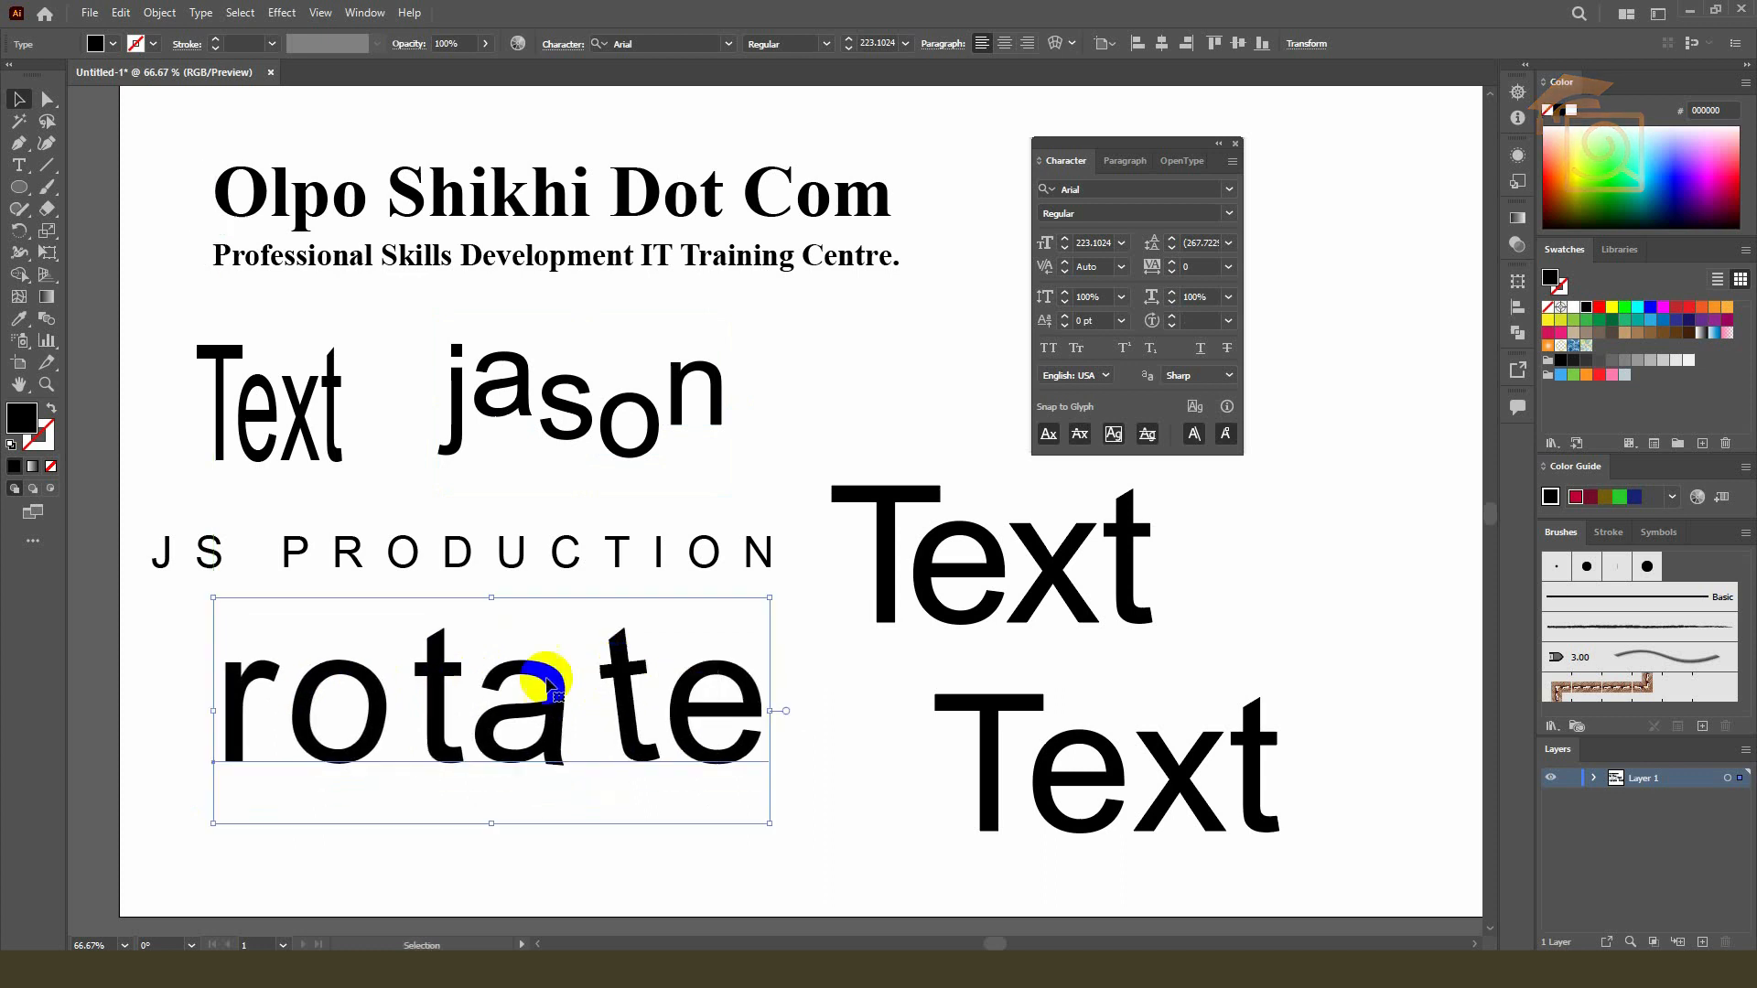
- Select the first "t" in "rotate" to check its character rotation, and leave text editing
double_click(443, 690)
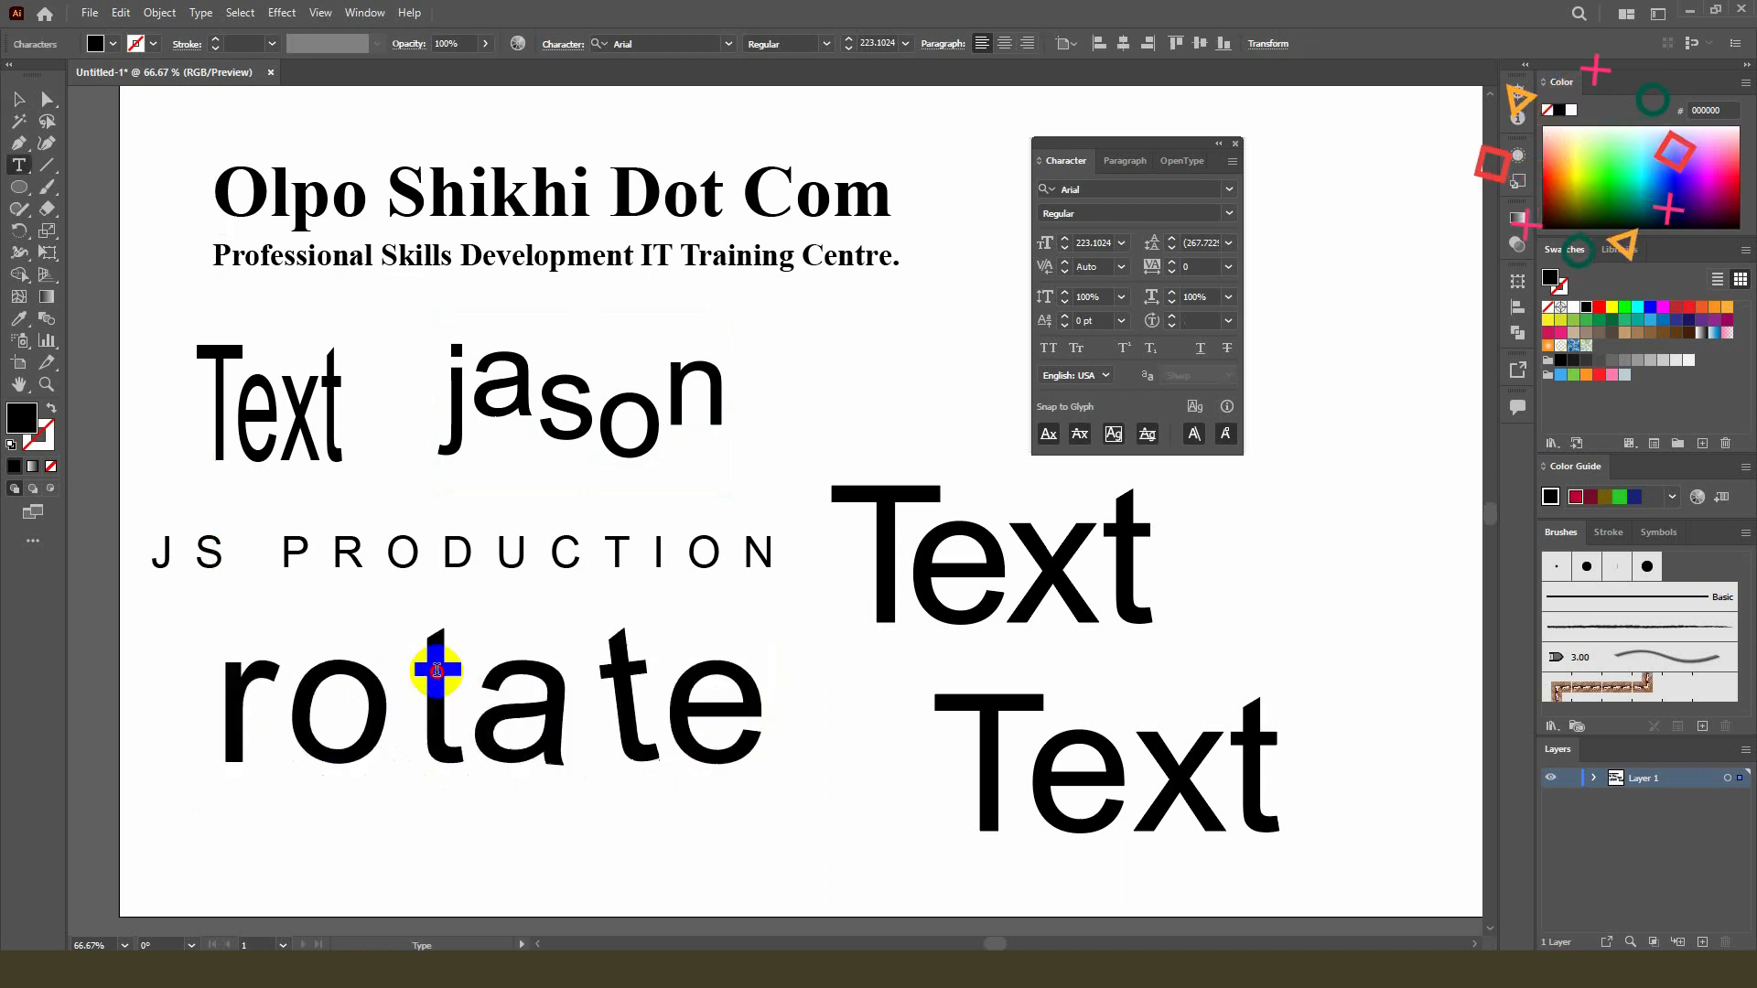
key("shift+Right")
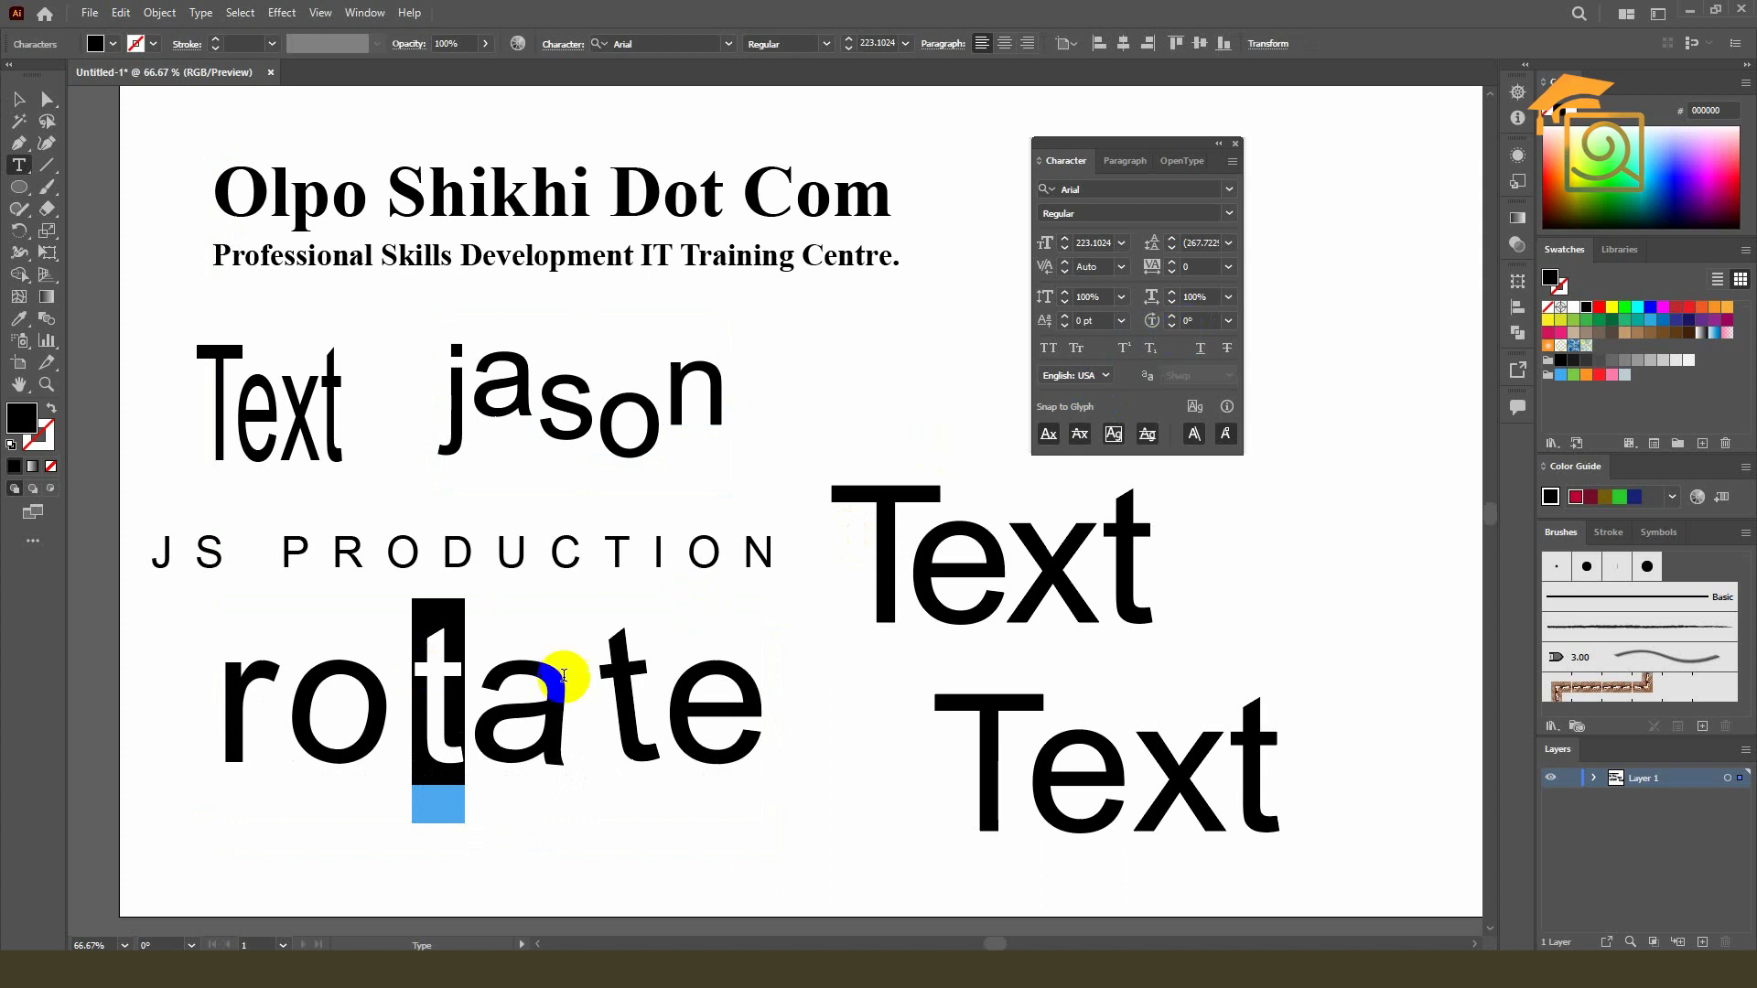
left_click(24, 98)
- Shift "rotate" slightly up and left beneath "JS PRODUCTION", deselect it and show the whole artboard at 50%
left_click_drag(726, 668, 690, 655)
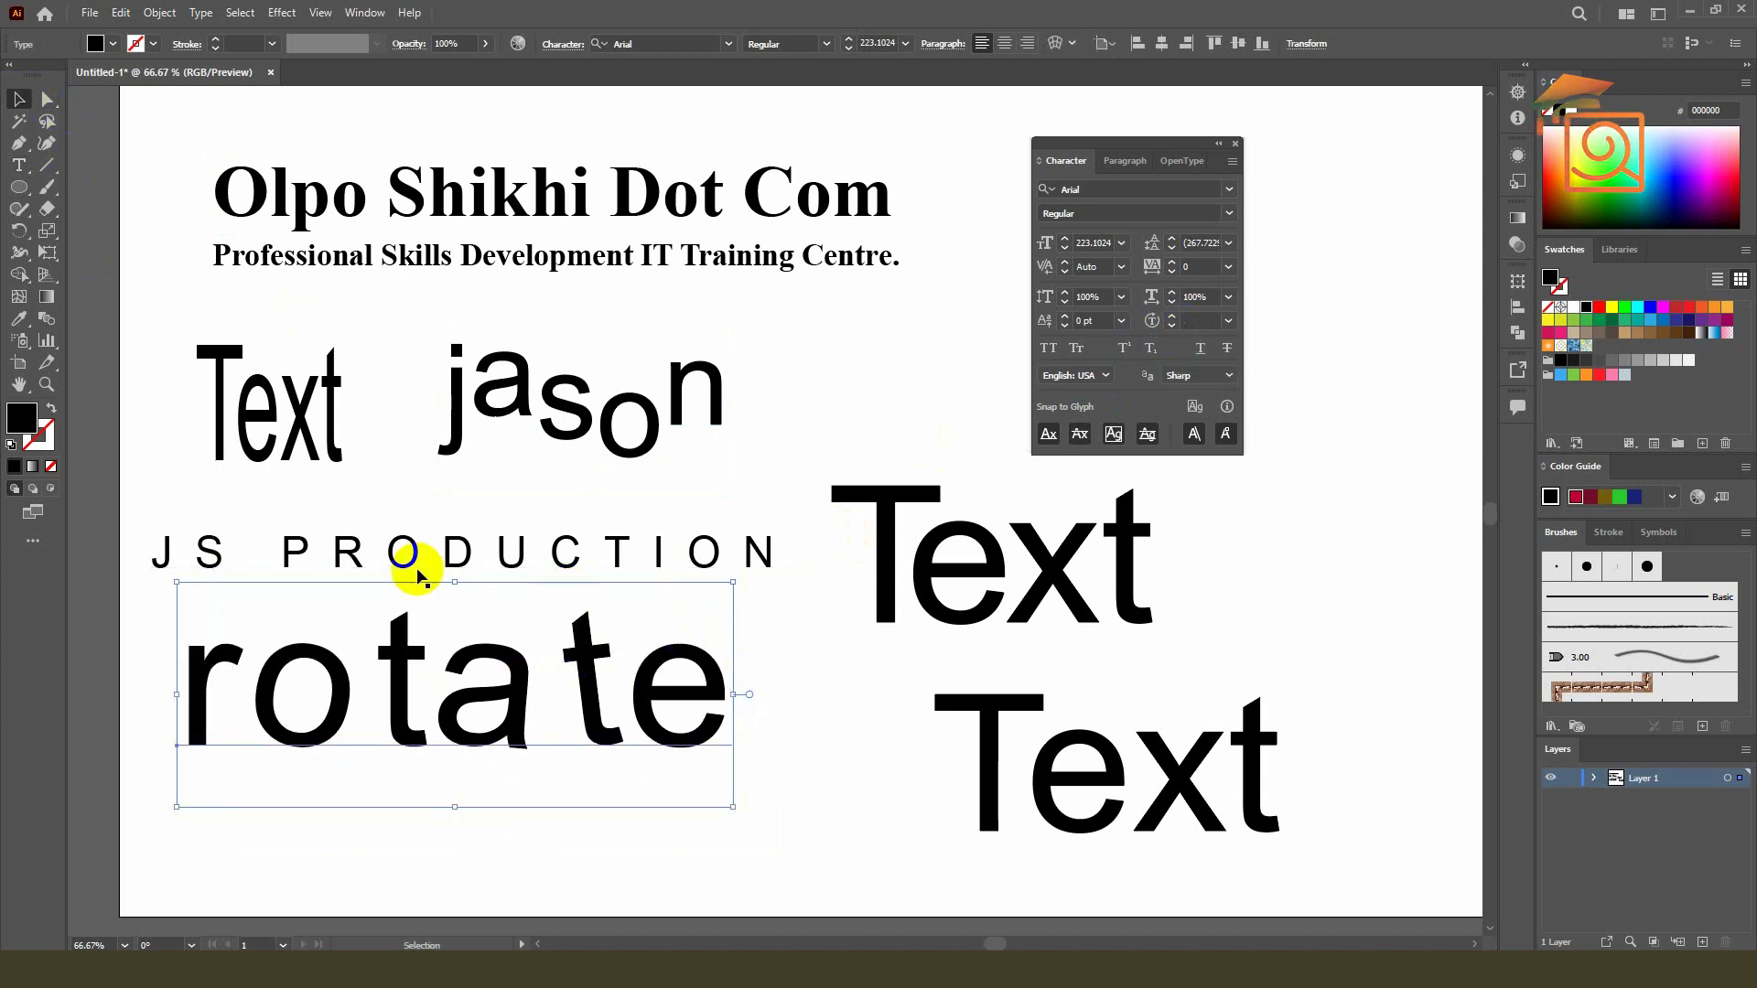
left_click(1225, 434)
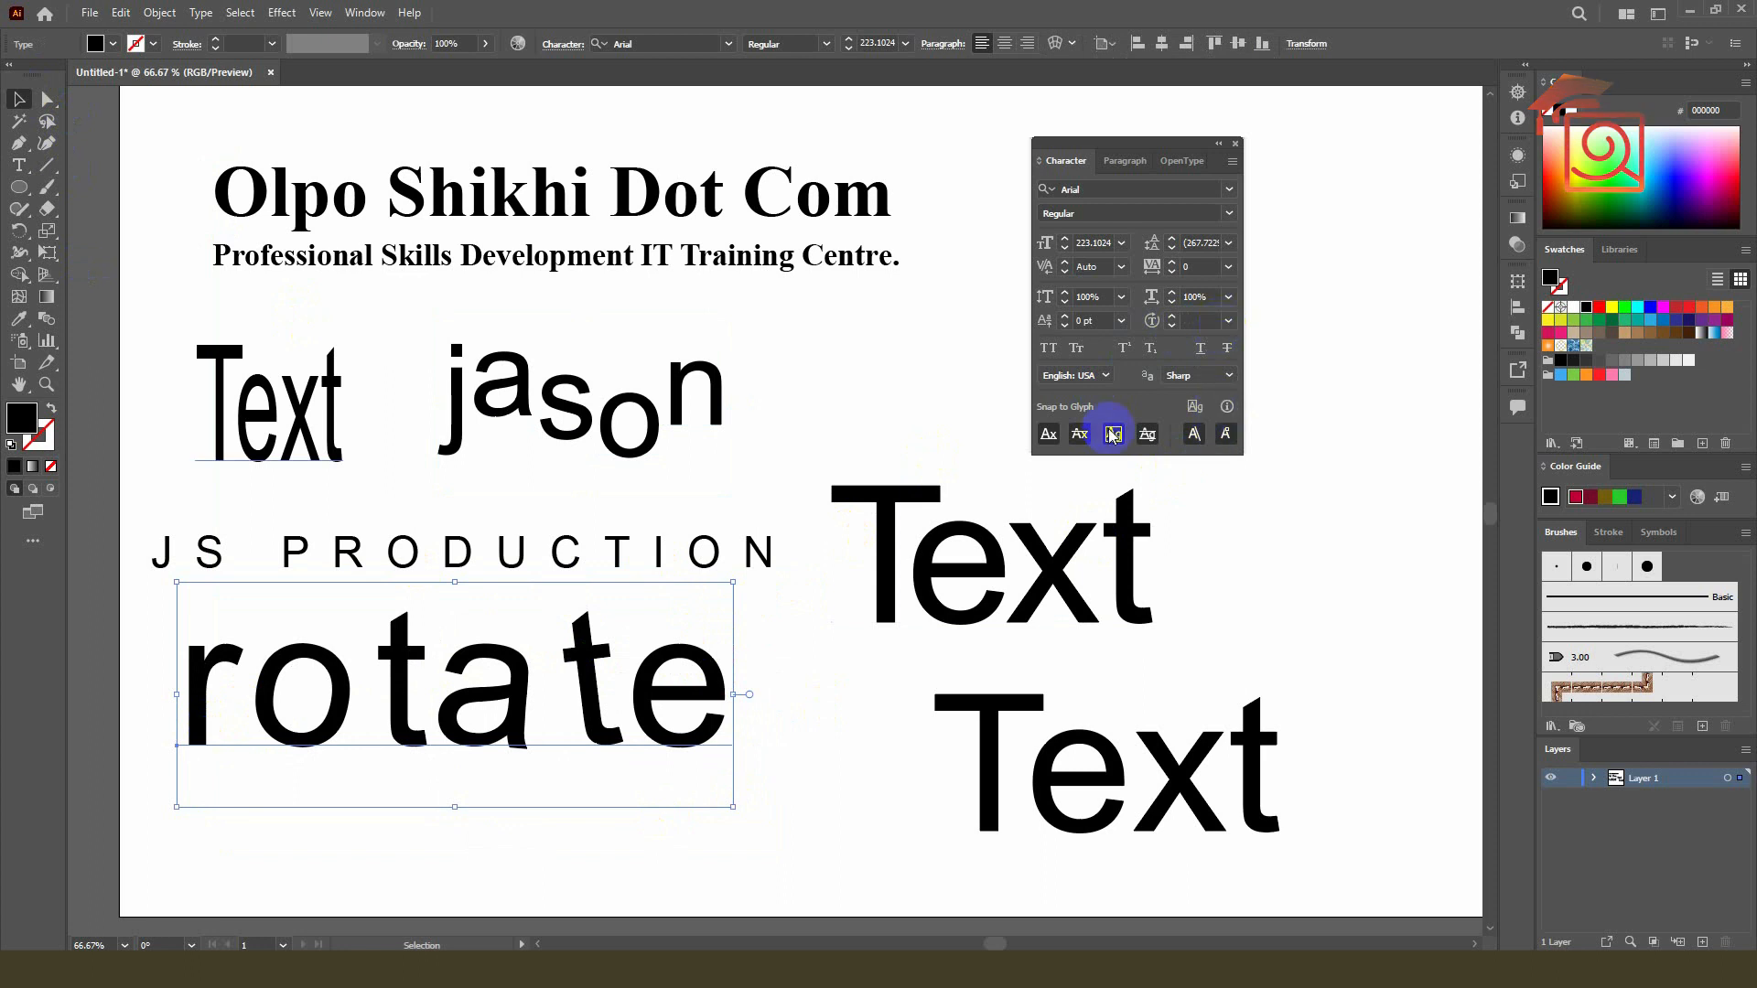
left_click(767, 644)
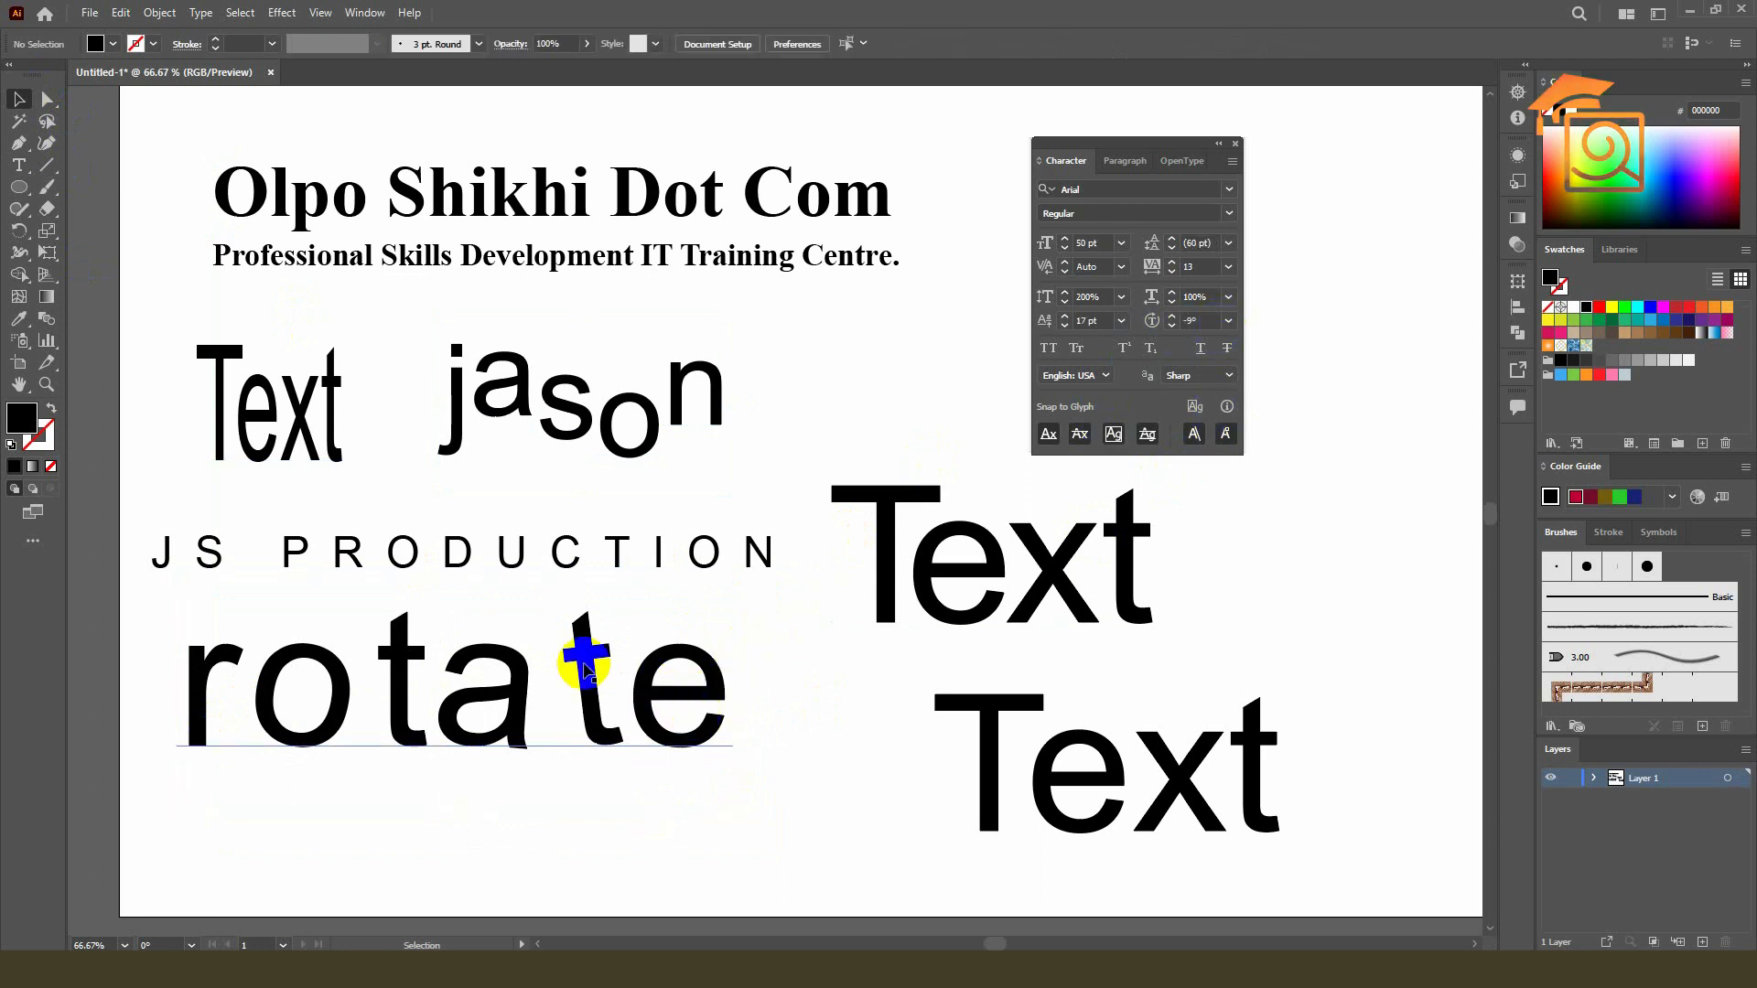
scroll(394, 629, "down", 1)
left_click_drag(876, 428, 816, 422)
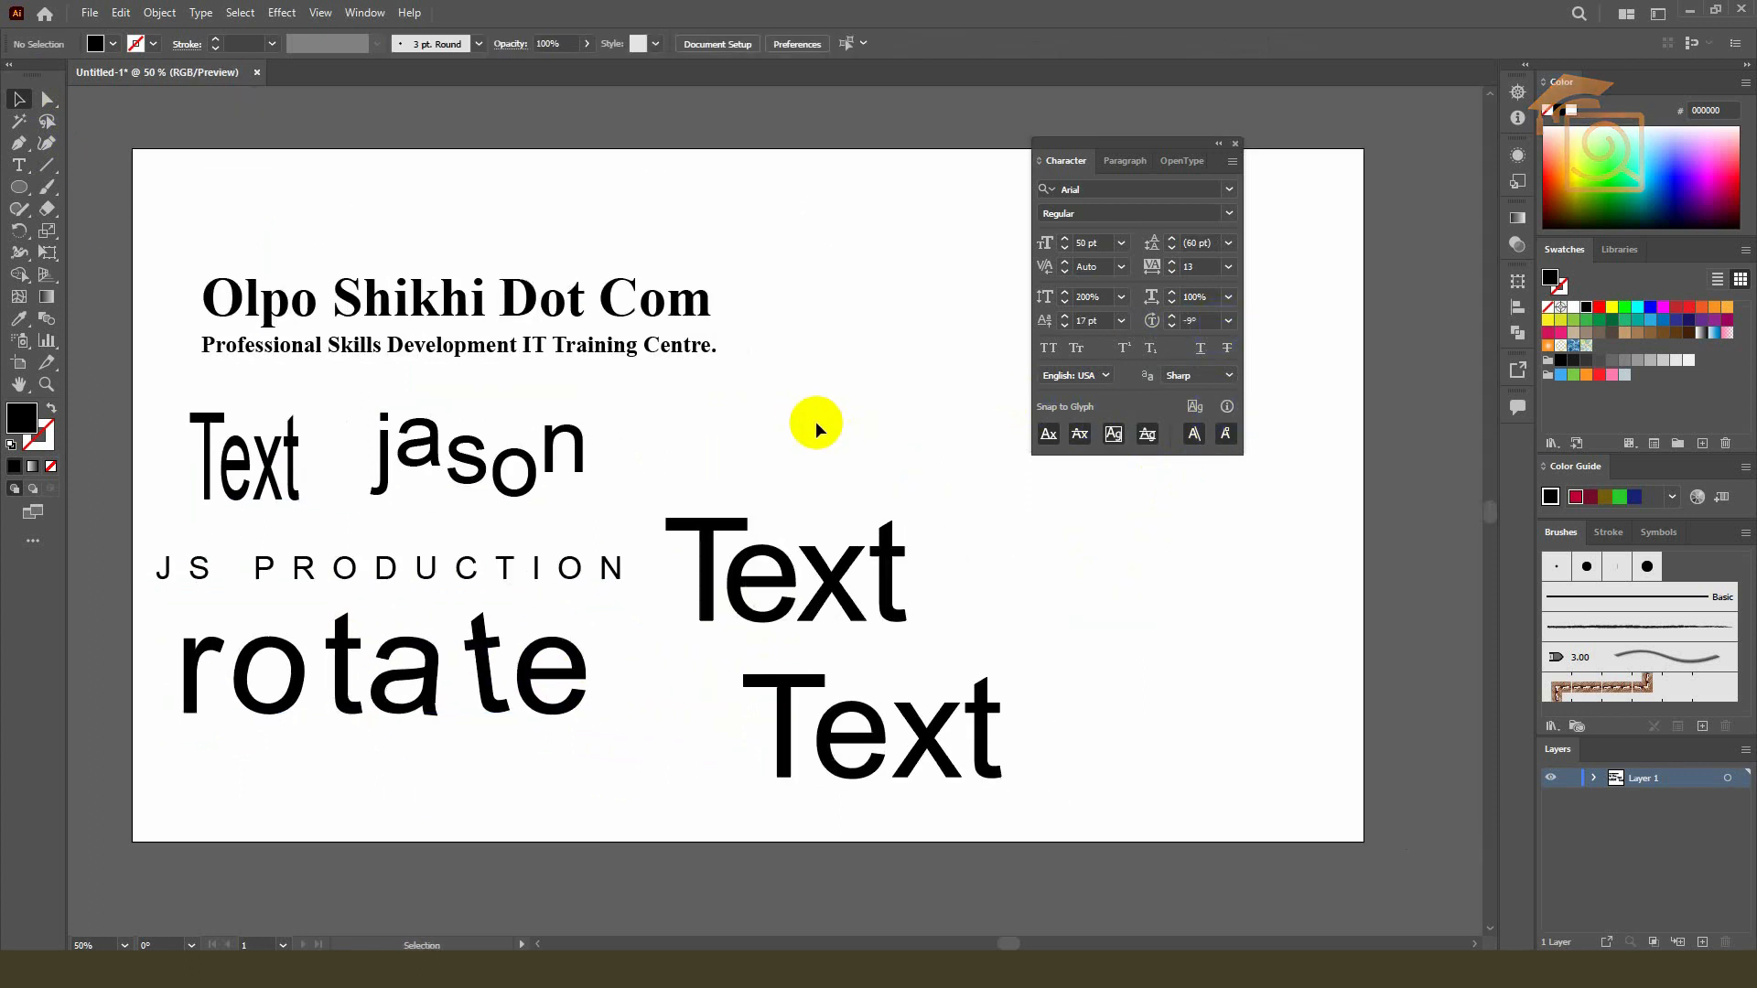